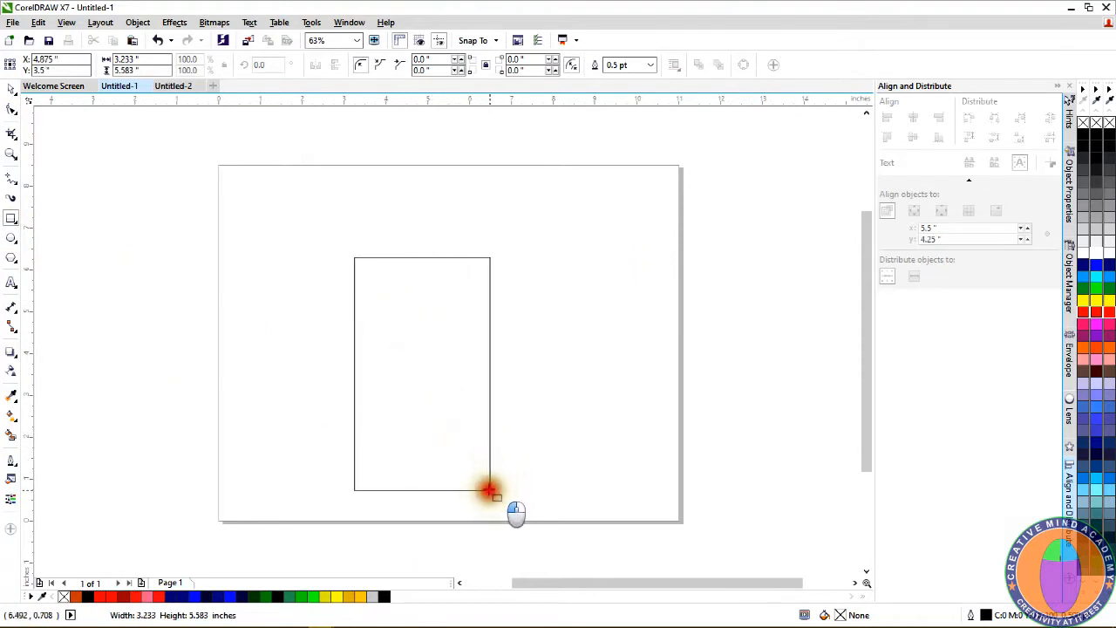
- Move the tall rectangle slightly upward and draw a vertical freehand line about 6.78 inches long through its centre
{"action": "left_click", "coordinate": [419, 357]}
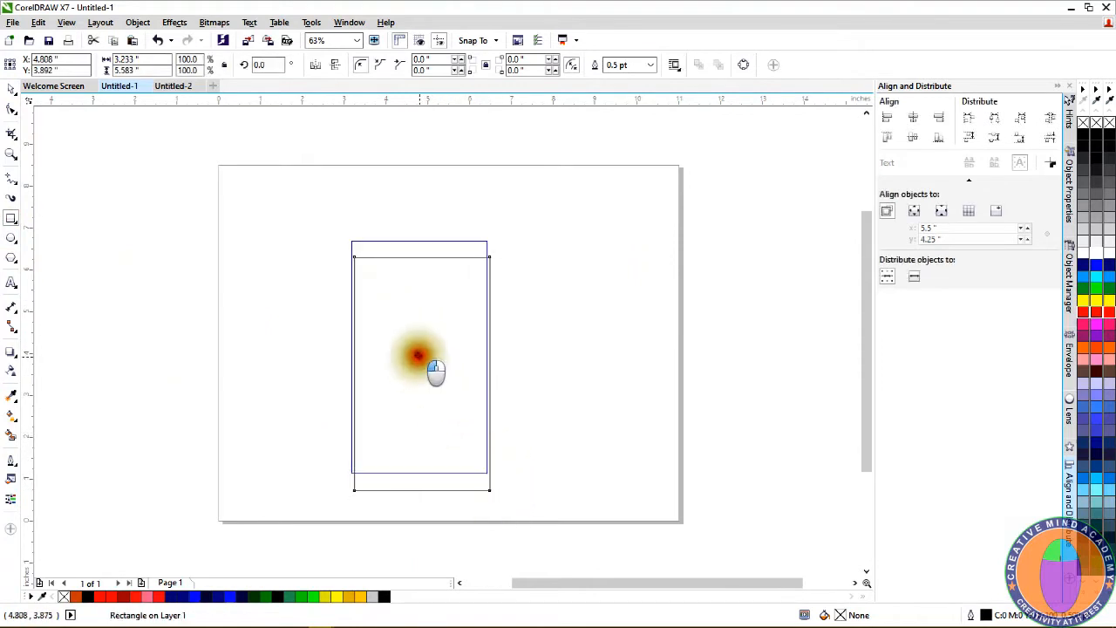
{"action": "left_click_drag", "start_coordinate": [418, 354], "coordinate": [419, 354]}
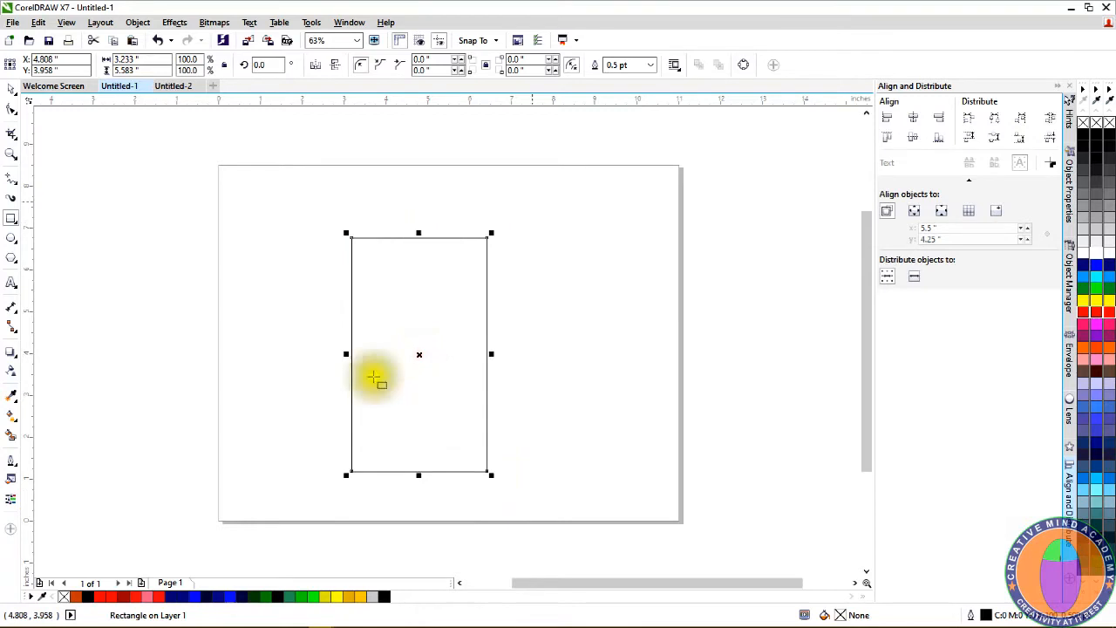
{"action": "left_click", "coordinate": [12, 181]}
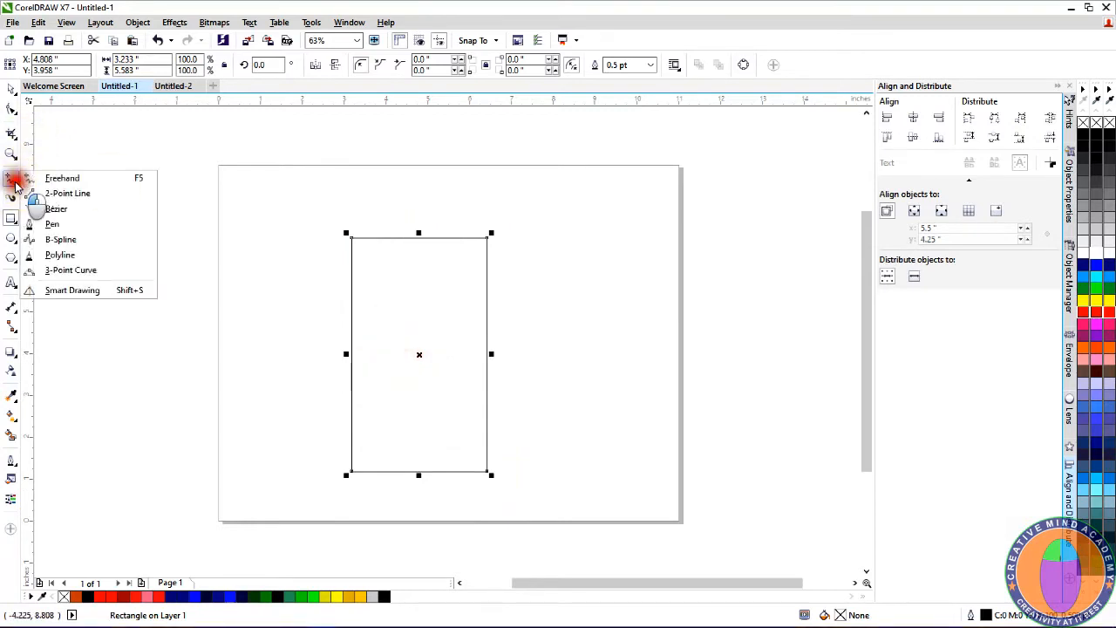
{"action": "left_click", "coordinate": [75, 180]}
{"action": "left_click_drag", "start_coordinate": [419, 210], "coordinate": [416, 484]}
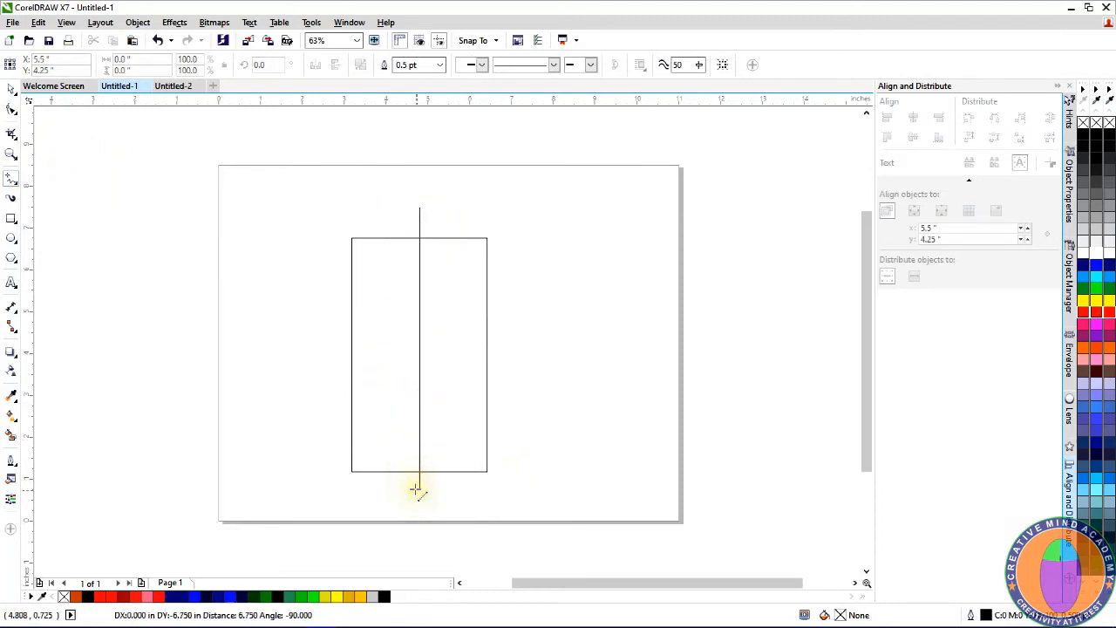
{"action": "left_click", "coordinate": [418, 491]}
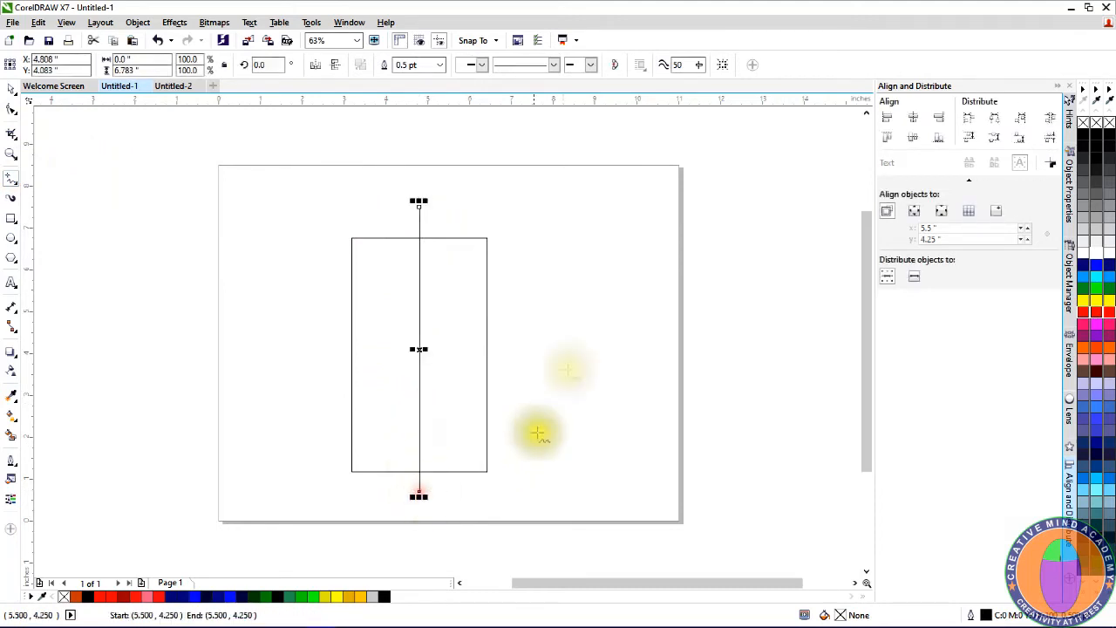
- Set the outline width of both the rectangle and the vertical line to 2.0 pt
{"action": "left_click", "coordinate": [11, 90]}
{"action": "left_click_drag", "start_coordinate": [261, 170], "coordinate": [559, 521]}
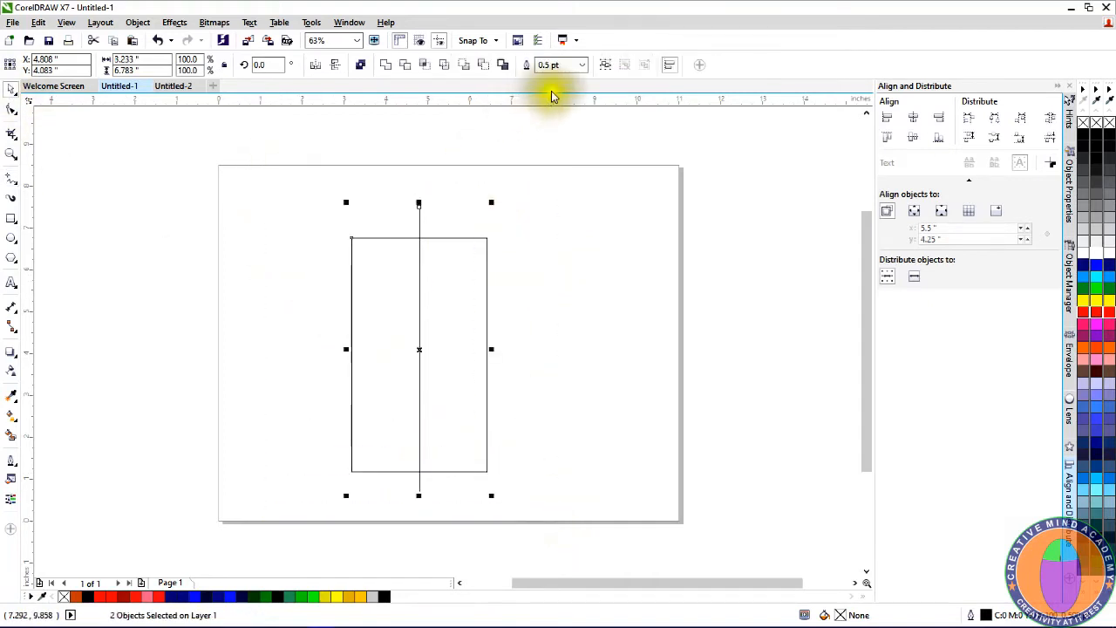
{"action": "left_click", "coordinate": [581, 65]}
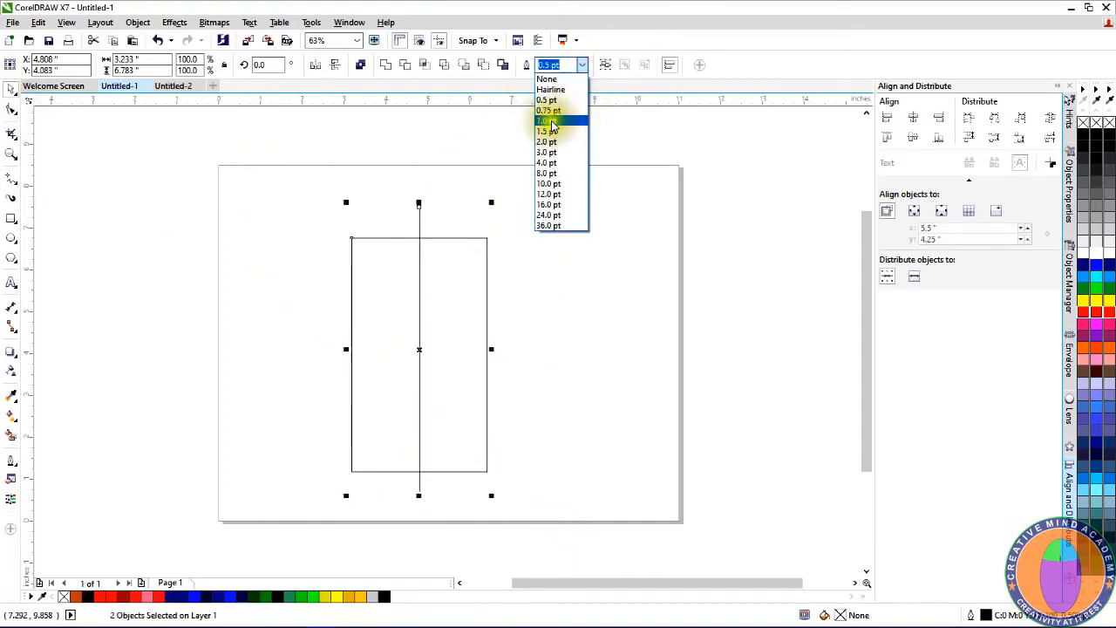
{"action": "left_click", "coordinate": [548, 135]}
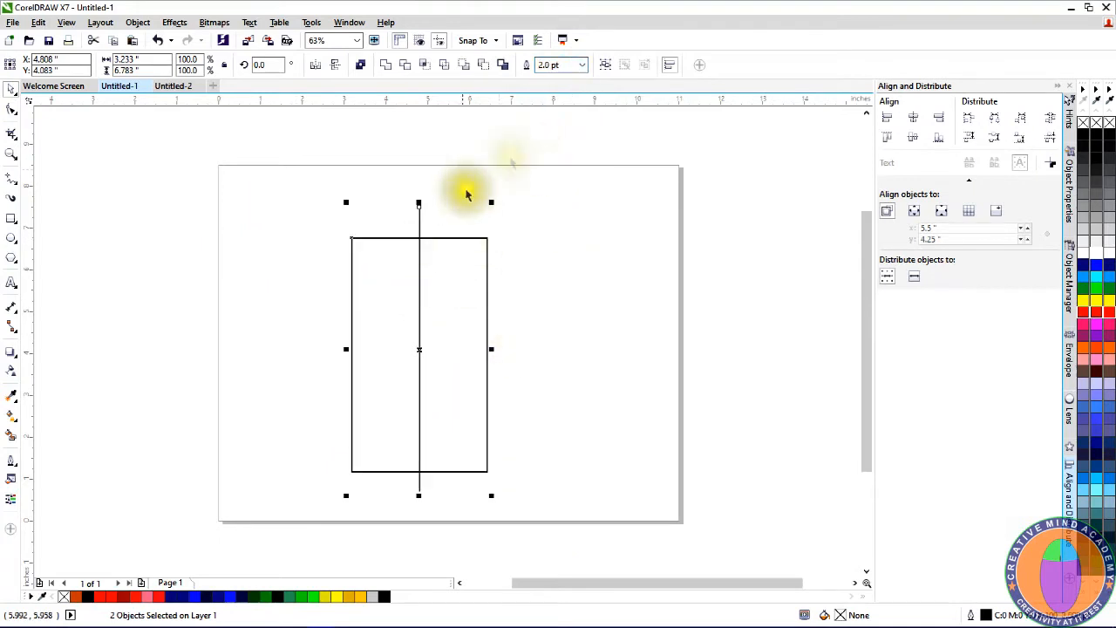
{"action": "left_click", "coordinate": [513, 148]}
- Change the outline colour of the vertical centre line to red
{"action": "scroll", "coordinate": [418, 212], "scroll_direction": "up", "scroll_amount": 3}
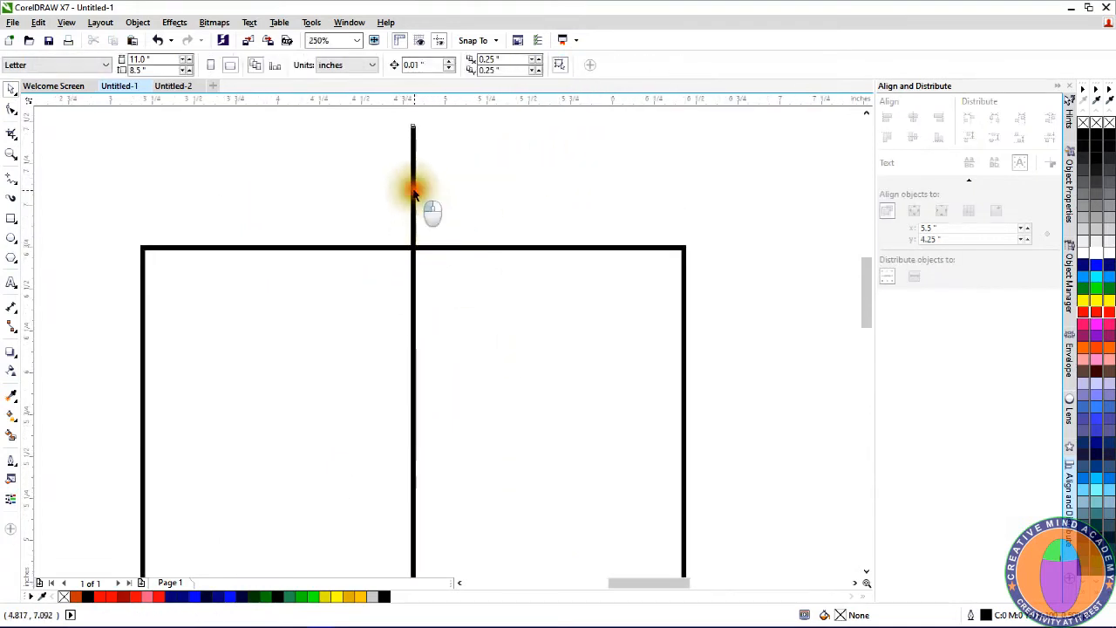
{"action": "left_click", "coordinate": [414, 190]}
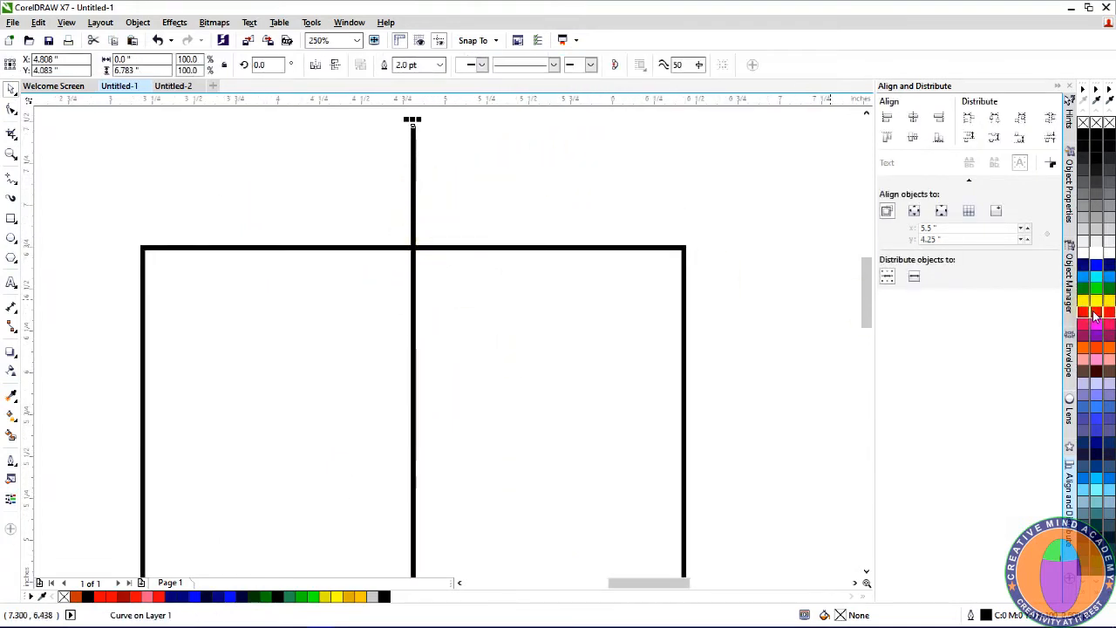
{"action": "right_click", "coordinate": [1096, 315]}
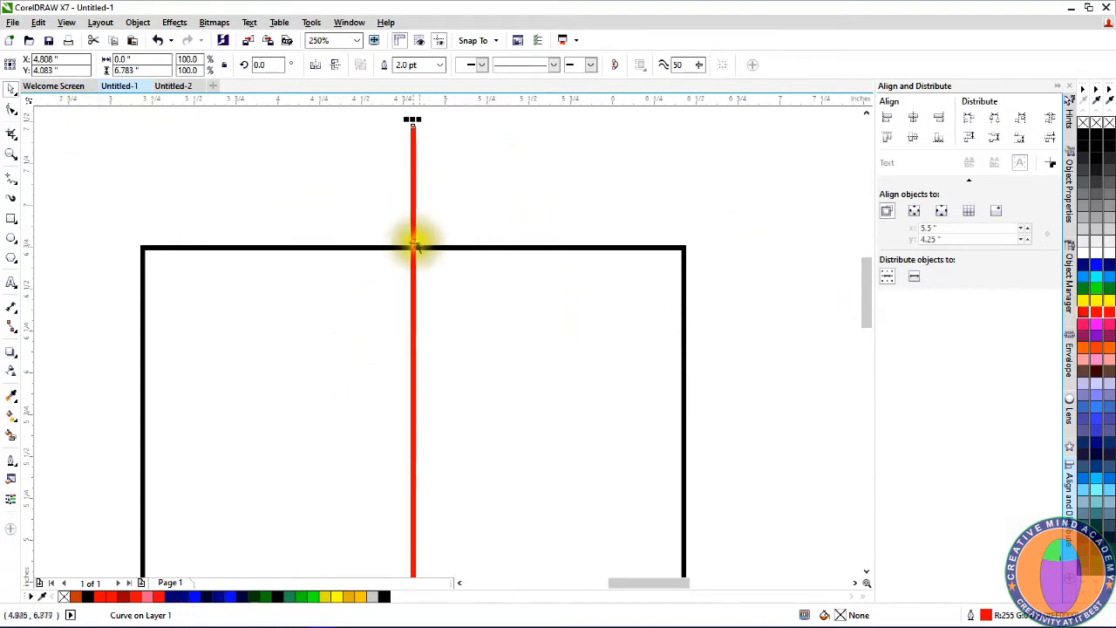
- Send the red centre line to the back of the page, behind the rectangle
{"action": "right_click", "coordinate": [410, 199]}
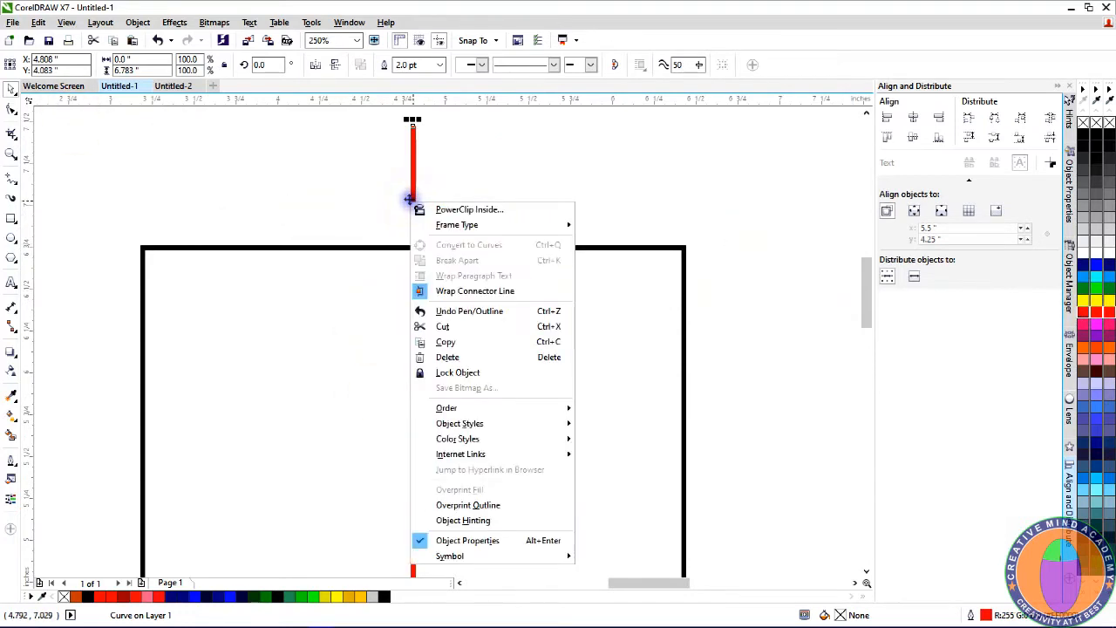
{"action": "mouse_move", "coordinate": [482, 412]}
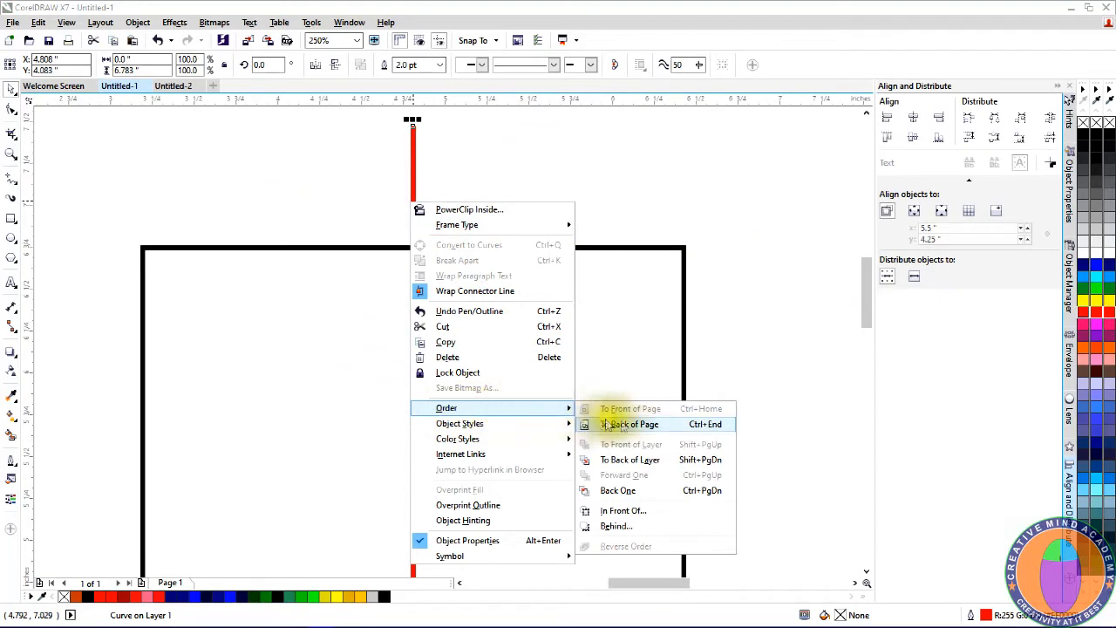
{"action": "left_click", "coordinate": [650, 425]}
{"action": "scroll", "coordinate": [415, 248], "scroll_direction": "up", "scroll_amount": 4}
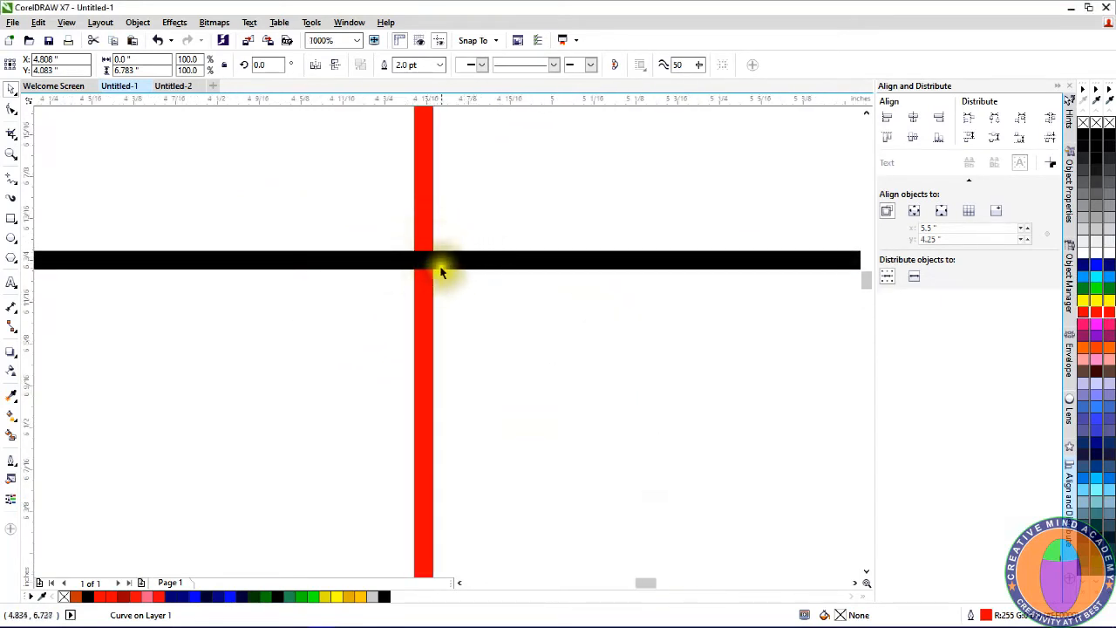
- Select the black rectangle and convert it to curves
{"action": "left_click", "coordinate": [157, 258]}
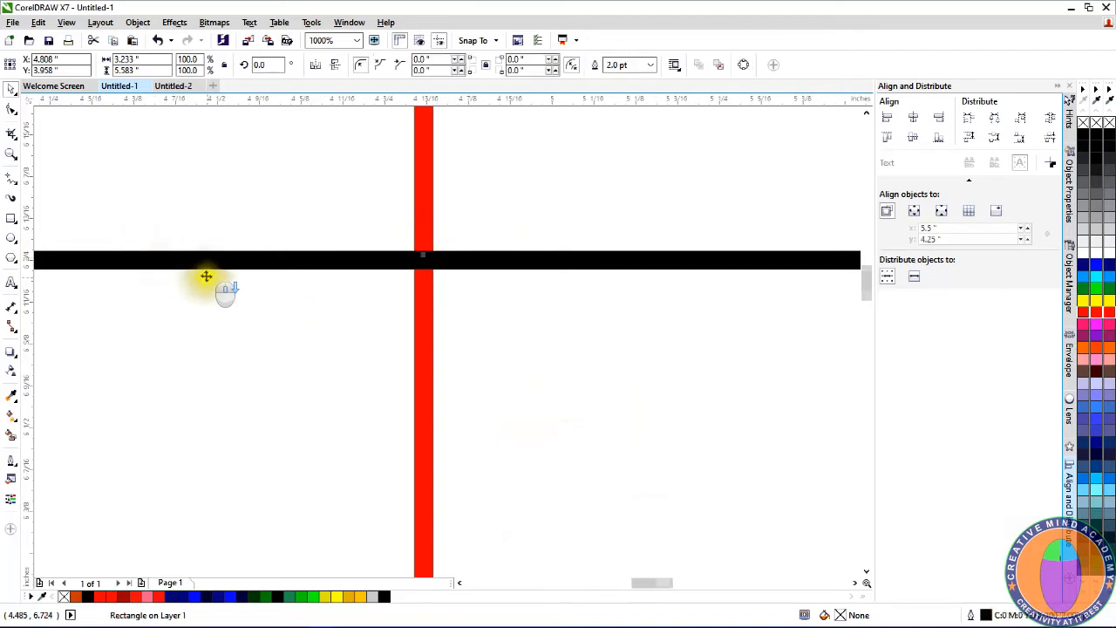
{"action": "scroll", "coordinate": [206, 276], "scroll_direction": "down", "scroll_amount": 8}
{"action": "scroll", "coordinate": [177, 282], "scroll_direction": "up", "scroll_amount": 4}
{"action": "scroll", "coordinate": [174, 282], "scroll_direction": "down", "scroll_amount": 4}
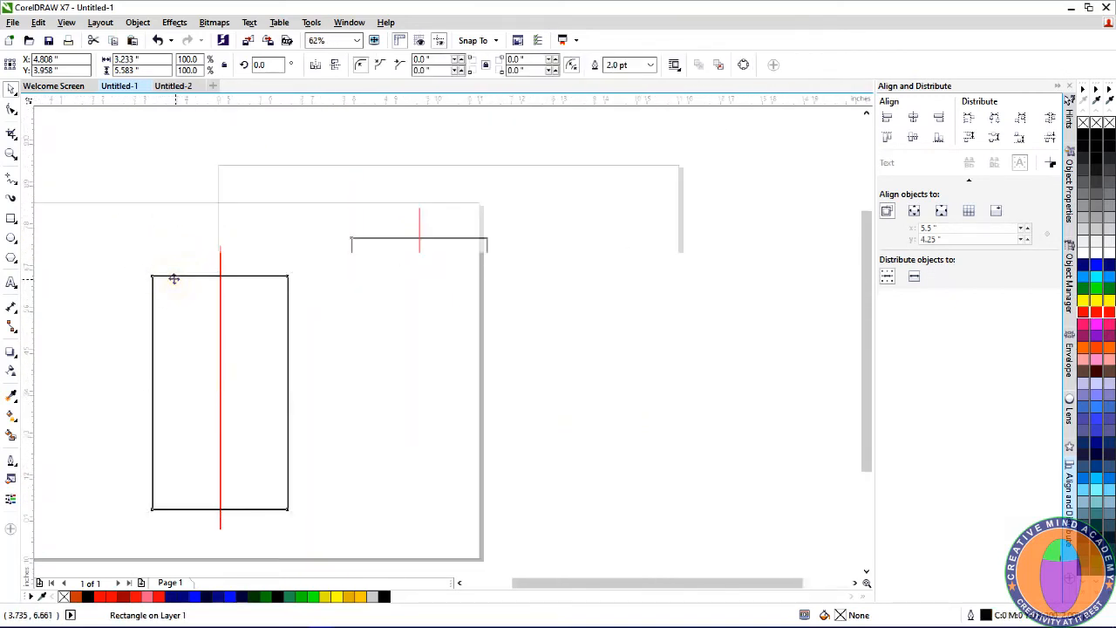
{"action": "key", "text": "shift+F4"}
{"action": "key", "text": "z"}
{"action": "left_click_drag", "start_coordinate": [267, 167], "coordinate": [601, 530]}
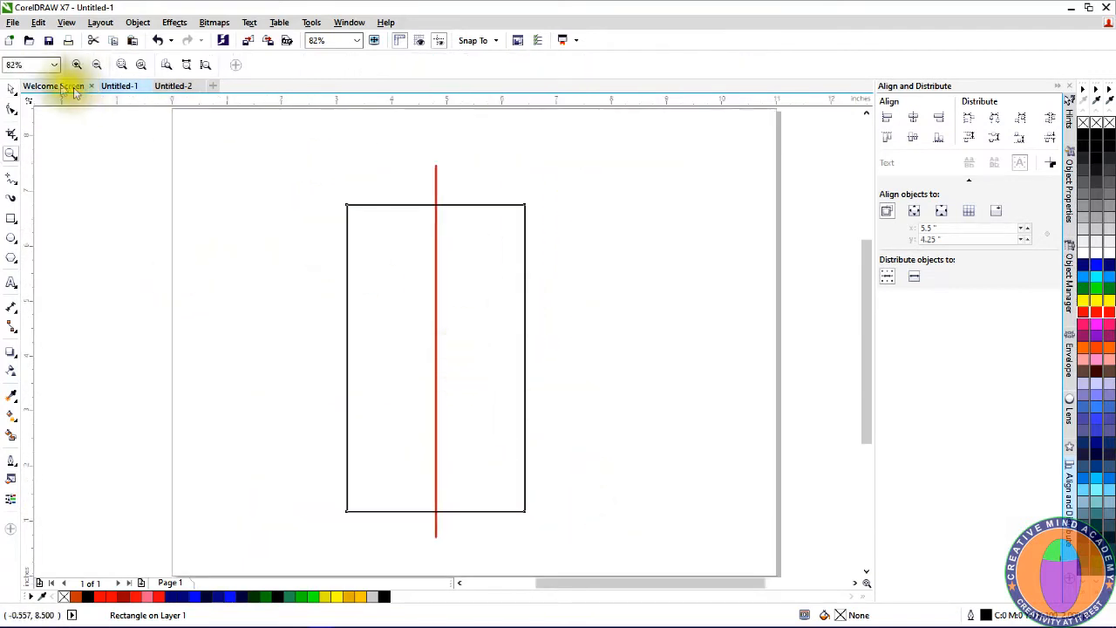
{"action": "left_click", "coordinate": [11, 88]}
{"action": "left_click", "coordinate": [346, 164]}
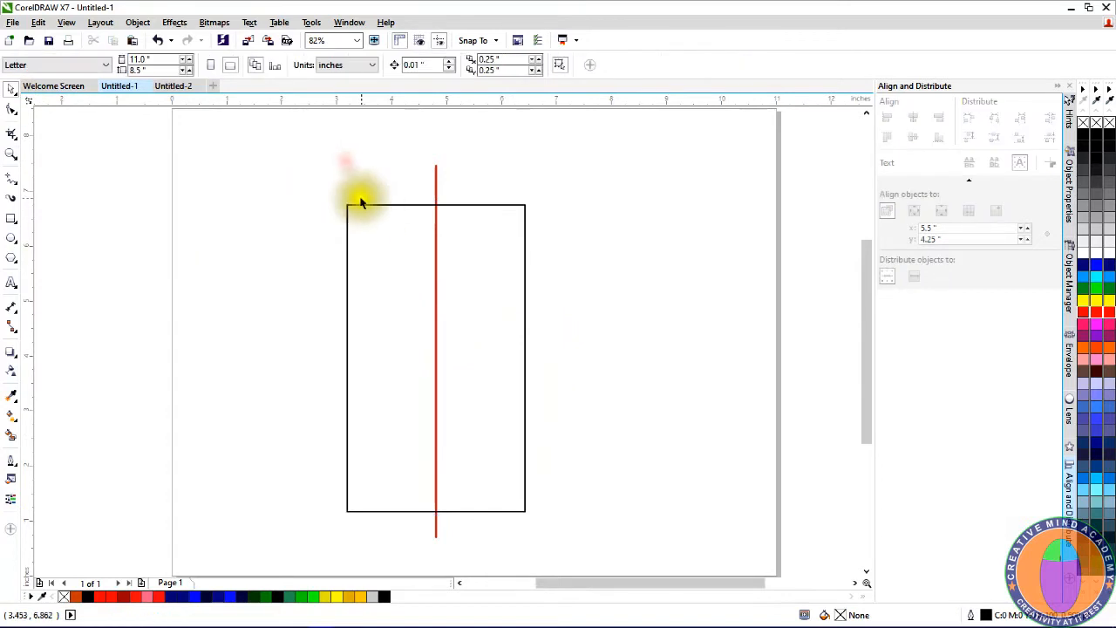
{"action": "left_click", "coordinate": [365, 206]}
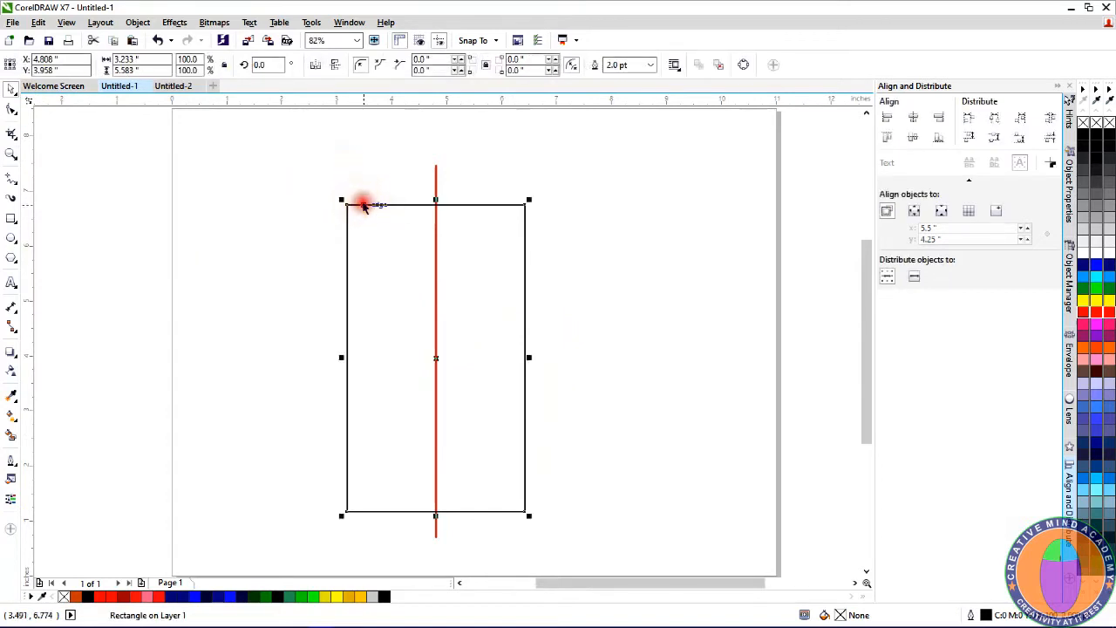
{"action": "left_click", "coordinate": [137, 23]}
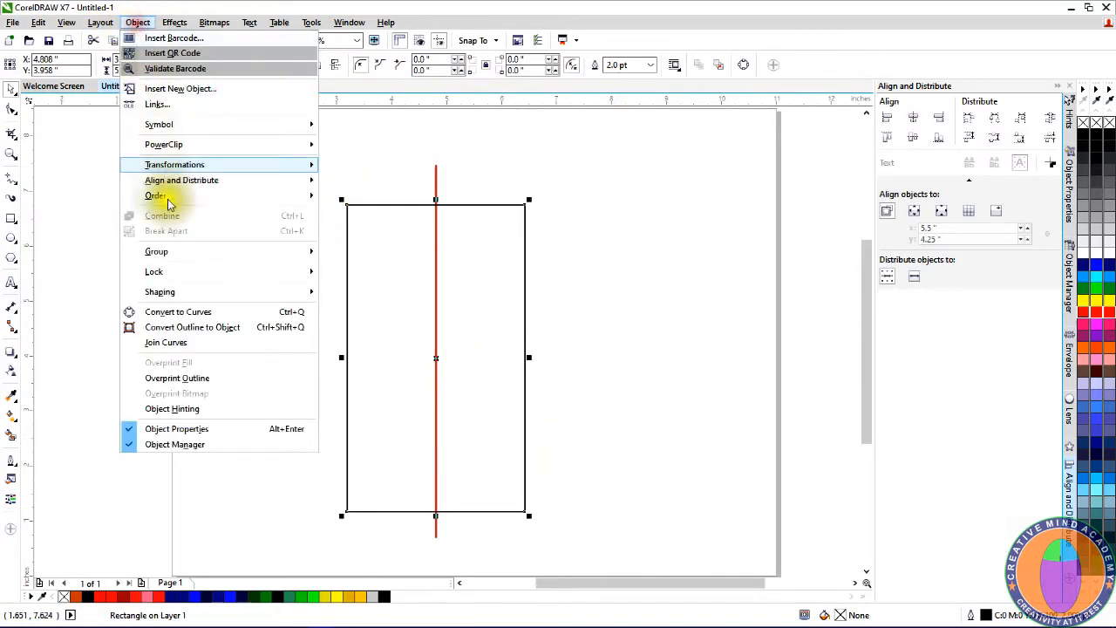
{"action": "left_click", "coordinate": [206, 313]}
- Convert the rectangle's top edge to a curve and pull its middle upward along the red line into an arch
{"action": "scroll", "coordinate": [436, 196], "scroll_direction": "up", "scroll_amount": 3}
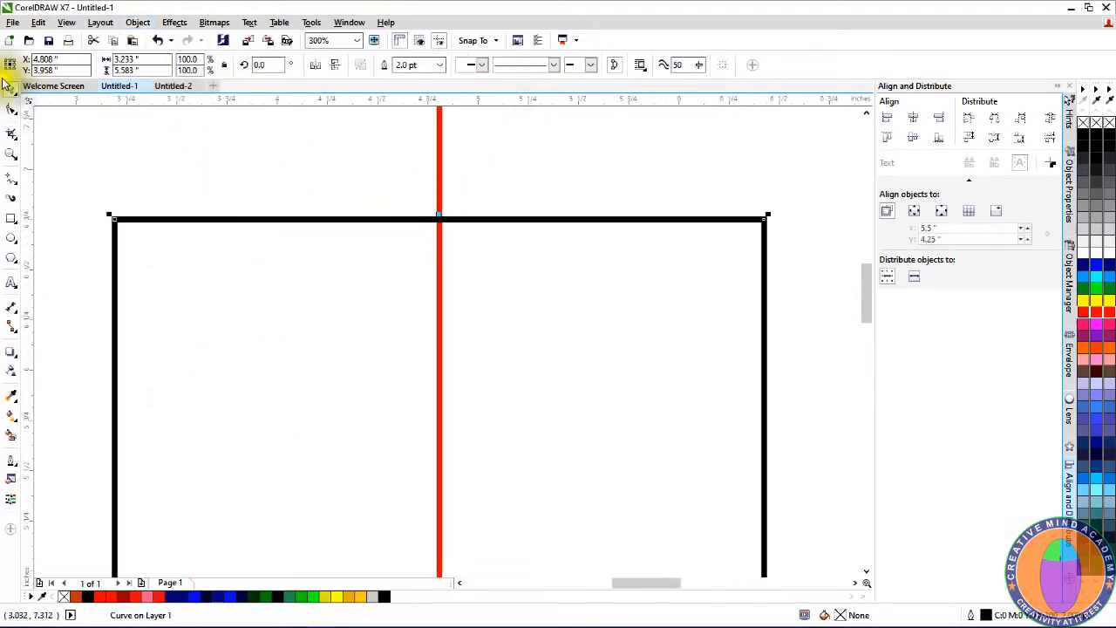
{"action": "left_click", "coordinate": [10, 110]}
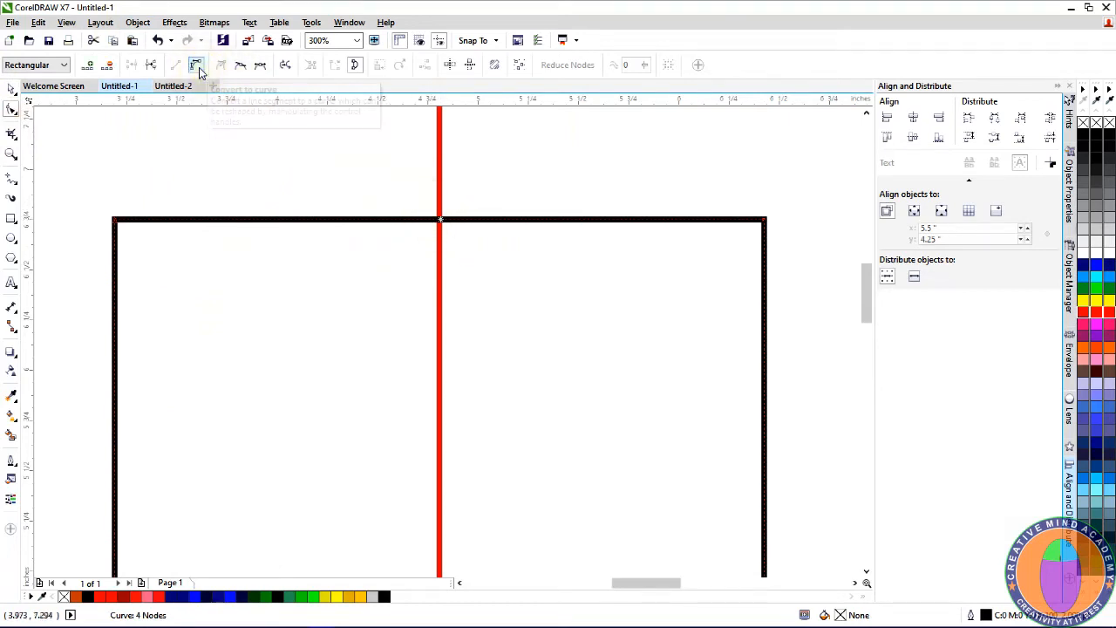
{"action": "left_click", "coordinate": [440, 220]}
{"action": "left_click_drag", "start_coordinate": [440, 222], "coordinate": [439, 177]}
{"action": "scroll", "coordinate": [416, 282], "scroll_direction": "down", "scroll_amount": 2}
{"action": "scroll", "coordinate": [426, 262], "scroll_direction": "up", "scroll_amount": 1}
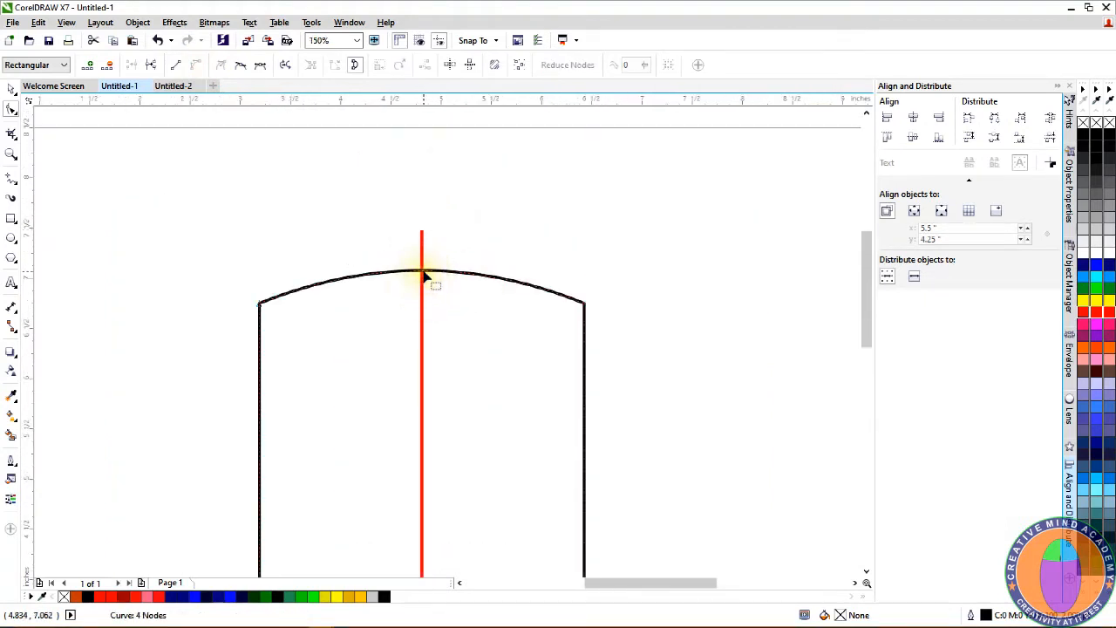
{"action": "left_click_drag", "start_coordinate": [423, 275], "coordinate": [438, 274]}
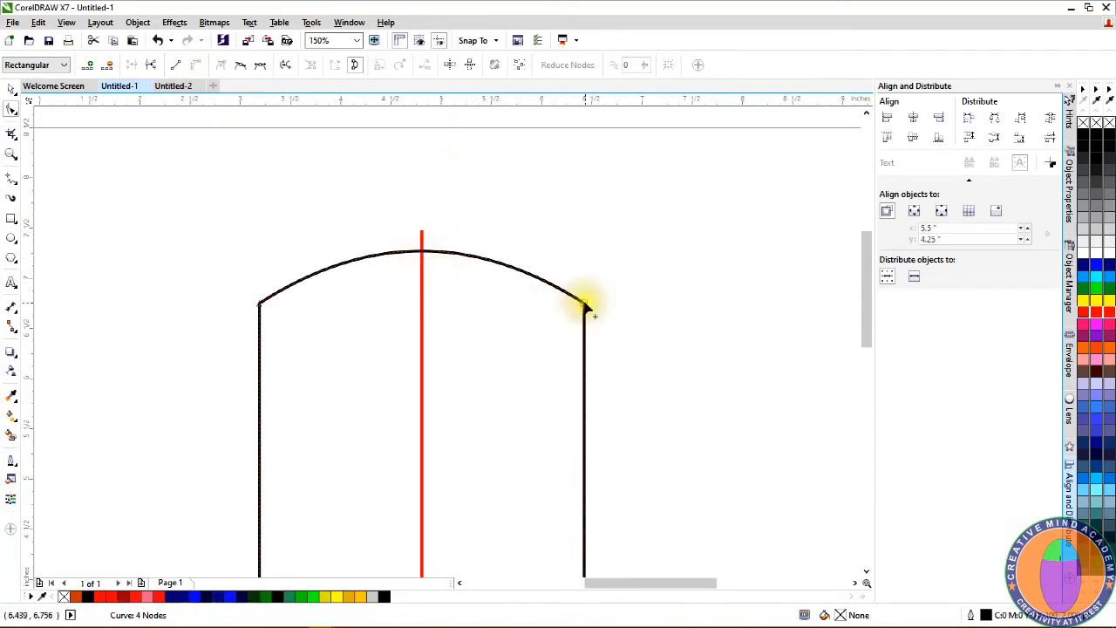
- Adjust both control handles of the arched top edge to shape a fuller dome that is even about the centre line
{"action": "left_click_drag", "start_coordinate": [478, 238], "coordinate": [533, 185]}
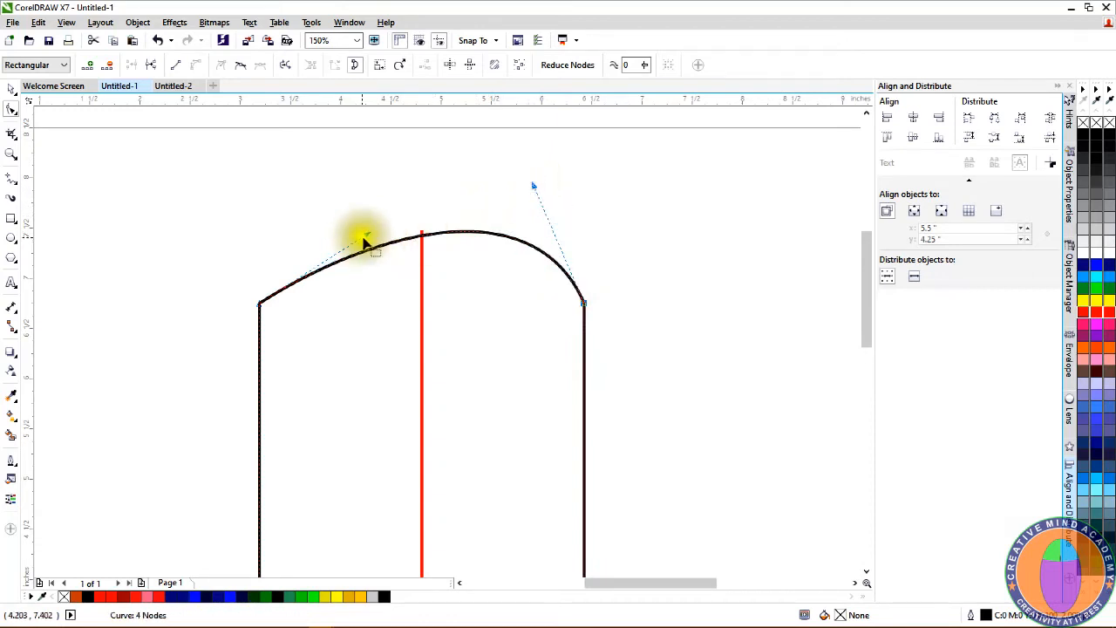
{"action": "left_click_drag", "start_coordinate": [368, 237], "coordinate": [296, 181]}
{"action": "left_click_drag", "start_coordinate": [533, 182], "coordinate": [553, 179]}
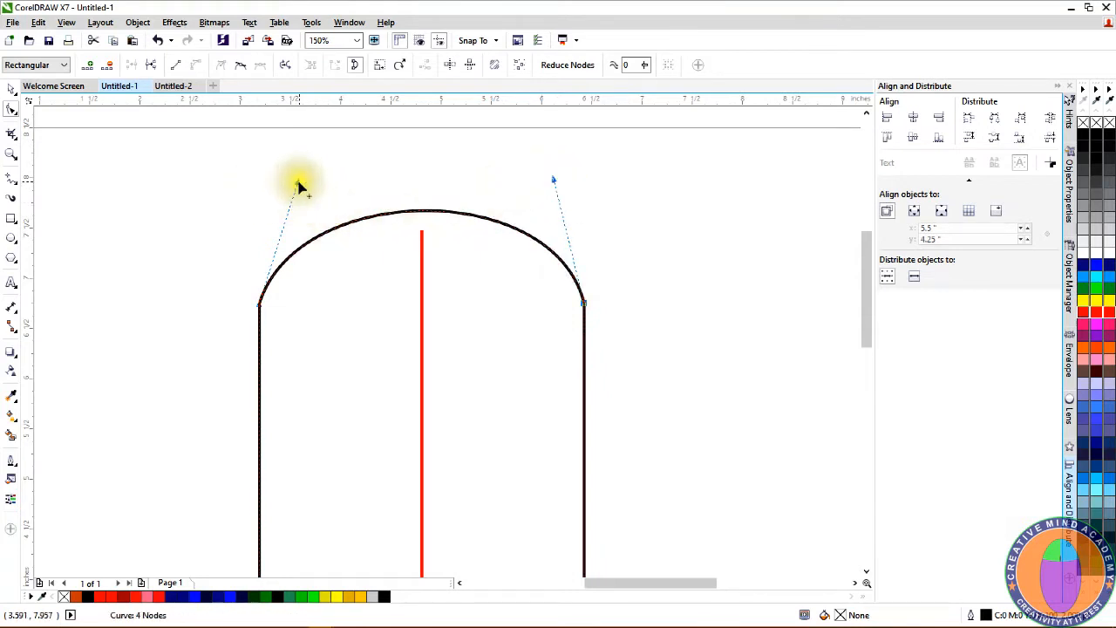
{"action": "left_click_drag", "start_coordinate": [299, 185], "coordinate": [289, 170]}
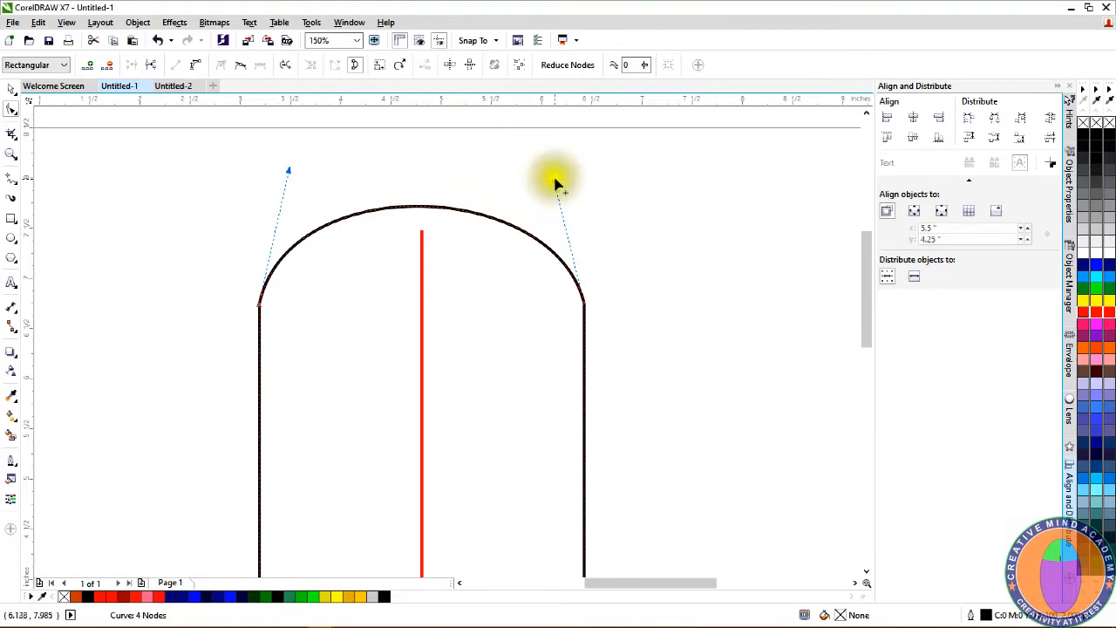
{"action": "left_click_drag", "start_coordinate": [555, 182], "coordinate": [569, 177]}
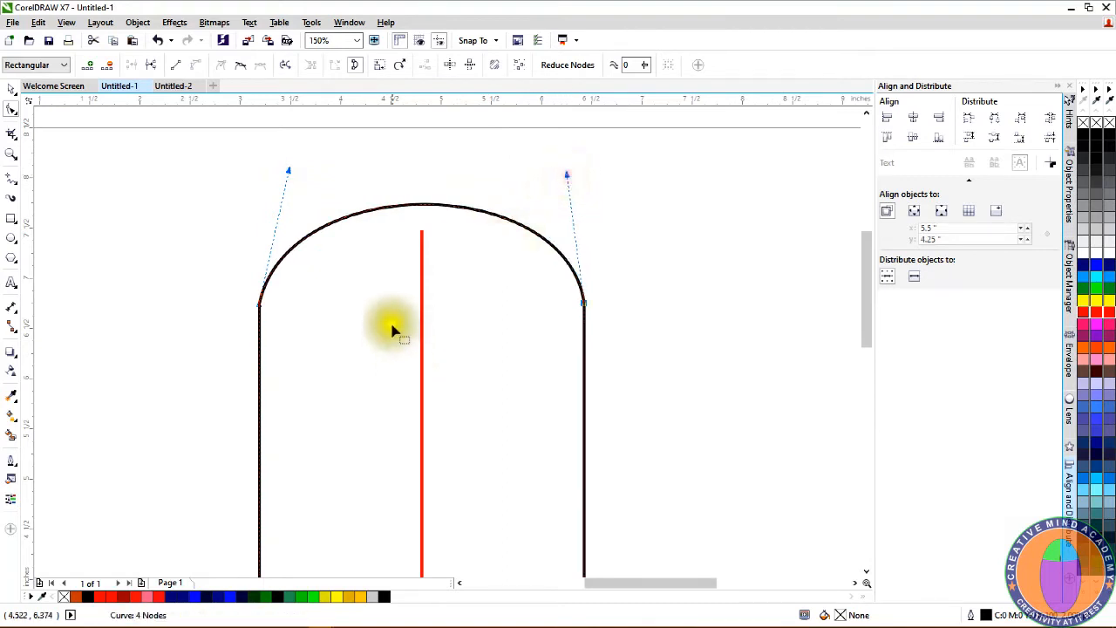
- Try deleting the shape's lower-left corner node, and undo the deletion
{"action": "scroll", "coordinate": [392, 322], "scroll_direction": "down", "scroll_amount": 4}
{"action": "scroll", "coordinate": [389, 401], "scroll_direction": "up", "scroll_amount": 2}
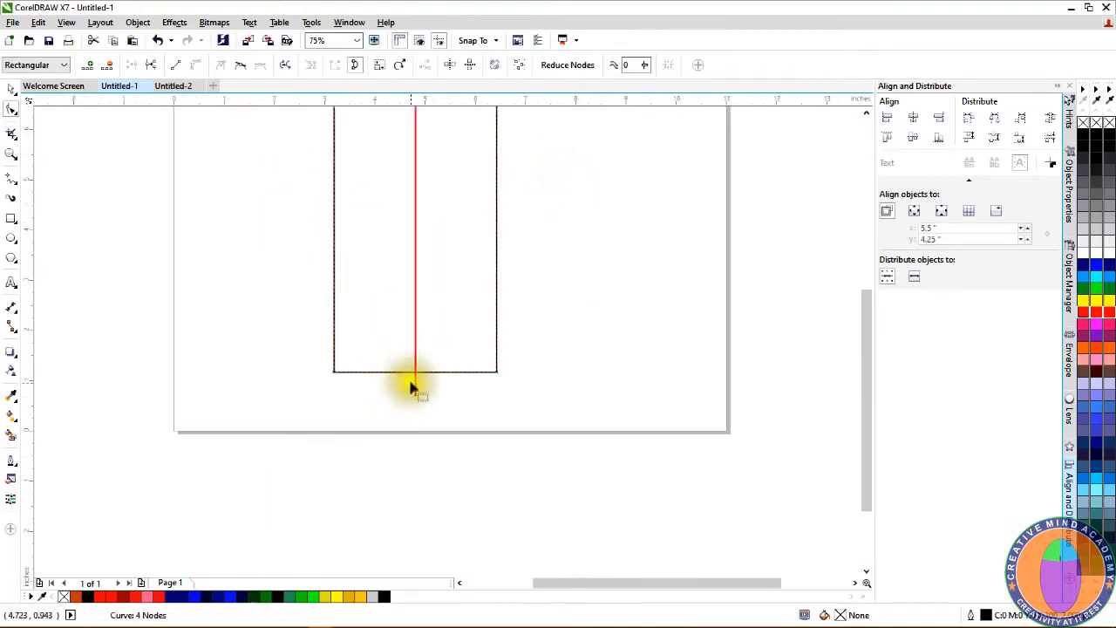
{"action": "scroll", "coordinate": [411, 386], "scroll_direction": "up", "scroll_amount": 2}
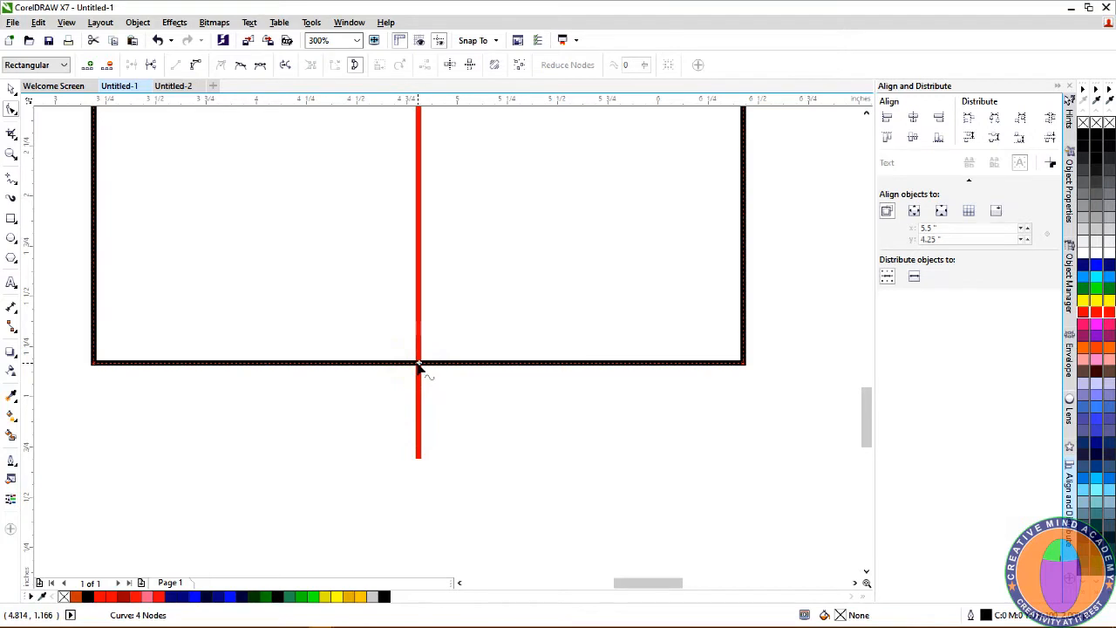
{"action": "right_click", "coordinate": [94, 366]}
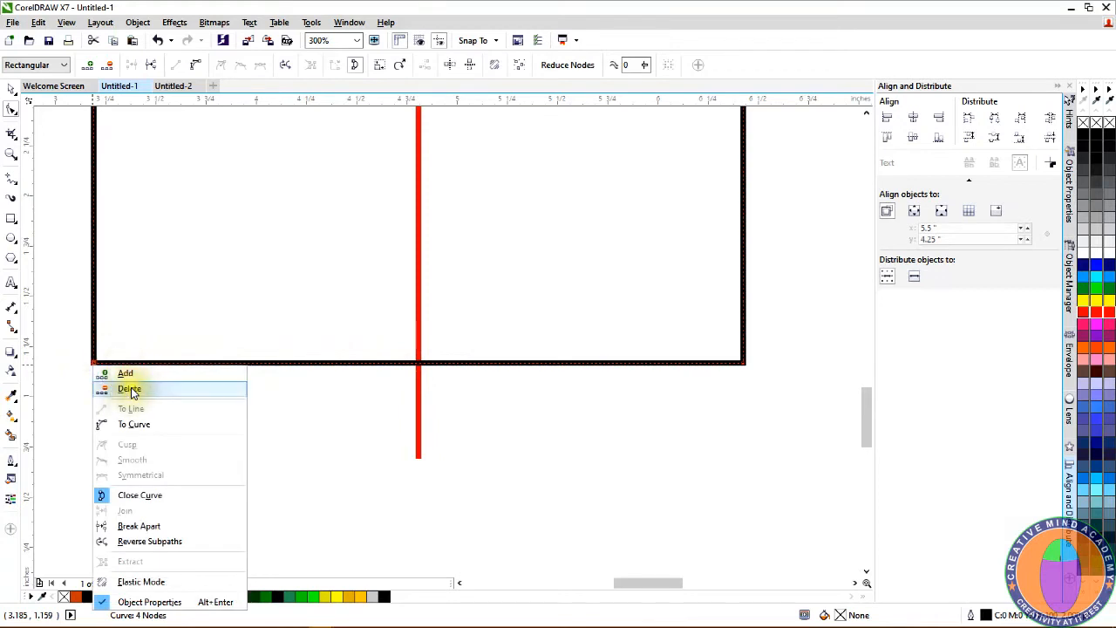
{"action": "left_click", "coordinate": [129, 388]}
{"action": "scroll", "coordinate": [322, 402], "scroll_direction": "down", "scroll_amount": 4}
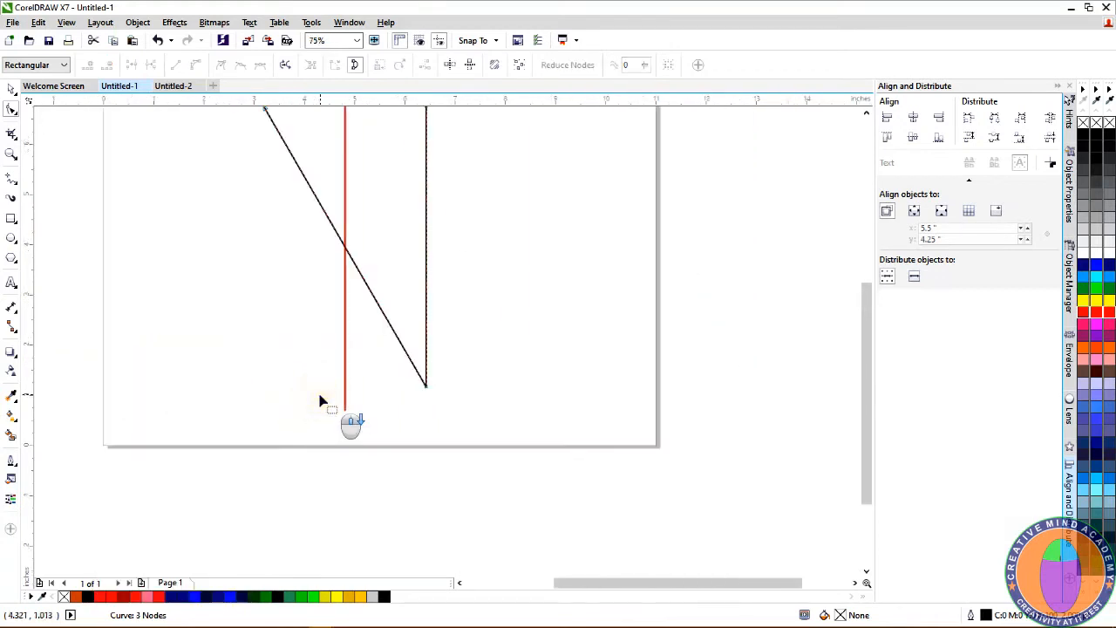
{"action": "key", "text": "ctrl+z"}
- Add a node on the shape's bottom edge where it crosses the red centre line
{"action": "scroll", "coordinate": [345, 390], "scroll_direction": "up", "scroll_amount": 6}
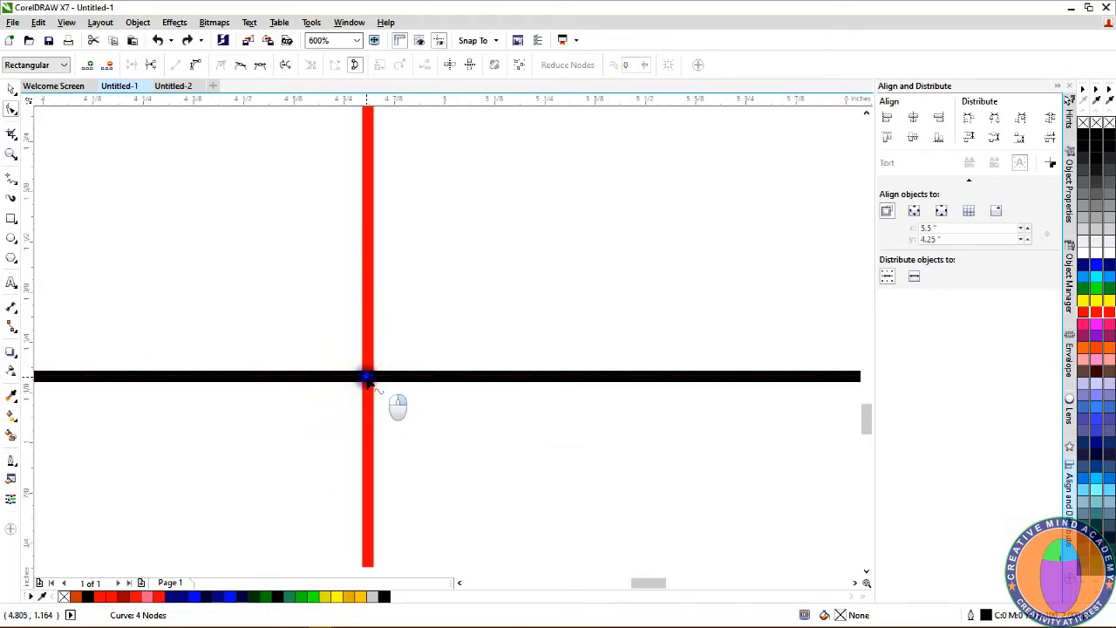
{"action": "right_click", "coordinate": [366, 377]}
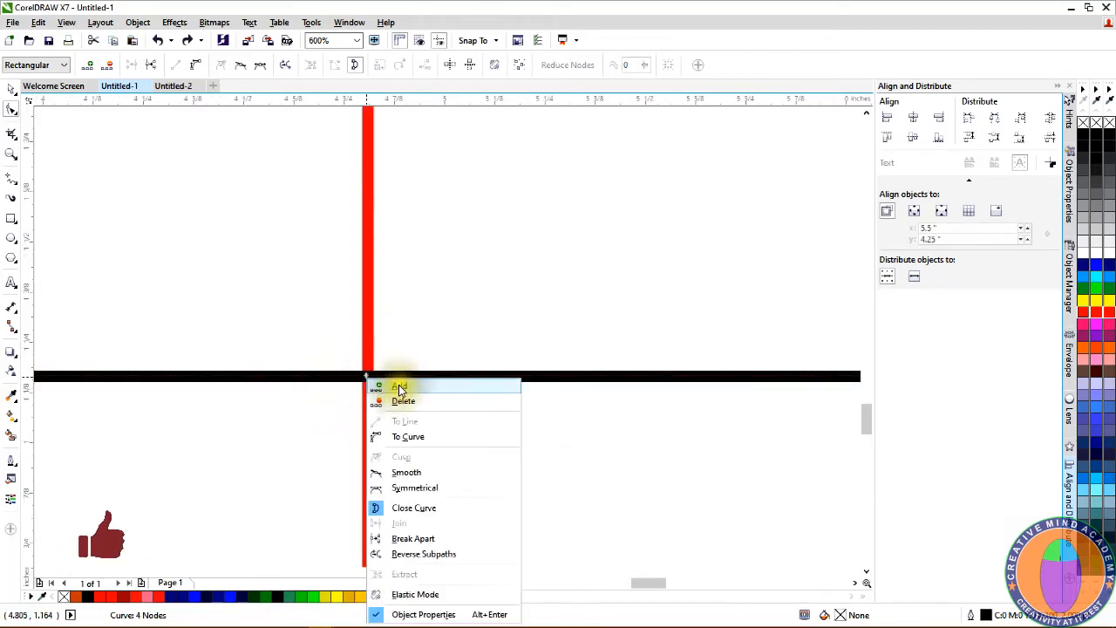
{"action": "left_click", "coordinate": [400, 388]}
{"action": "scroll", "coordinate": [403, 389], "scroll_direction": "down", "scroll_amount": 4}
{"action": "scroll", "coordinate": [228, 370], "scroll_direction": "up", "scroll_amount": 2}
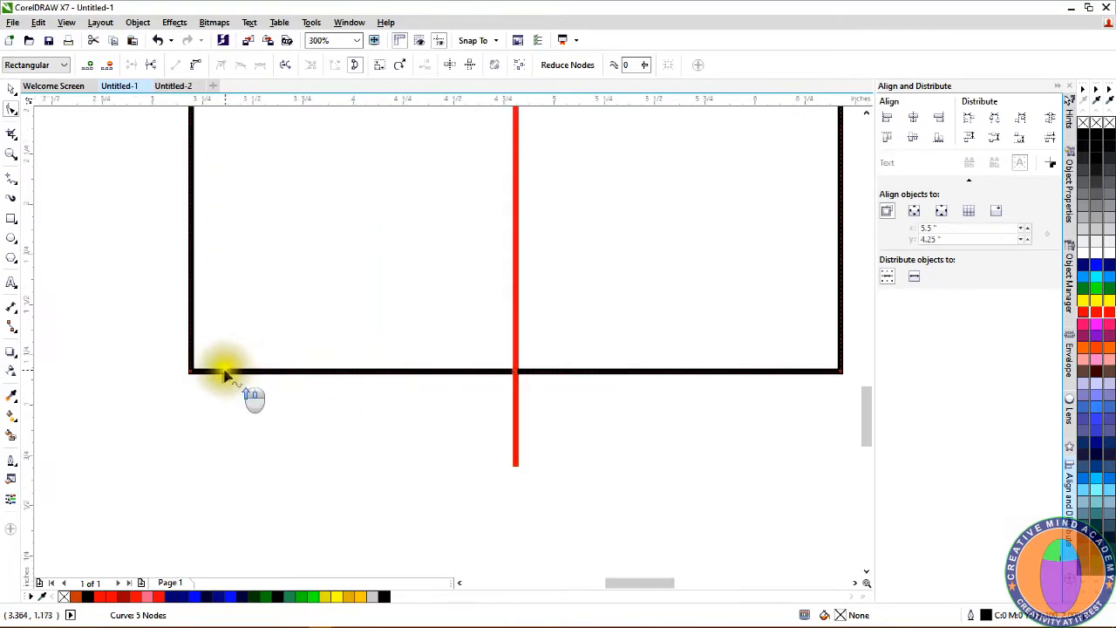
- Delete the shape's lower-left and lower-right corner nodes so both sides taper to the bottom node on the red line
{"action": "right_click", "coordinate": [191, 372]}
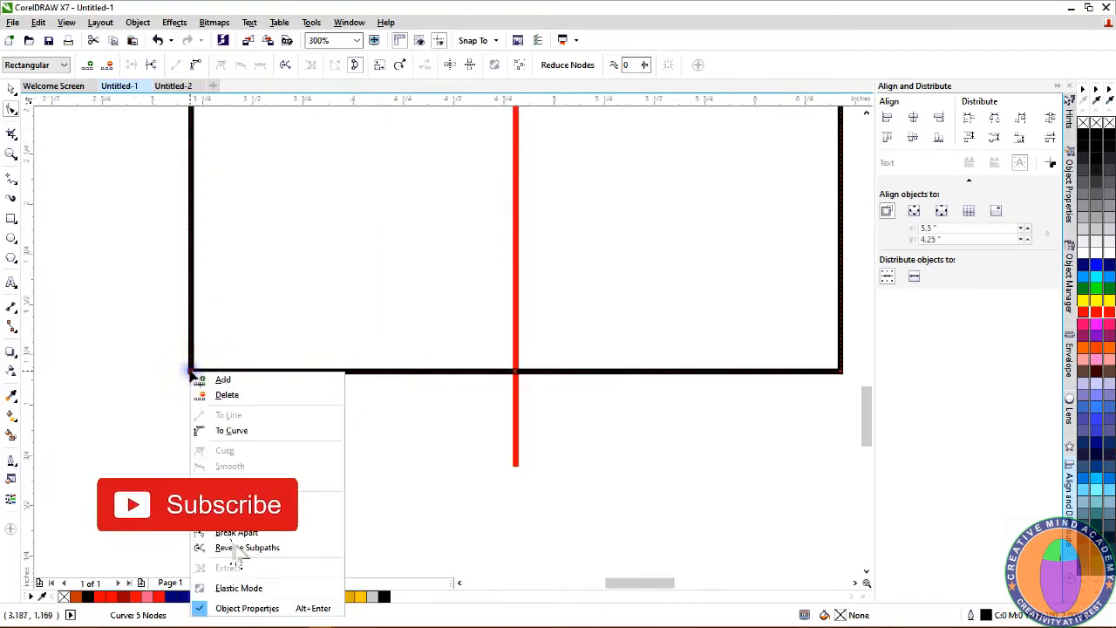
{"action": "left_click", "coordinate": [226, 395]}
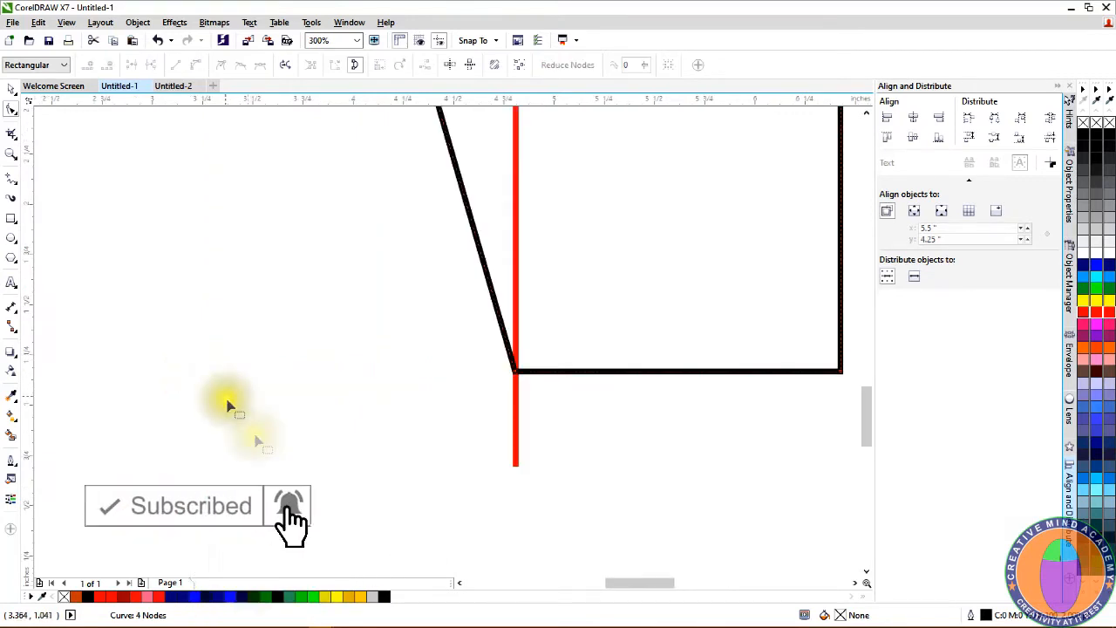
{"action": "right_click", "coordinate": [841, 373]}
{"action": "left_click", "coordinate": [877, 395]}
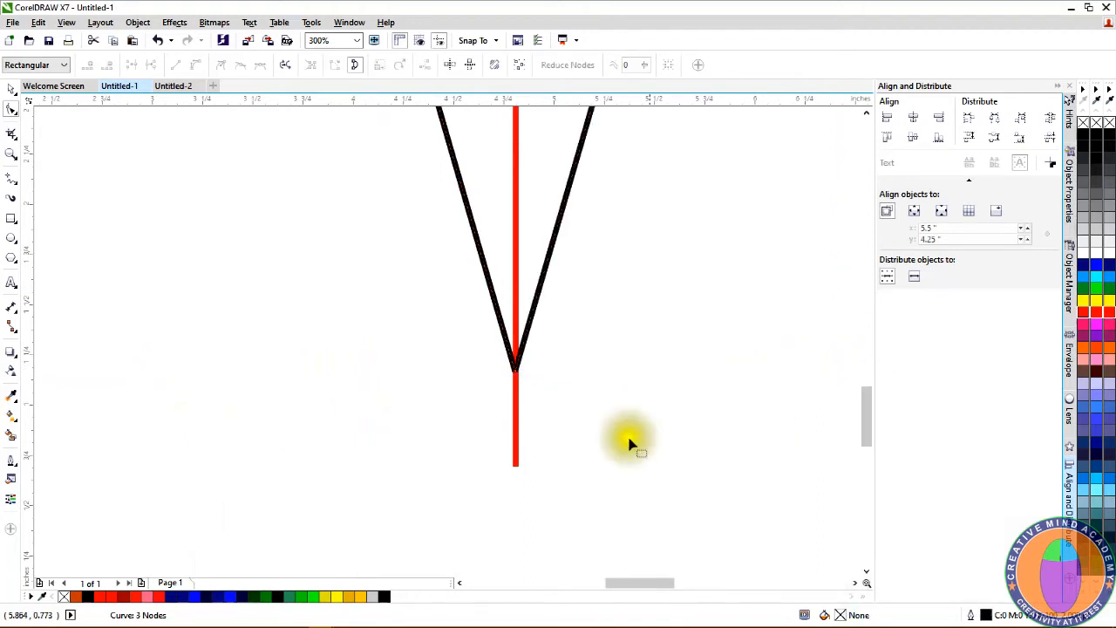
{"action": "scroll", "coordinate": [593, 419], "scroll_direction": "down", "scroll_amount": 6}
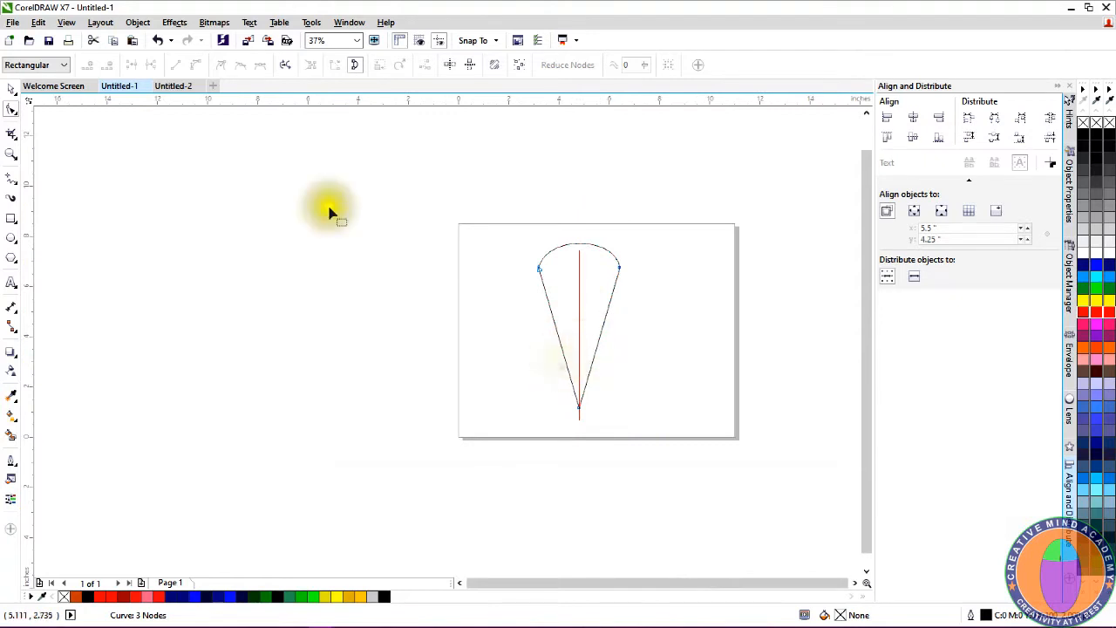
- Delete the red vertical centre line, leaving only the black tapered outline
{"action": "left_click", "coordinate": [10, 89]}
{"action": "scroll", "coordinate": [588, 310], "scroll_direction": "up", "scroll_amount": 4}
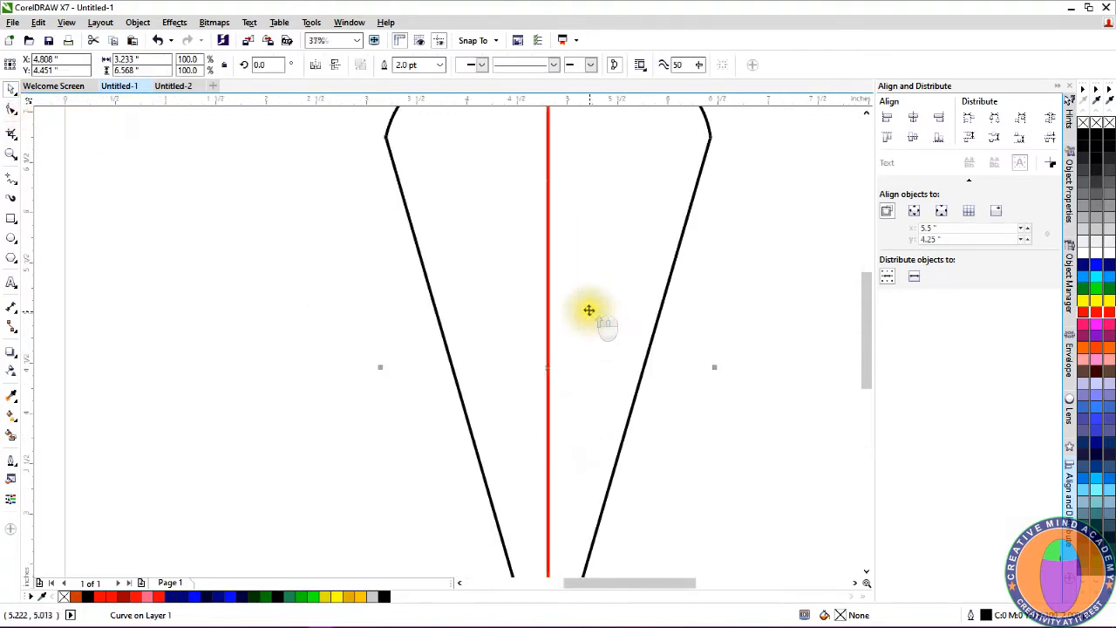
{"action": "left_click", "coordinate": [751, 388]}
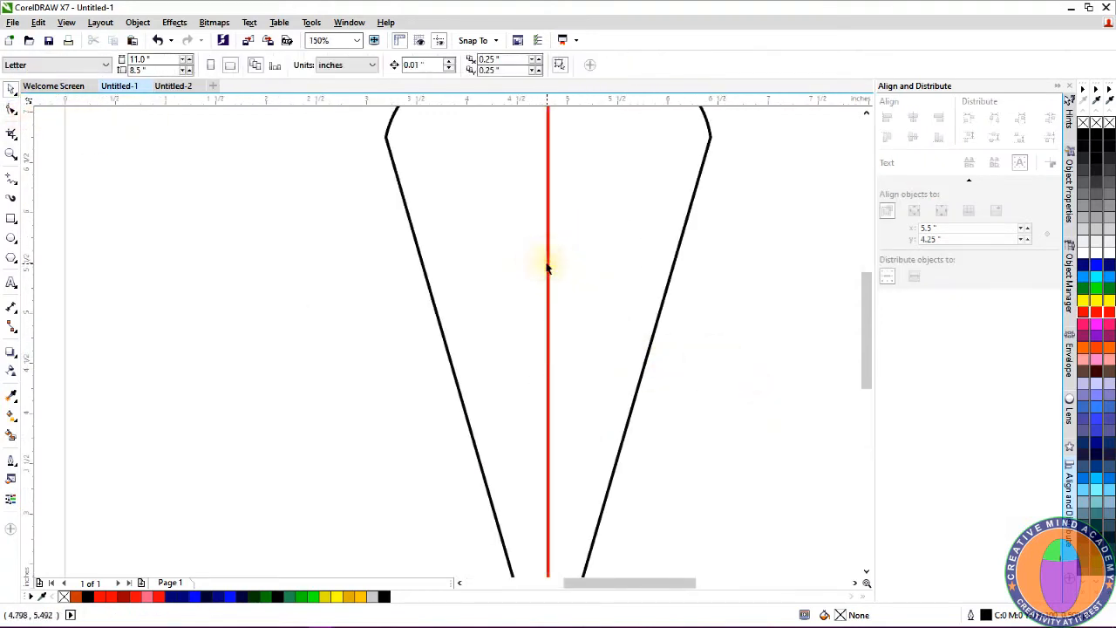
{"action": "left_click", "coordinate": [547, 264]}
{"action": "scroll", "coordinate": [560, 377], "scroll_direction": "down", "scroll_amount": 4}
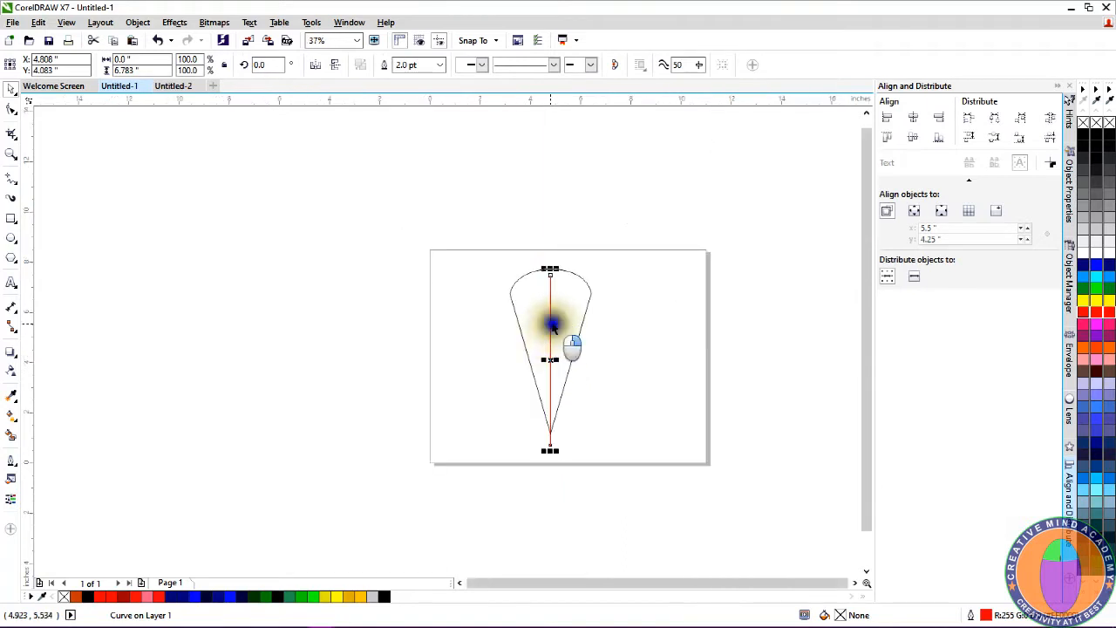
{"action": "right_click", "coordinate": [552, 326]}
{"action": "left_click", "coordinate": [638, 204]}
{"action": "scroll", "coordinate": [550, 335], "scroll_direction": "up", "scroll_amount": 2}
{"action": "scroll", "coordinate": [550, 332], "scroll_direction": "up", "scroll_amount": 1}
{"action": "right_click", "coordinate": [551, 325]}
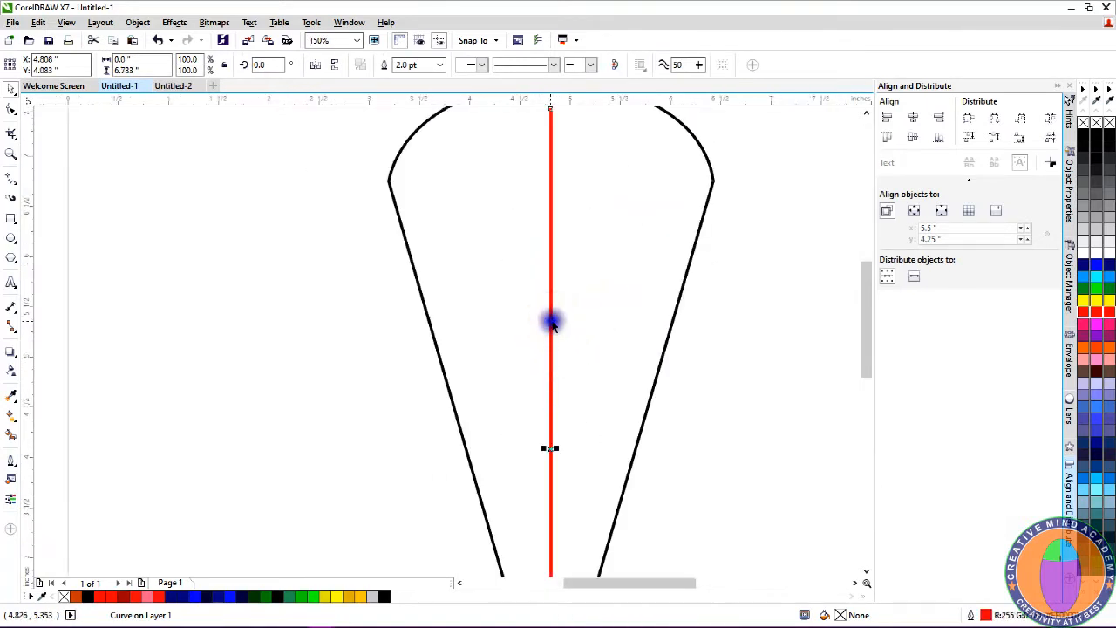
{"action": "left_click", "coordinate": [584, 422]}
{"action": "scroll", "coordinate": [426, 398], "scroll_direction": "down", "scroll_amount": 2}
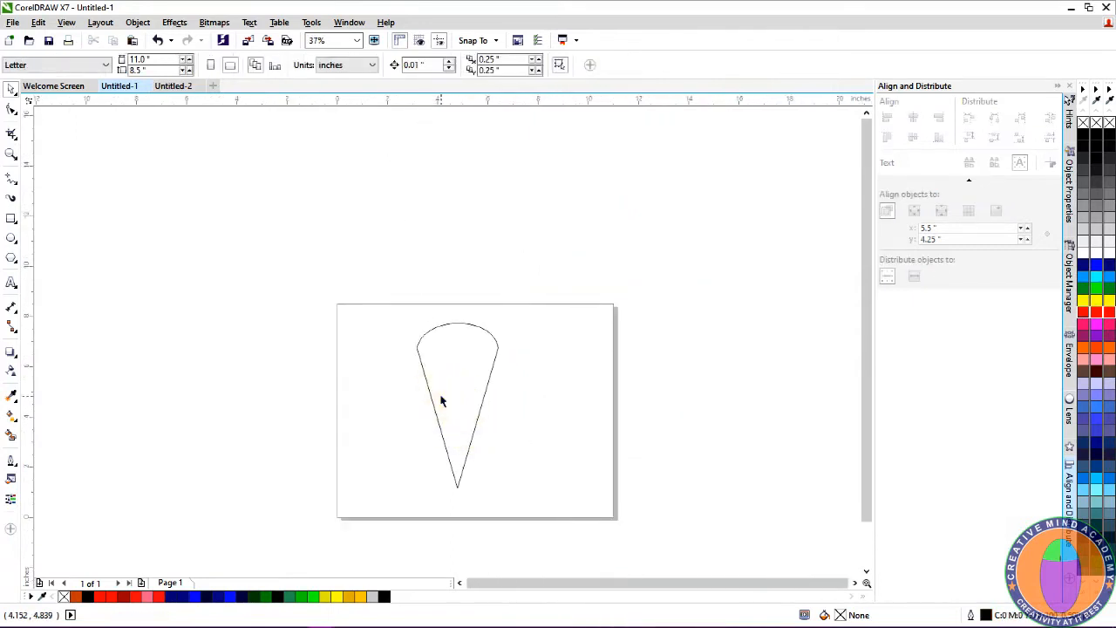
- Scale the tapered shape about its centre to about 54% and move it slightly up and to the right
{"action": "scroll", "coordinate": [441, 399], "scroll_direction": "up", "scroll_amount": 1}
{"action": "key", "text": "x"}
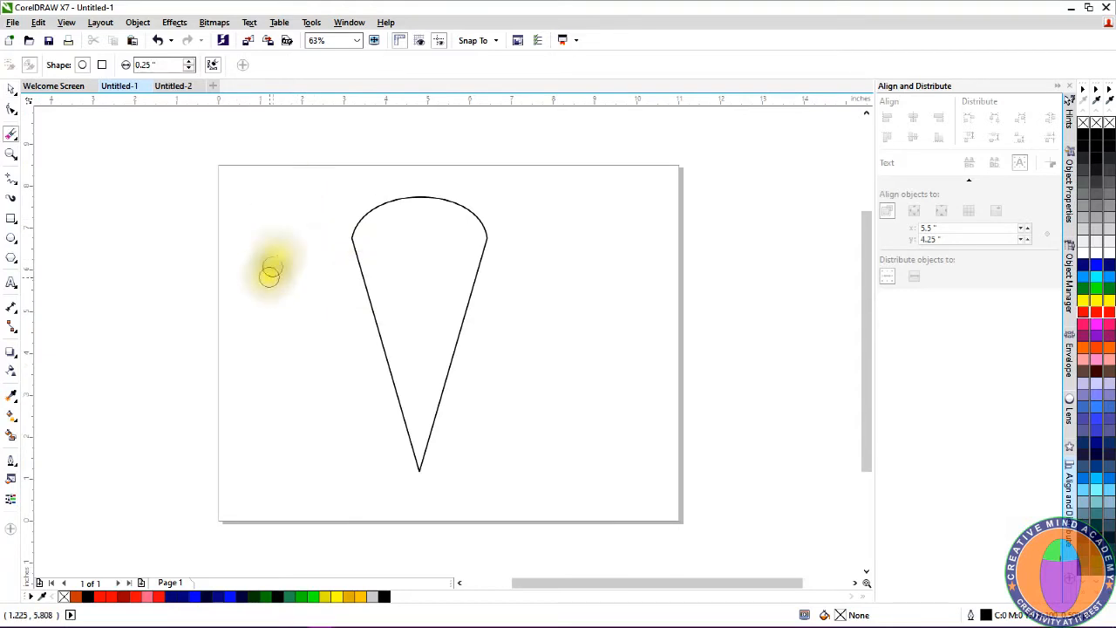
{"action": "key", "text": "z"}
{"action": "left_click_drag", "start_coordinate": [268, 168], "coordinate": [561, 502]}
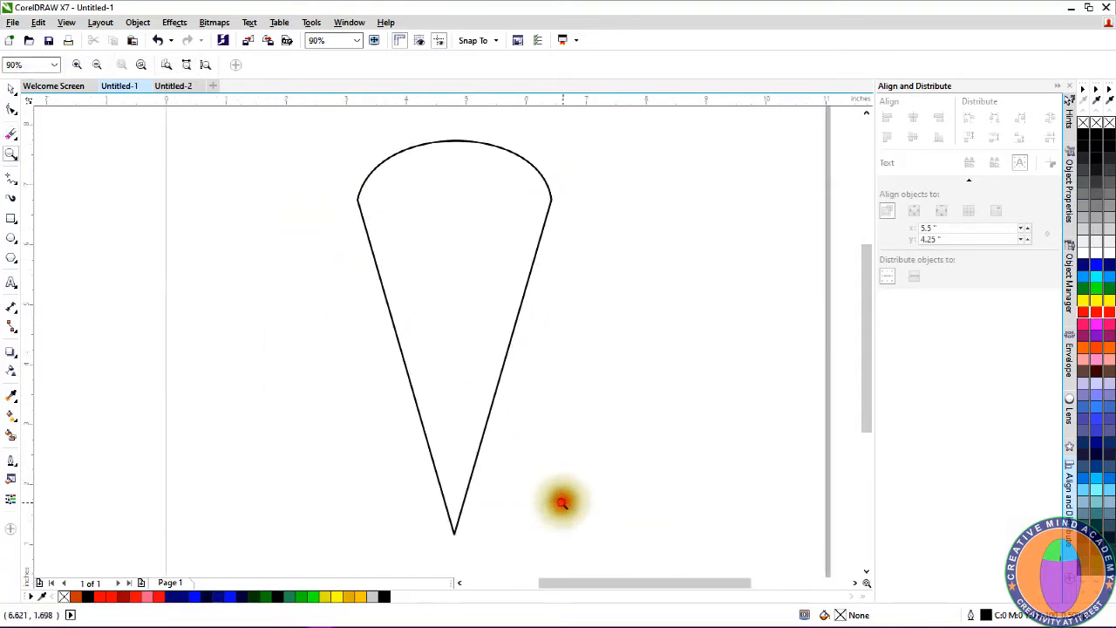
{"action": "left_click", "coordinate": [10, 89]}
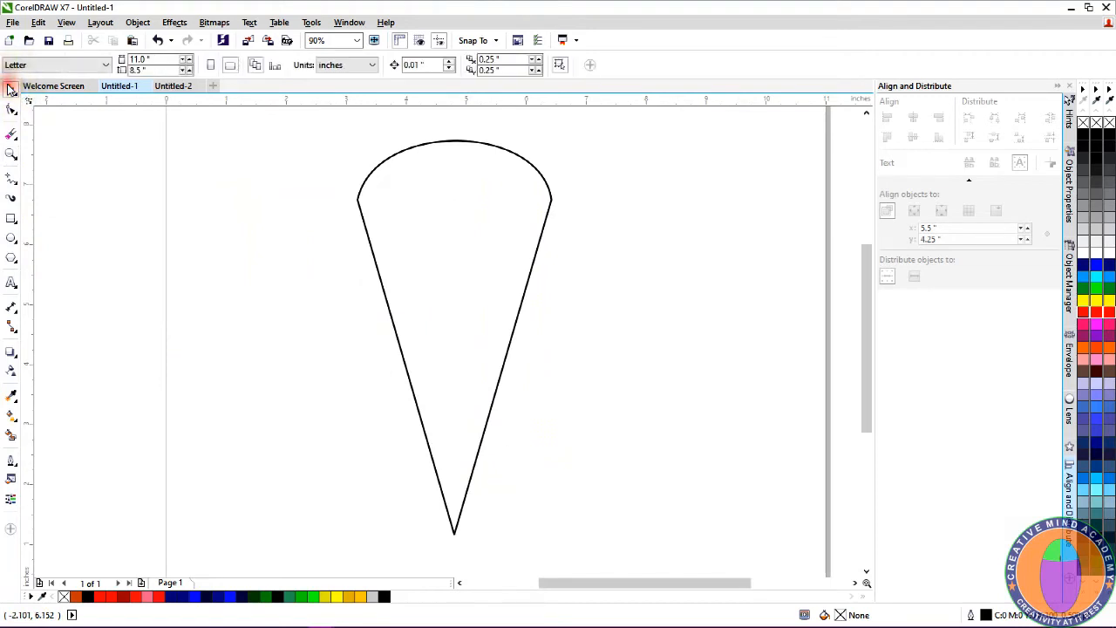
{"action": "left_click", "coordinate": [498, 232]}
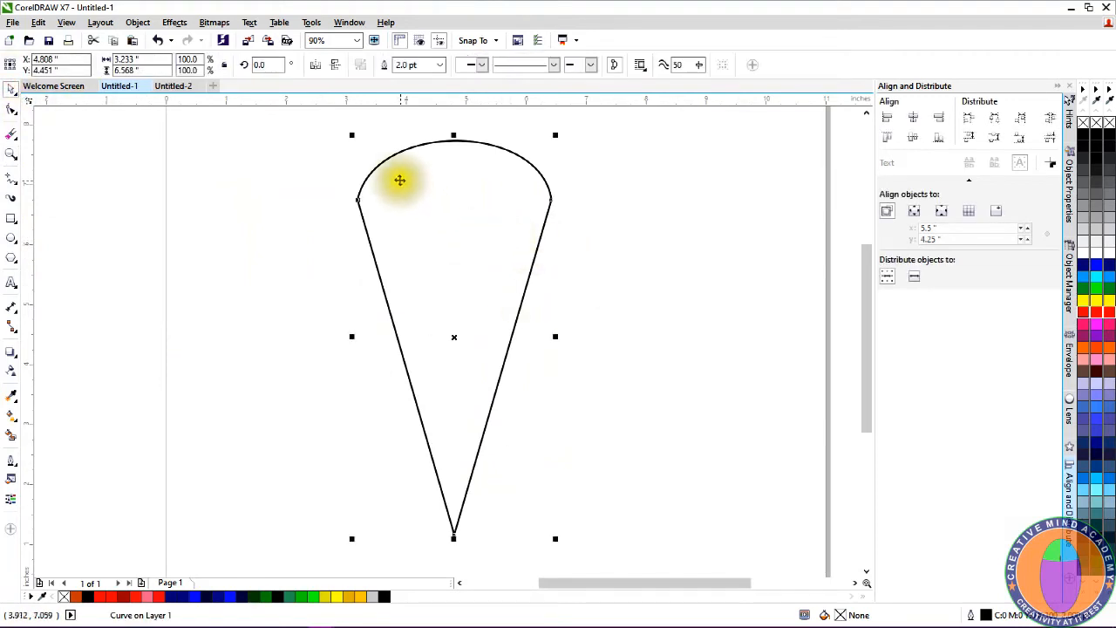
{"action": "left_click_drag", "start_coordinate": [351, 136], "coordinate": [394, 189]}
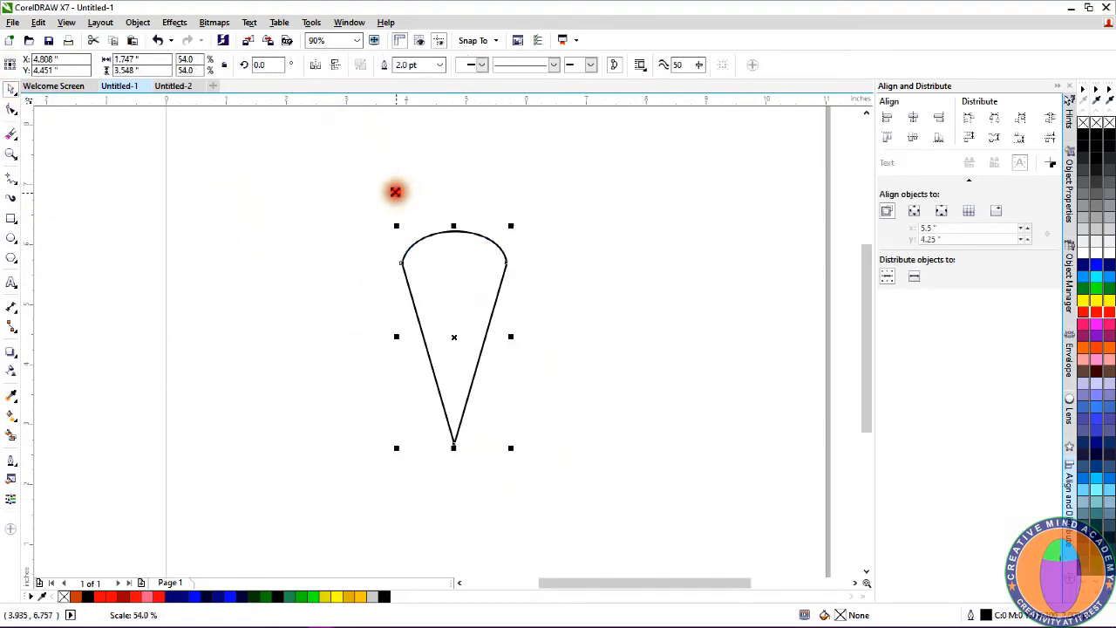
{"action": "left_click_drag", "start_coordinate": [453, 336], "coordinate": [459, 329]}
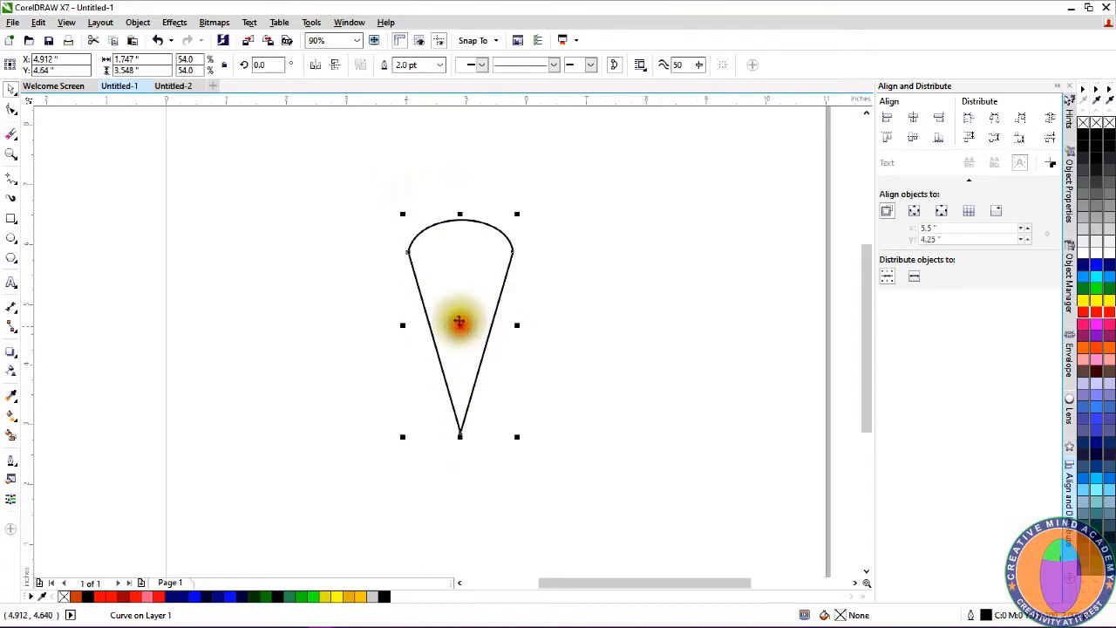
{"action": "scroll", "coordinate": [459, 328], "scroll_direction": "down", "scroll_amount": 2}
{"action": "scroll", "coordinate": [457, 324], "scroll_direction": "up", "scroll_amount": 2}
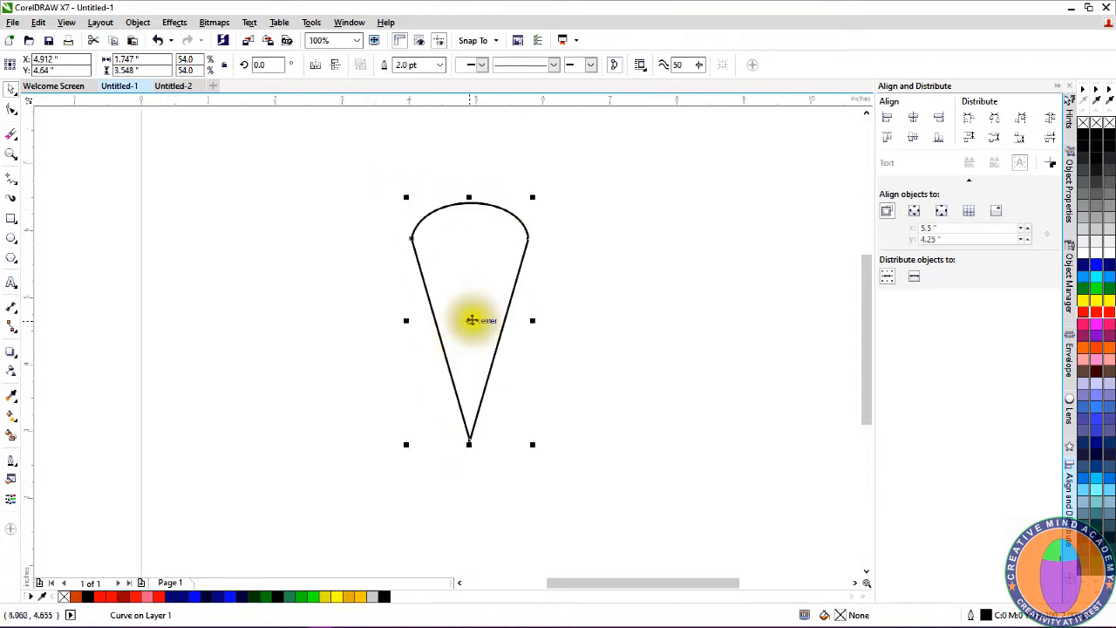
- Move the shape's rotation centre to its pointed tip and rotate the shape 90° counterclockwise
{"action": "left_click", "coordinate": [617, 252]}
{"action": "left_click_drag", "start_coordinate": [337, 180], "coordinate": [611, 478]}
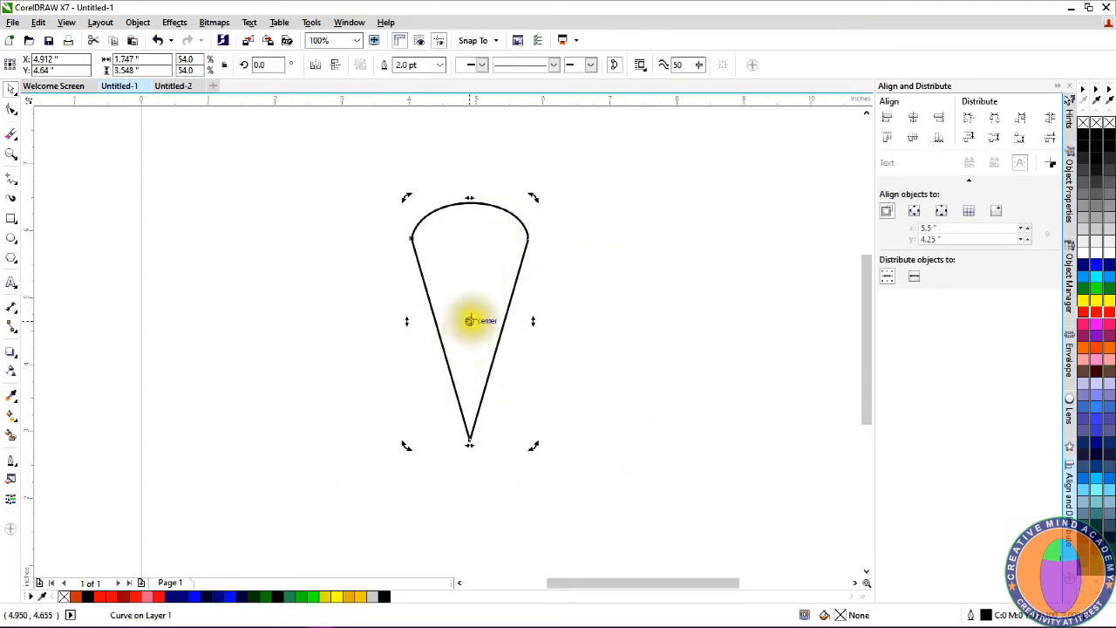
{"action": "left_click_drag", "start_coordinate": [470, 321], "coordinate": [469, 441]}
{"action": "left_click_drag", "start_coordinate": [533, 201], "coordinate": [244, 348]}
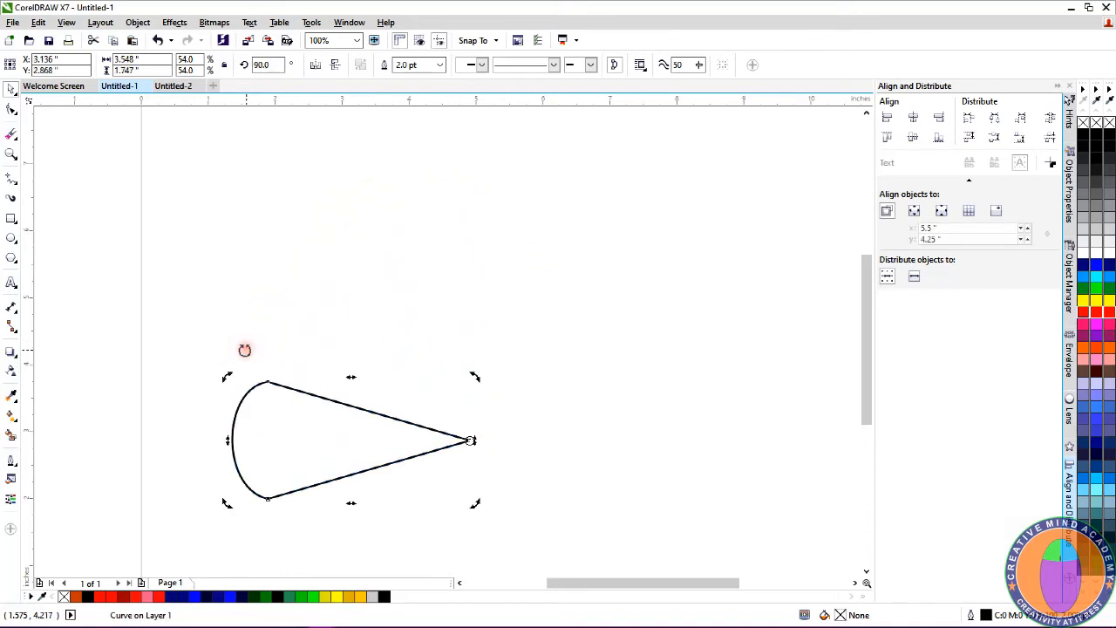
{"action": "left_click", "coordinate": [553, 407]}
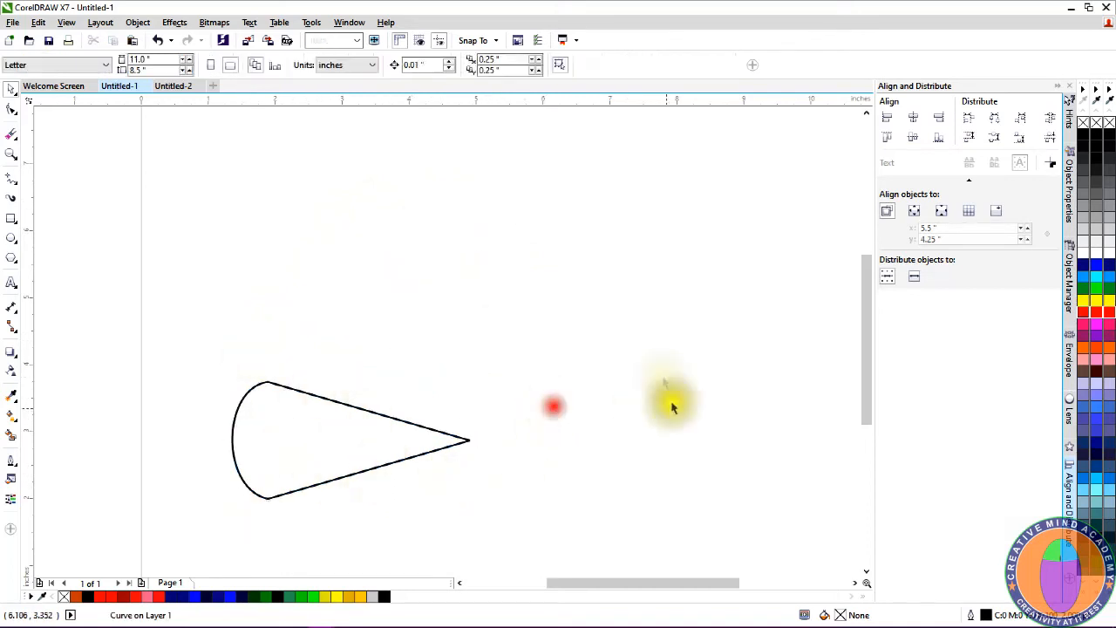
- Apply a mesh fill to the rotated shape and delete the vertical mesh line through its middle
{"action": "left_click", "coordinate": [307, 439]}
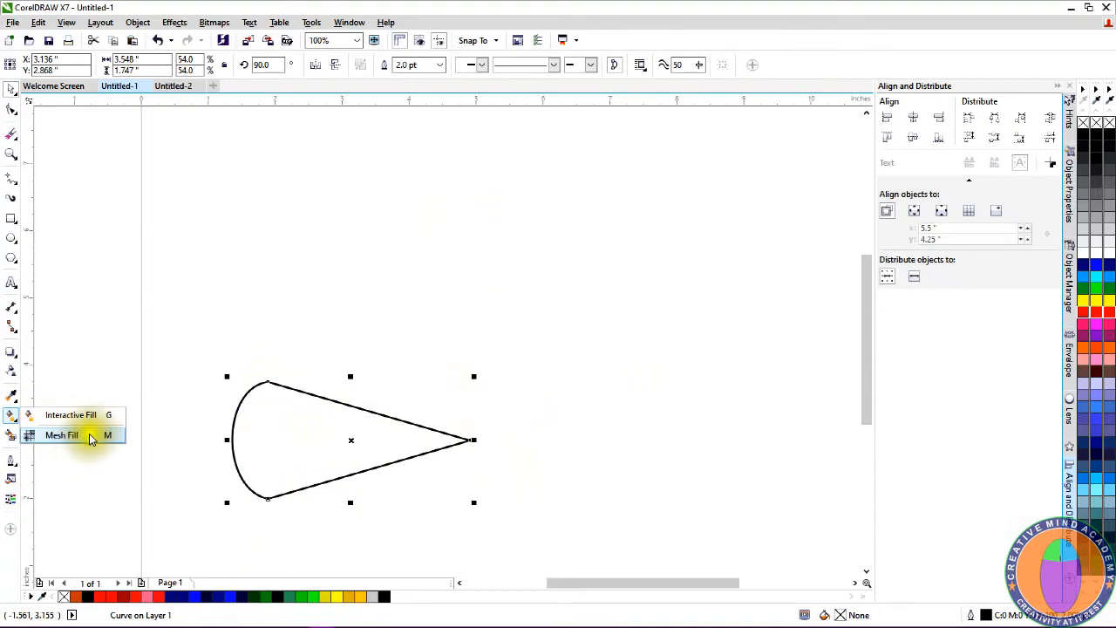
{"action": "left_click", "coordinate": [87, 435]}
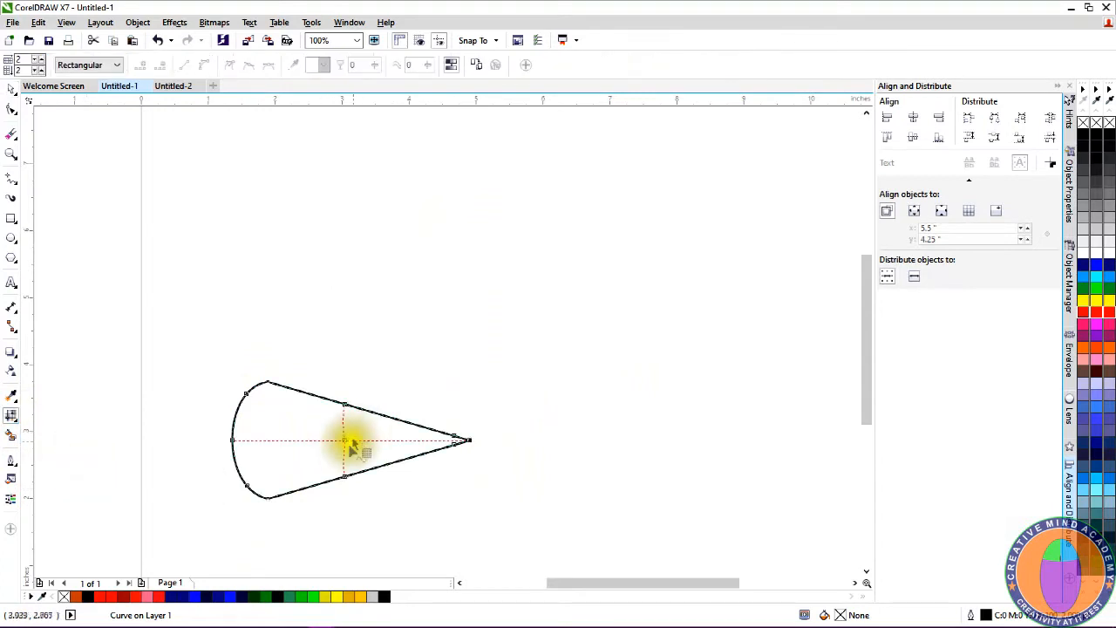
{"action": "scroll", "coordinate": [337, 482], "scroll_direction": "up", "scroll_amount": 2}
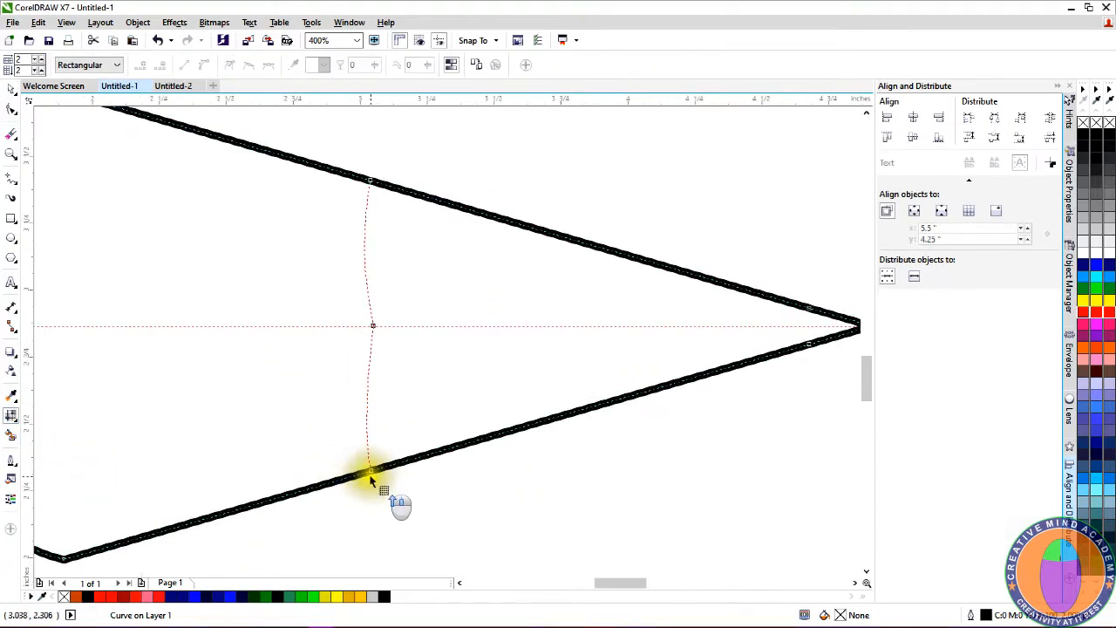
{"action": "right_click", "coordinate": [369, 472]}
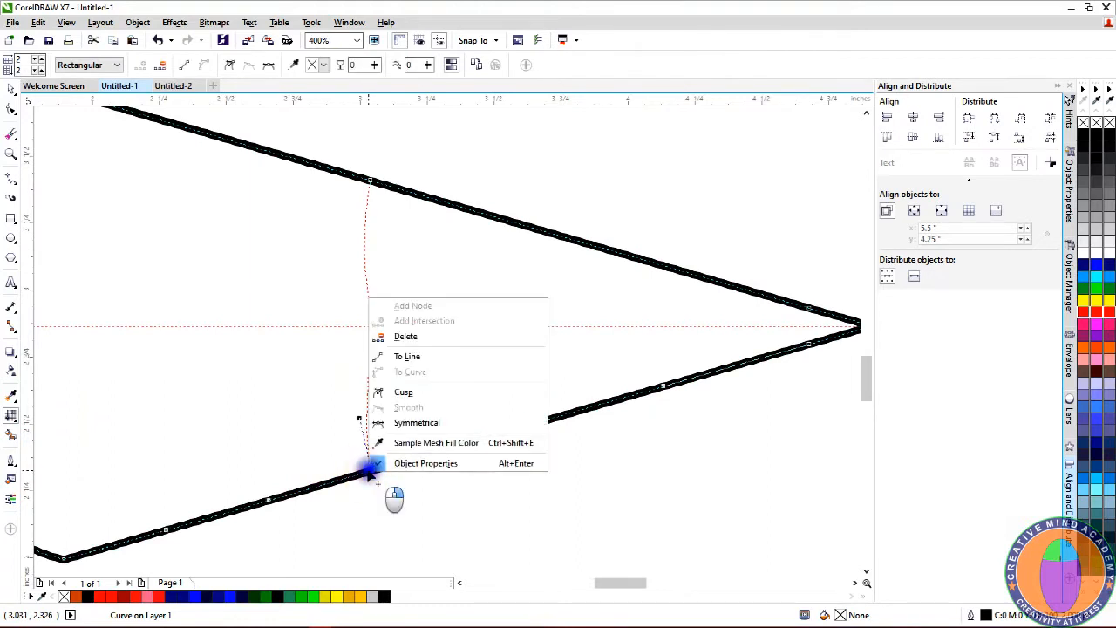
{"action": "left_click", "coordinate": [405, 337]}
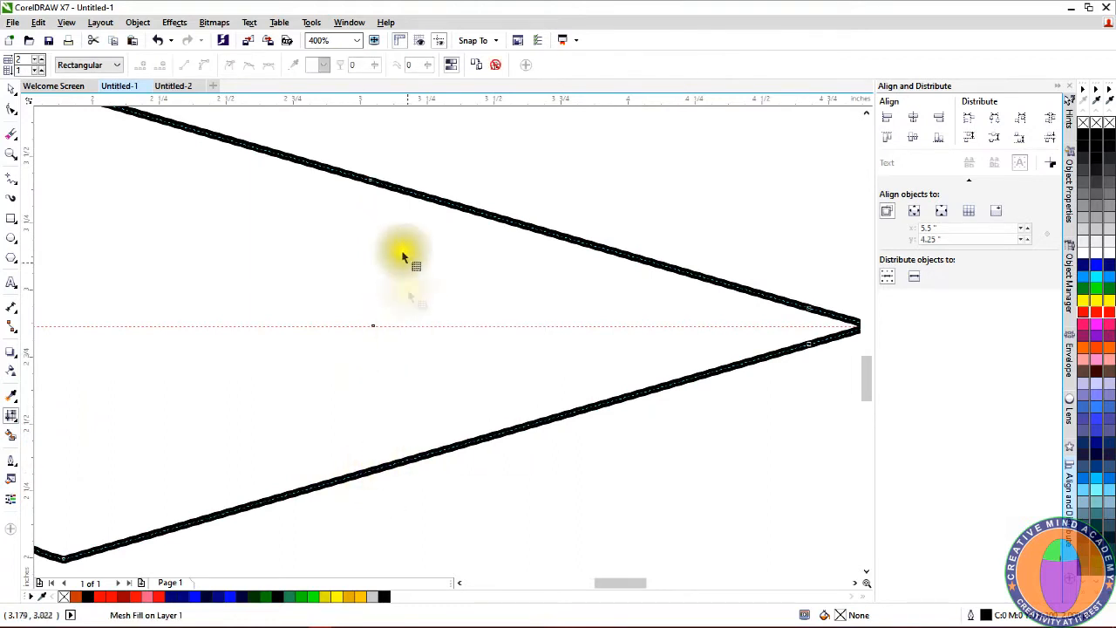
{"action": "scroll", "coordinate": [429, 420], "scroll_direction": "down", "scroll_amount": 2}
{"action": "scroll", "coordinate": [305, 394], "scroll_direction": "up", "scroll_amount": 1}
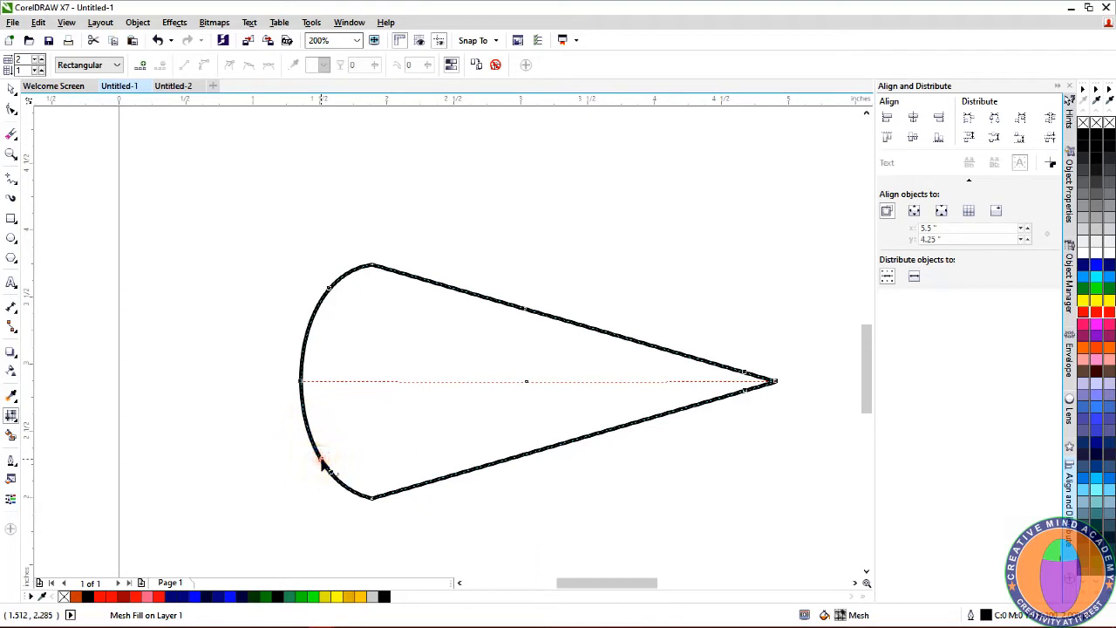
- Add a lengthwise mesh line just below the middle one, starting from the shape's curved edge
{"action": "right_click", "coordinate": [322, 463]}
{"action": "left_click", "coordinate": [362, 300]}
{"action": "double_click", "coordinate": [320, 460]}
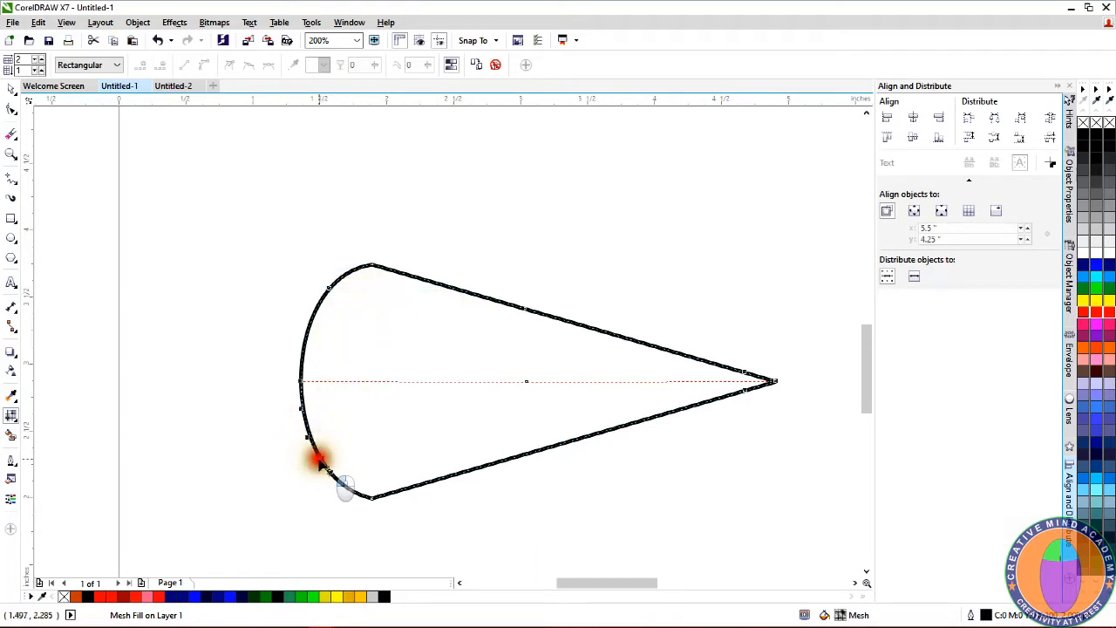
{"action": "double_click", "coordinate": [305, 419]}
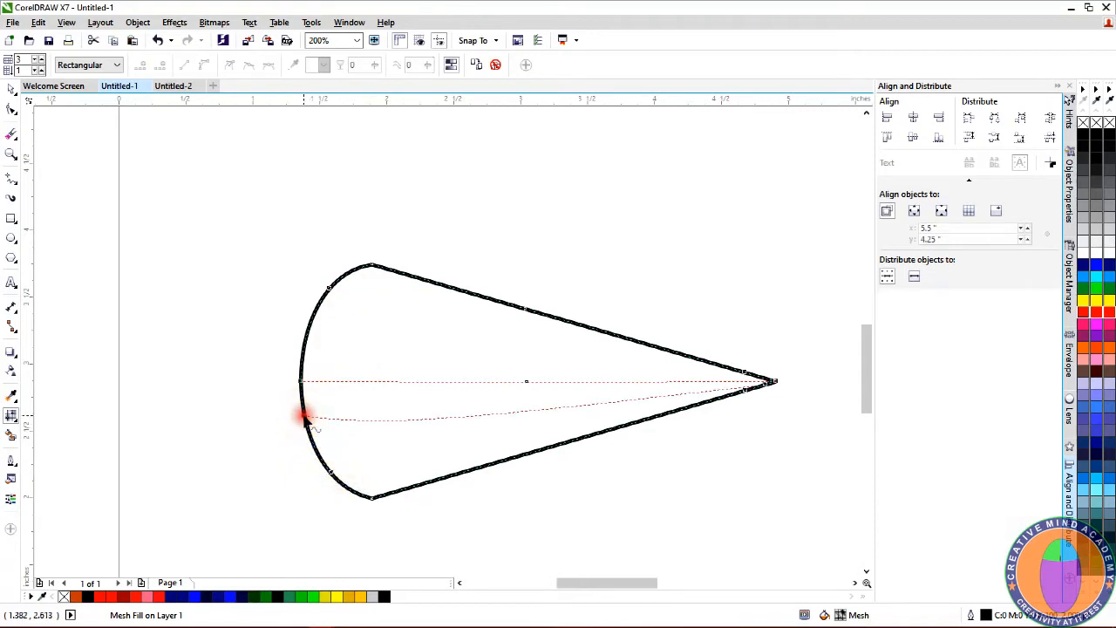
- Add two lengthwise mesh lines above the middle line and a second one below it, starting from the curved edge
{"action": "right_click", "coordinate": [303, 351]}
{"action": "left_click", "coordinate": [326, 361]}
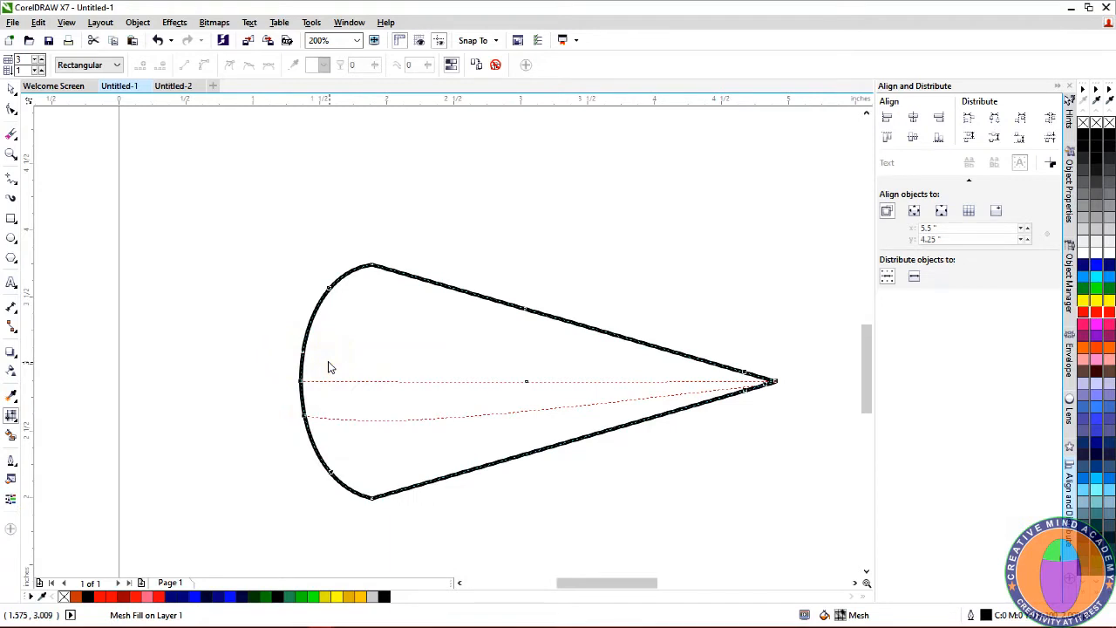
{"action": "right_click", "coordinate": [309, 323]}
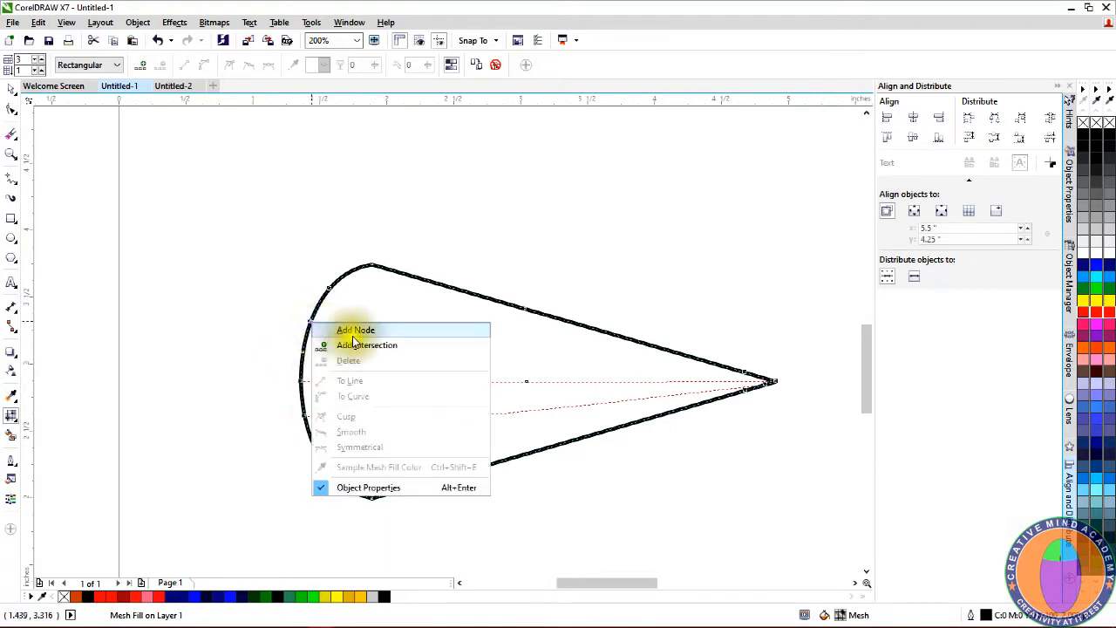
{"action": "left_click", "coordinate": [349, 327]}
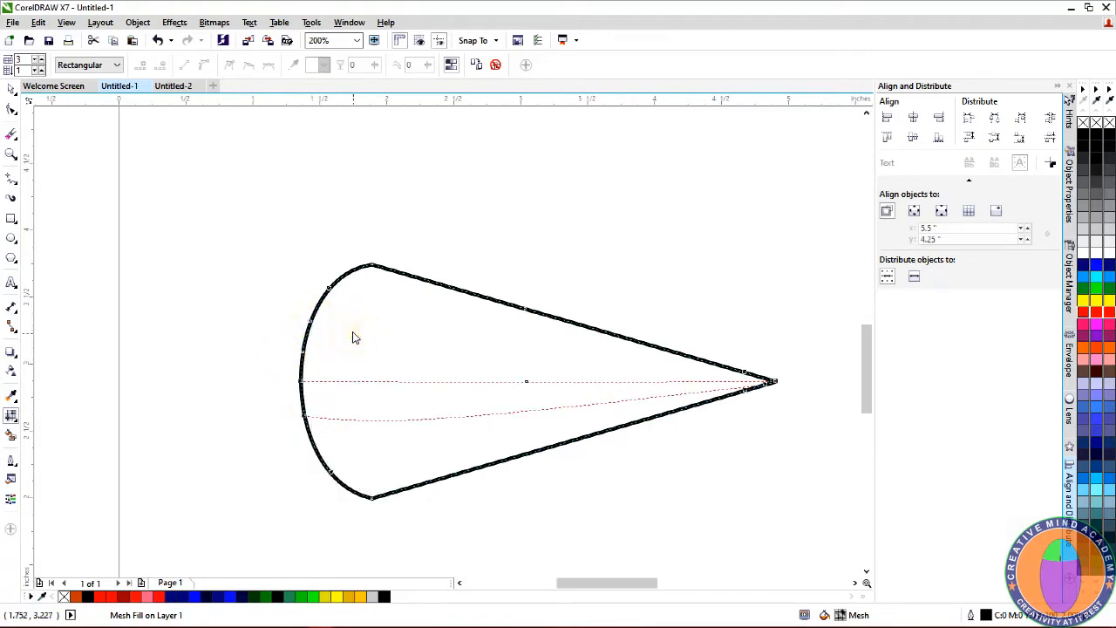
{"action": "double_click", "coordinate": [307, 331]}
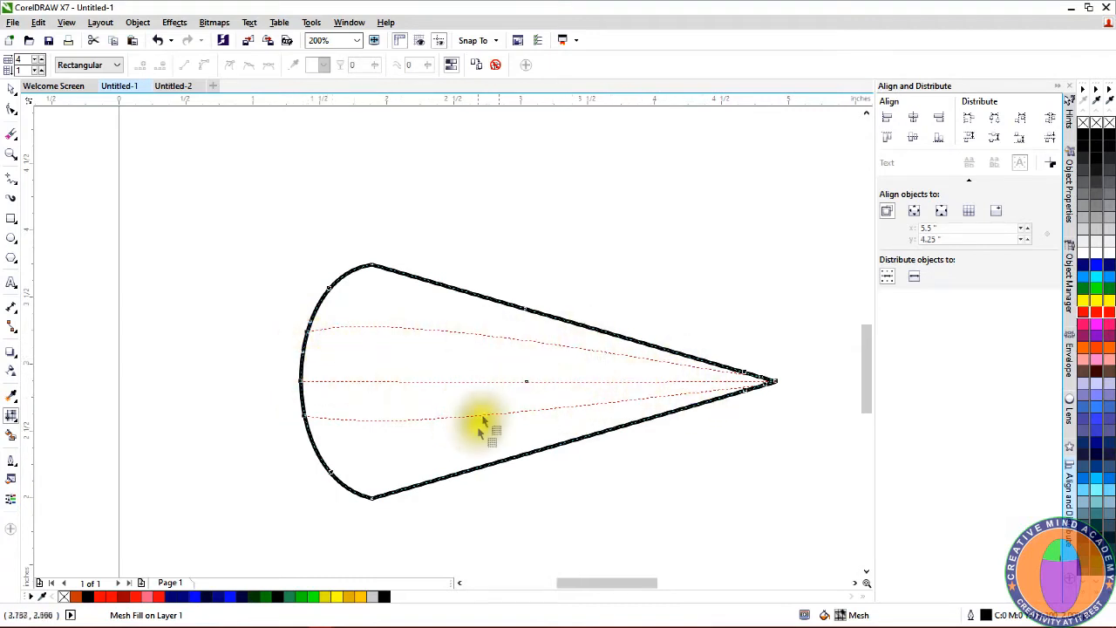
{"action": "double_click", "coordinate": [302, 353]}
{"action": "double_click", "coordinate": [301, 353]}
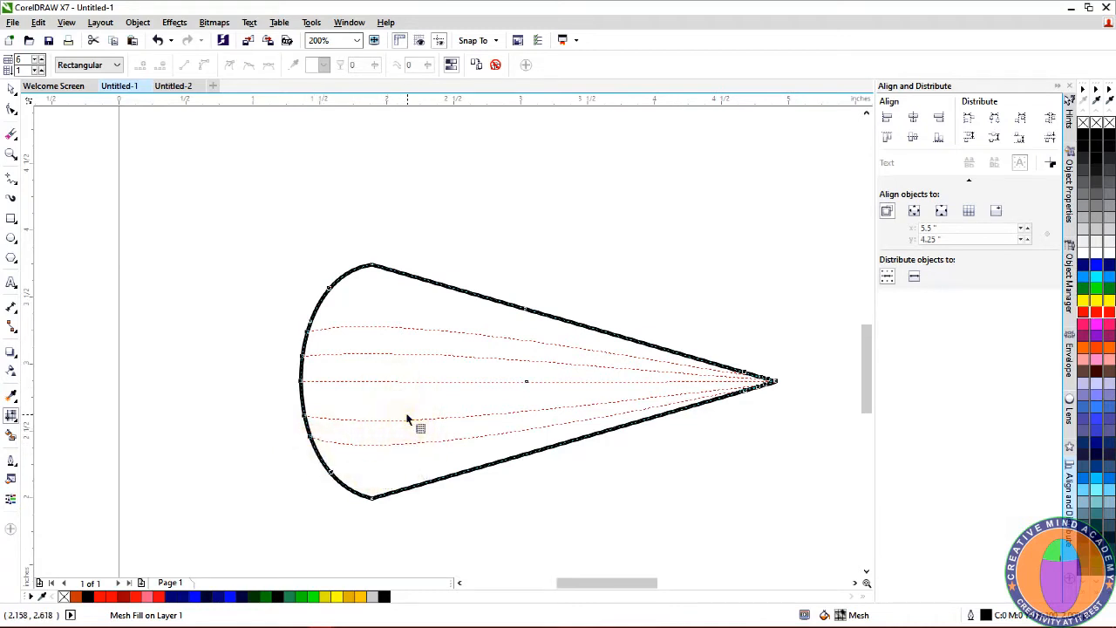
- Colour the curved-edge mesh node of the lowest lengthwise line dark red (C20 M96 Y100 K18) and that of the line above it red (M100 Y100)
{"action": "scroll", "coordinate": [315, 445], "scroll_direction": "up", "scroll_amount": 2}
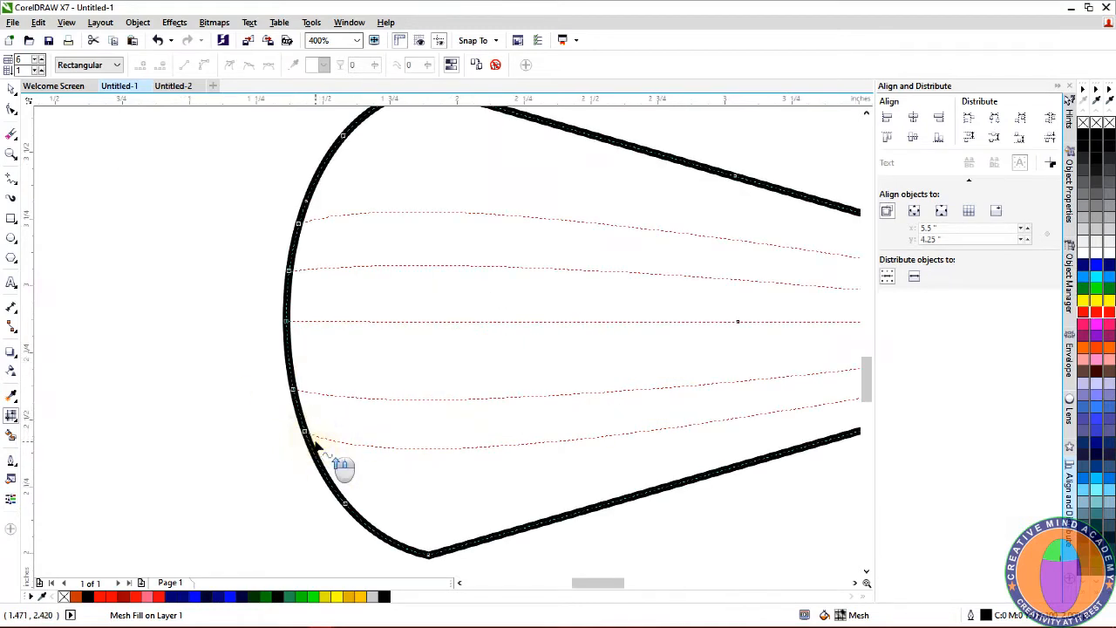
{"action": "left_click", "coordinate": [307, 430]}
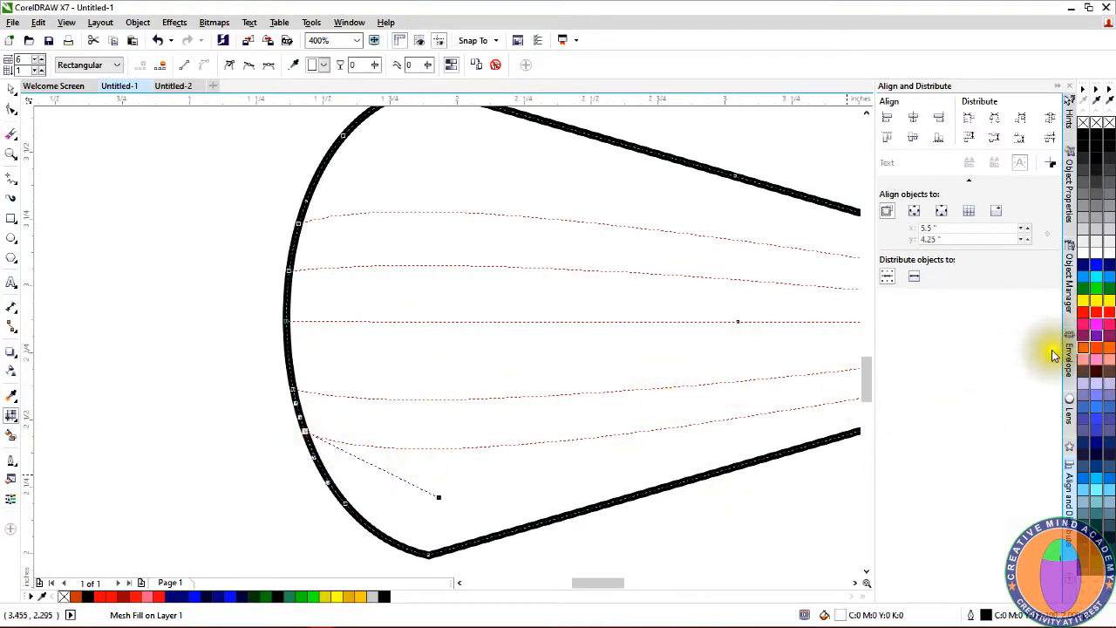
{"action": "left_click", "coordinate": [1084, 316]}
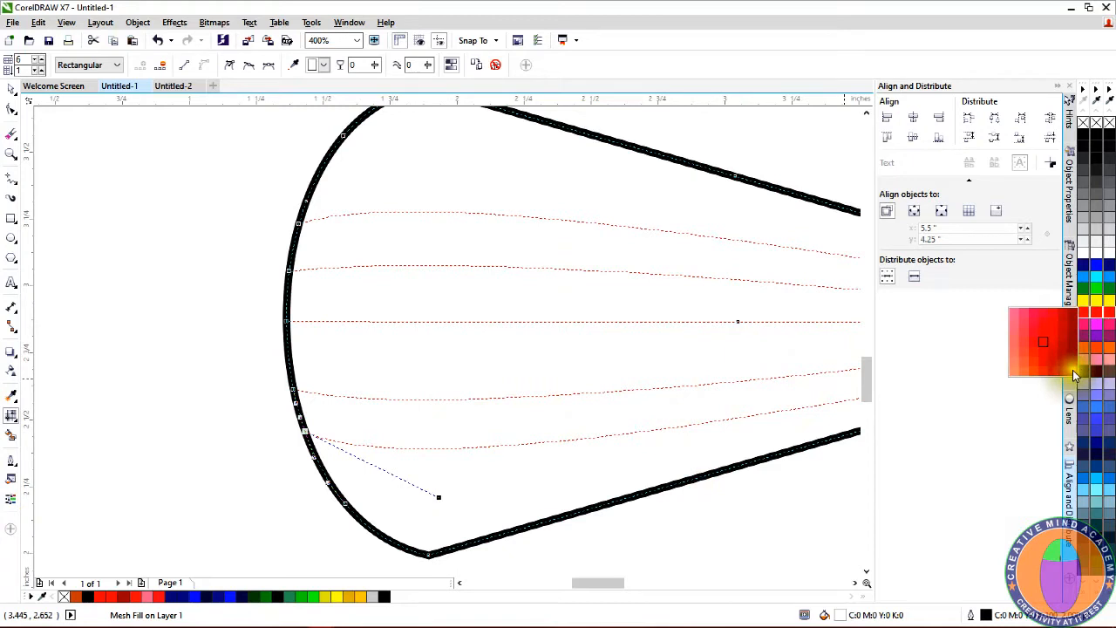
{"action": "left_click", "coordinate": [1071, 370]}
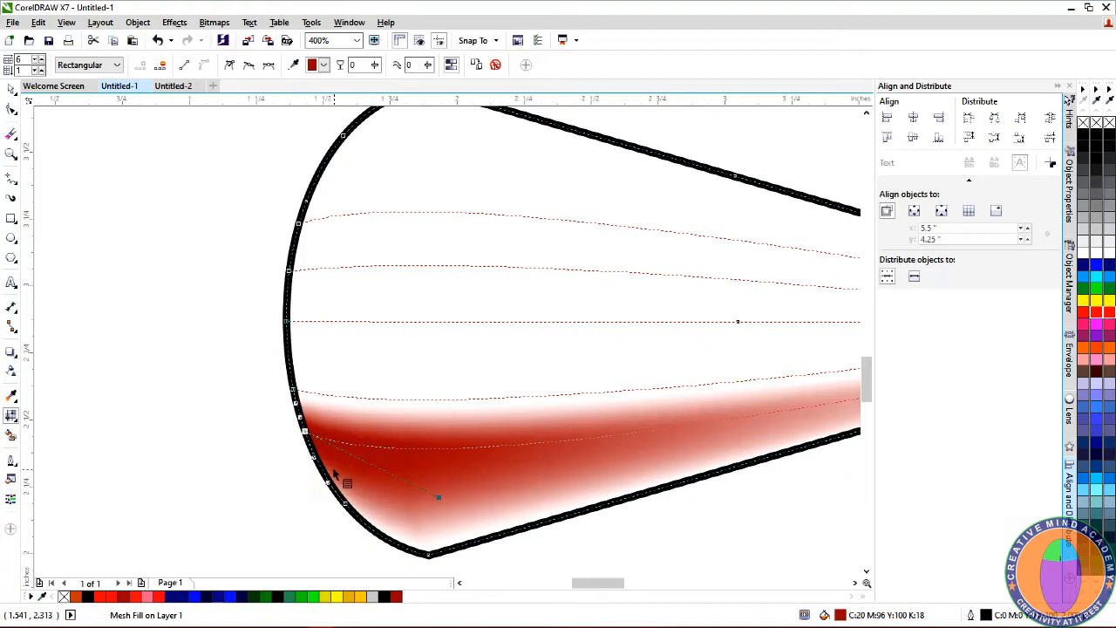
{"action": "left_click", "coordinate": [291, 391]}
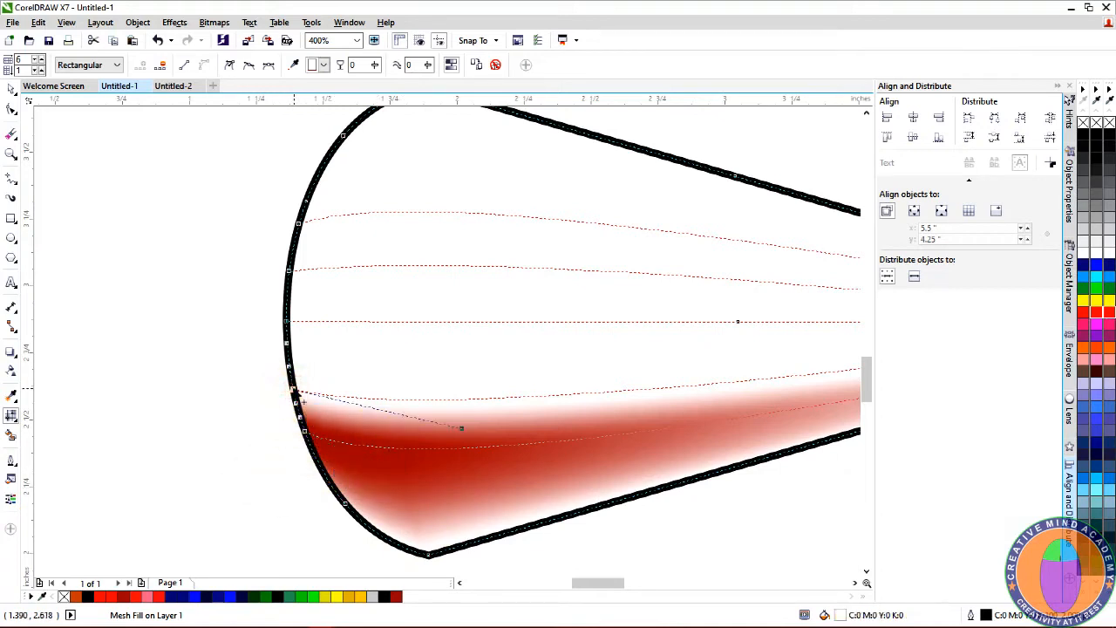
{"action": "left_click", "coordinate": [1086, 311]}
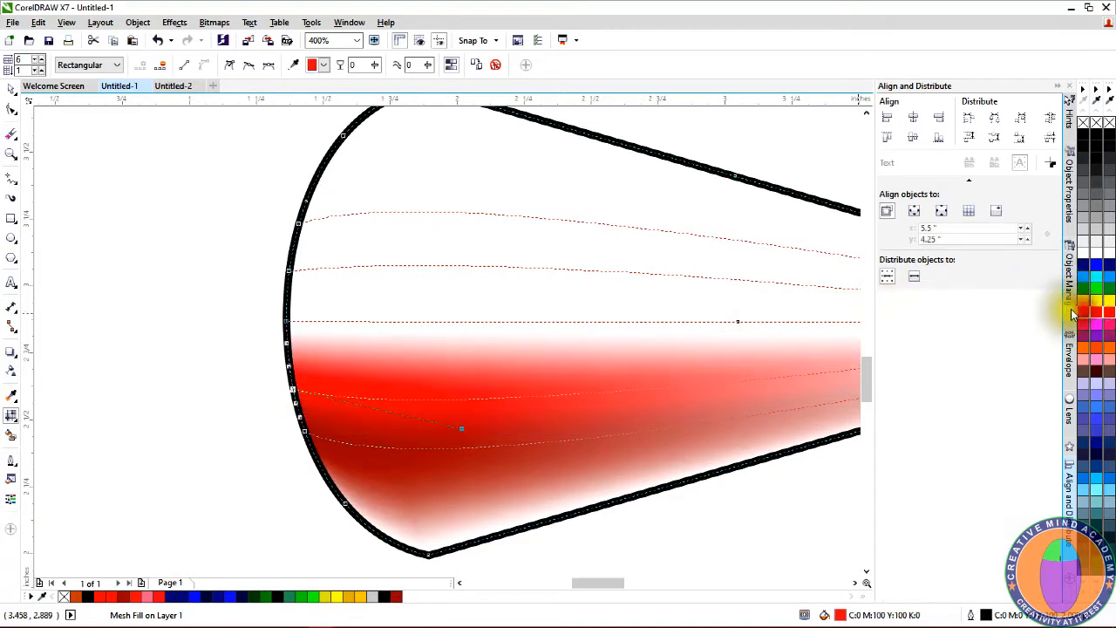
- Colour the middle line's curved-edge node dark red (C20 M100 Y84 K17) and the node of the line just above it a light orange-red shade
{"action": "left_click", "coordinate": [287, 323]}
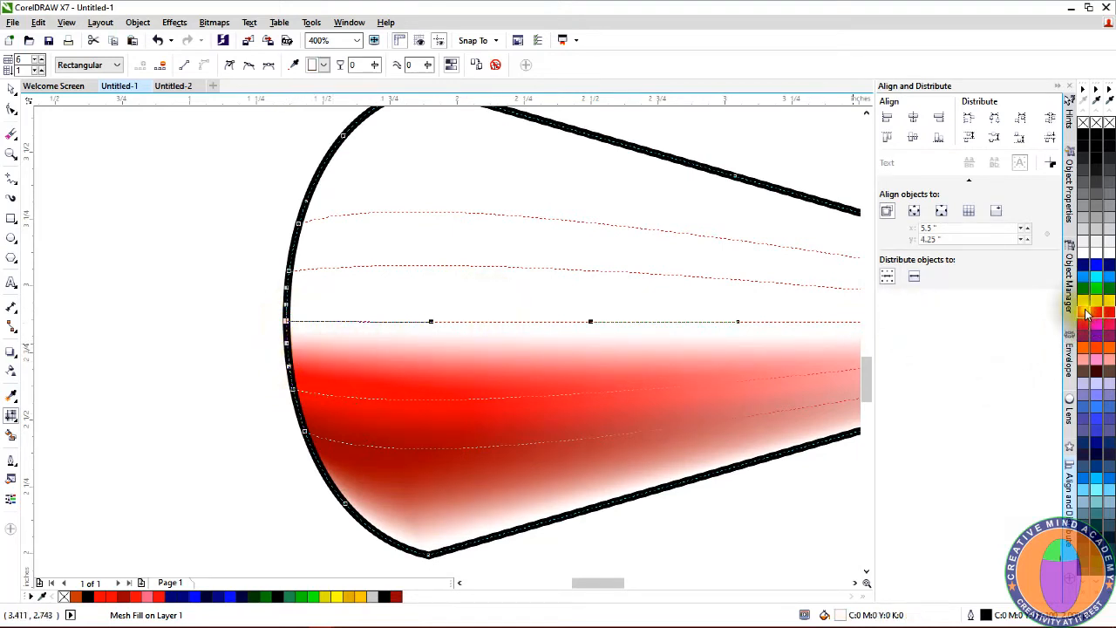
{"action": "left_click", "coordinate": [1087, 314]}
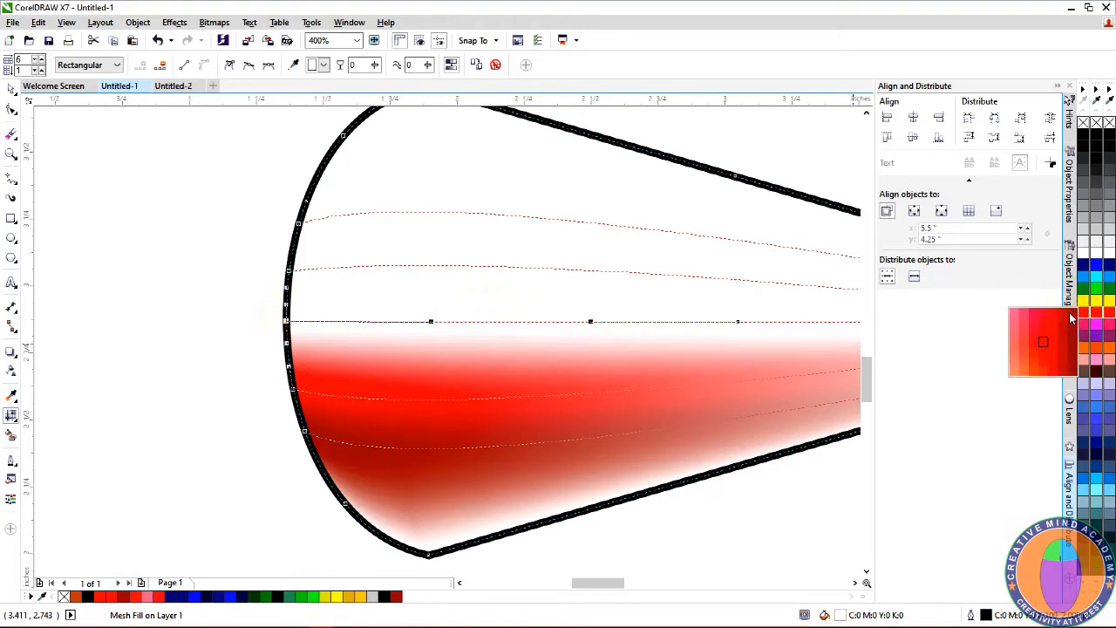
{"action": "left_click", "coordinate": [1065, 315]}
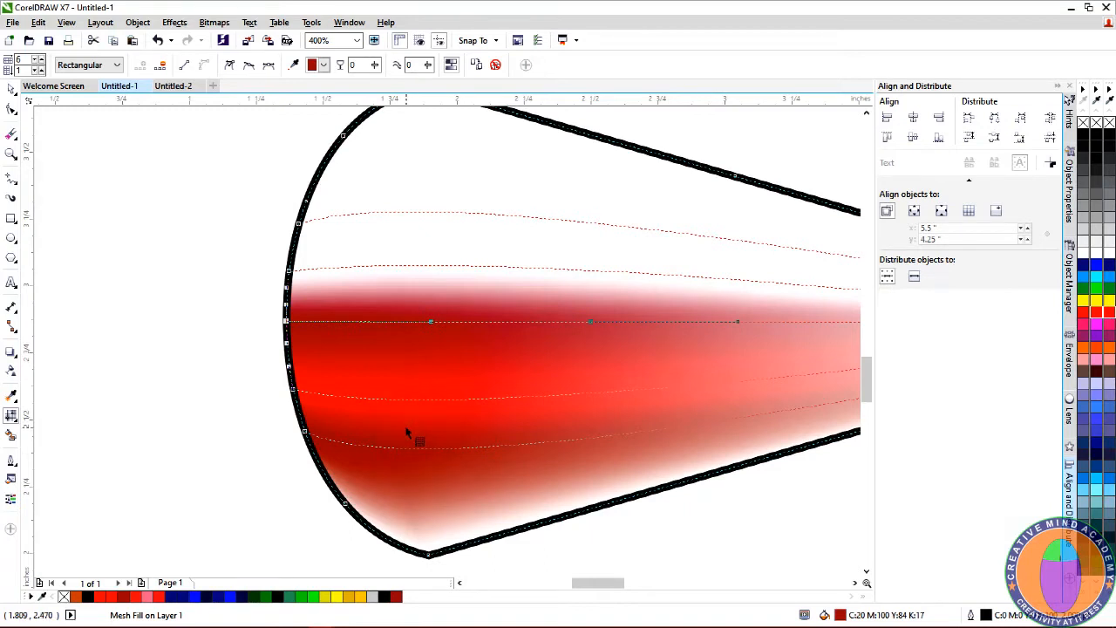
{"action": "left_click", "coordinate": [289, 272]}
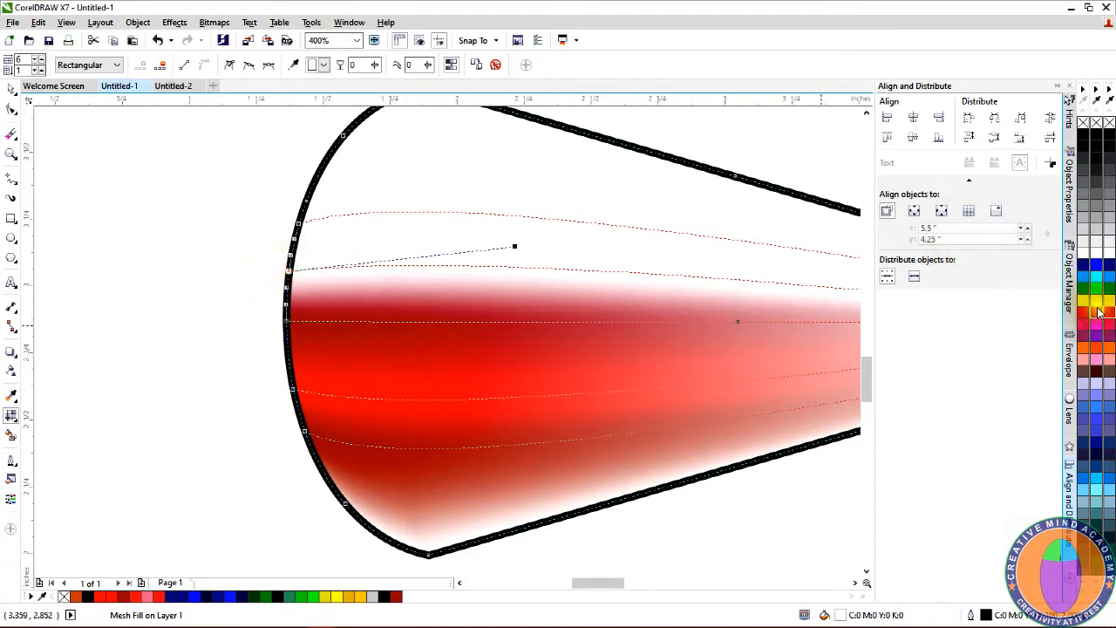
{"action": "left_click", "coordinate": [1099, 312]}
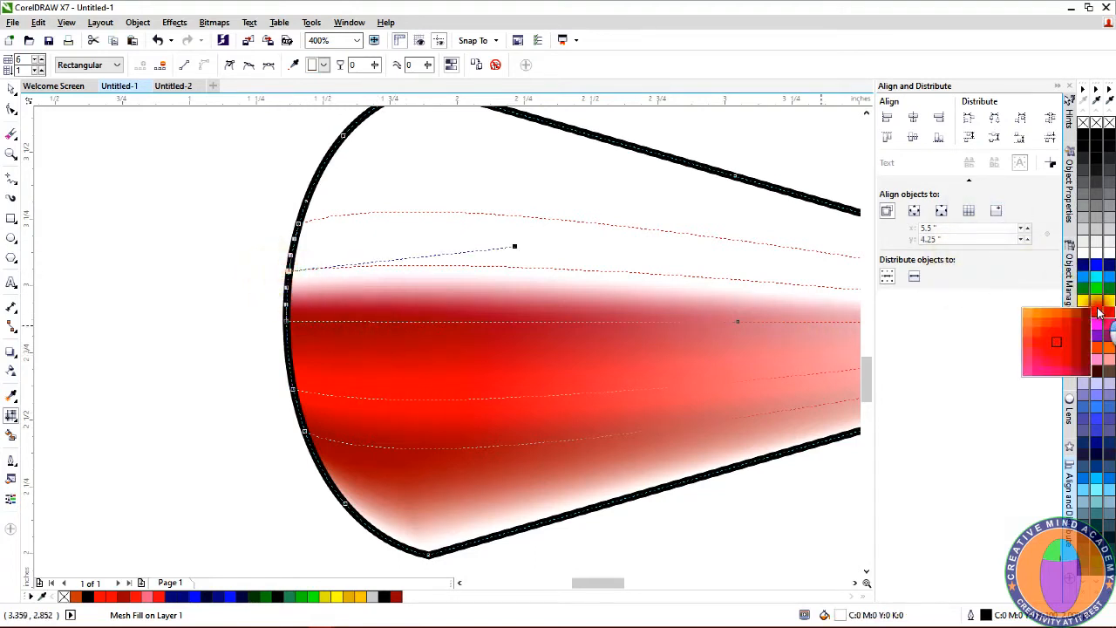
{"action": "left_click", "coordinate": [1029, 333]}
- Colour the topmost lengthwise line's curved-edge node red (R255 G0 B0) and the outline node above it red (M100 Y100)
{"action": "left_click", "coordinate": [296, 221]}
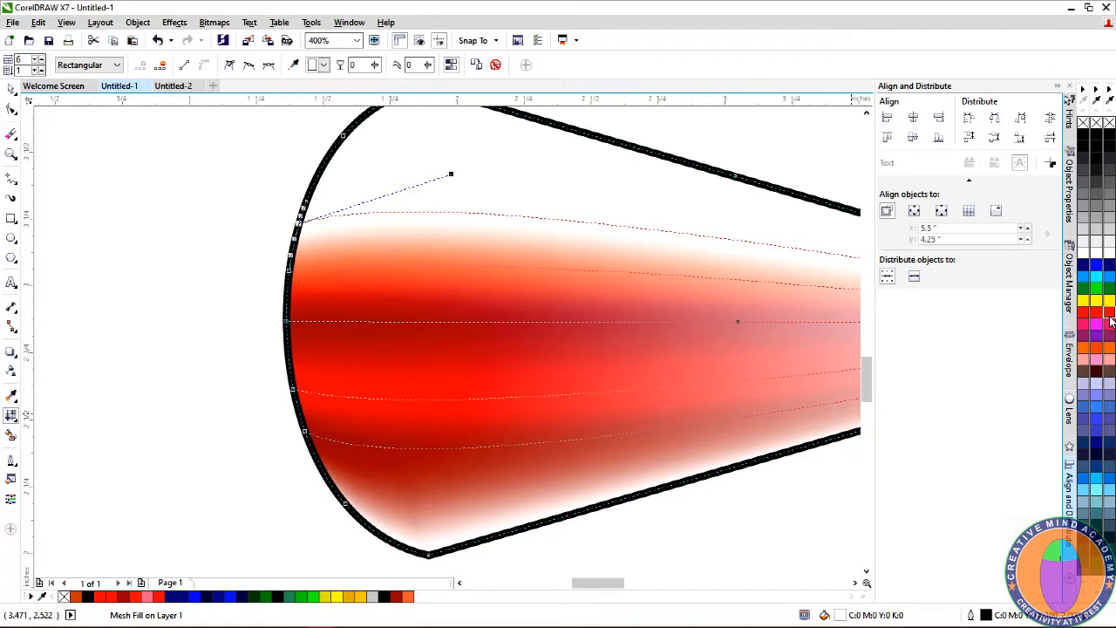
{"action": "left_click_drag", "start_coordinate": [1110, 312], "coordinate": [835, 323]}
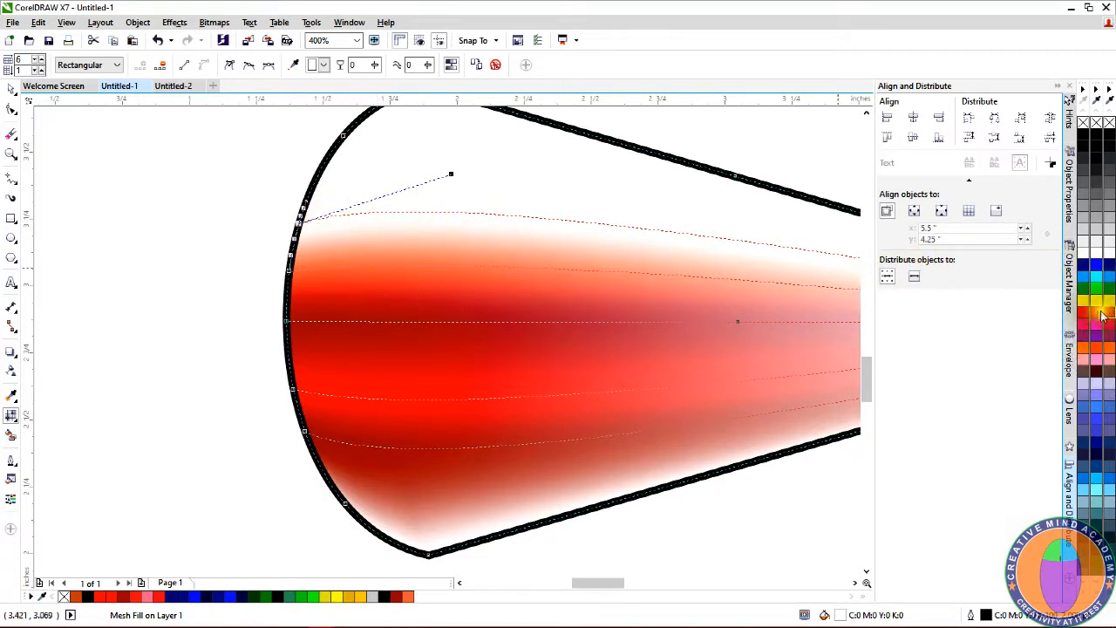
{"action": "left_click", "coordinate": [1101, 316]}
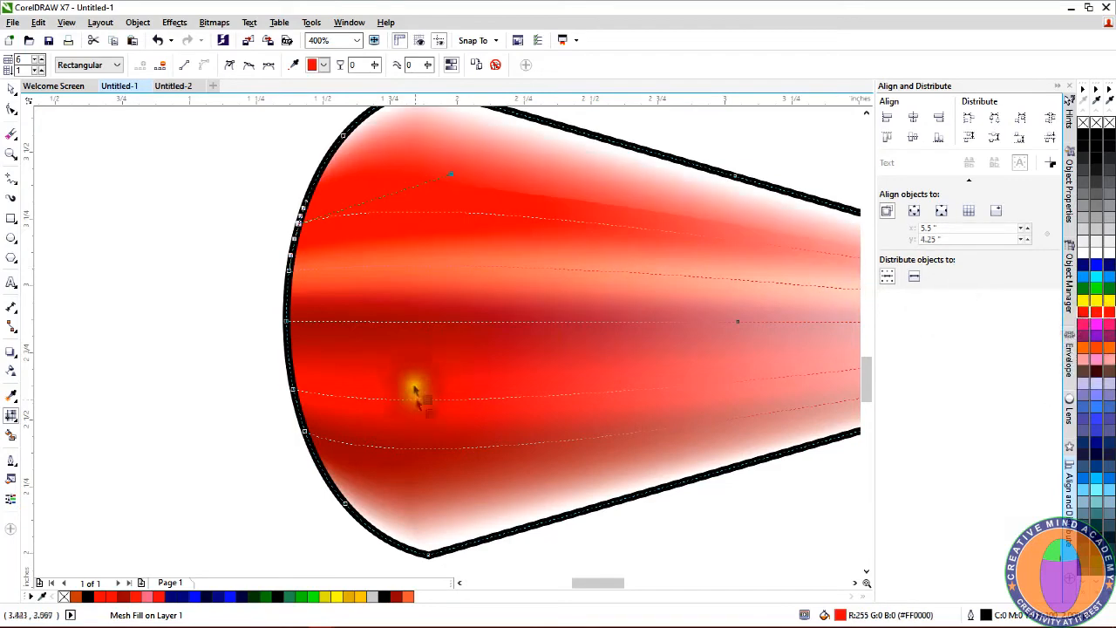
{"action": "scroll", "coordinate": [419, 406], "scroll_direction": "down", "scroll_amount": 2}
{"action": "scroll", "coordinate": [436, 233], "scroll_direction": "up", "scroll_amount": 4}
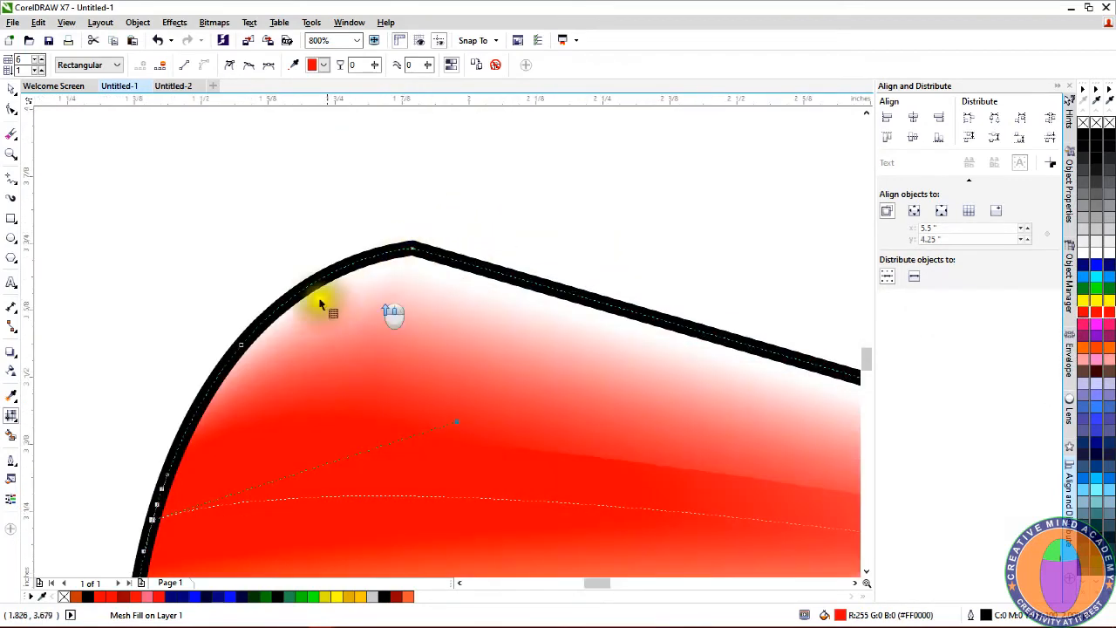
{"action": "left_click", "coordinate": [244, 349]}
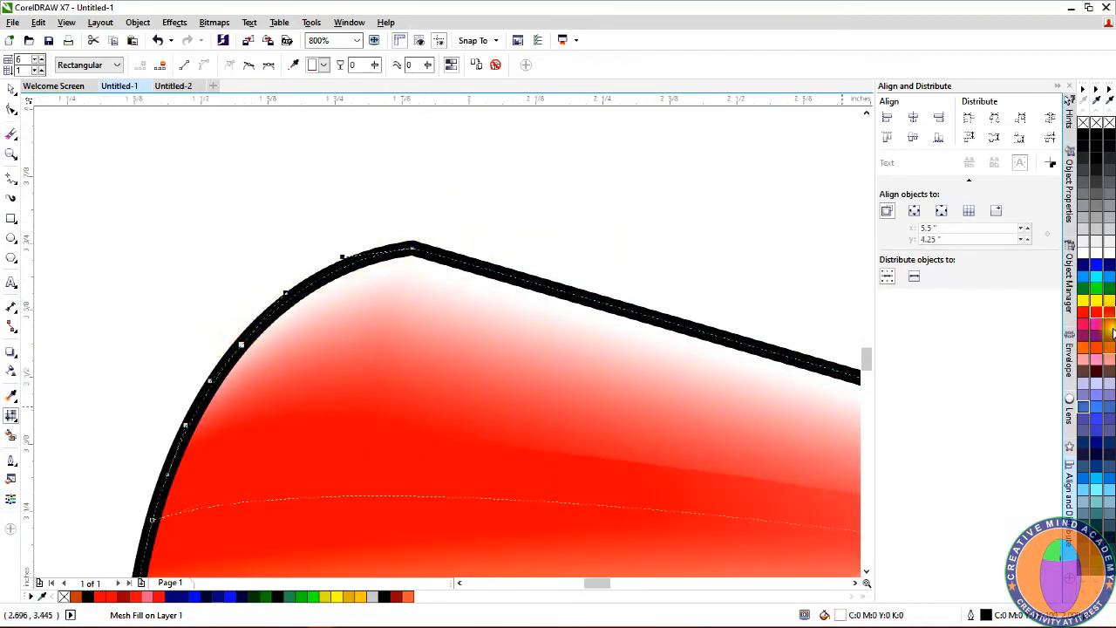
{"action": "left_click", "coordinate": [1086, 314]}
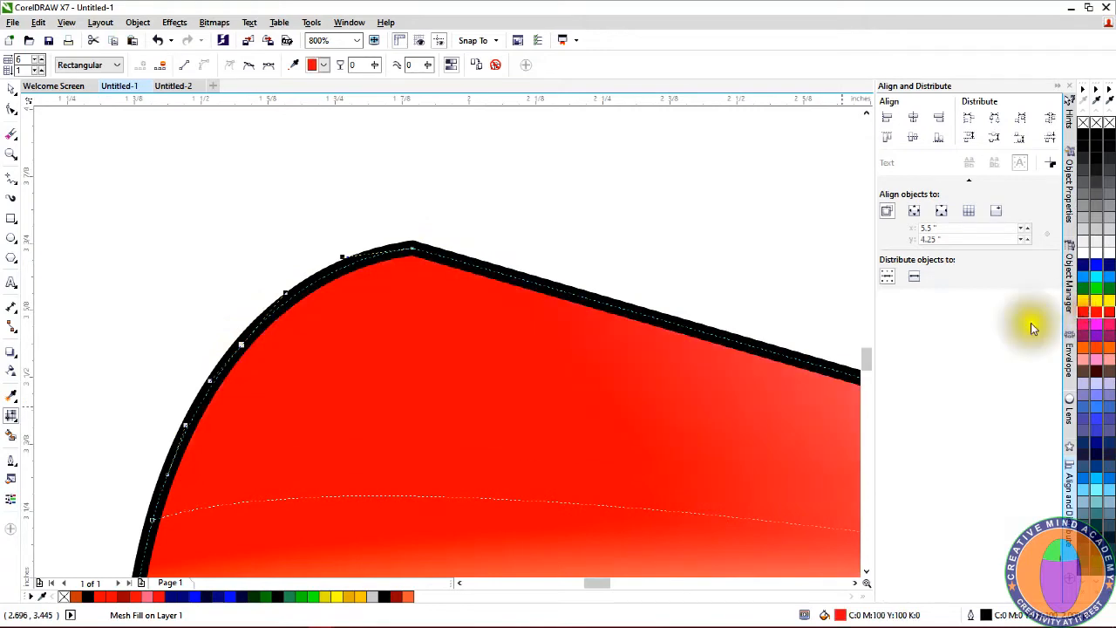
- Try to colour the mesh node at the shape's pointed tip with a light red shade
{"action": "scroll", "coordinate": [448, 437], "scroll_direction": "down", "scroll_amount": 6}
{"action": "scroll", "coordinate": [623, 506], "scroll_direction": "up", "scroll_amount": 4}
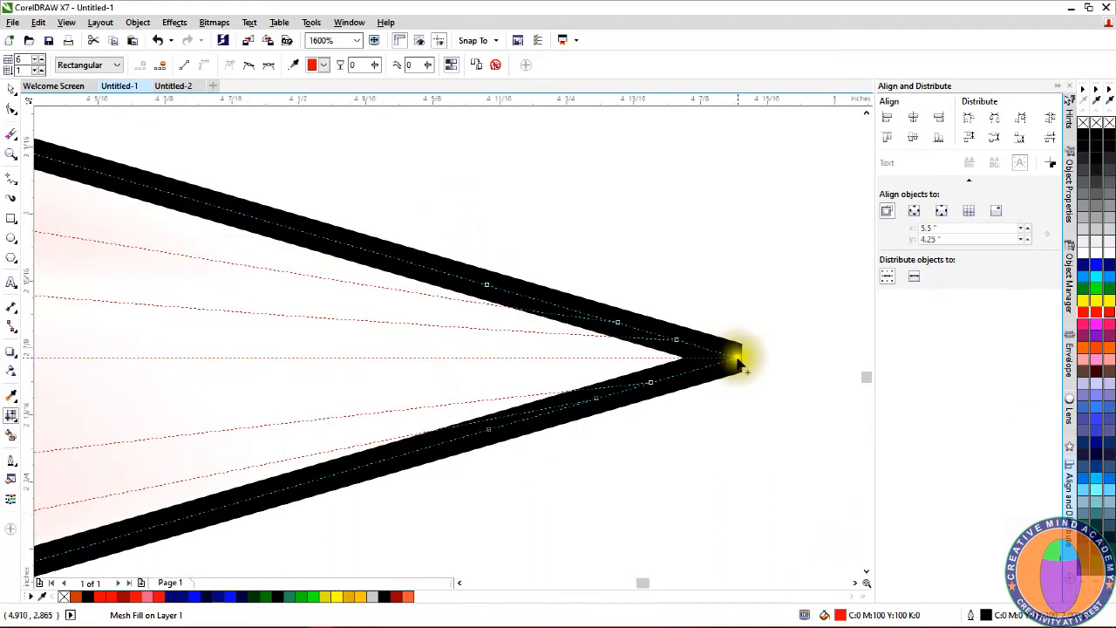
{"action": "left_click", "coordinate": [738, 358]}
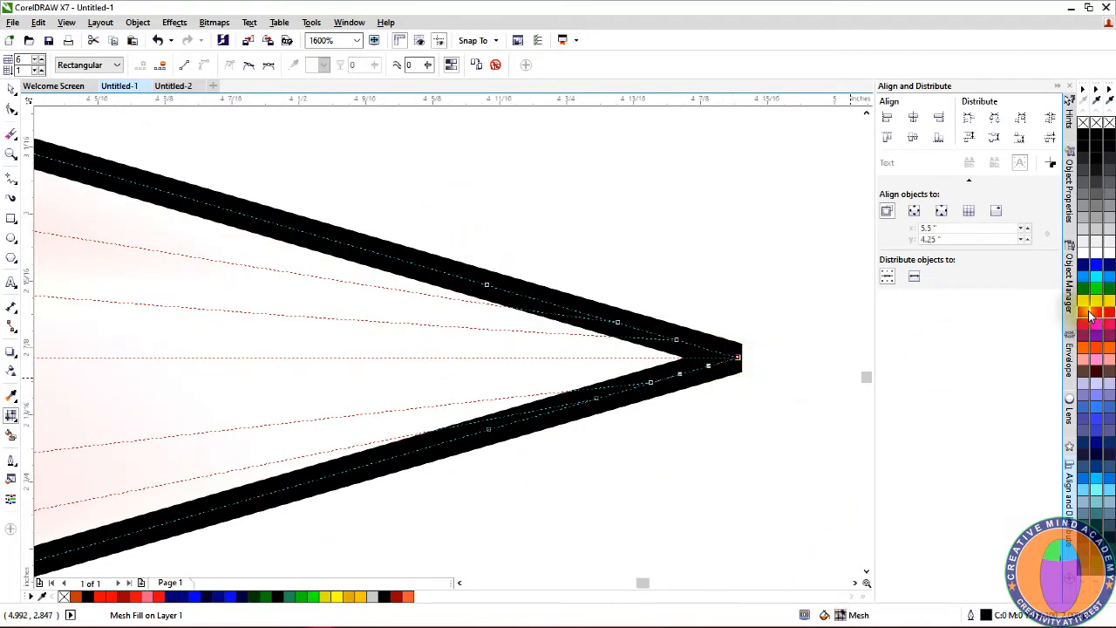
{"action": "left_click", "coordinate": [1097, 317]}
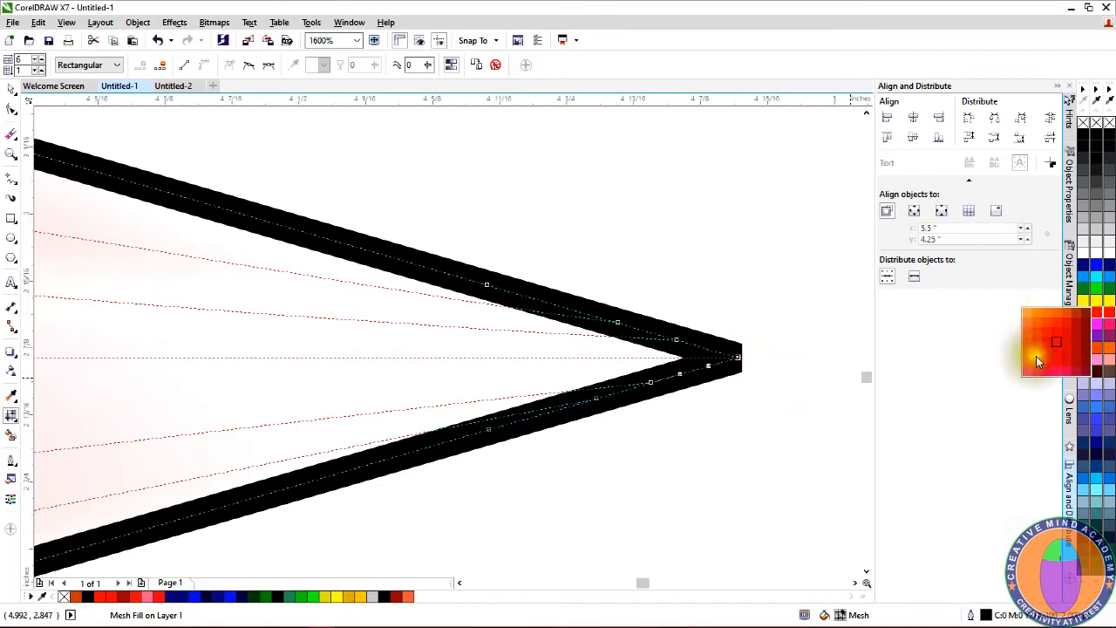
{"action": "left_click", "coordinate": [1036, 350]}
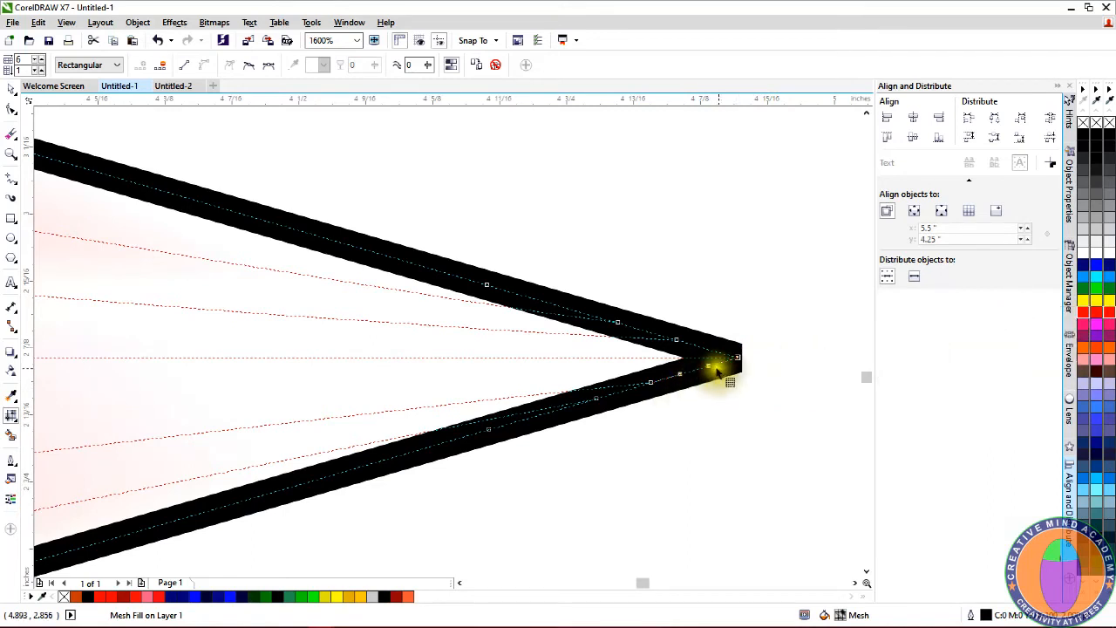
- Near the pointed tip, colour the end node of the line just below the middle light red and that of the lowest line red (M100 Y100)
{"action": "left_click", "coordinate": [748, 361]}
{"action": "left_click", "coordinate": [689, 374]}
{"action": "left_click", "coordinate": [650, 382]}
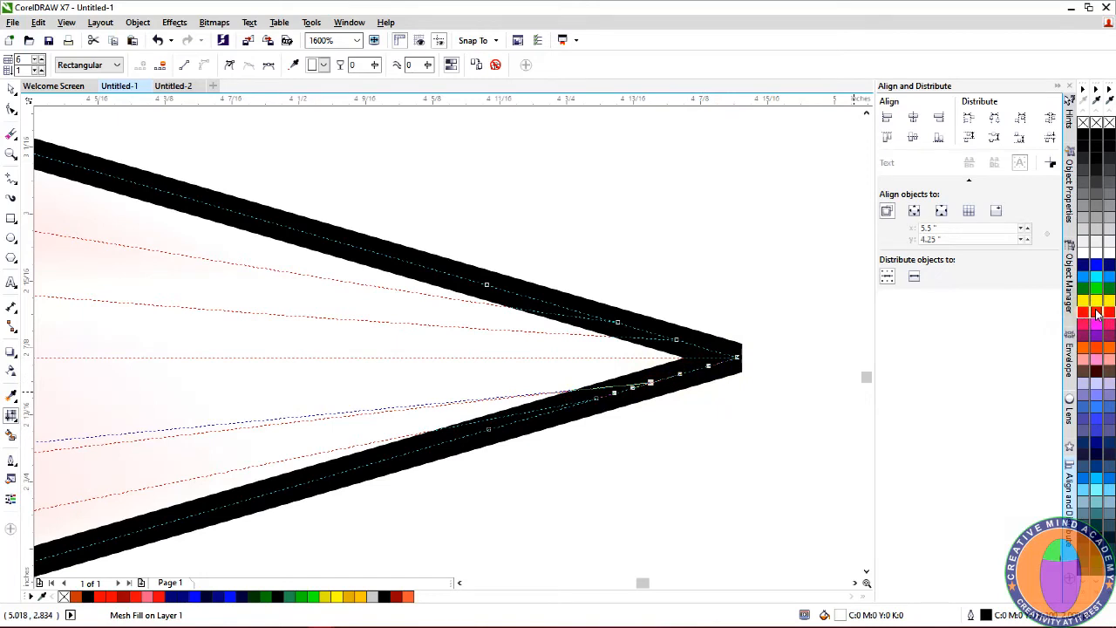
{"action": "left_click", "coordinate": [1097, 312]}
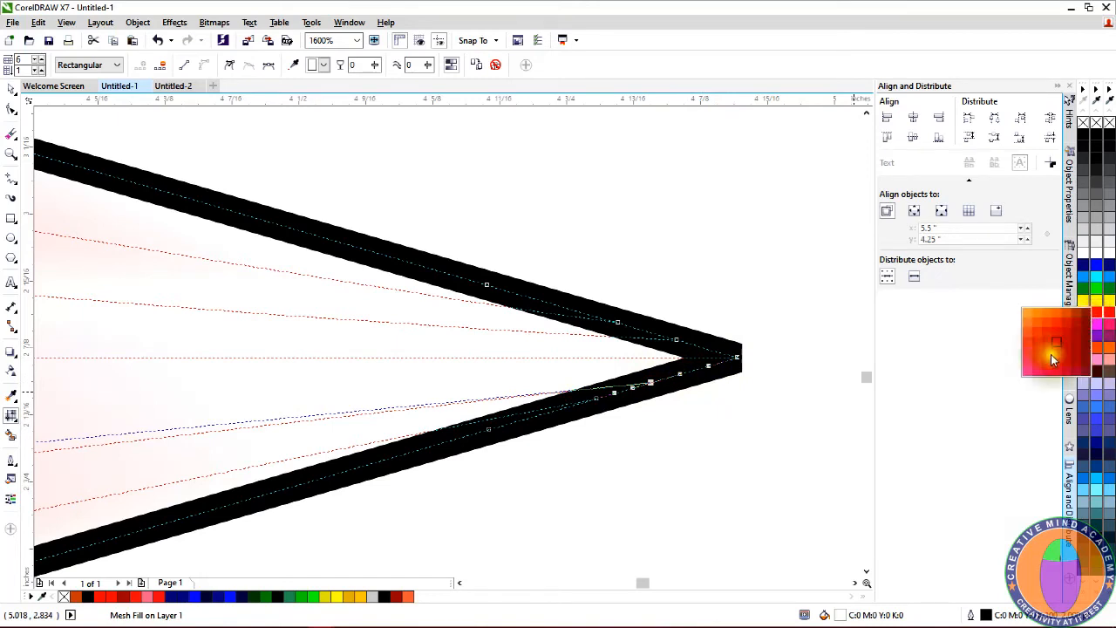
{"action": "left_click", "coordinate": [1036, 353]}
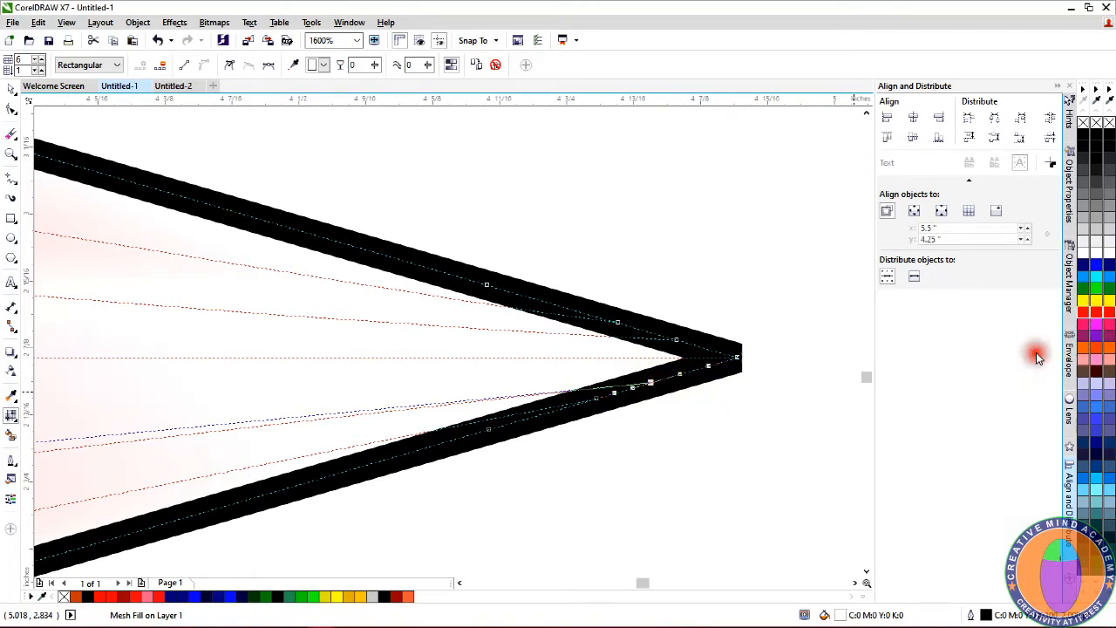
{"action": "left_click", "coordinate": [595, 400]}
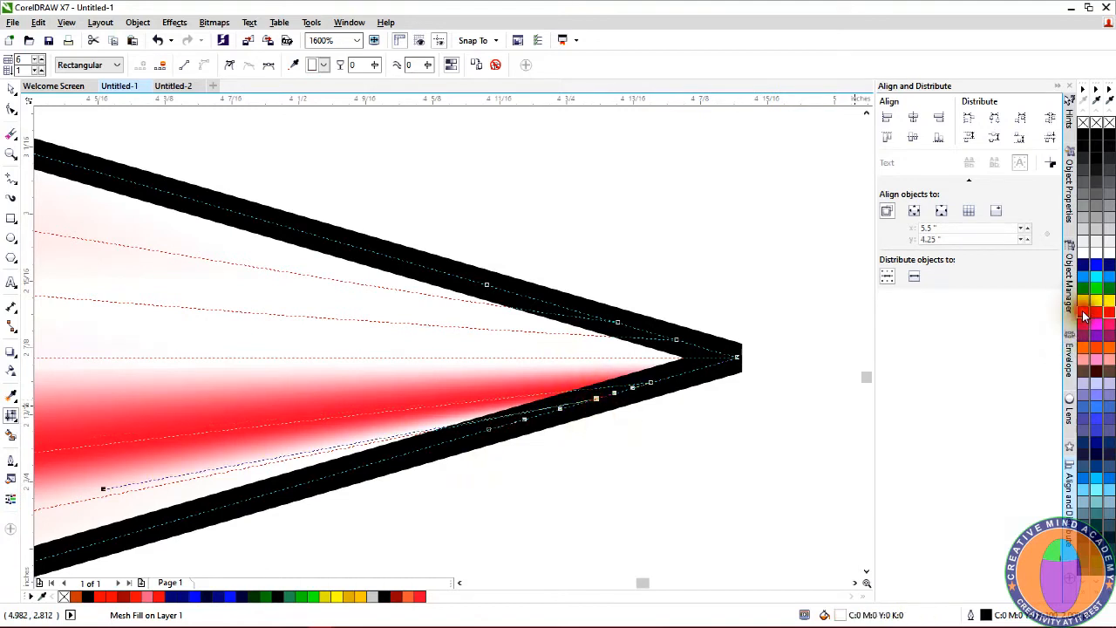
{"action": "left_click", "coordinate": [1079, 312]}
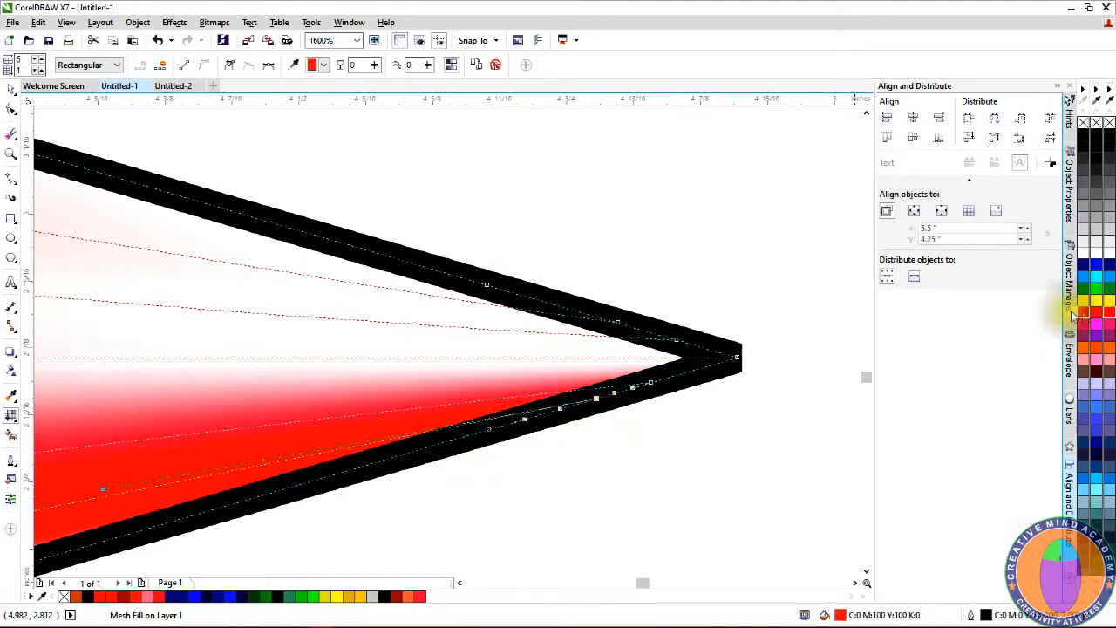
- Colour the tip-side end node of the lengthwise line just above the middle plain red
{"action": "left_click", "coordinate": [739, 358]}
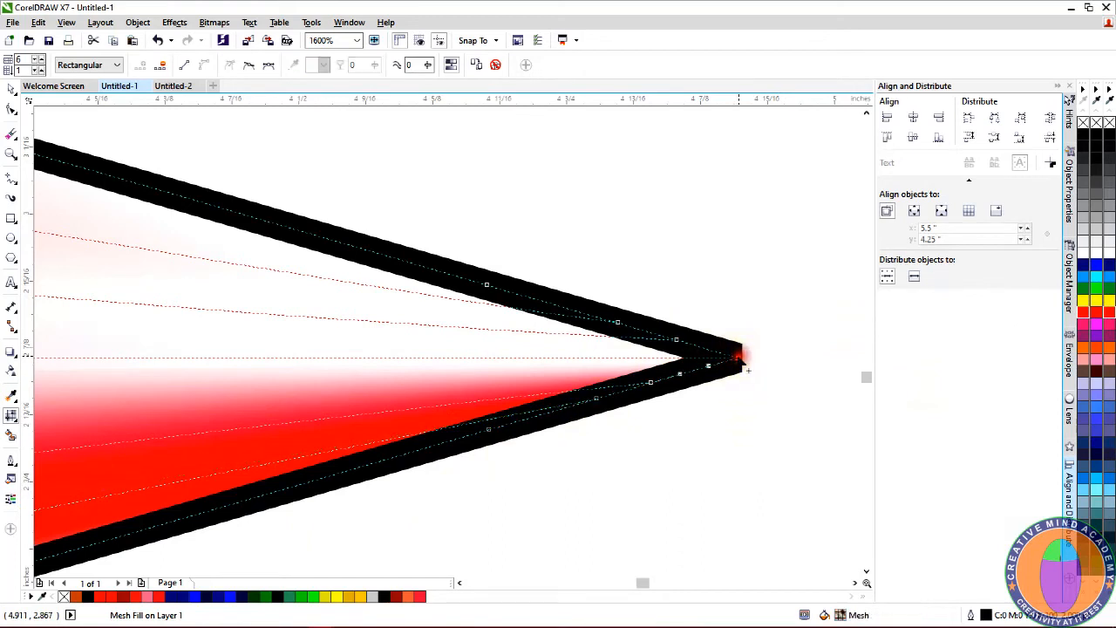
{"action": "left_click", "coordinate": [679, 341]}
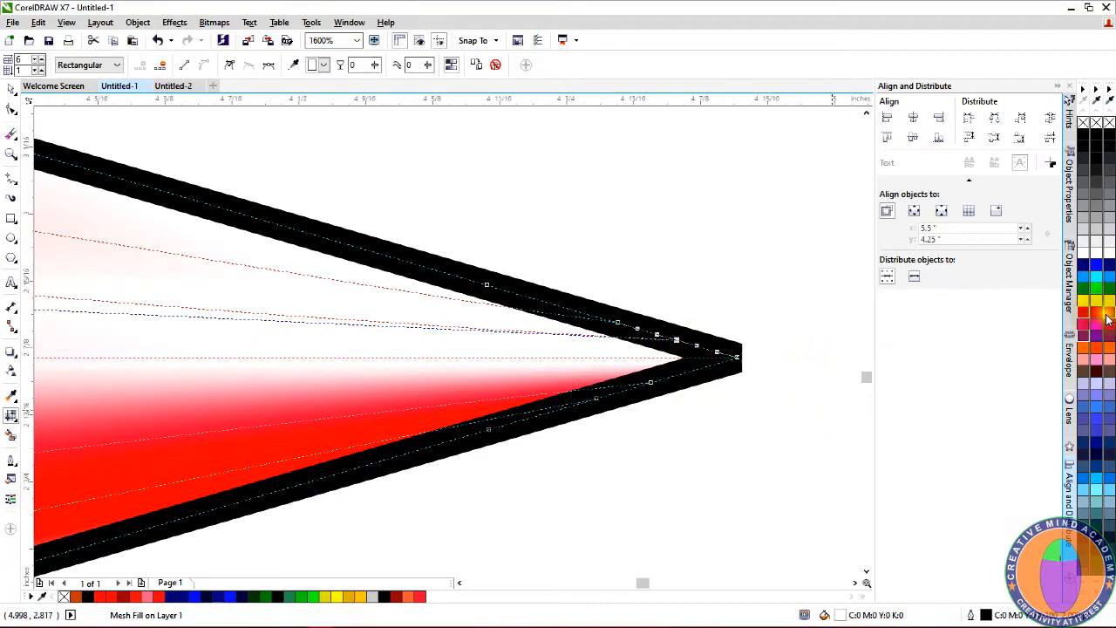
{"action": "left_click", "coordinate": [1110, 316]}
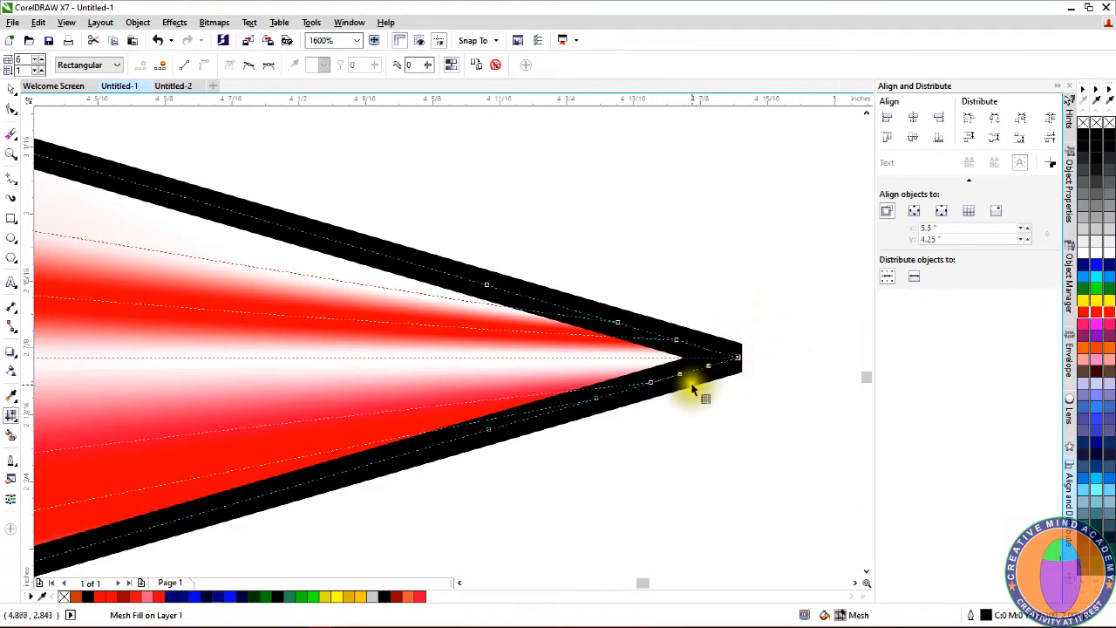
- Colour the middle line's end node at the very tip of the shape red (M100 Y100)
{"action": "scroll", "coordinate": [676, 360], "scroll_direction": "up", "scroll_amount": 1}
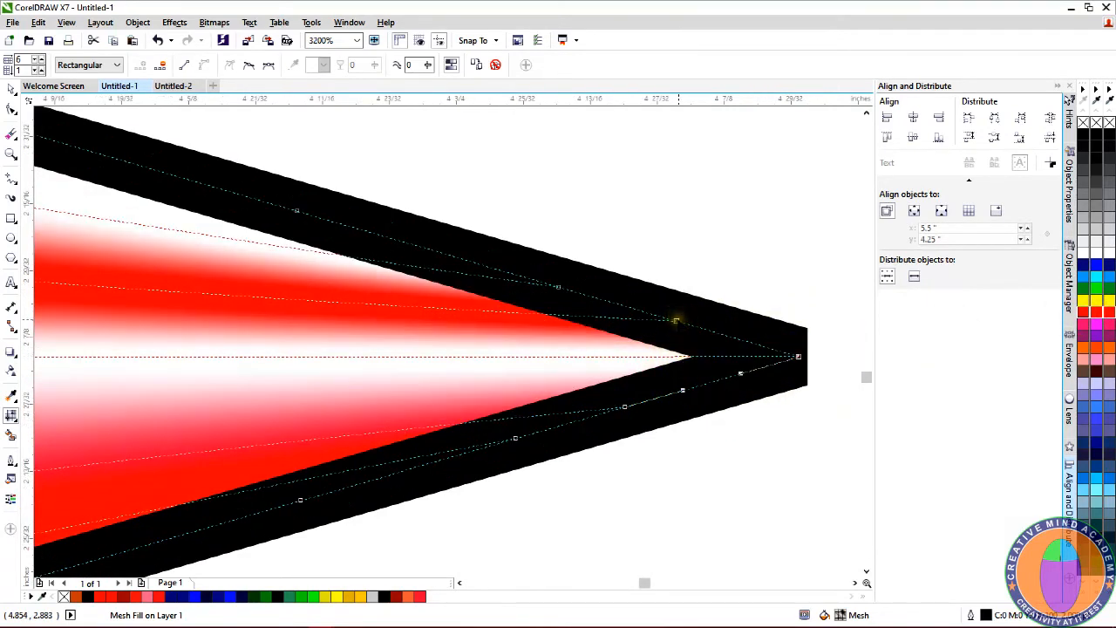
{"action": "left_click", "coordinate": [789, 373]}
{"action": "left_click", "coordinate": [798, 358]}
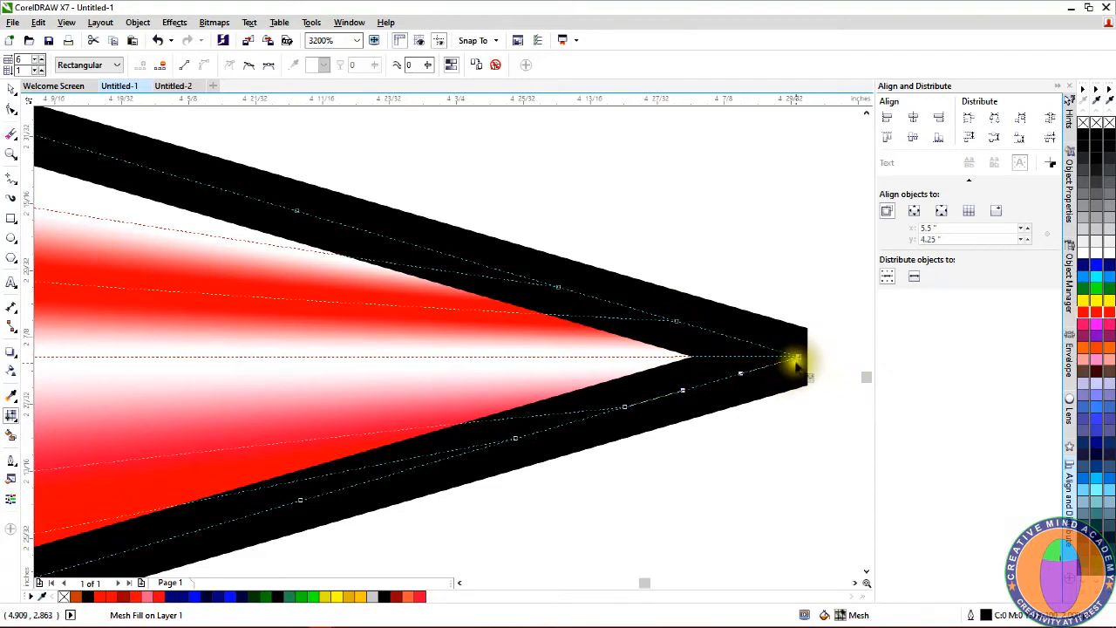
{"action": "scroll", "coordinate": [801, 356], "scroll_direction": "up", "scroll_amount": 4}
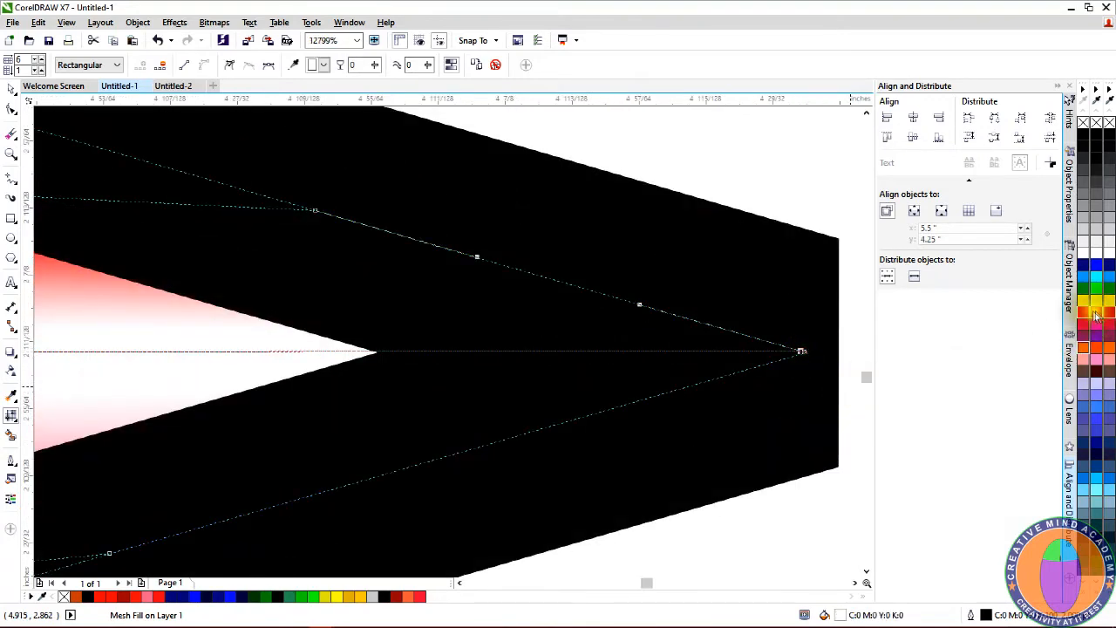
{"action": "left_click", "coordinate": [1098, 317]}
{"action": "scroll", "coordinate": [572, 381], "scroll_direction": "down", "scroll_amount": 2}
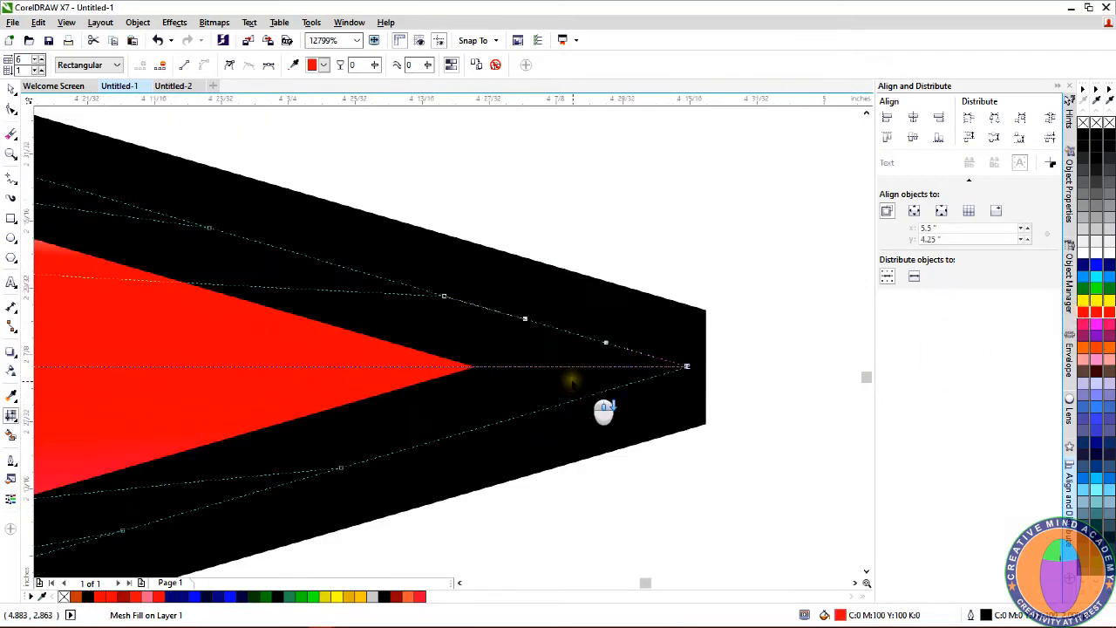
- Near the pointed tip, colour the end node of the uppermost lengthwise mesh line dark red (C20 M100 Y100 K18)
{"action": "scroll", "coordinate": [572, 381], "scroll_direction": "down", "scroll_amount": 3}
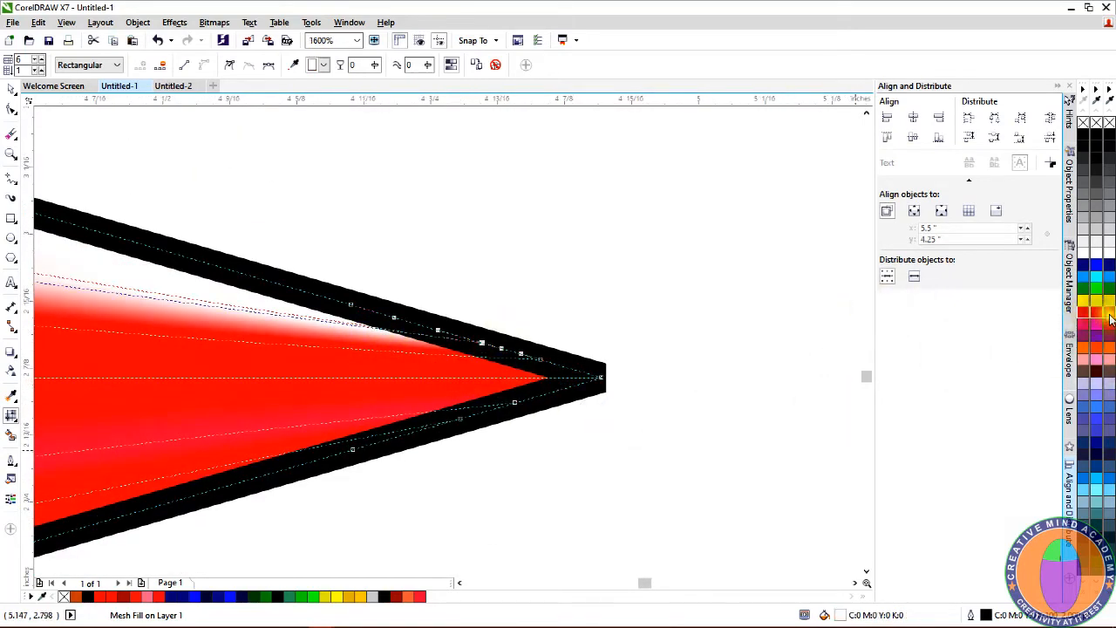
{"action": "left_click", "coordinate": [1112, 318]}
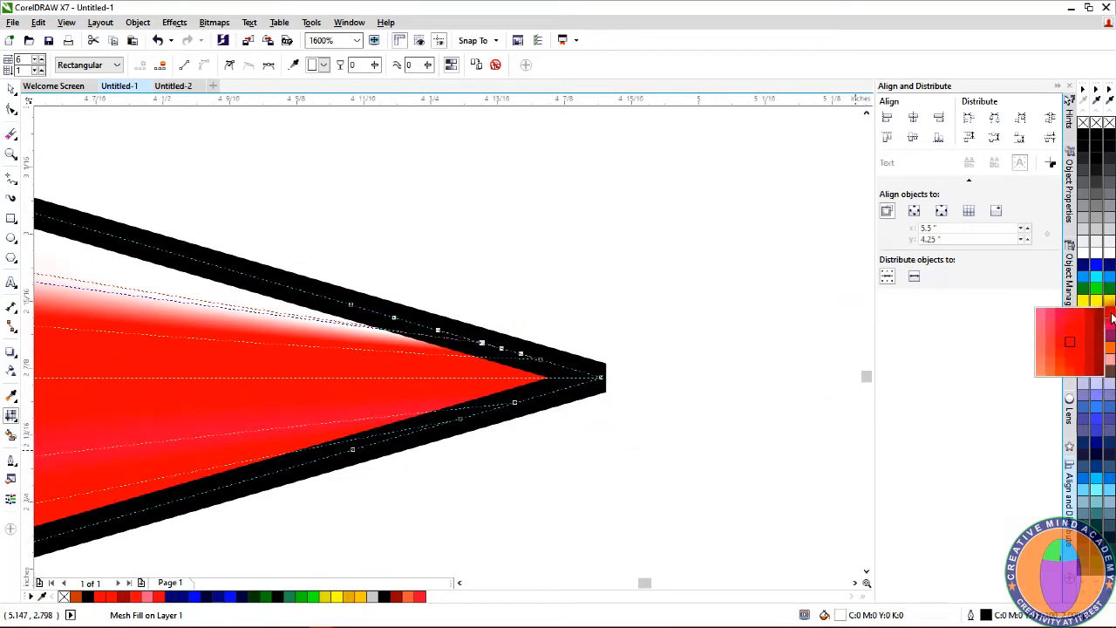
{"action": "left_click", "coordinate": [1103, 366]}
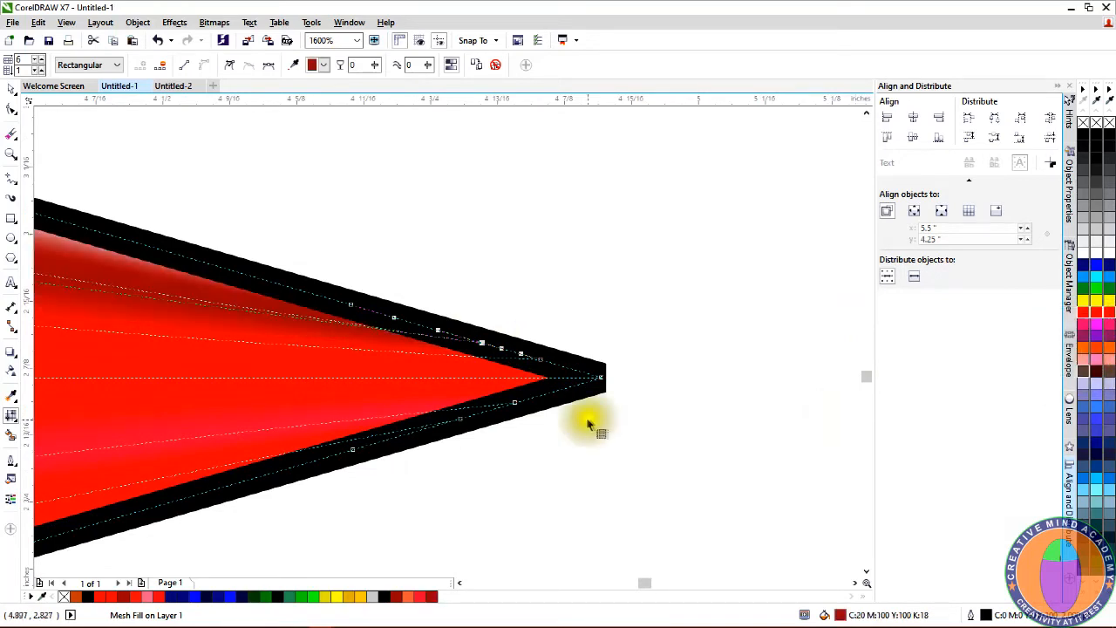
- Colour the white mesh node at the lower part of the domed end red (M100 Y100)
{"action": "scroll", "coordinate": [599, 441], "scroll_direction": "down", "scroll_amount": 5}
{"action": "scroll", "coordinate": [172, 519], "scroll_direction": "up", "scroll_amount": 2}
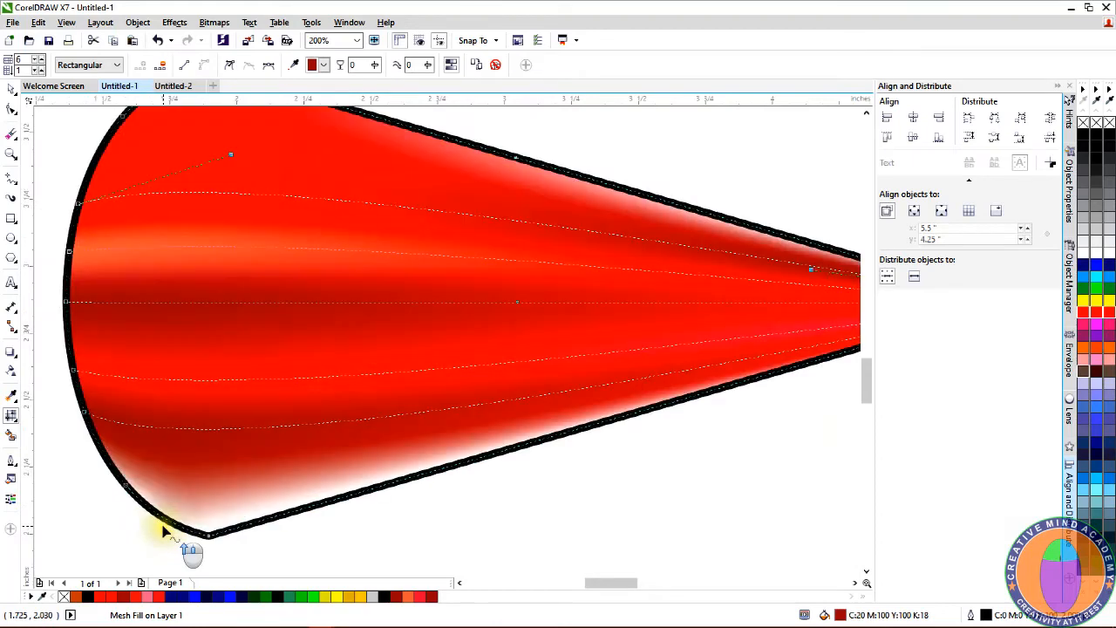
{"action": "left_click", "coordinate": [125, 488]}
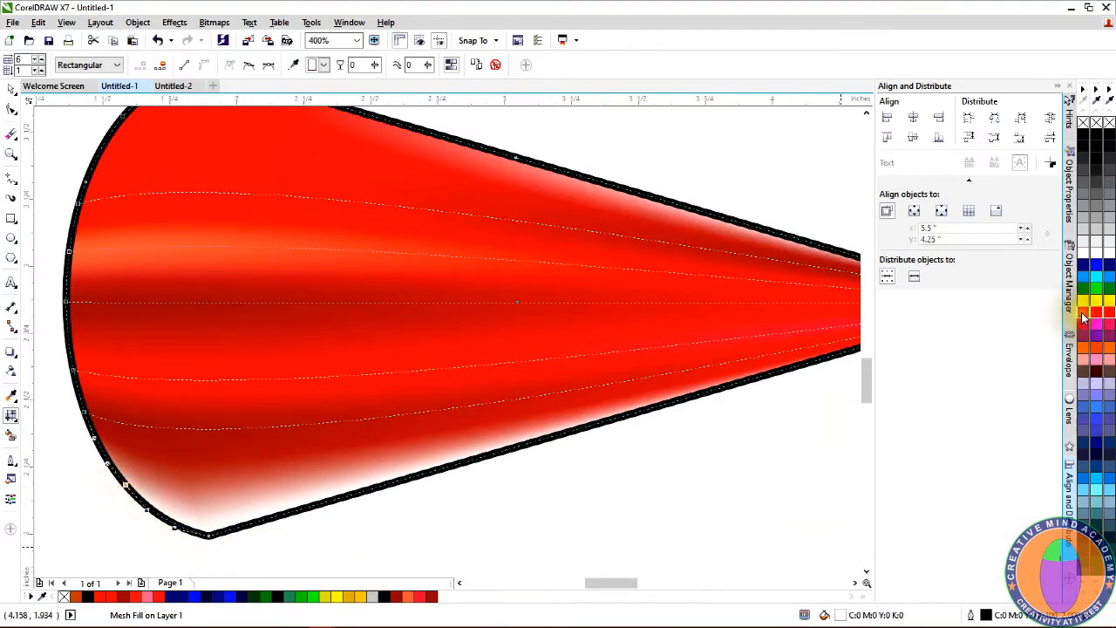
{"action": "left_click", "coordinate": [1083, 315]}
{"action": "scroll", "coordinate": [443, 451], "scroll_direction": "down", "scroll_amount": 2}
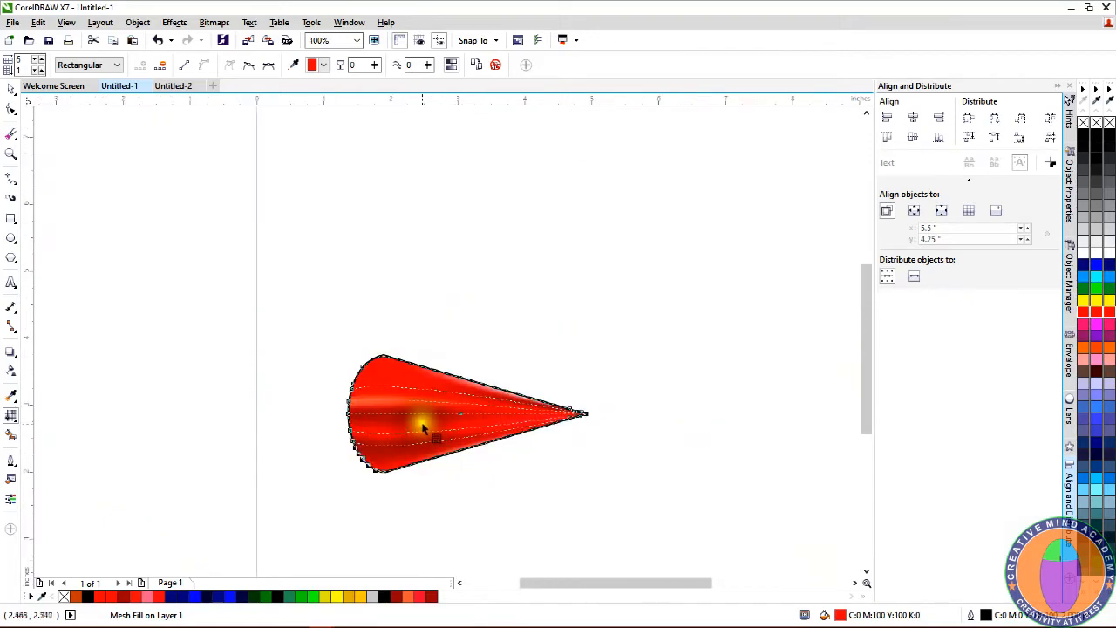
{"action": "scroll", "coordinate": [422, 428], "scroll_direction": "up", "scroll_amount": 1}
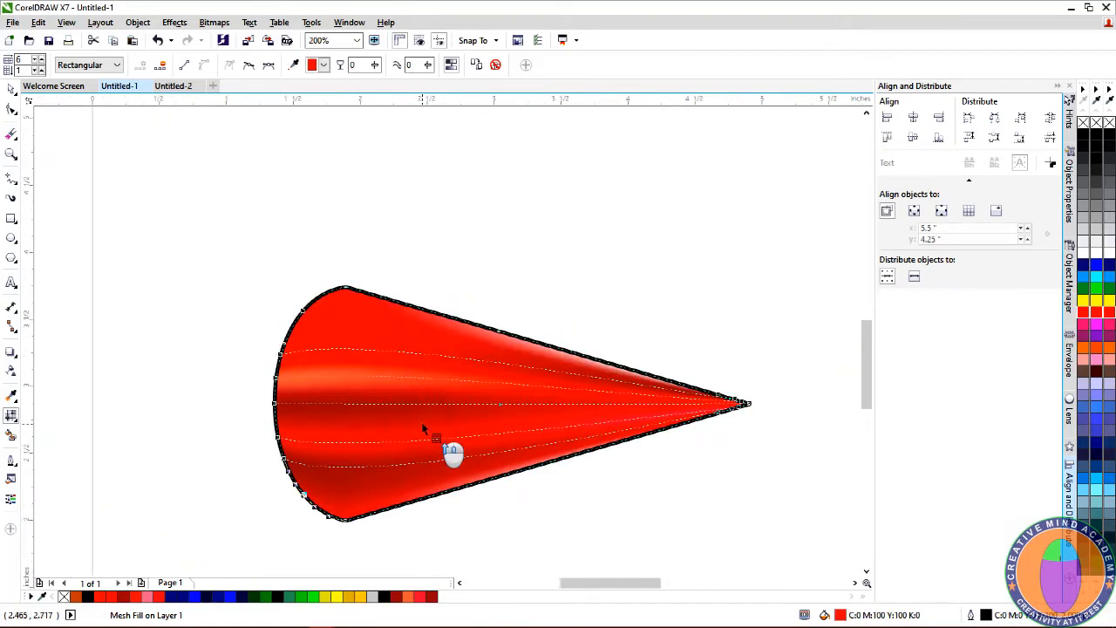
- Make a rotated copy of the red shape above the original, pivoting around the pointed tip so that their straight edges meet
{"action": "left_click", "coordinate": [12, 91]}
{"action": "scroll", "coordinate": [383, 375], "scroll_direction": "down", "scroll_amount": 2}
{"action": "scroll", "coordinate": [401, 384], "scroll_direction": "up", "scroll_amount": 2}
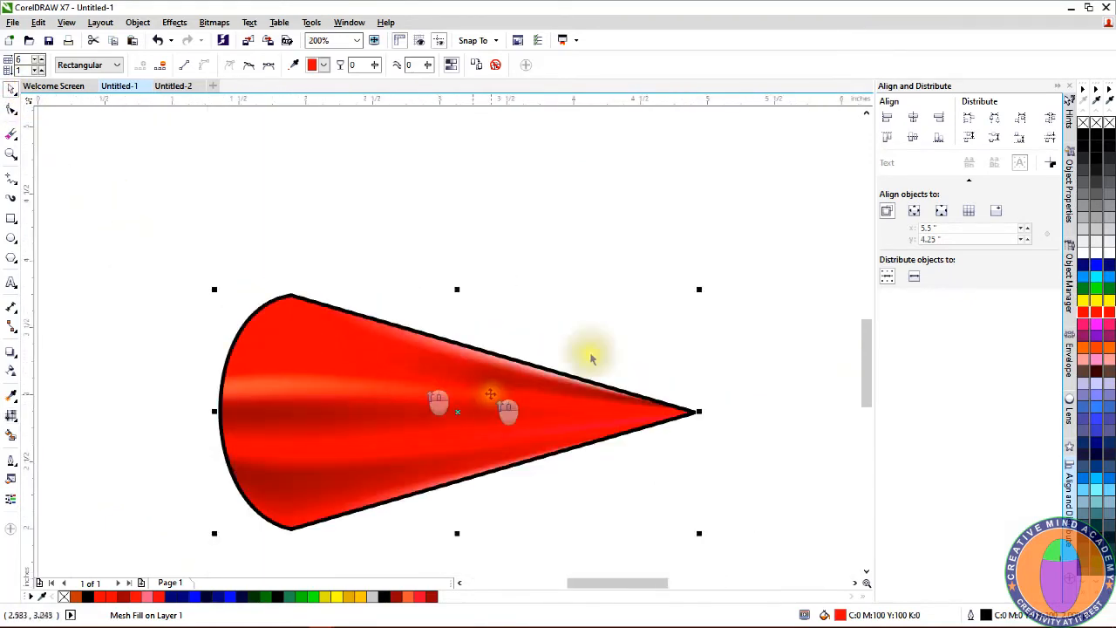
{"action": "scroll", "coordinate": [436, 367], "scroll_direction": "down", "scroll_amount": 1}
{"action": "left_click", "coordinate": [276, 307]}
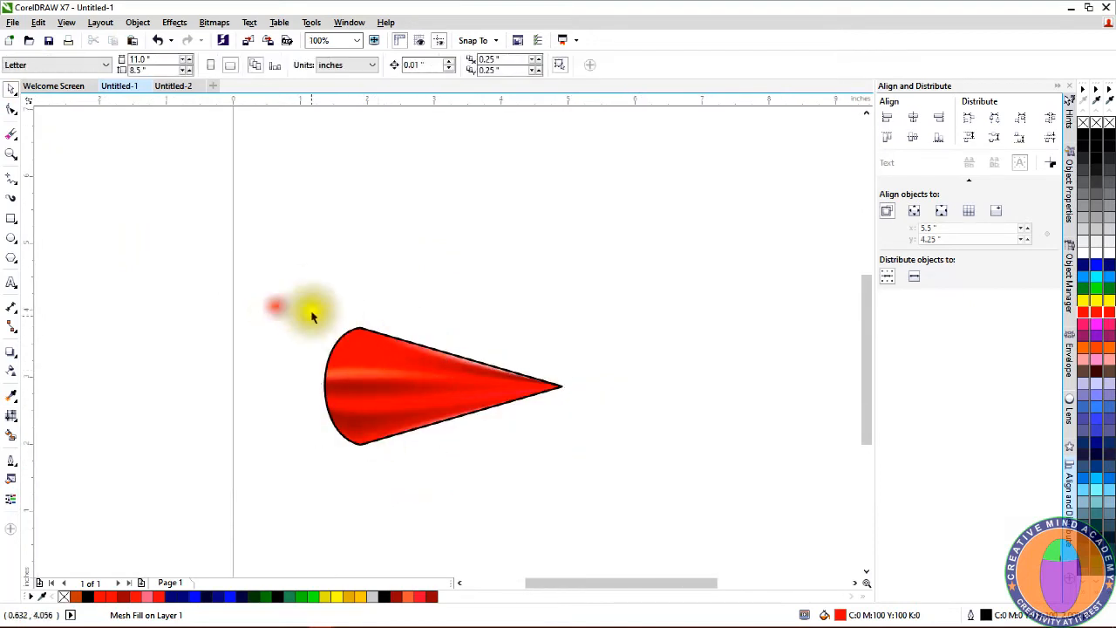
{"action": "left_click_drag", "start_coordinate": [244, 294], "coordinate": [584, 465]}
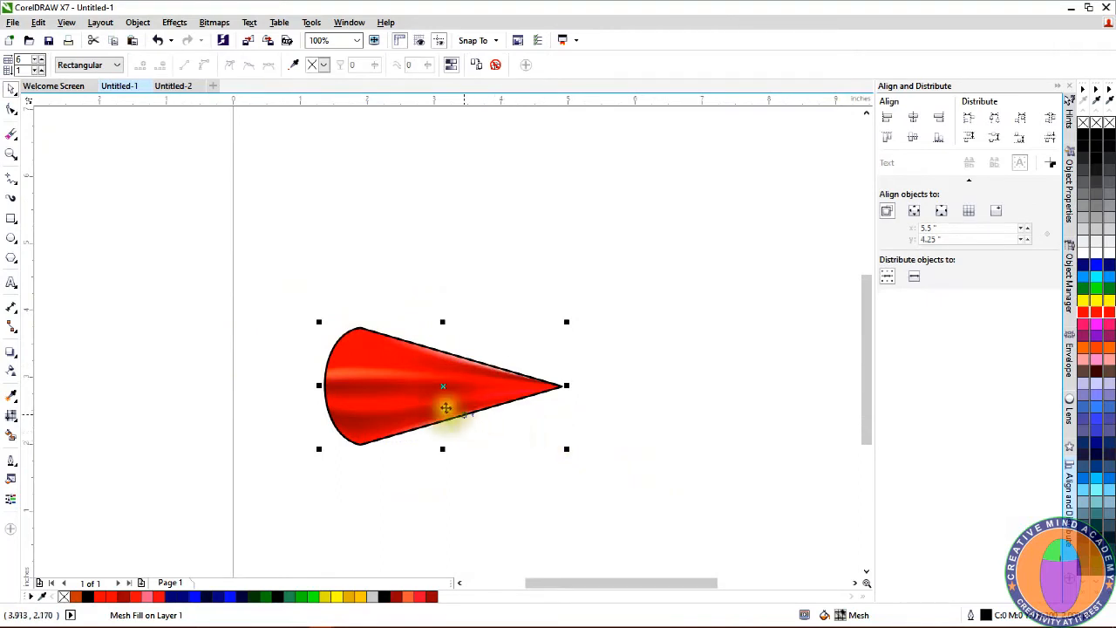
{"action": "left_click", "coordinate": [442, 389]}
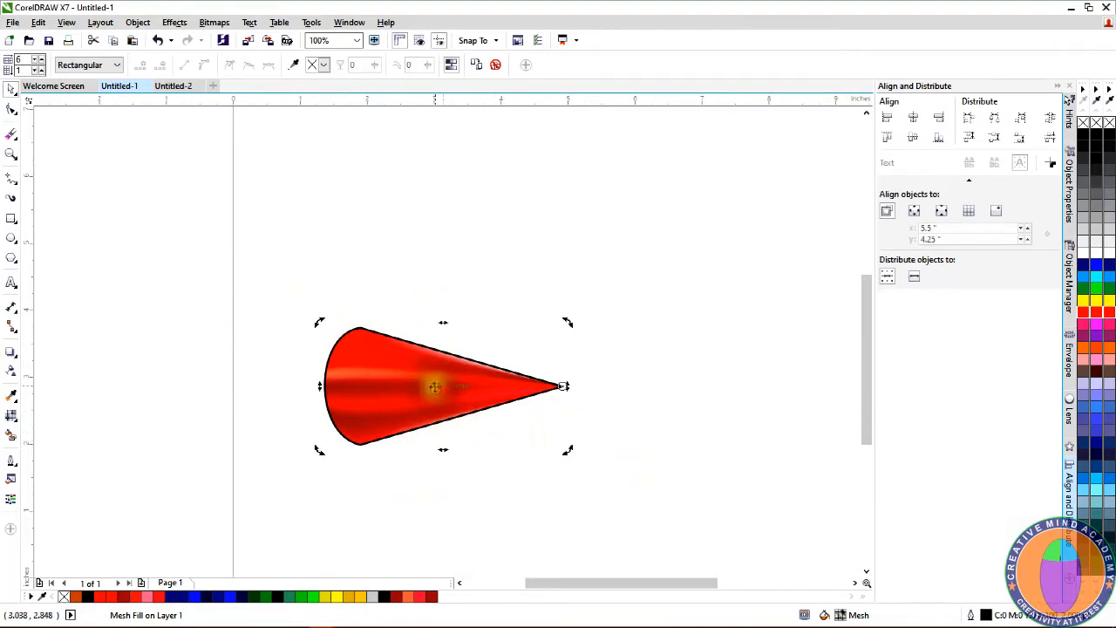
{"action": "left_click_drag", "start_coordinate": [318, 322], "coordinate": [399, 211]}
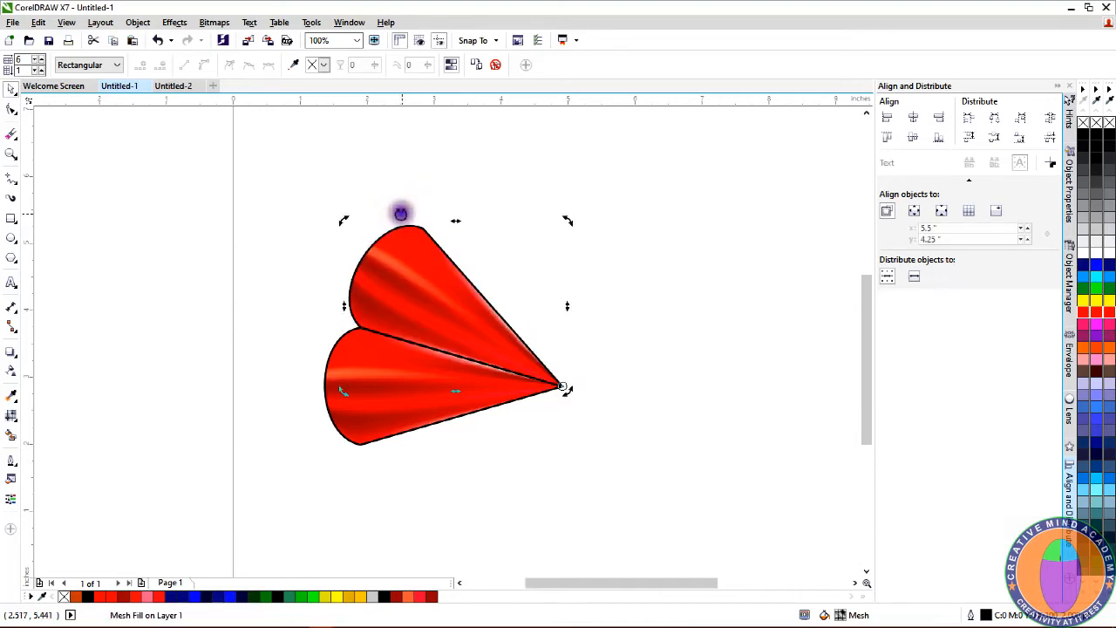
{"action": "scroll", "coordinate": [417, 368], "scroll_direction": "up", "scroll_amount": 2}
{"action": "scroll", "coordinate": [462, 367], "scroll_direction": "down", "scroll_amount": 2}
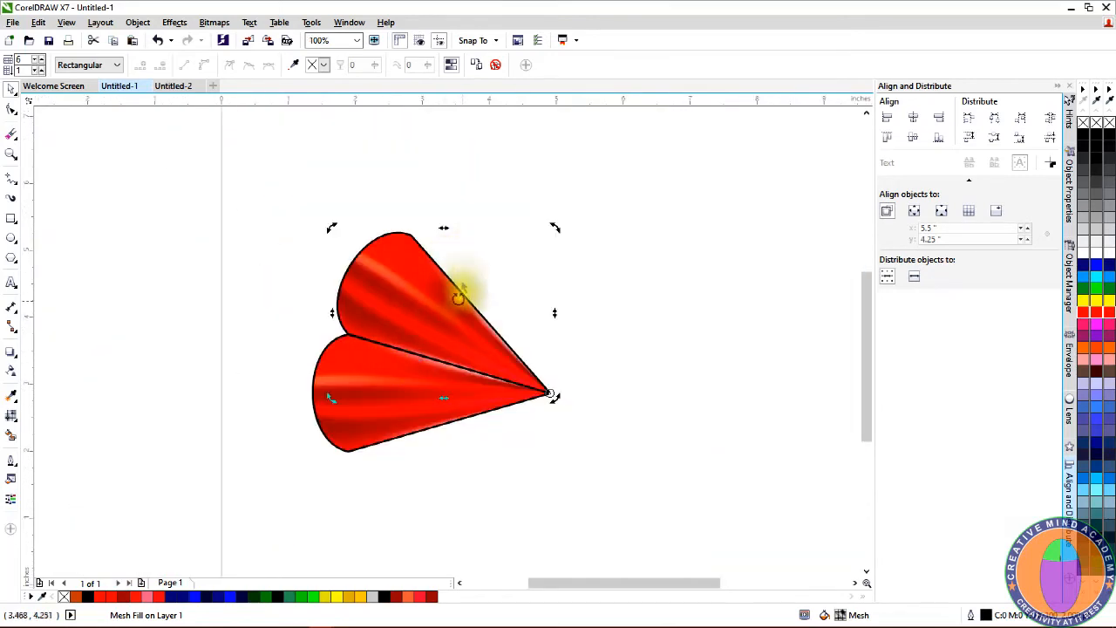
- On the copy's domed end, colour the lowest mesh node blue-violet (#6666FF) and the next one up purple (#9900CC)
{"action": "scroll", "coordinate": [460, 210], "scroll_direction": "up", "scroll_amount": 1}
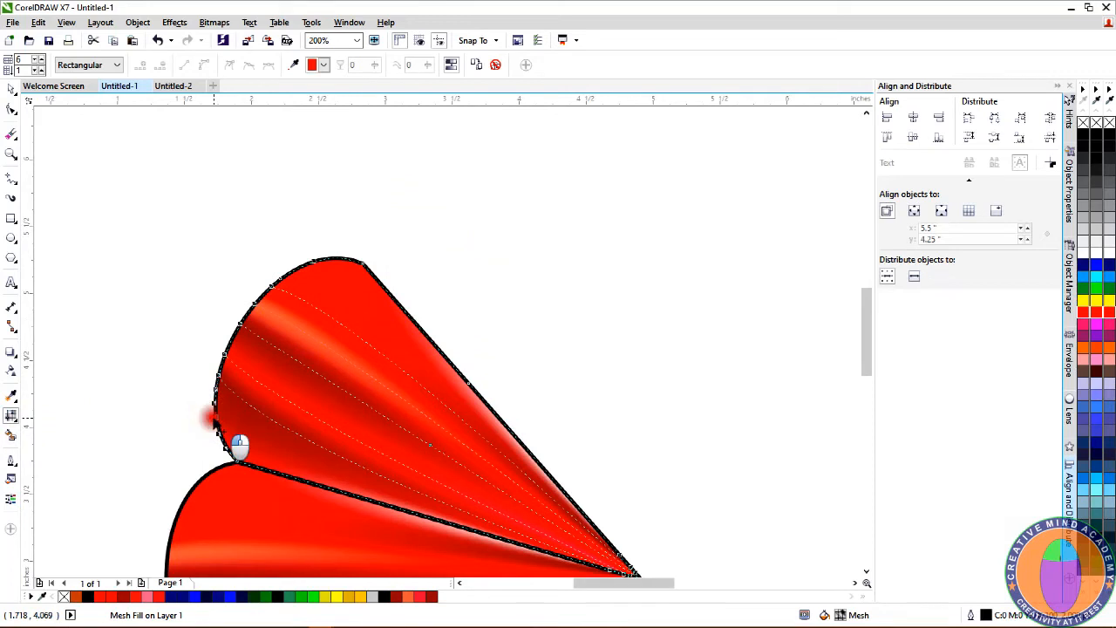
{"action": "left_click", "coordinate": [215, 421]}
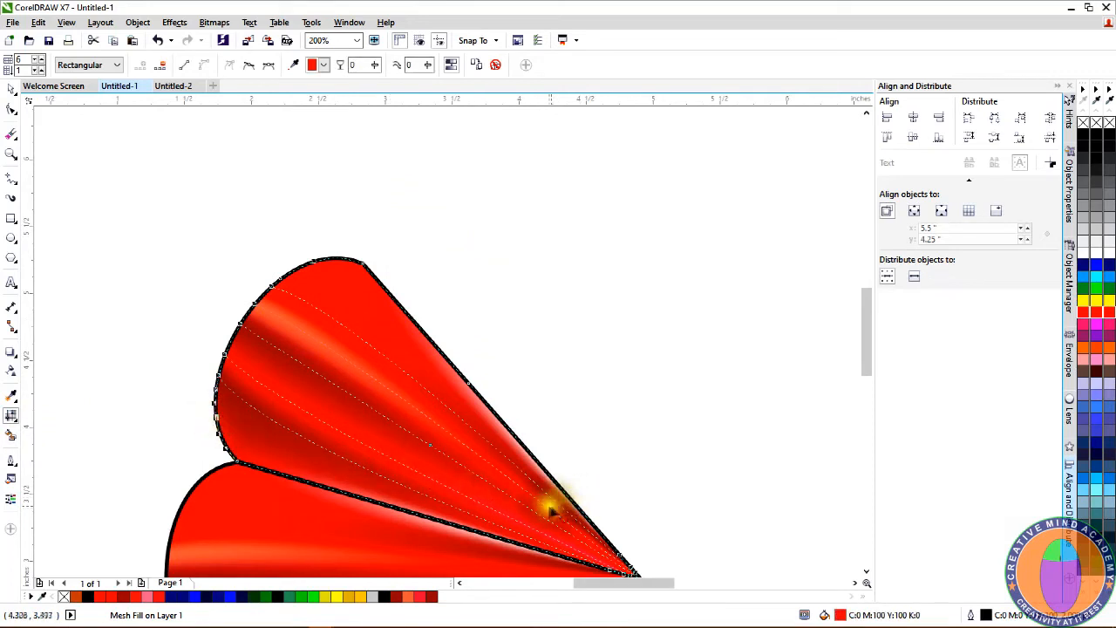
{"action": "left_click", "coordinate": [1096, 421]}
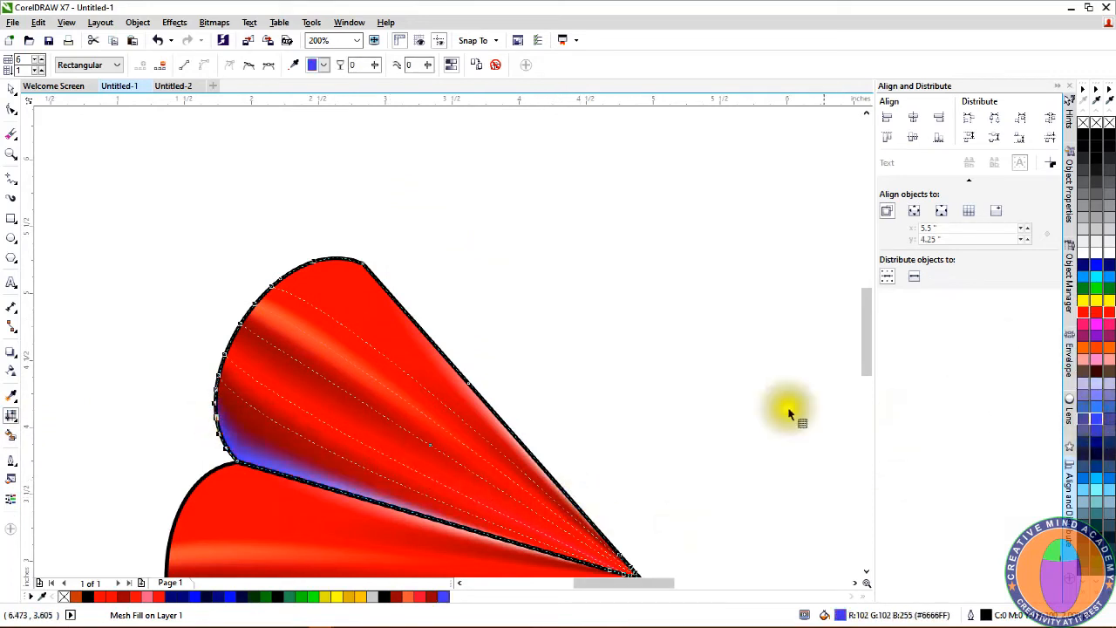
{"action": "left_click", "coordinate": [218, 377]}
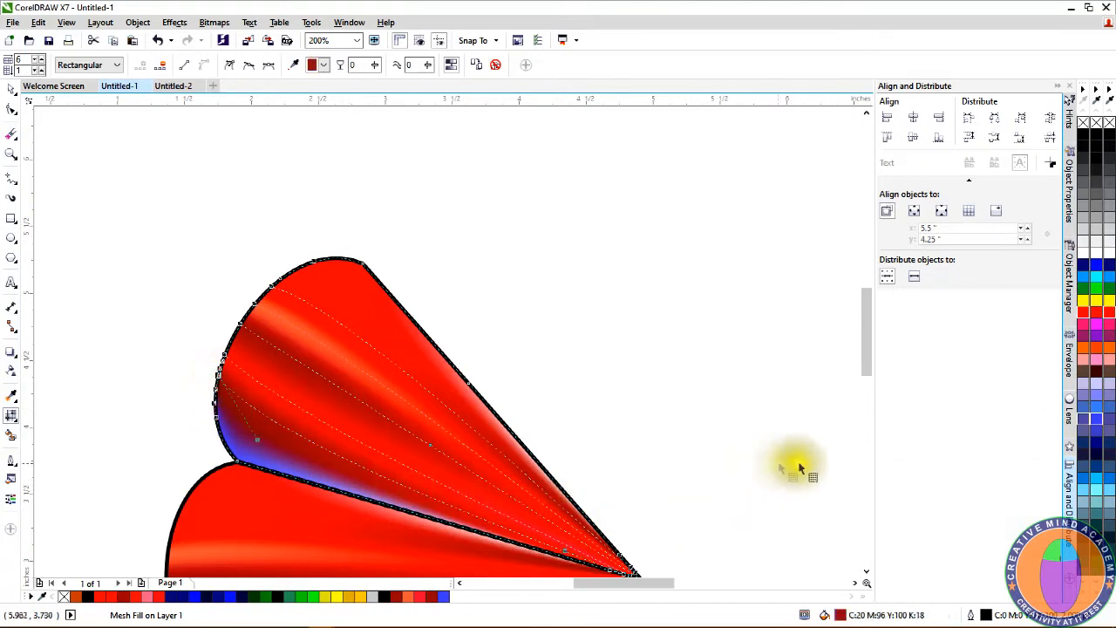
{"action": "left_click", "coordinate": [1099, 433]}
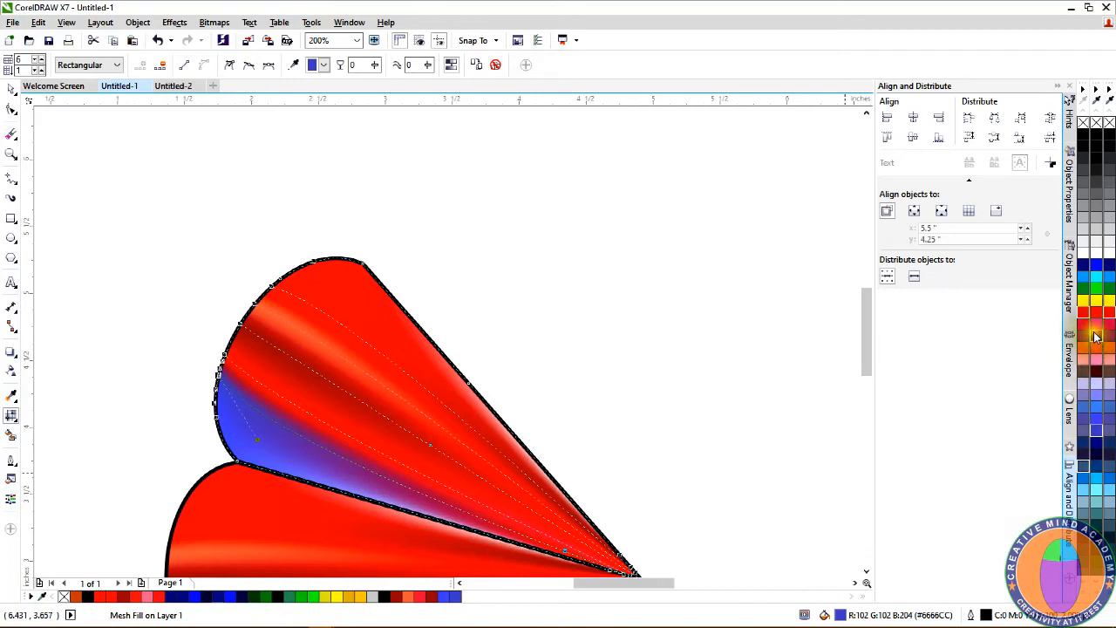
{"action": "left_click", "coordinate": [1096, 338]}
- On the copy's domed end, colour the node just below the middle line dark indigo (#3D0070) and the one just above it bright violet
{"action": "left_click", "coordinate": [225, 358]}
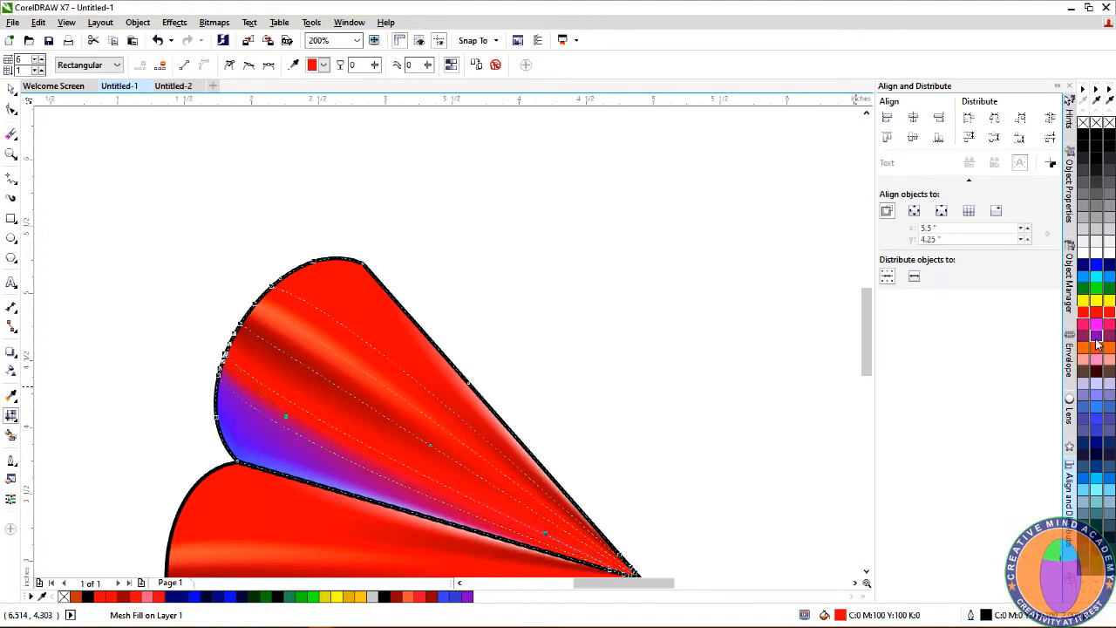
{"action": "left_click", "coordinate": [1098, 343]}
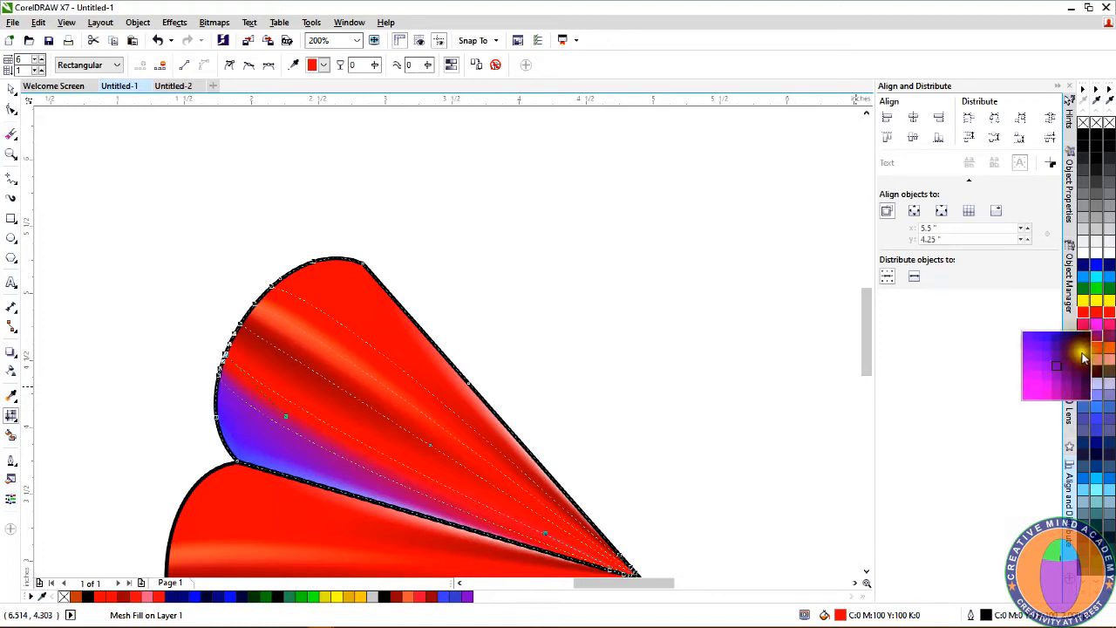
{"action": "left_click", "coordinate": [1084, 354]}
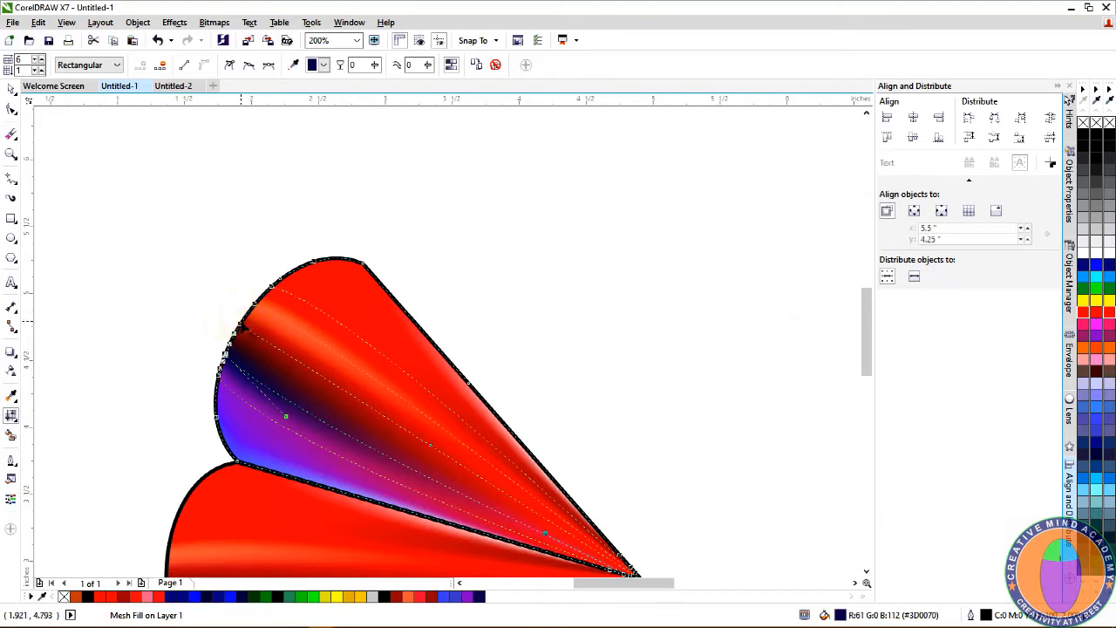
{"action": "left_click", "coordinate": [256, 306]}
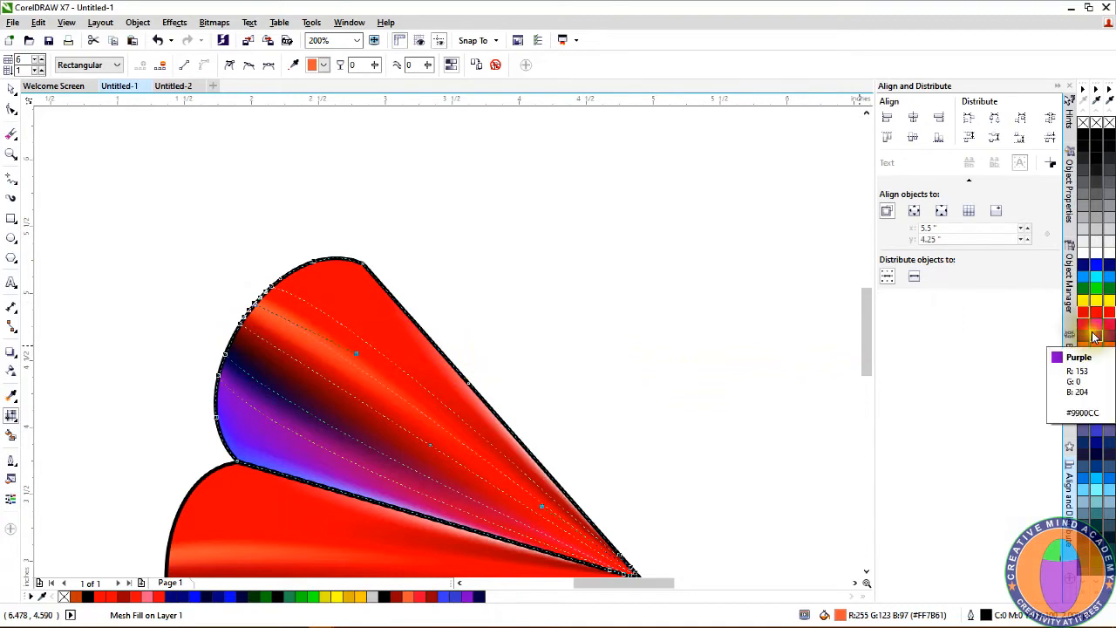
{"action": "left_click", "coordinate": [1099, 338]}
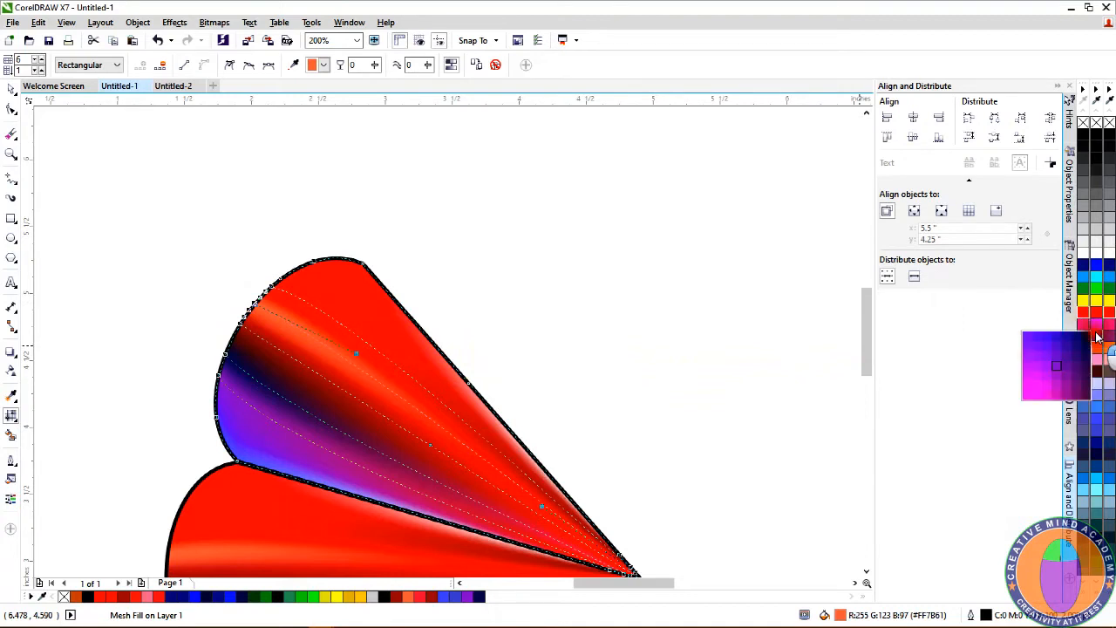
{"action": "left_click", "coordinate": [1038, 368]}
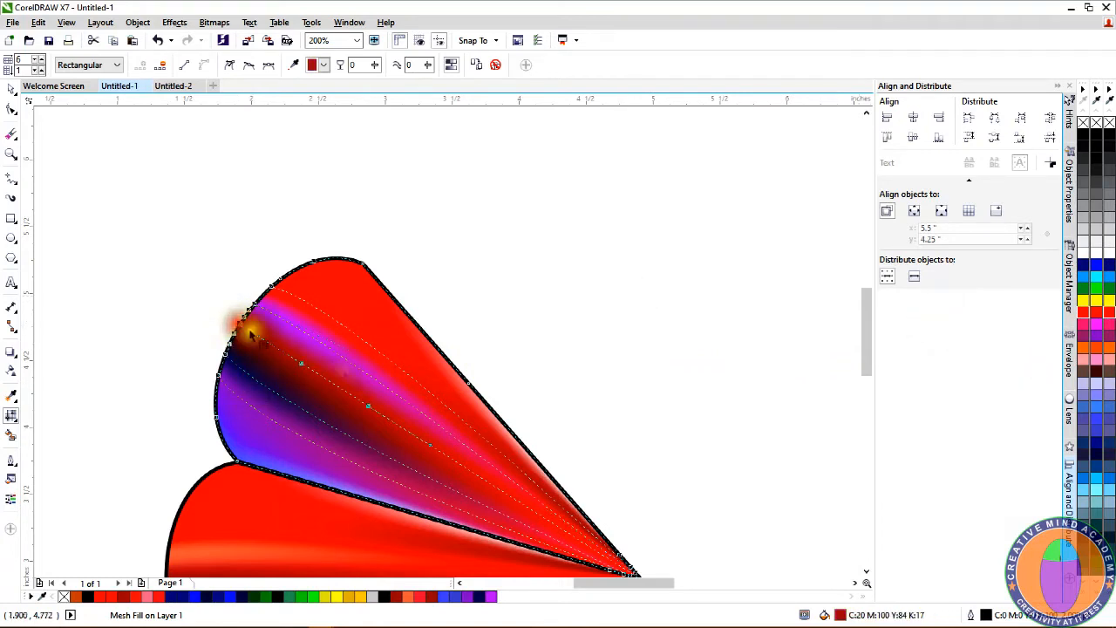
- Colour the domed-end nodes of the copy's middle line and of the second line above it purple (#9900CC)
{"action": "left_click", "coordinate": [1097, 336]}
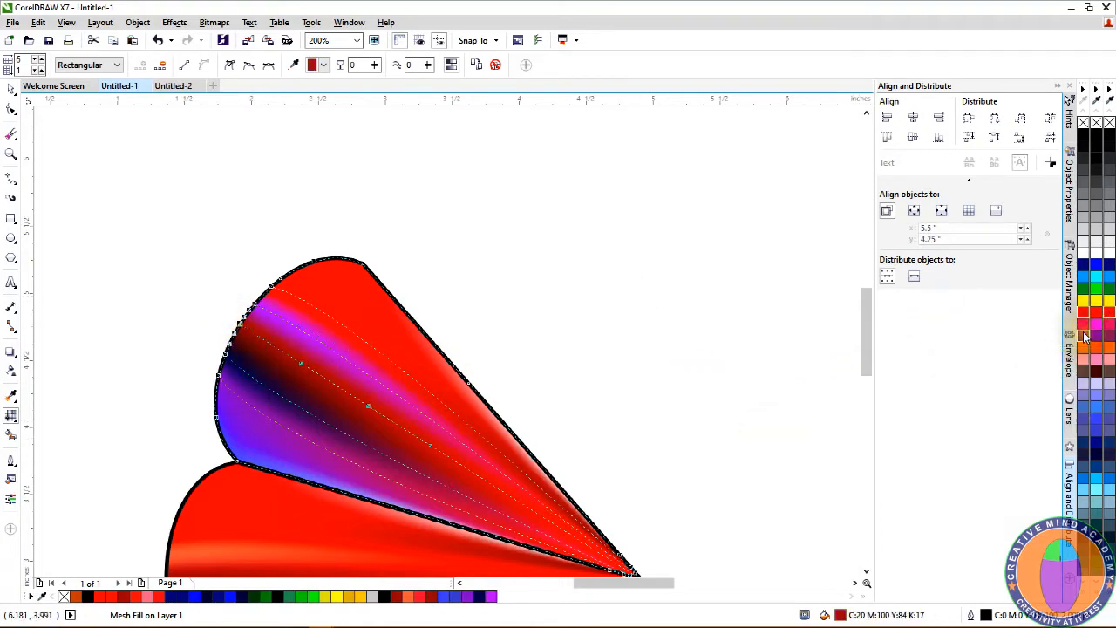
{"action": "left_click", "coordinate": [1097, 326]}
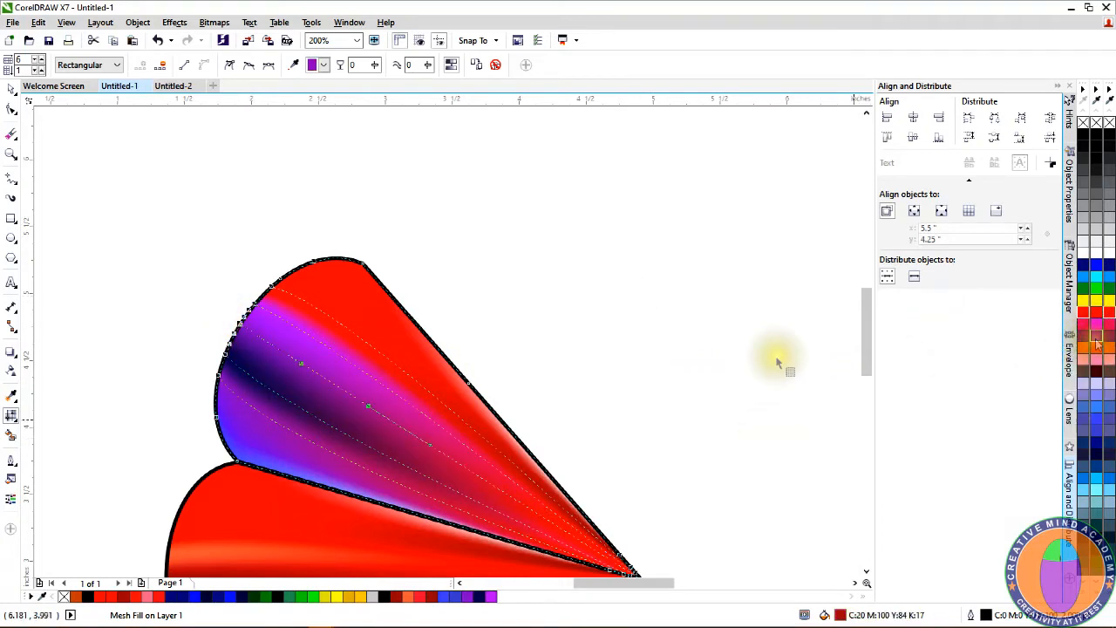
{"action": "left_click", "coordinate": [280, 279]}
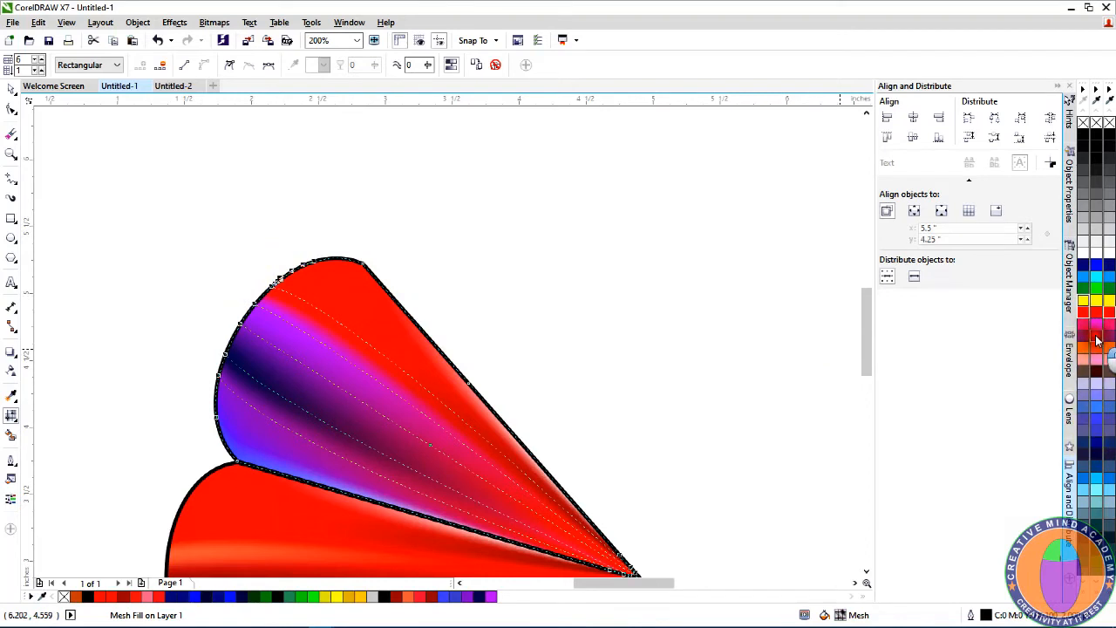
{"action": "left_click", "coordinate": [1099, 341]}
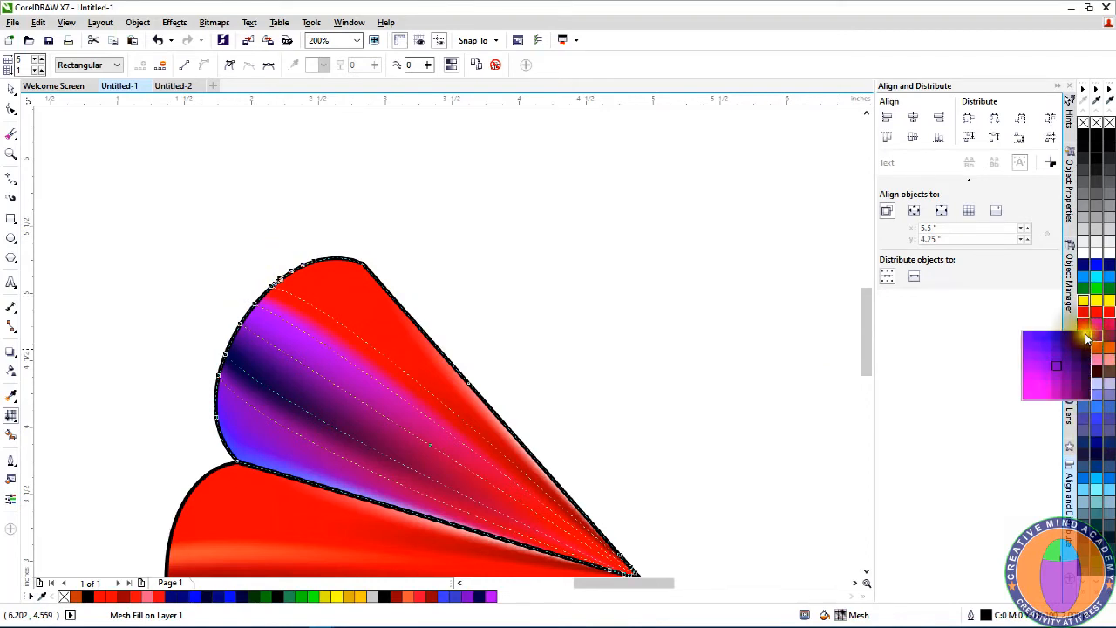
{"action": "left_click", "coordinate": [1087, 340]}
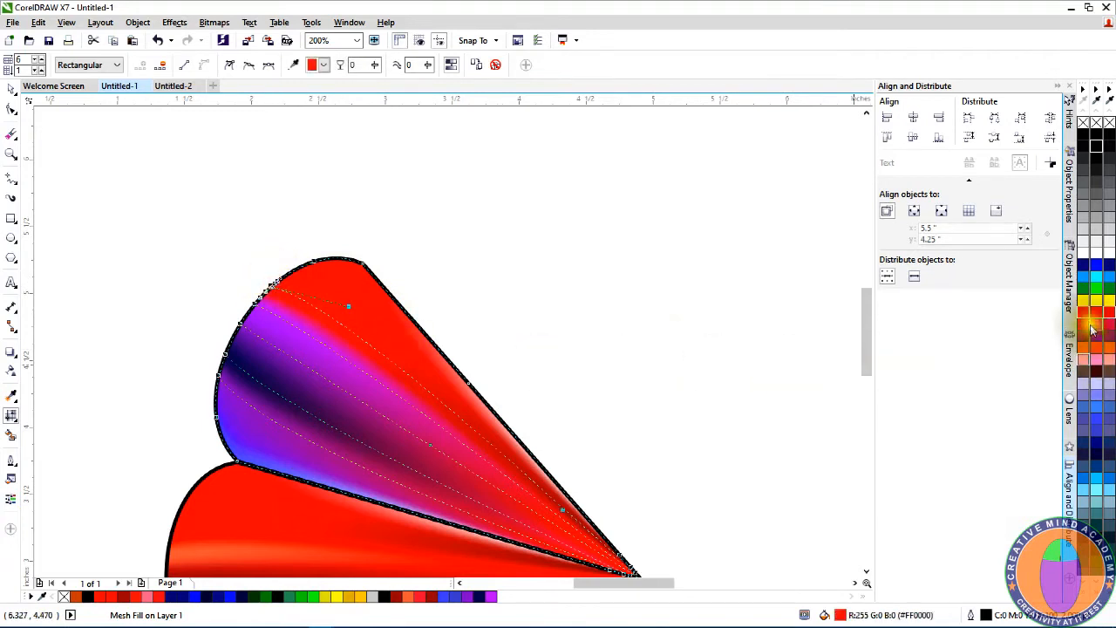
{"action": "left_click", "coordinate": [1096, 338]}
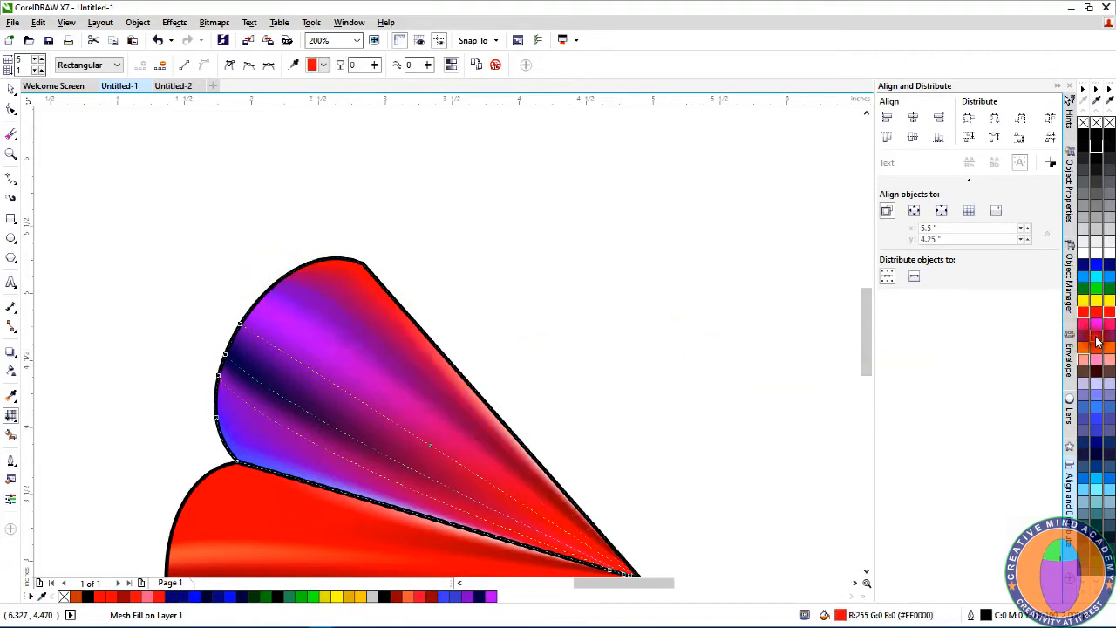
- Colour the uppermost mesh node on the copy's domed end dark indigo (#320070)
{"action": "left_click", "coordinate": [312, 261]}
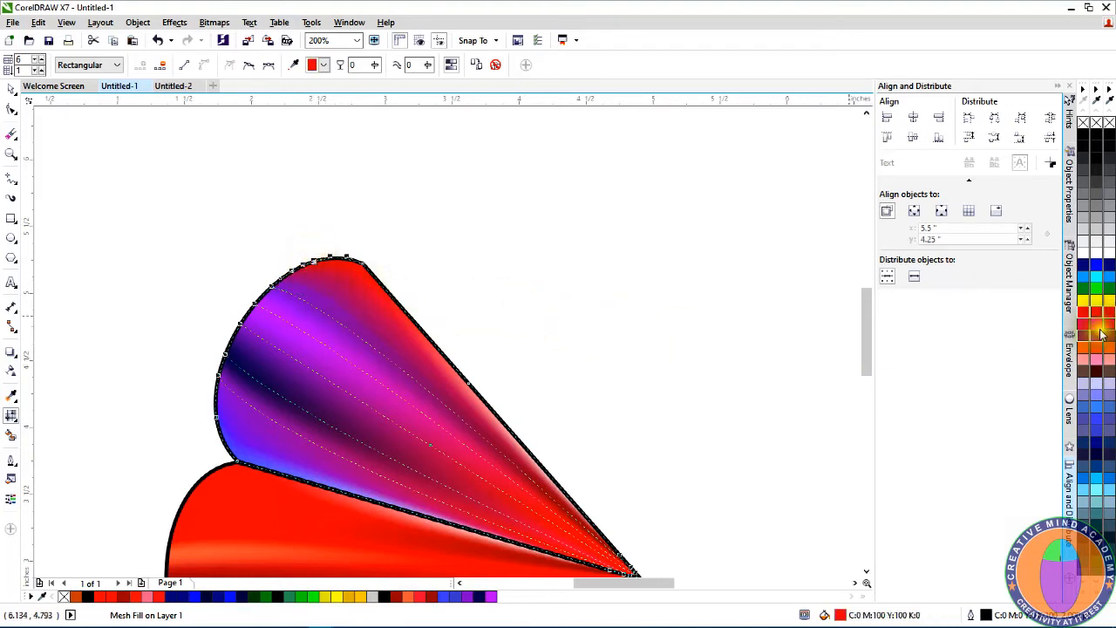
{"action": "left_click", "coordinate": [1098, 339]}
{"action": "left_click", "coordinate": [1088, 338]}
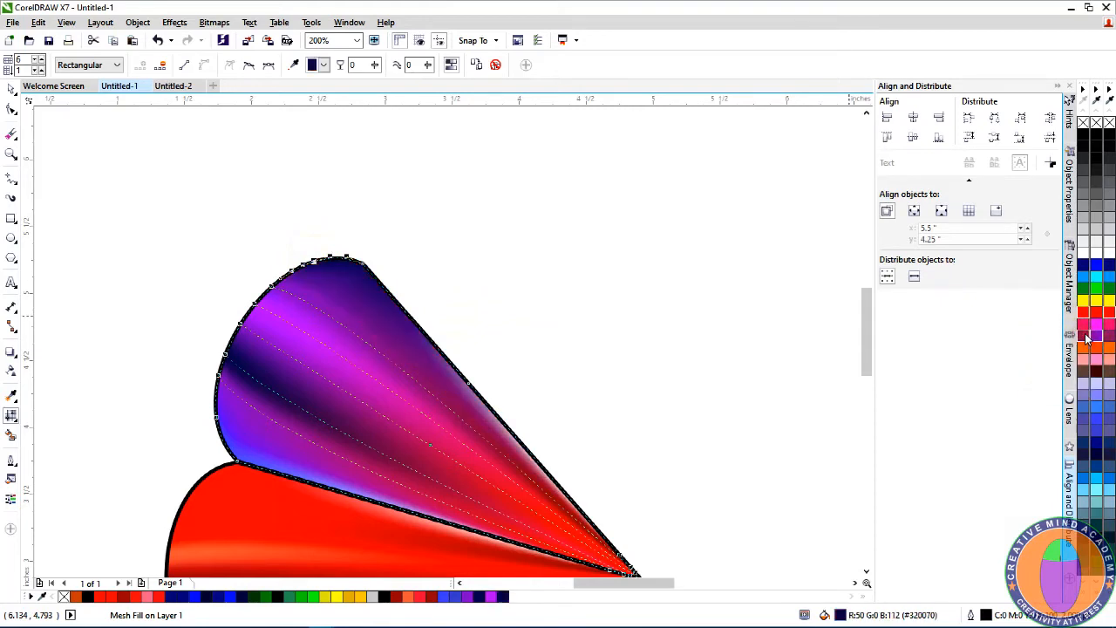
- At the copy's tip, colour the third mesh node from the lower edge dark purple (#70006A) and the lower-edge white node purple (#9900CC)
{"action": "scroll", "coordinate": [425, 385], "scroll_direction": "down", "scroll_amount": 3}
{"action": "scroll", "coordinate": [471, 427], "scroll_direction": "up", "scroll_amount": 1}
{"action": "scroll", "coordinate": [471, 429], "scroll_direction": "up", "scroll_amount": 5}
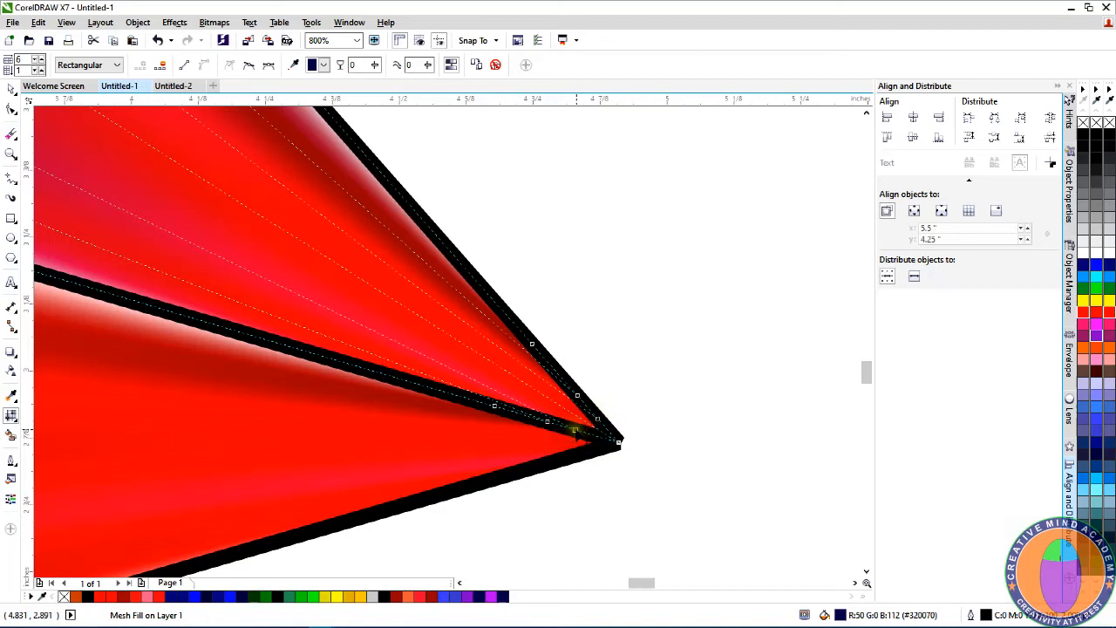
{"action": "left_click", "coordinate": [576, 431]}
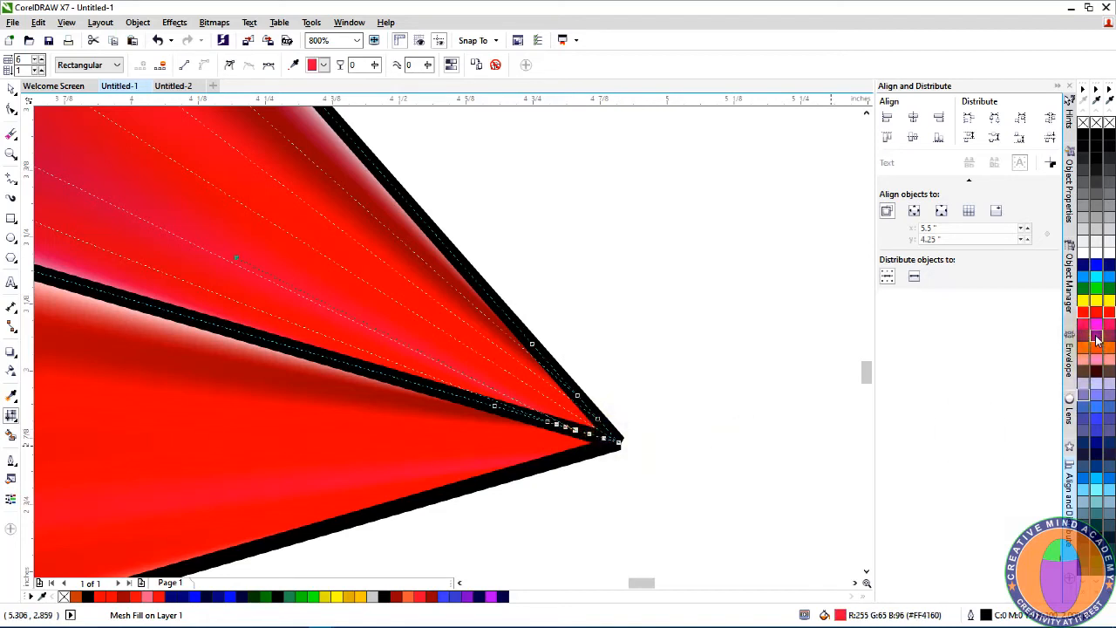
{"action": "left_click", "coordinate": [1099, 341]}
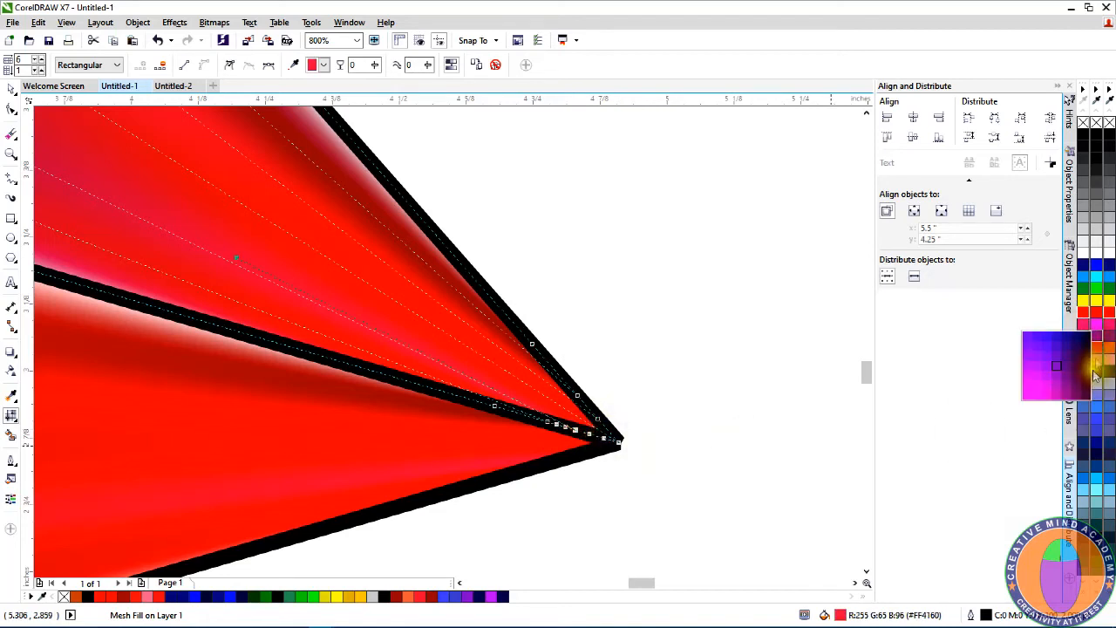
{"action": "left_click", "coordinate": [1087, 399]}
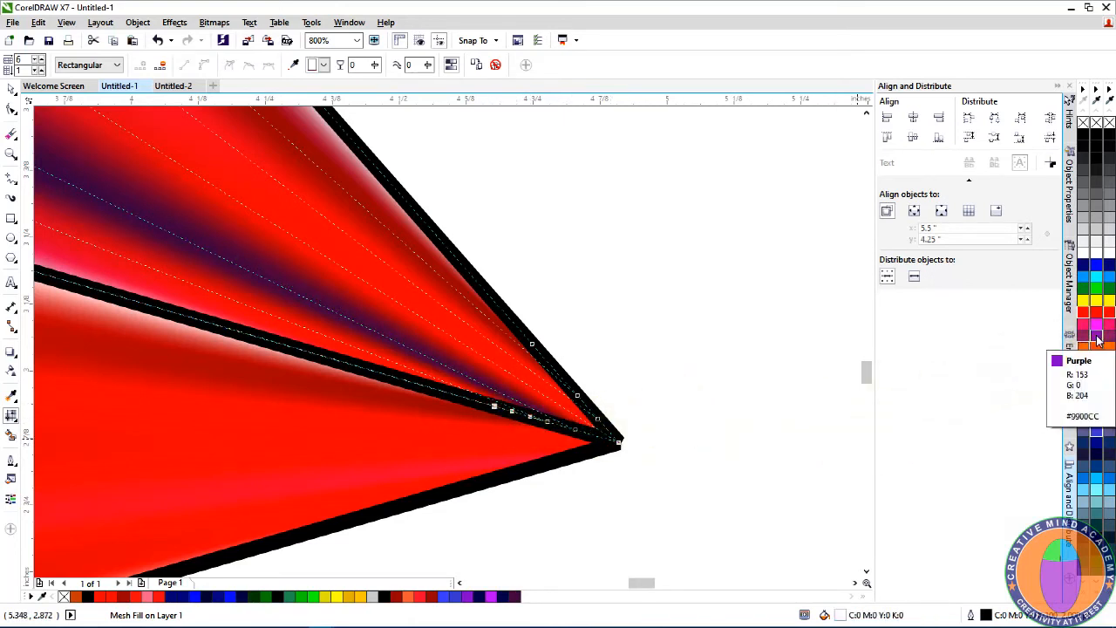
{"action": "left_click", "coordinate": [1099, 340]}
- At the copy's tip, colour the third mesh node from the upper edge blue-violet (#8827FF) and the red node at the very point purple (#9900CC)
{"action": "left_click", "coordinate": [598, 402]}
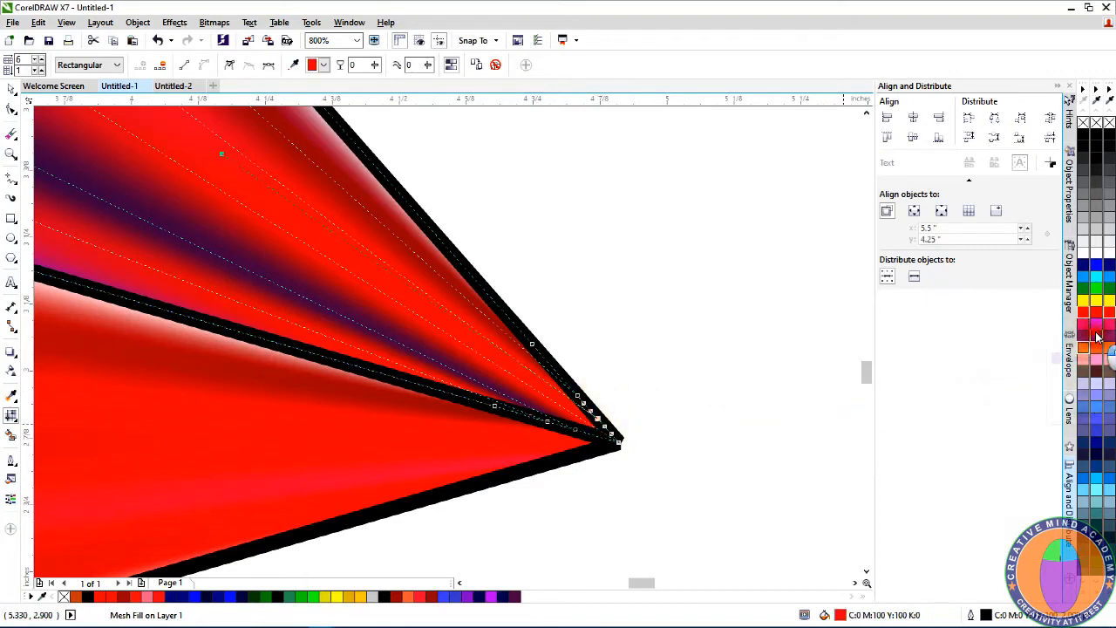
{"action": "left_click", "coordinate": [1097, 336]}
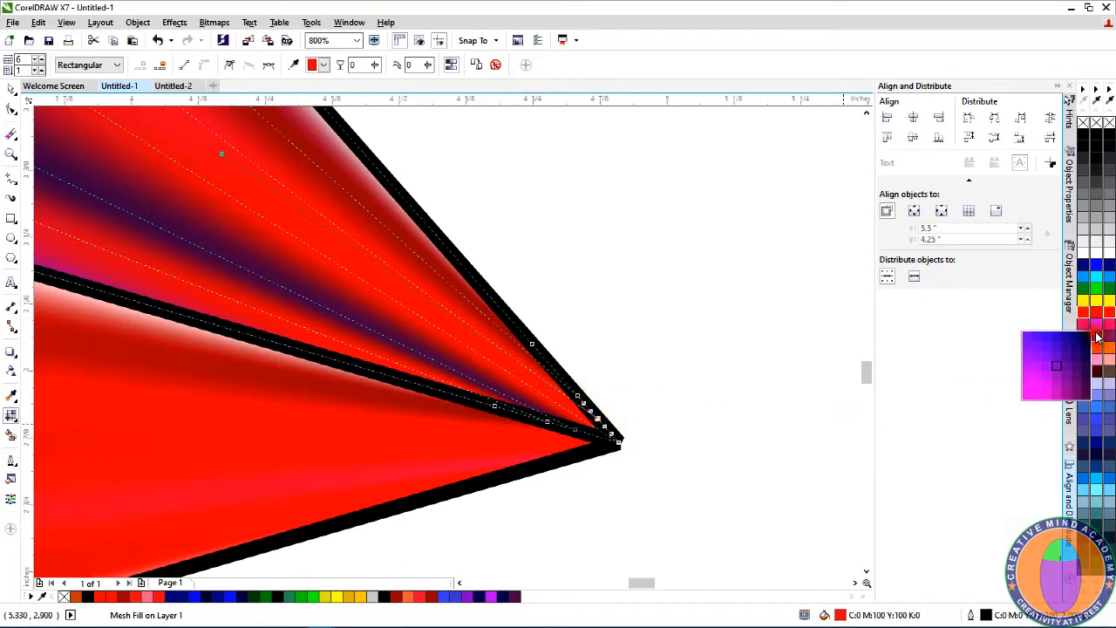
{"action": "left_click", "coordinate": [1027, 340]}
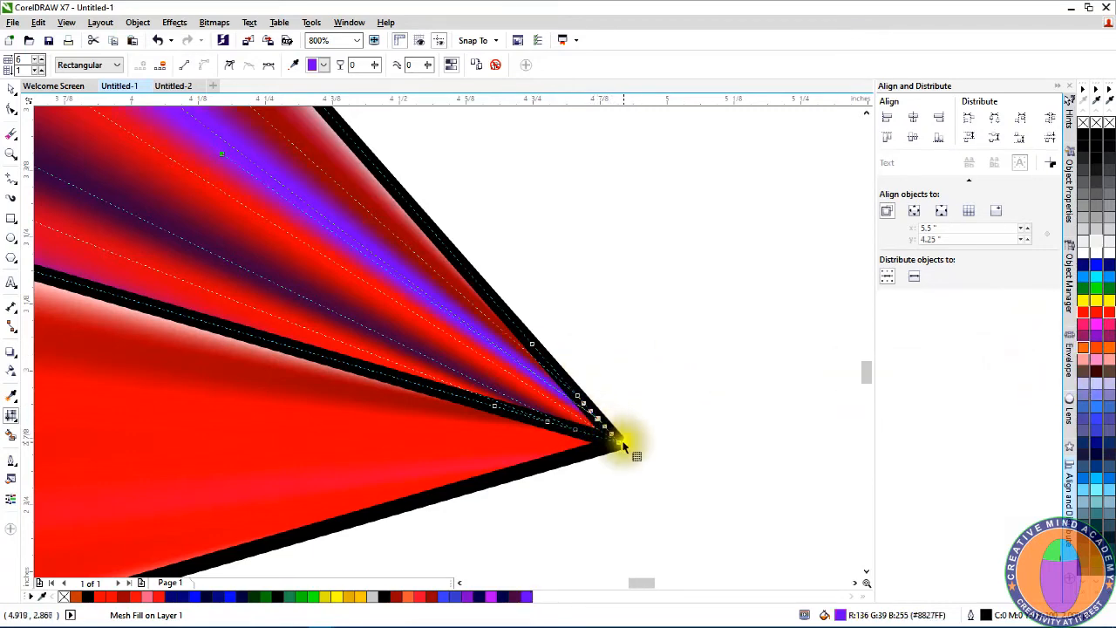
{"action": "scroll", "coordinate": [617, 441], "scroll_direction": "up", "scroll_amount": 2}
{"action": "scroll", "coordinate": [630, 442], "scroll_direction": "up", "scroll_amount": 2}
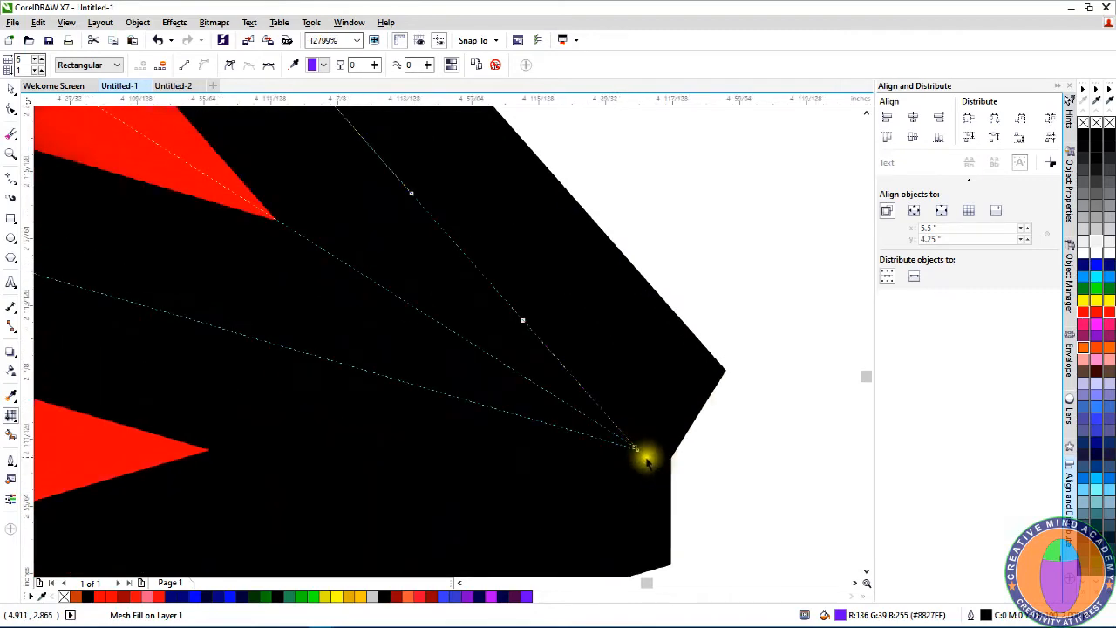
{"action": "scroll", "coordinate": [634, 447], "scroll_direction": "down", "scroll_amount": 2}
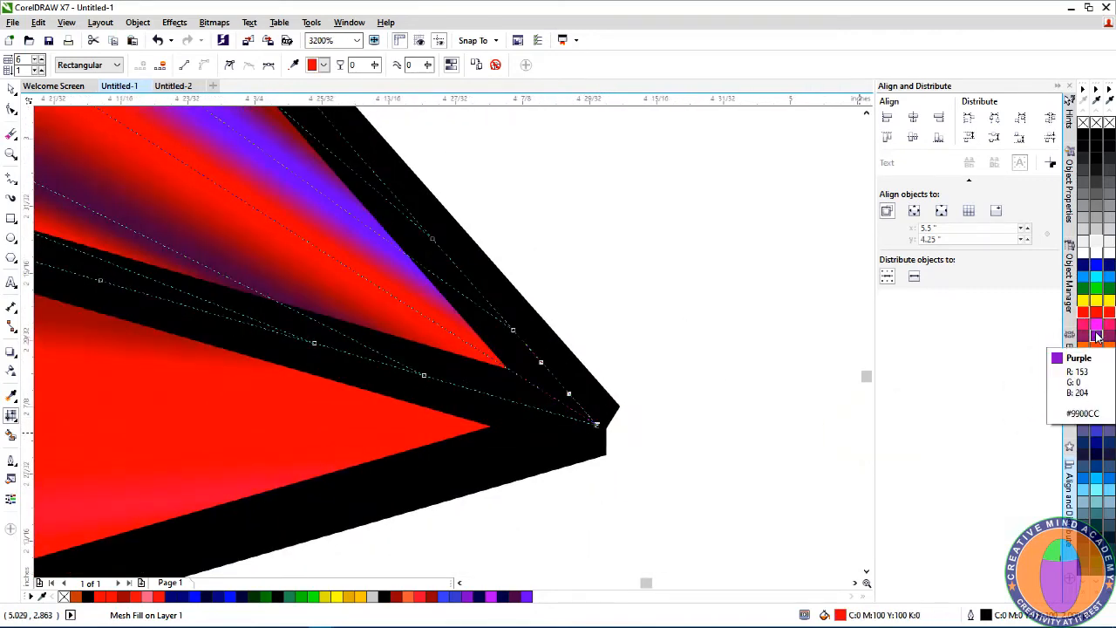
{"action": "left_click", "coordinate": [1098, 337]}
- At the copy's tip, colour the white upper-edge mesh node dark indigo and the dark red node beside it purple (#9900CC)
{"action": "scroll", "coordinate": [657, 392], "scroll_direction": "down", "scroll_amount": 2}
{"action": "scroll", "coordinate": [469, 328], "scroll_direction": "down", "scroll_amount": 2}
{"action": "scroll", "coordinate": [478, 307], "scroll_direction": "up", "scroll_amount": 1}
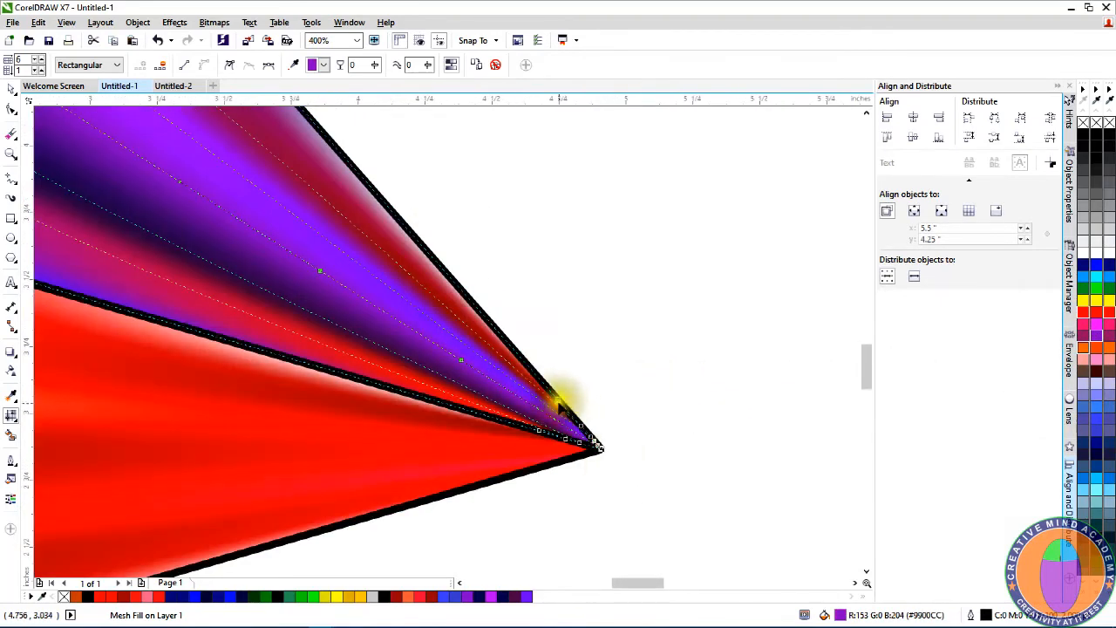
{"action": "left_click", "coordinate": [695, 475]}
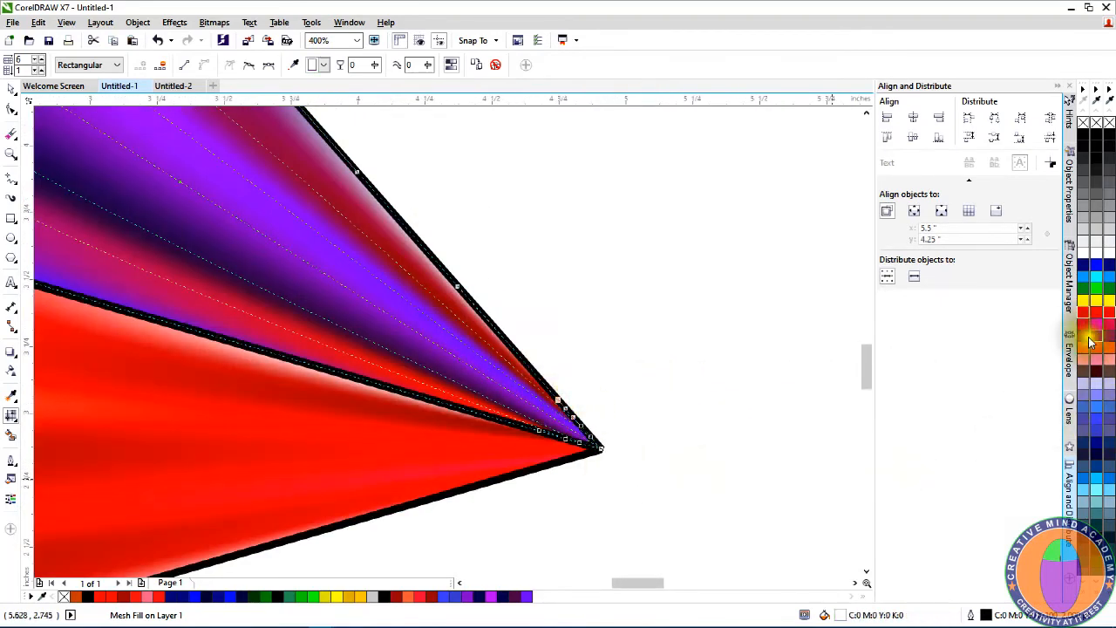
{"action": "left_click_drag", "start_coordinate": [1097, 341], "coordinate": [1085, 383]}
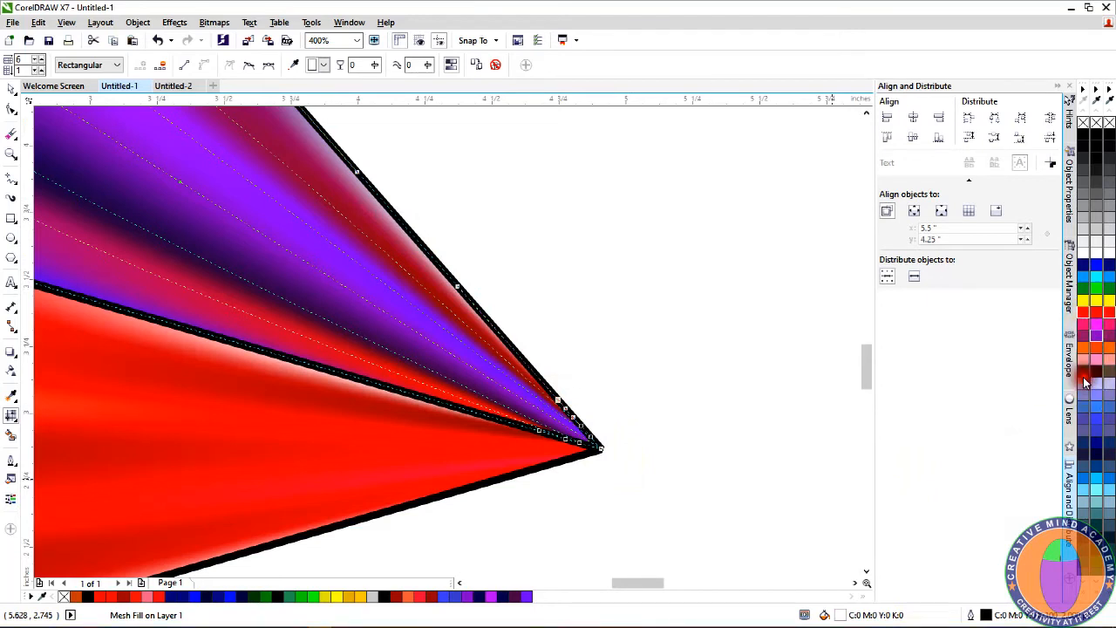
{"action": "left_click", "coordinate": [582, 424]}
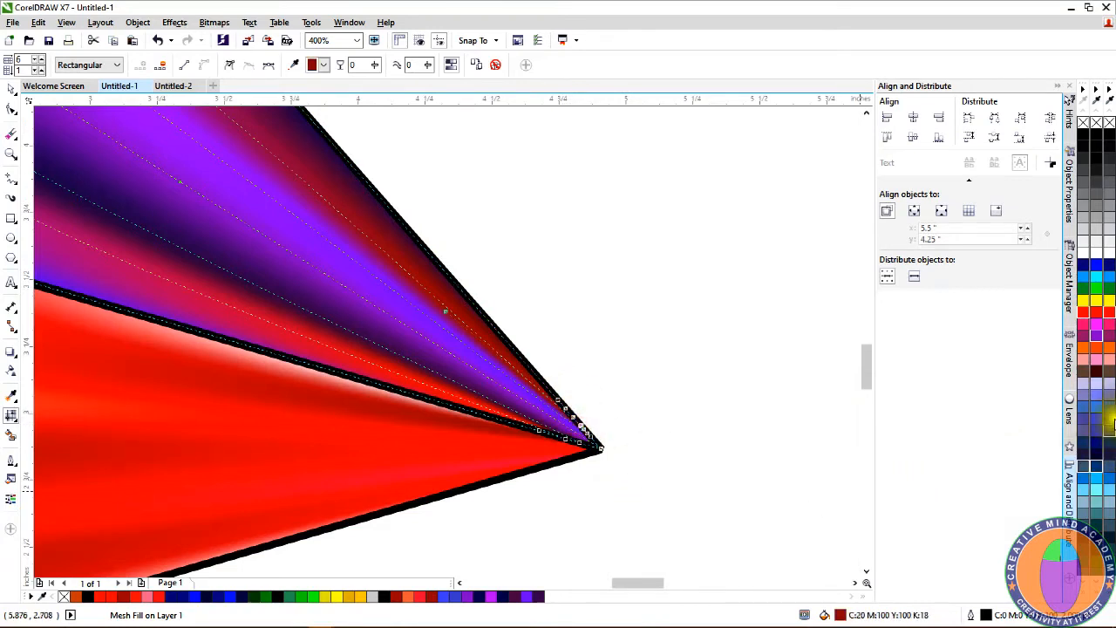
{"action": "left_click", "coordinate": [1101, 341]}
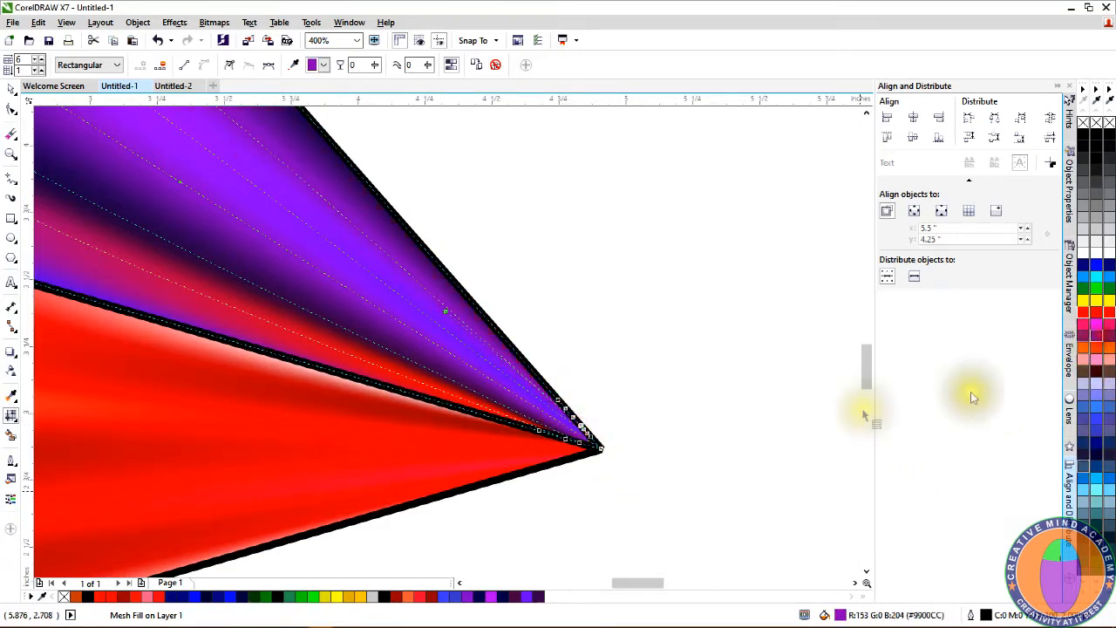
- Recolour the dark purple mesh node near the copy's tip magenta (#EA00DE)
{"action": "scroll", "coordinate": [533, 423], "scroll_direction": "down", "scroll_amount": 2}
{"action": "scroll", "coordinate": [526, 428], "scroll_direction": "up", "scroll_amount": 2}
{"action": "scroll", "coordinate": [508, 424], "scroll_direction": "up", "scroll_amount": 2}
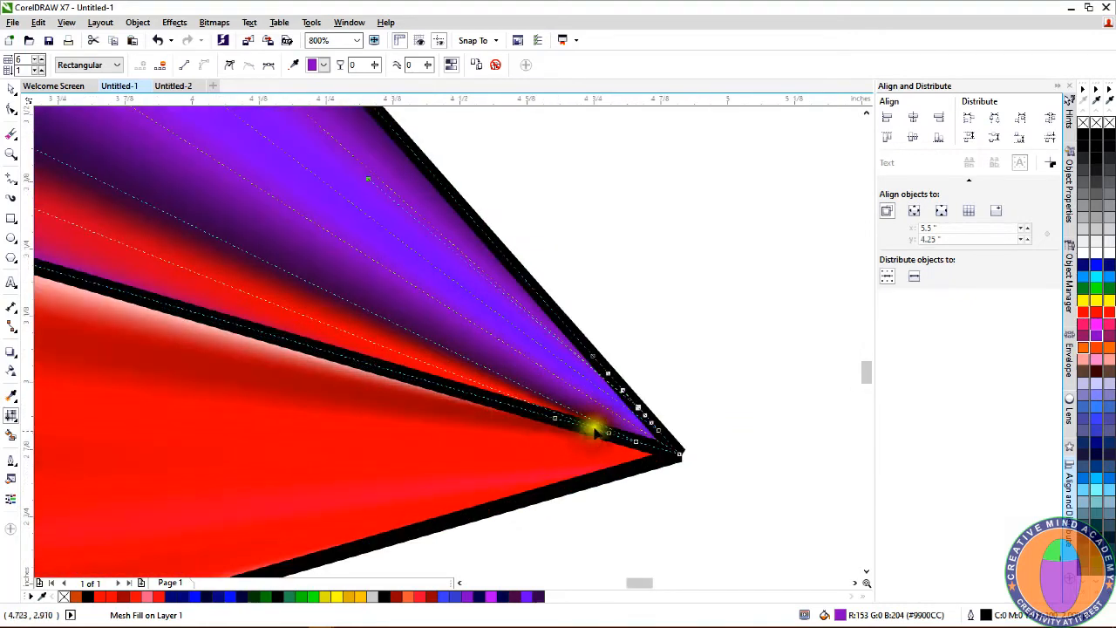
{"action": "scroll", "coordinate": [655, 433], "scroll_direction": "up", "scroll_amount": 2}
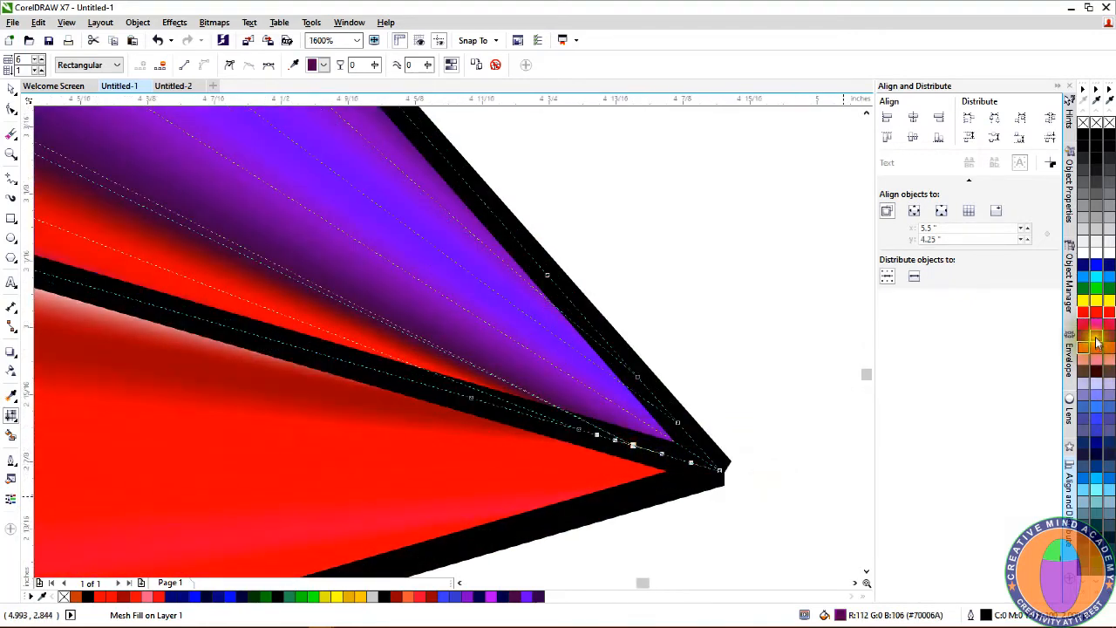
{"action": "left_click", "coordinate": [1098, 341]}
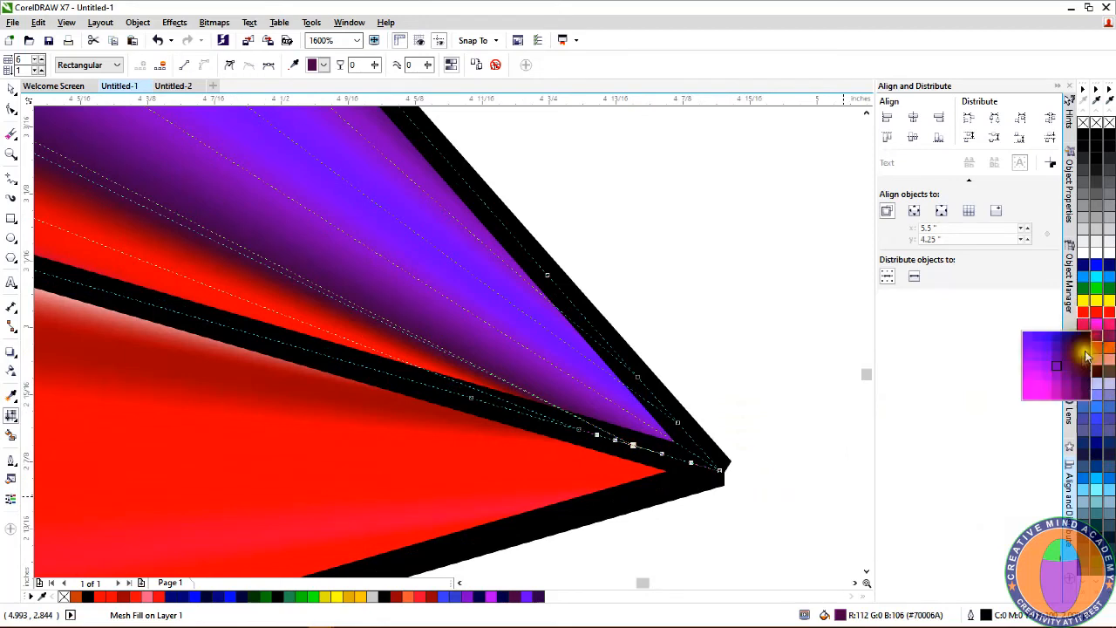
{"action": "left_click", "coordinate": [1044, 398]}
- Colour the remaining red mesh node near the lower edge of the copy's tip blue-violet (#6666FF)
{"action": "scroll", "coordinate": [502, 427], "scroll_direction": "down", "scroll_amount": 3}
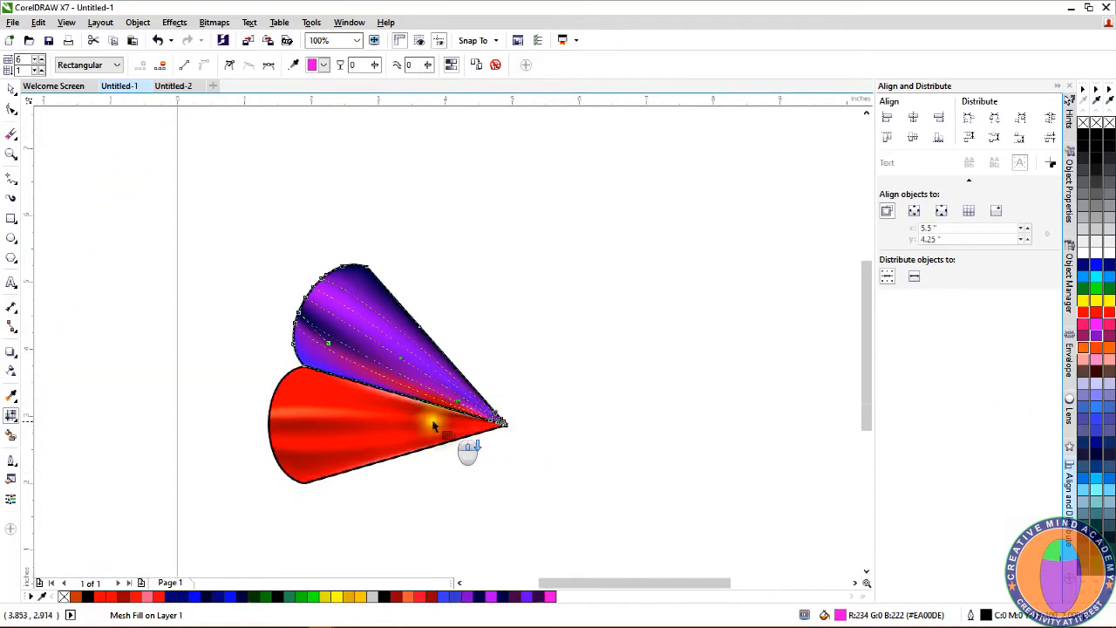
{"action": "scroll", "coordinate": [516, 433], "scroll_direction": "up", "scroll_amount": 2}
{"action": "scroll", "coordinate": [576, 375], "scroll_direction": "down", "scroll_amount": 1}
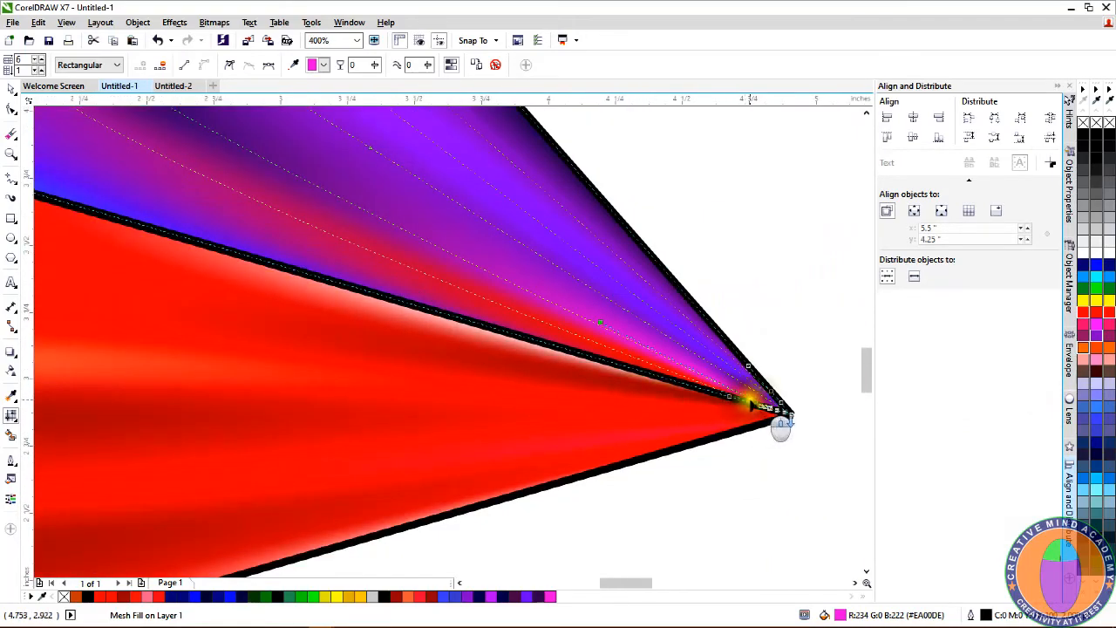
{"action": "scroll", "coordinate": [773, 429], "scroll_direction": "up", "scroll_amount": 1}
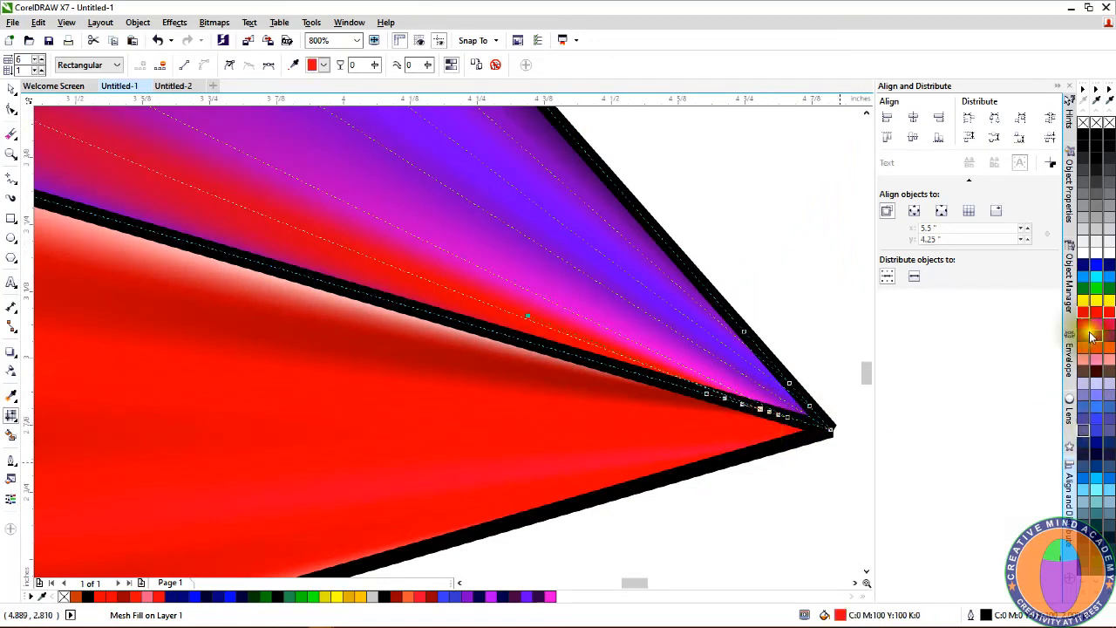
{"action": "left_click", "coordinate": [1095, 423]}
{"action": "scroll", "coordinate": [597, 432], "scroll_direction": "down", "scroll_amount": 3}
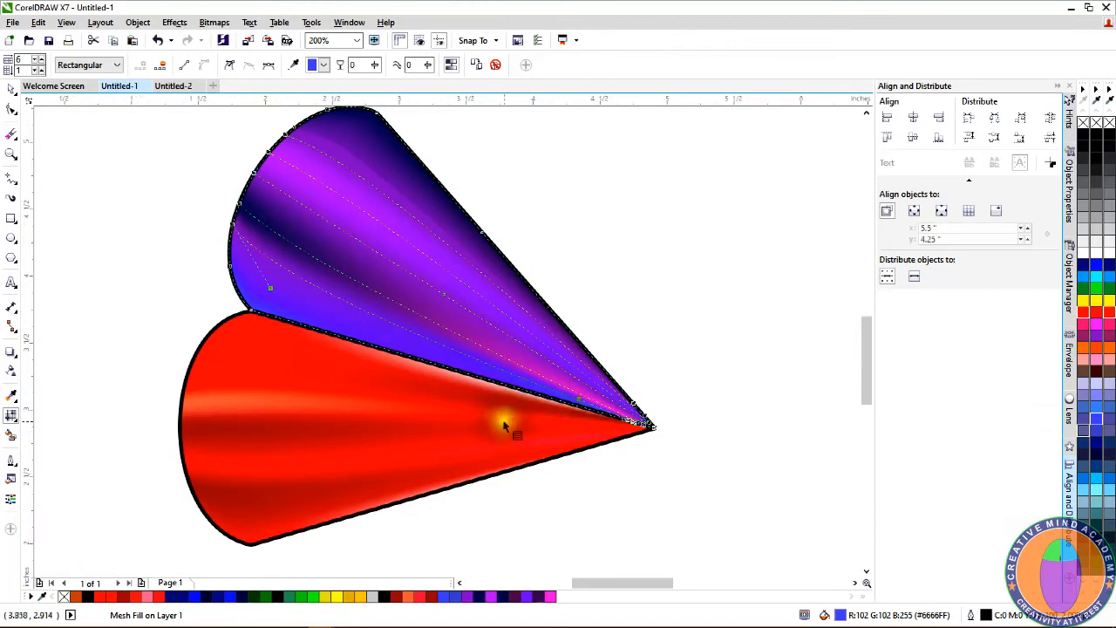
{"action": "scroll", "coordinate": [500, 426], "scroll_direction": "down", "scroll_amount": 1}
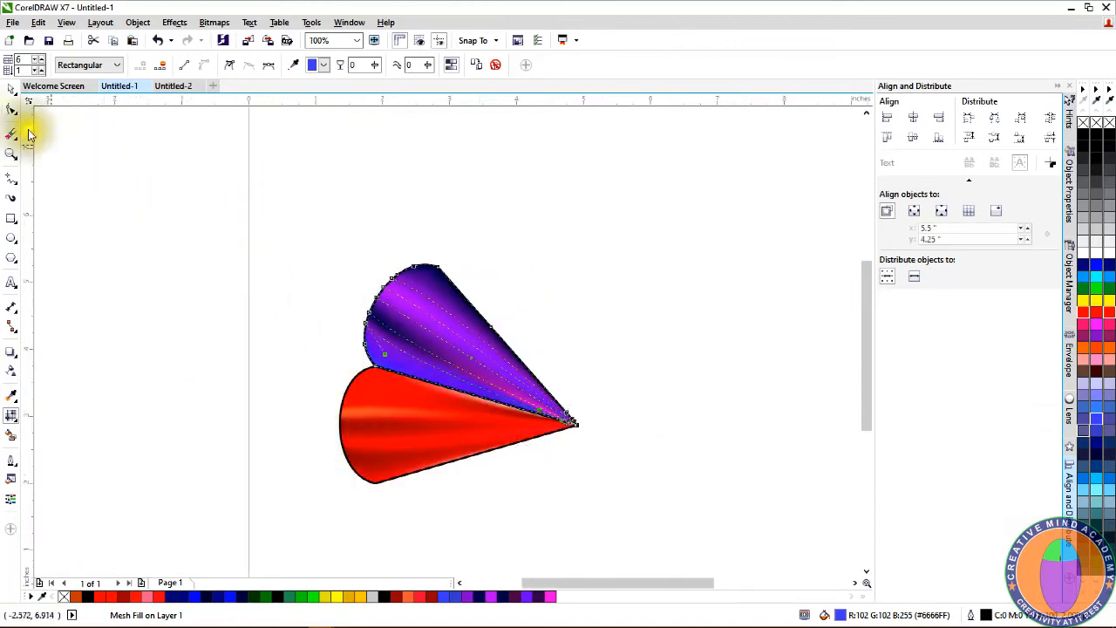
- Duplicate the purple shape by rotating it clockwise about its tip until the copy sits against its upper edge
{"action": "left_click", "coordinate": [12, 92]}
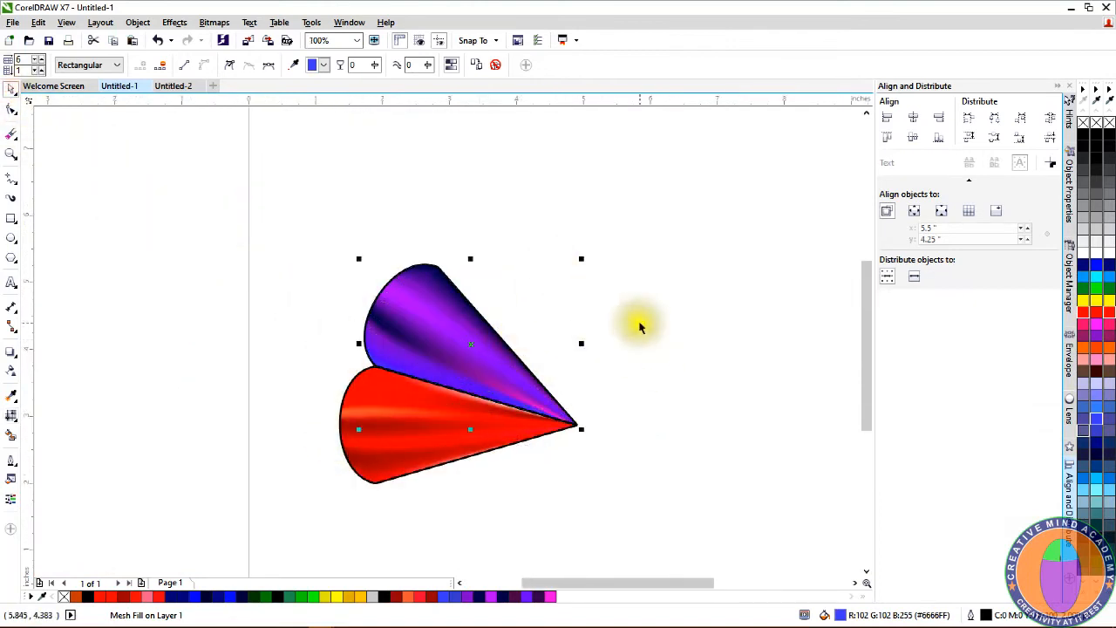
{"action": "left_click", "coordinate": [639, 324]}
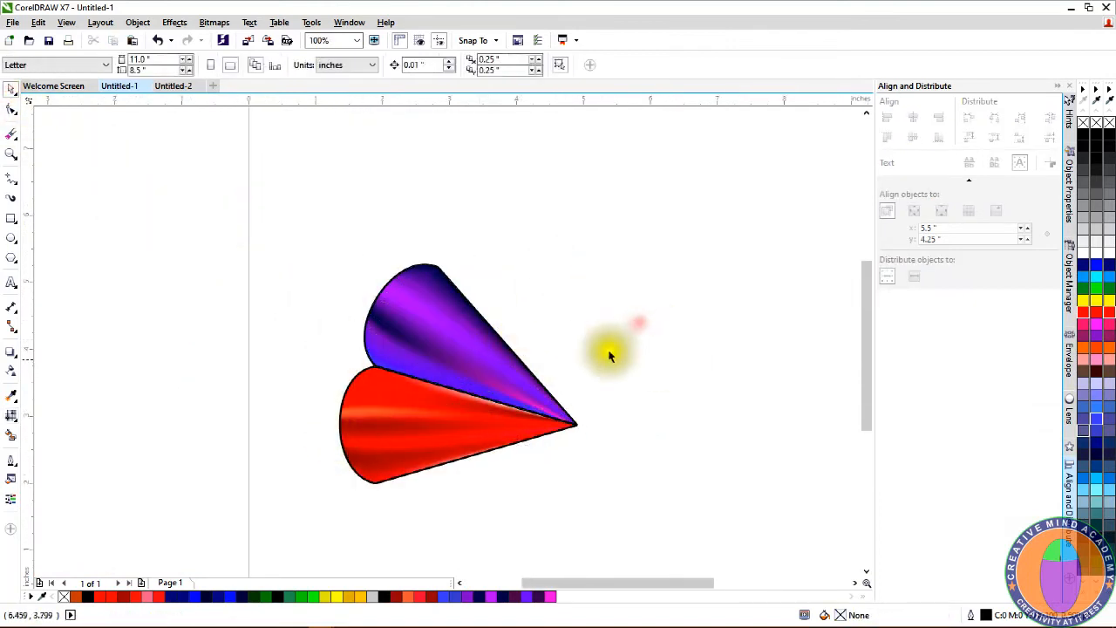
{"action": "left_click", "coordinate": [427, 305]}
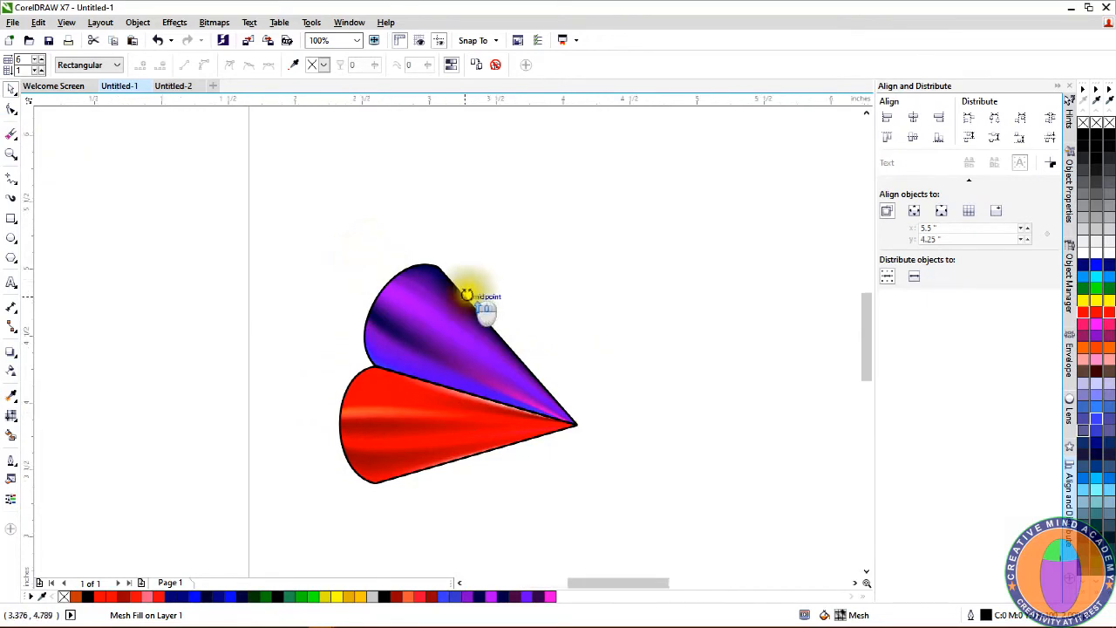
{"action": "scroll", "coordinate": [467, 293], "scroll_direction": "up", "scroll_amount": 1}
{"action": "left_click_drag", "start_coordinate": [251, 226], "coordinate": [495, 156]}
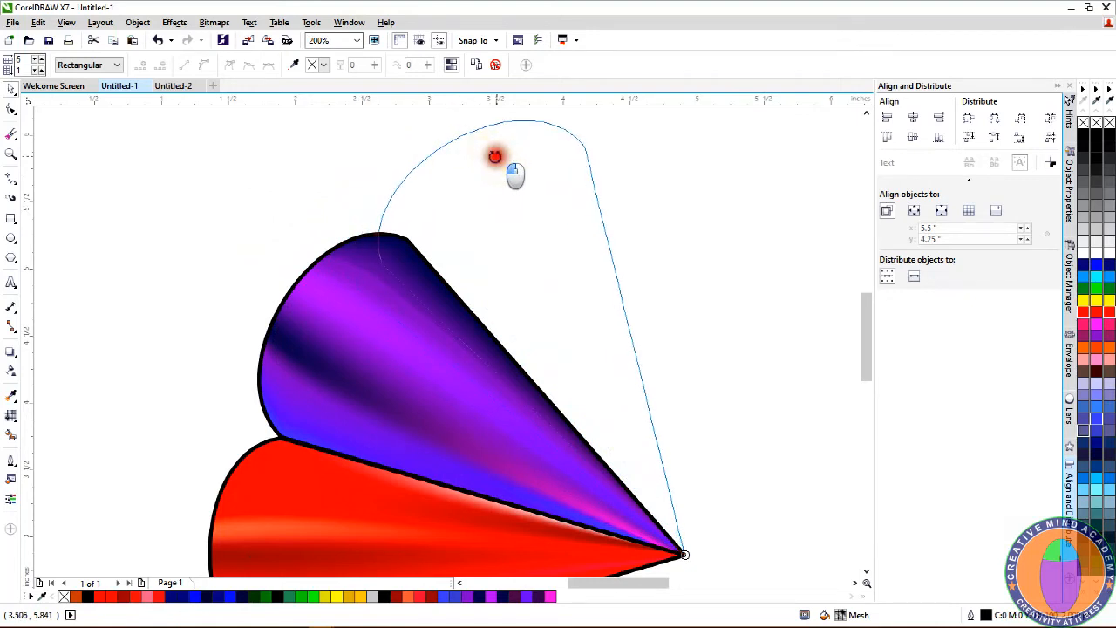
{"action": "left_click_drag", "start_coordinate": [494, 156], "coordinate": [536, 157]}
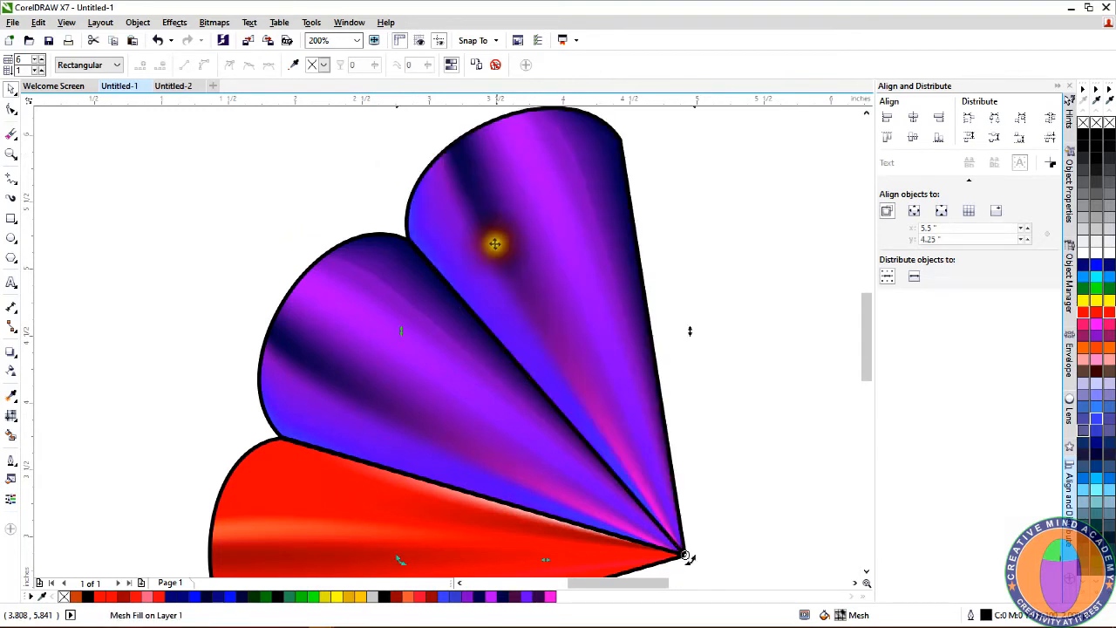
{"action": "scroll", "coordinate": [499, 251], "scroll_direction": "down", "scroll_amount": 2}
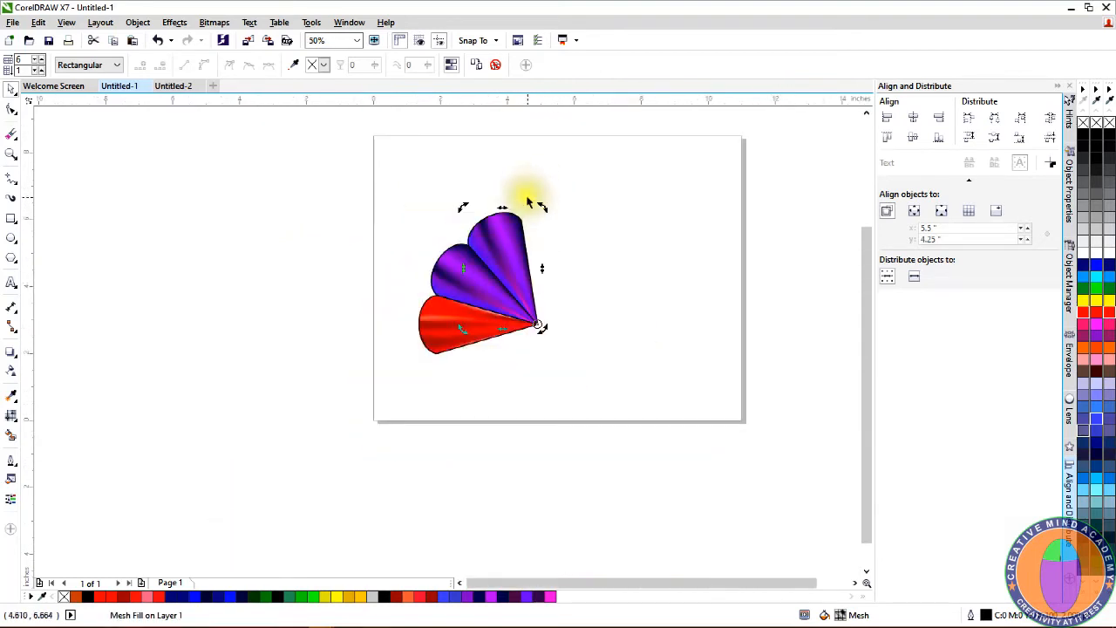
{"action": "scroll", "coordinate": [518, 204], "scroll_direction": "up", "scroll_amount": 2}
{"action": "scroll", "coordinate": [531, 219], "scroll_direction": "down", "scroll_amount": 1}
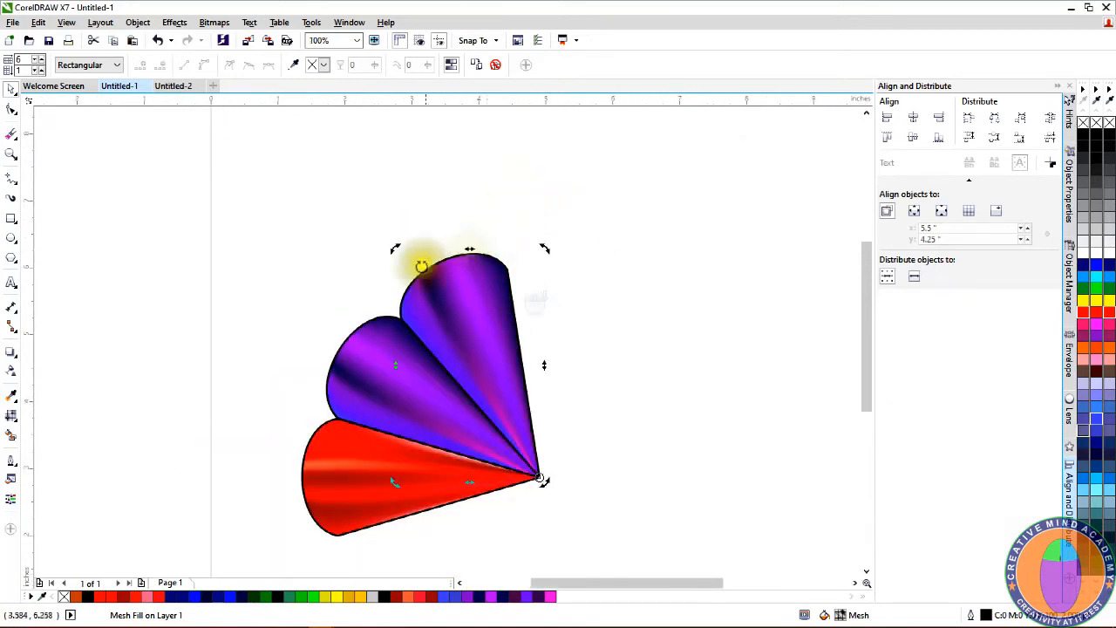
{"action": "left_click", "coordinate": [428, 216]}
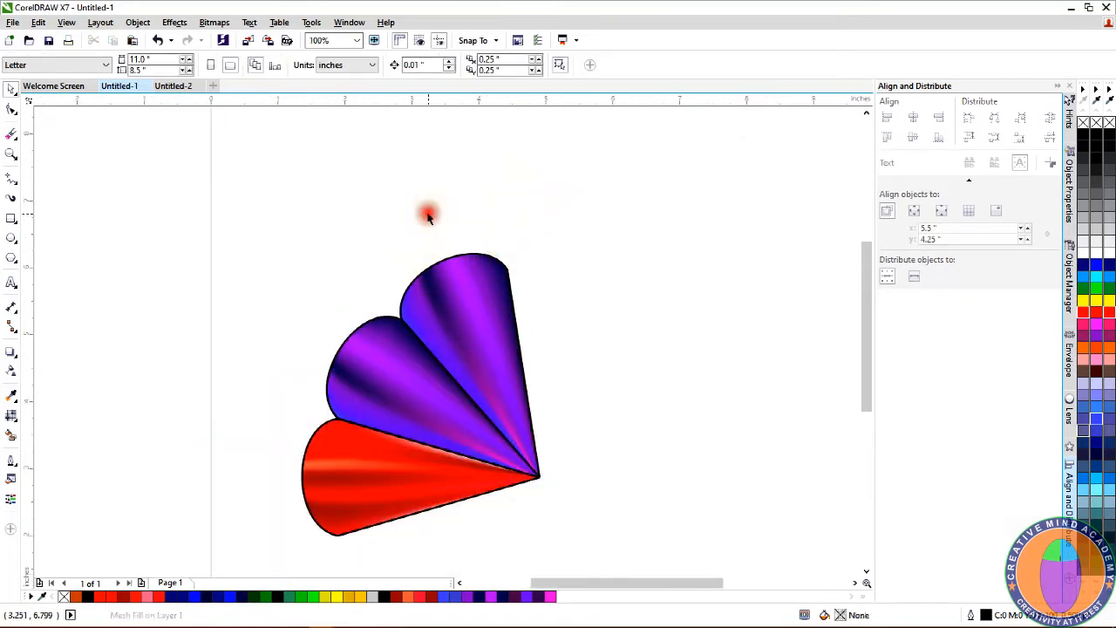
- Open the new copy's mesh fill and colour the lowest mesh node on its domed end green (C100 M0 Y100 K0)
{"action": "left_click", "coordinate": [462, 322]}
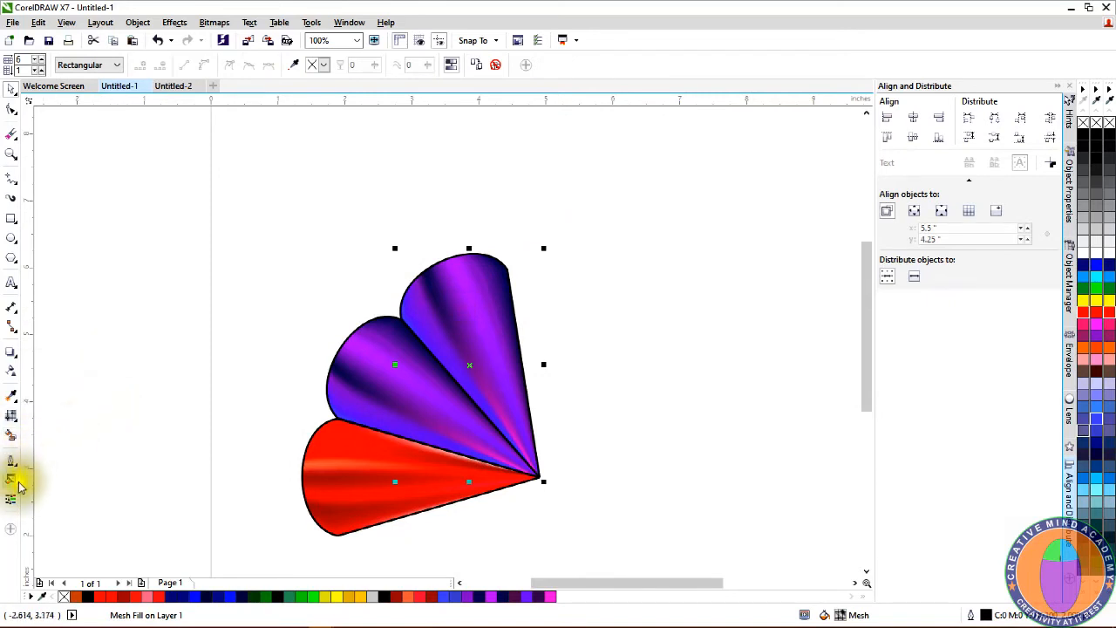
{"action": "left_click", "coordinate": [12, 417]}
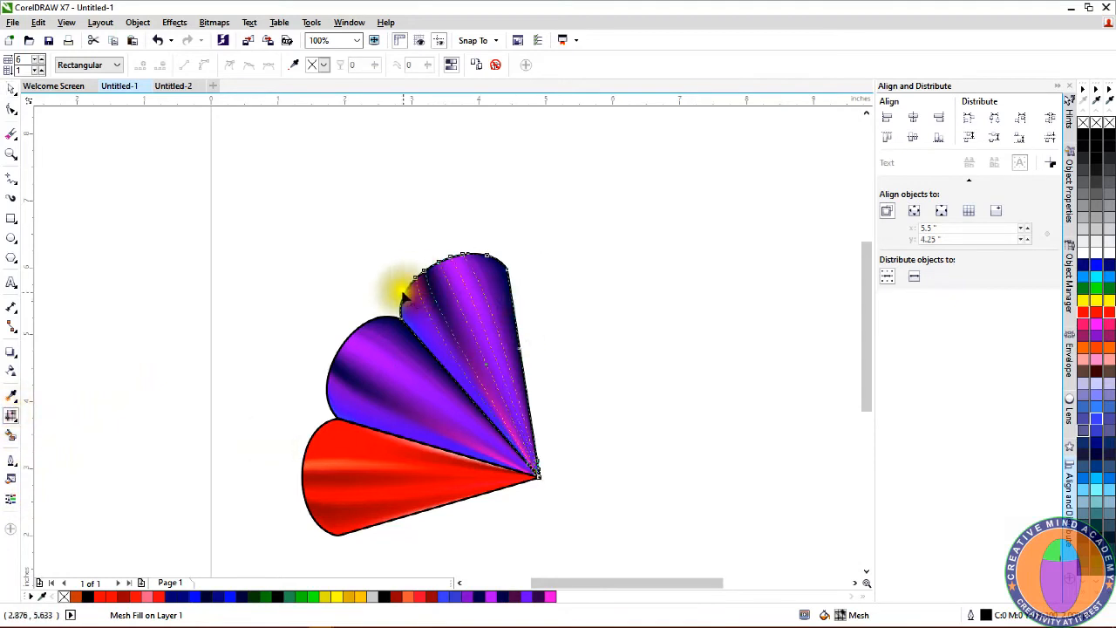
{"action": "scroll", "coordinate": [410, 292], "scroll_direction": "up", "scroll_amount": 2}
{"action": "left_click", "coordinate": [404, 299]}
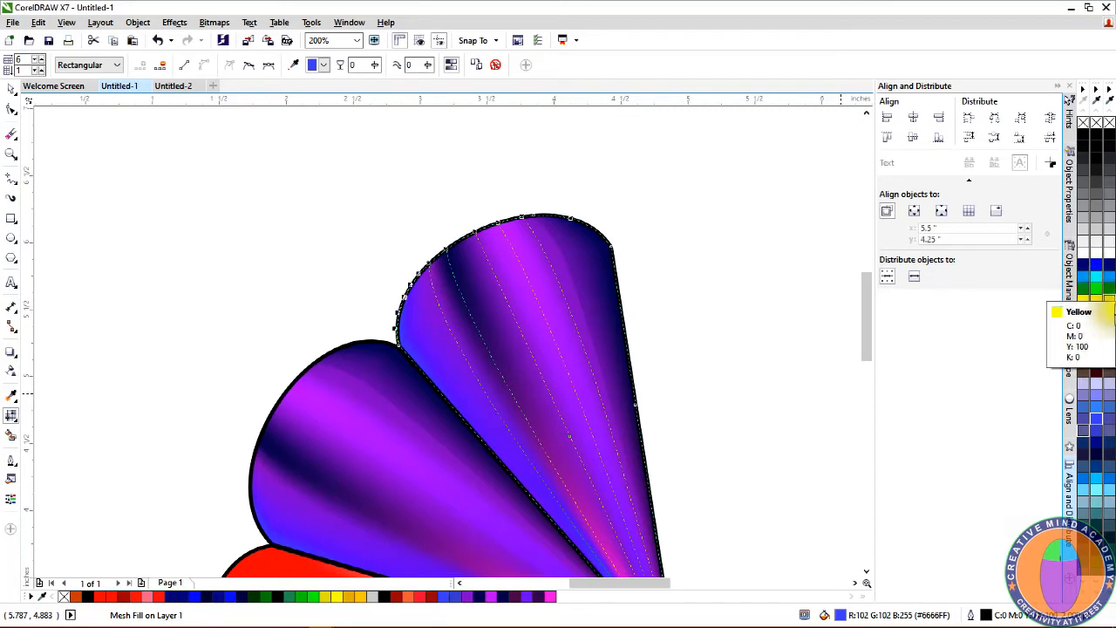
{"action": "left_click", "coordinate": [1098, 278]}
{"action": "left_click", "coordinate": [1085, 291]}
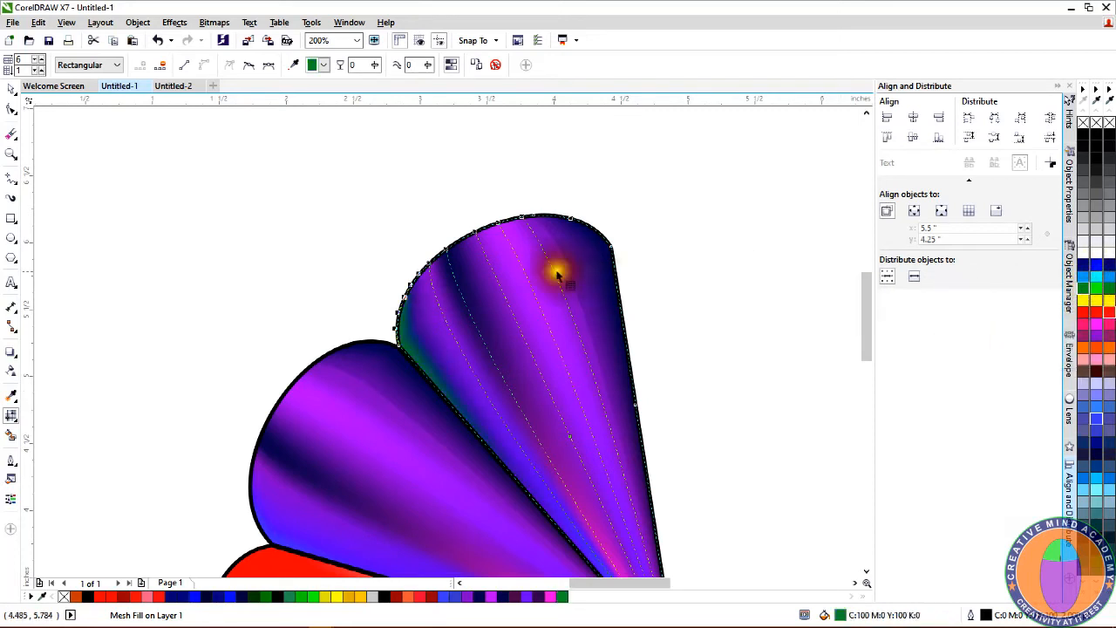
- Colour the next two mesh nodes along the copy's dome green and dark green (C84 M44 Y100 K50)
{"action": "left_click", "coordinate": [426, 261]}
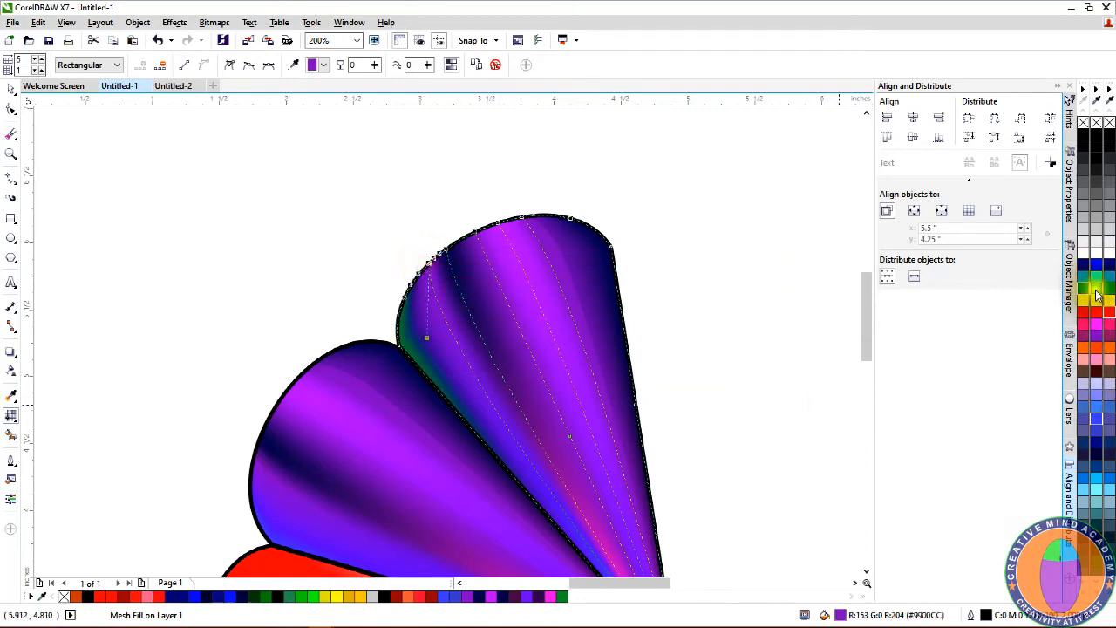
{"action": "left_click", "coordinate": [1109, 292]}
{"action": "left_click", "coordinate": [445, 250]}
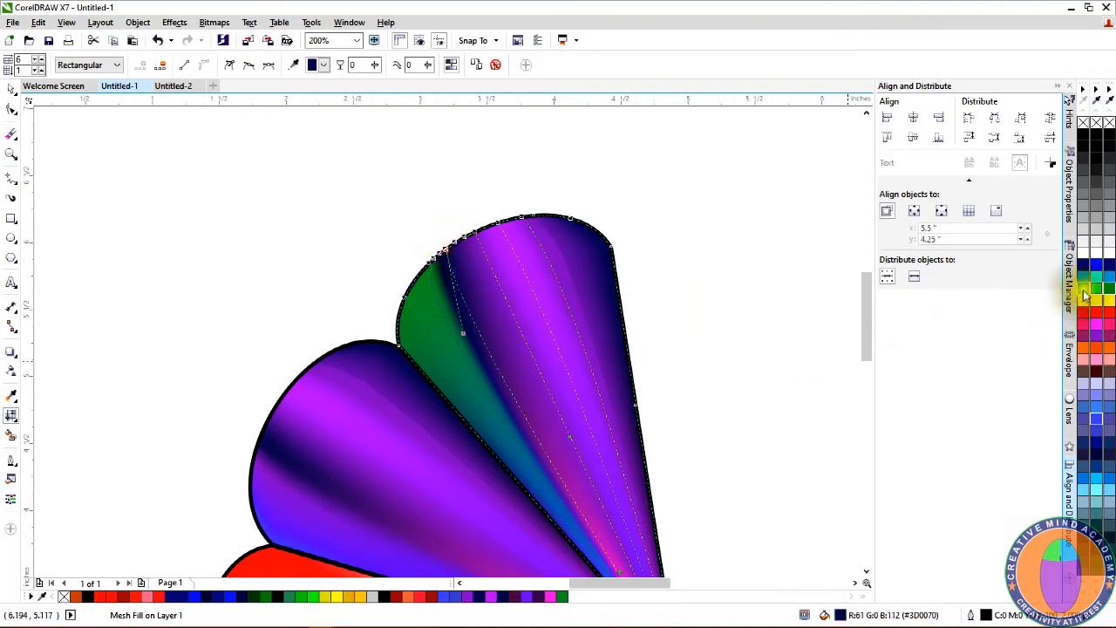
{"action": "left_click_drag", "start_coordinate": [1088, 291], "coordinate": [1073, 349]}
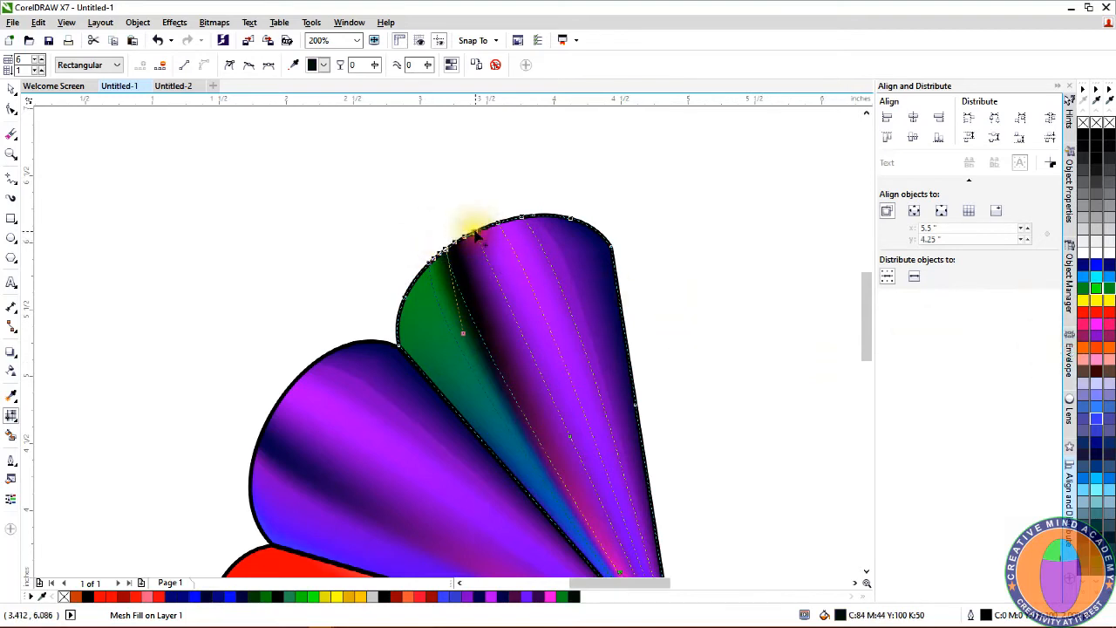
- Darken the following purple mesh node on the dome to near-black green (C100 M45 Y71 K46)
{"action": "left_click", "coordinate": [475, 233]}
{"action": "left_click", "coordinate": [1082, 291]}
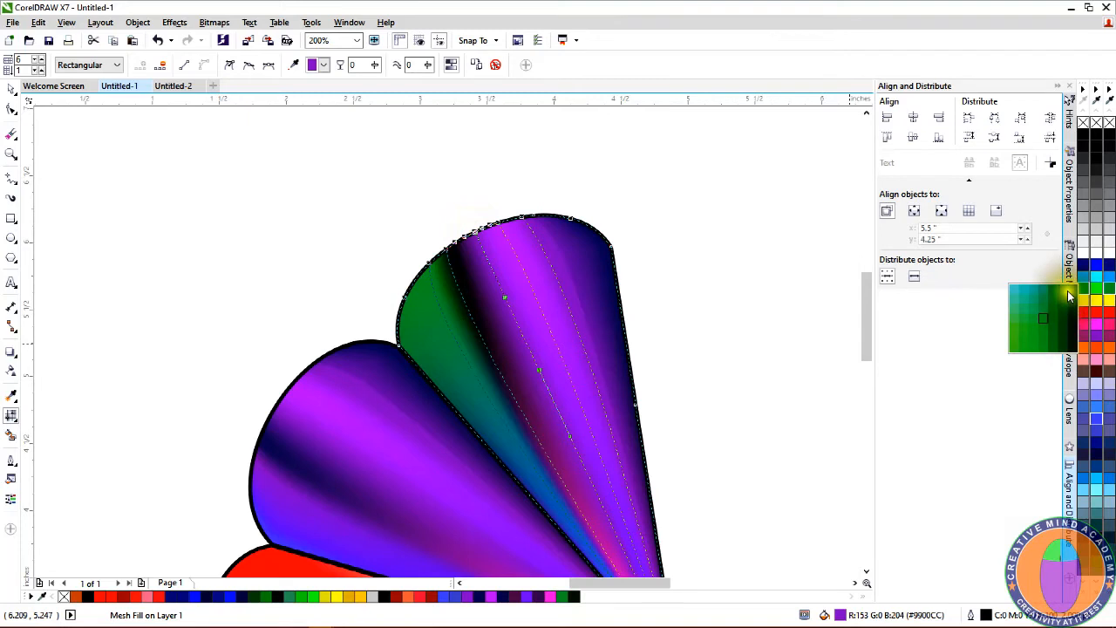
{"action": "left_click_drag", "start_coordinate": [1071, 295], "coordinate": [1071, 293]}
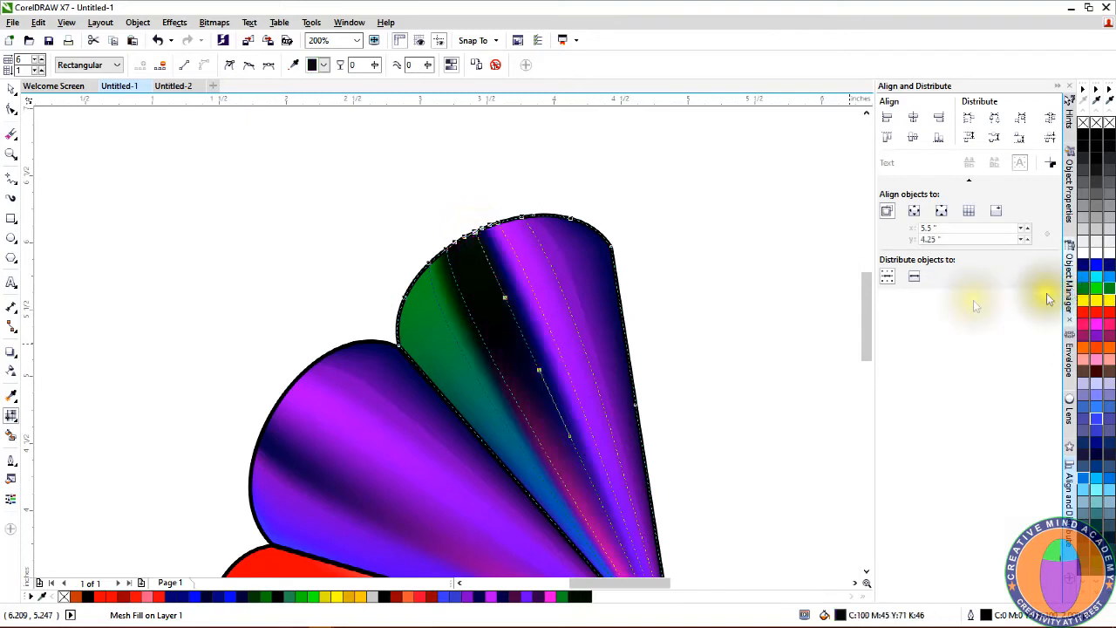
- Colour the two purple mesh nodes just beyond the dome's dark band green (C100 M0 Y100 K0)
{"action": "left_click", "coordinate": [494, 221]}
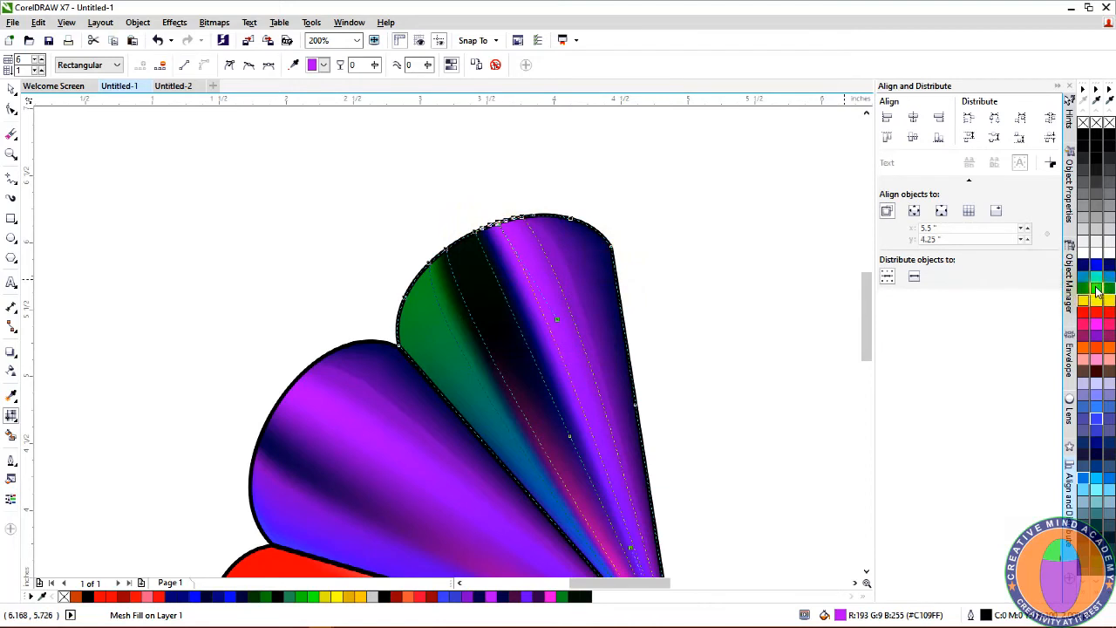
{"action": "left_click", "coordinate": [1097, 291]}
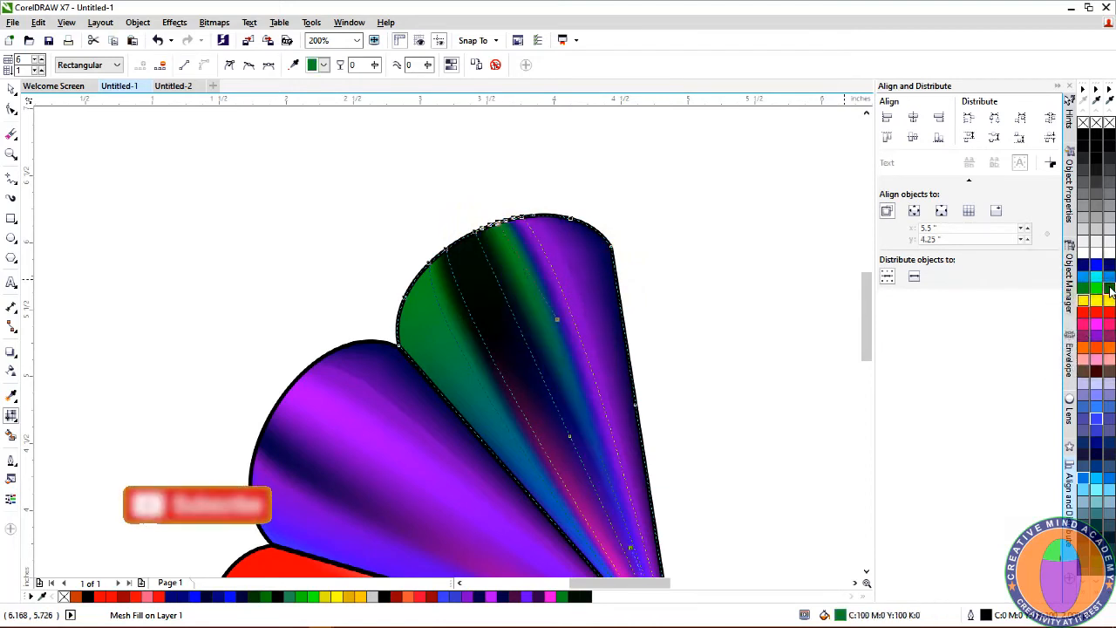
{"action": "left_click", "coordinate": [523, 218]}
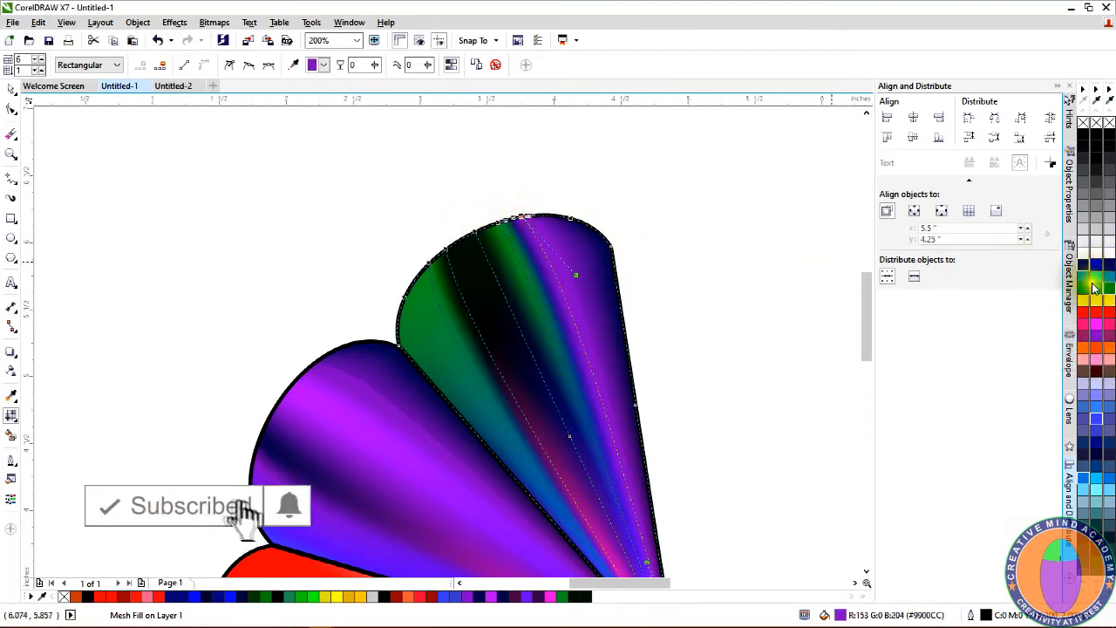
{"action": "left_click", "coordinate": [1094, 288]}
- Colour the navy mesh node near the dome's far corner dark green, and recolour the C84 M44 Y100 K50 dome node green (C100 M0 Y100 K0)
{"action": "left_click", "coordinate": [608, 243]}
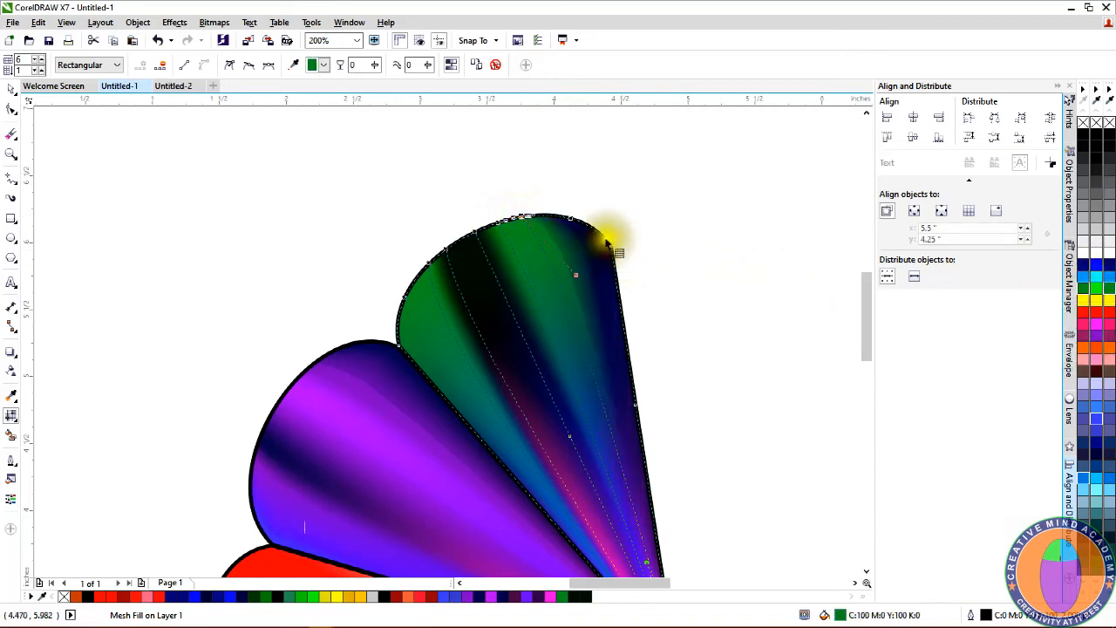
{"action": "left_click", "coordinate": [568, 214]}
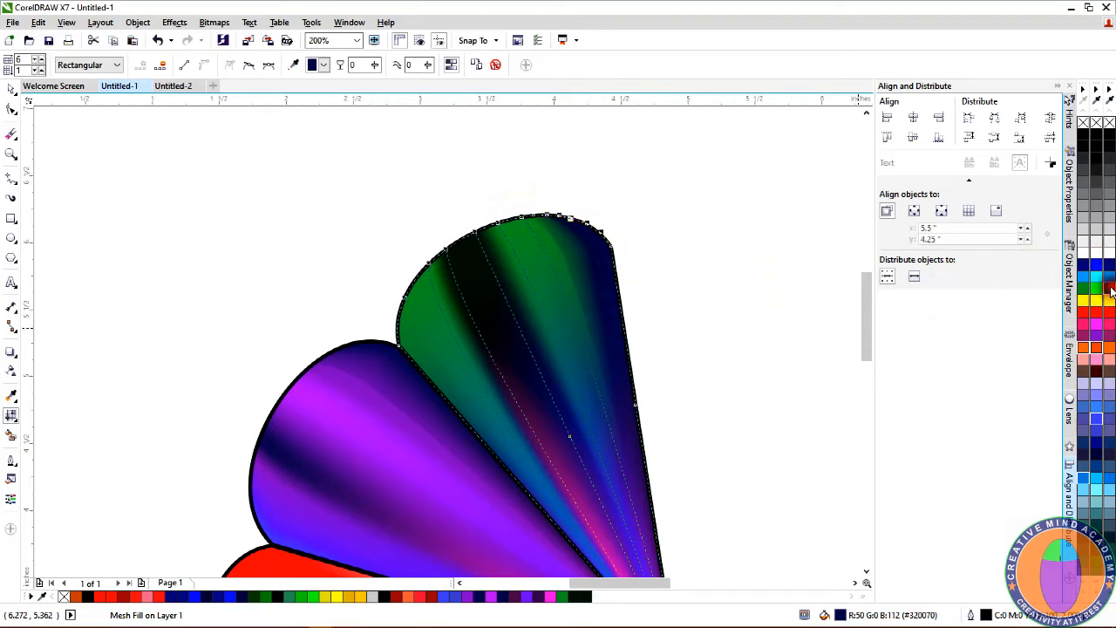
{"action": "left_click", "coordinate": [1110, 291]}
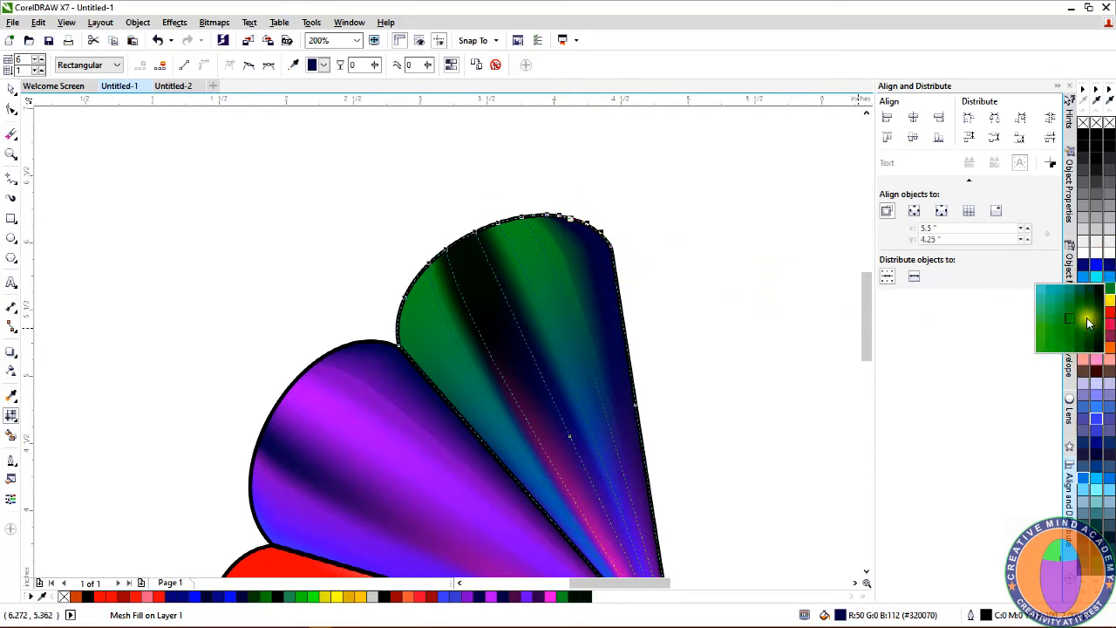
{"action": "left_click", "coordinate": [1089, 324]}
{"action": "scroll", "coordinate": [572, 327], "scroll_direction": "down", "scroll_amount": 1}
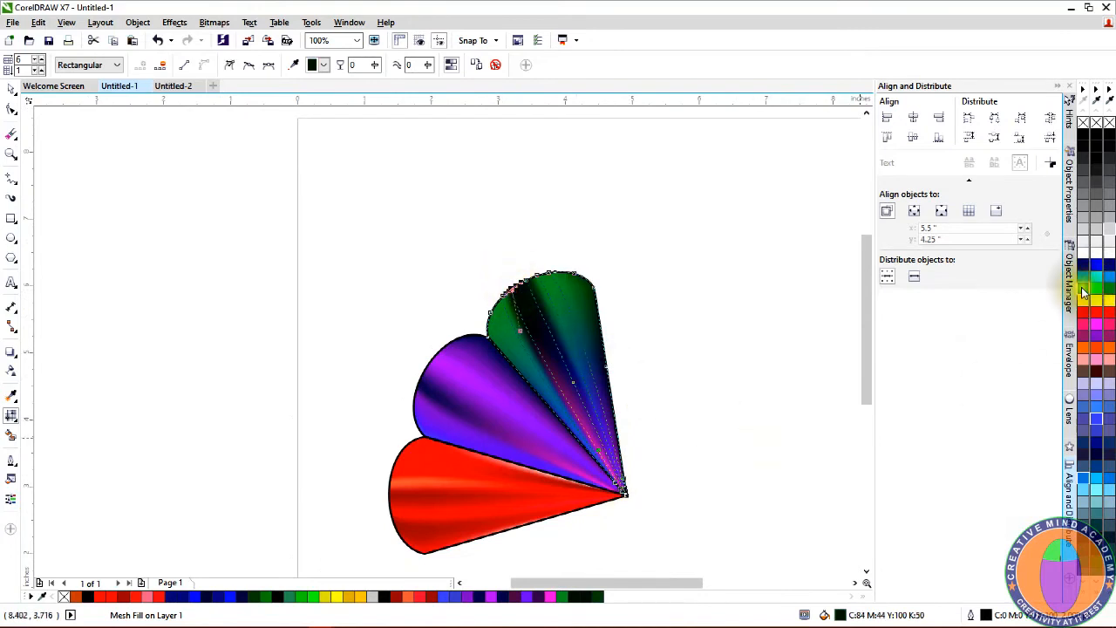
{"action": "left_click", "coordinate": [1084, 292]}
- At the copy's tip, colour the blue mesh node light green (C62 M0 Y80 K0) and the violet node near the far edge bright green (#00FF00)
{"action": "scroll", "coordinate": [618, 497], "scroll_direction": "up", "scroll_amount": 1}
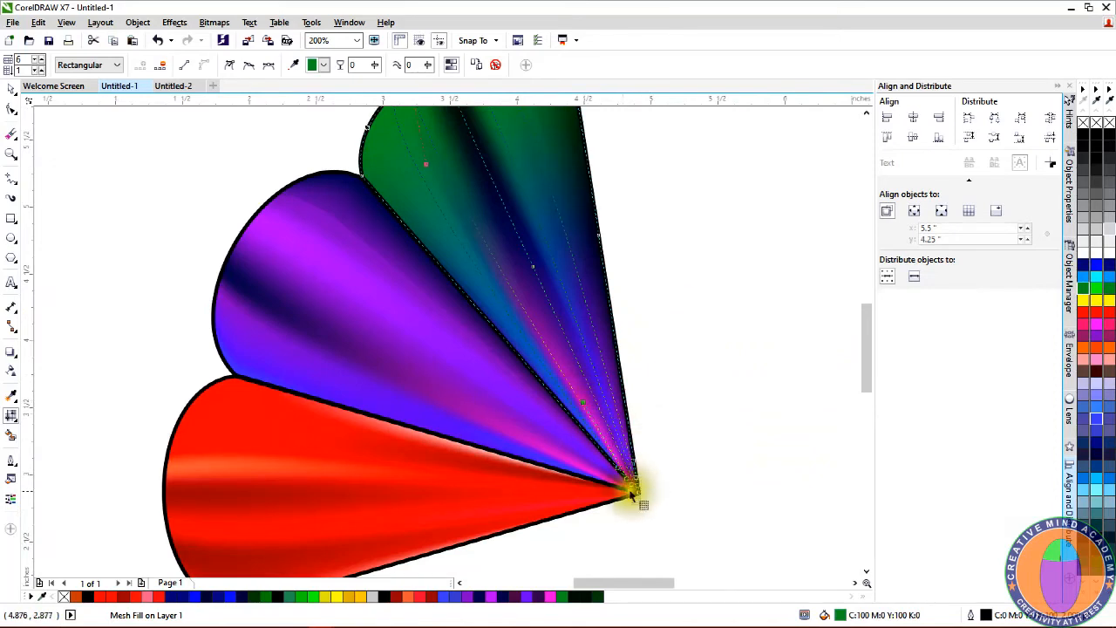
{"action": "scroll", "coordinate": [636, 487], "scroll_direction": "up", "scroll_amount": 2}
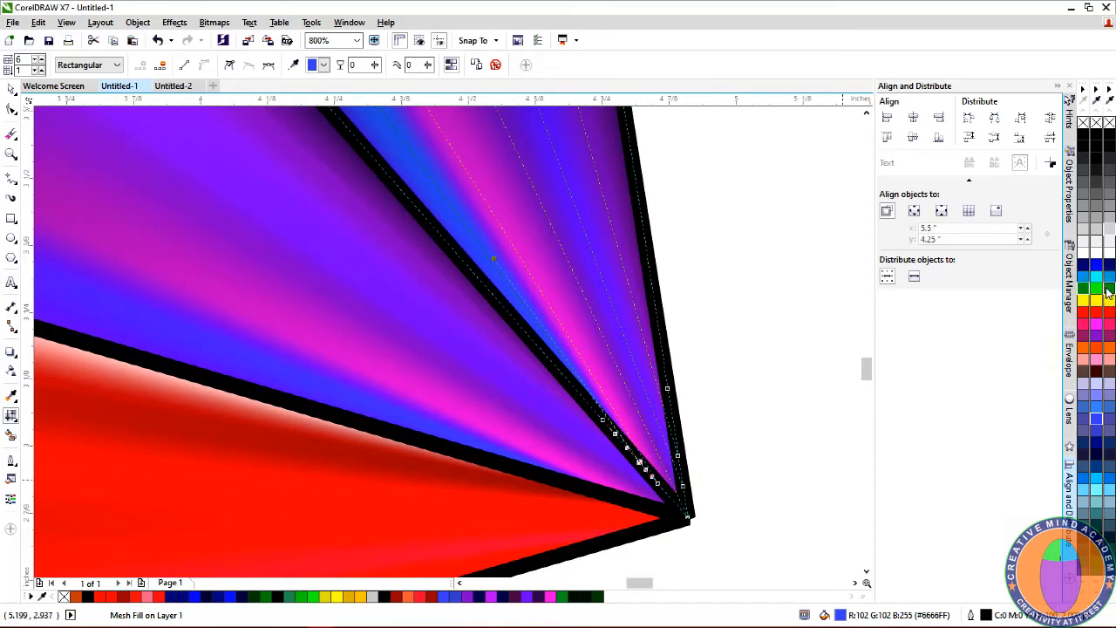
{"action": "left_click", "coordinate": [1108, 292]}
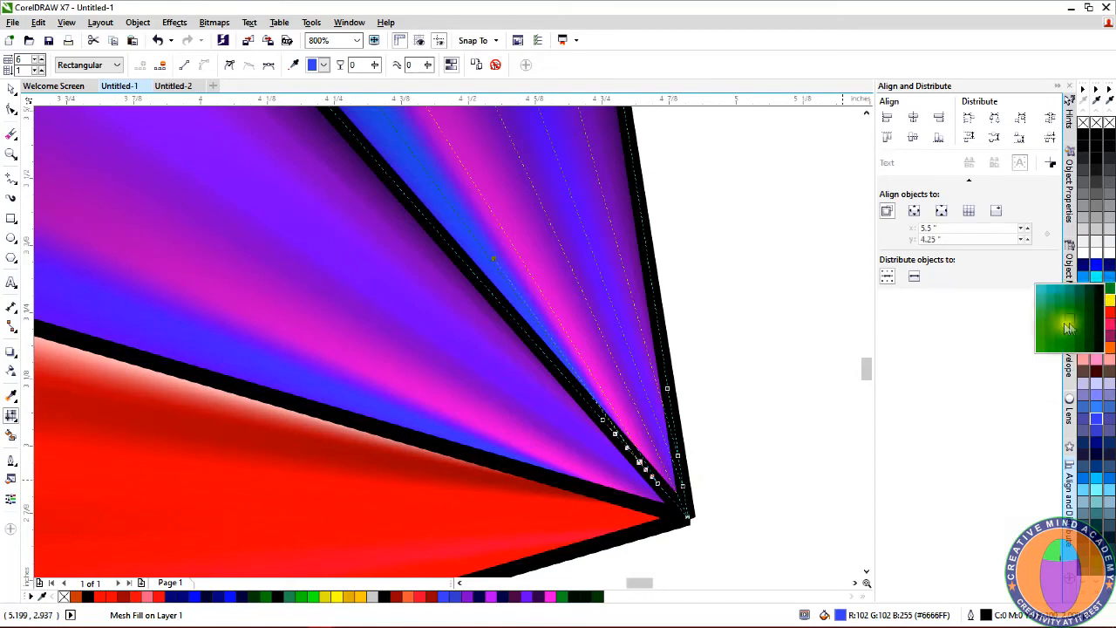
{"action": "left_click", "coordinate": [1041, 319]}
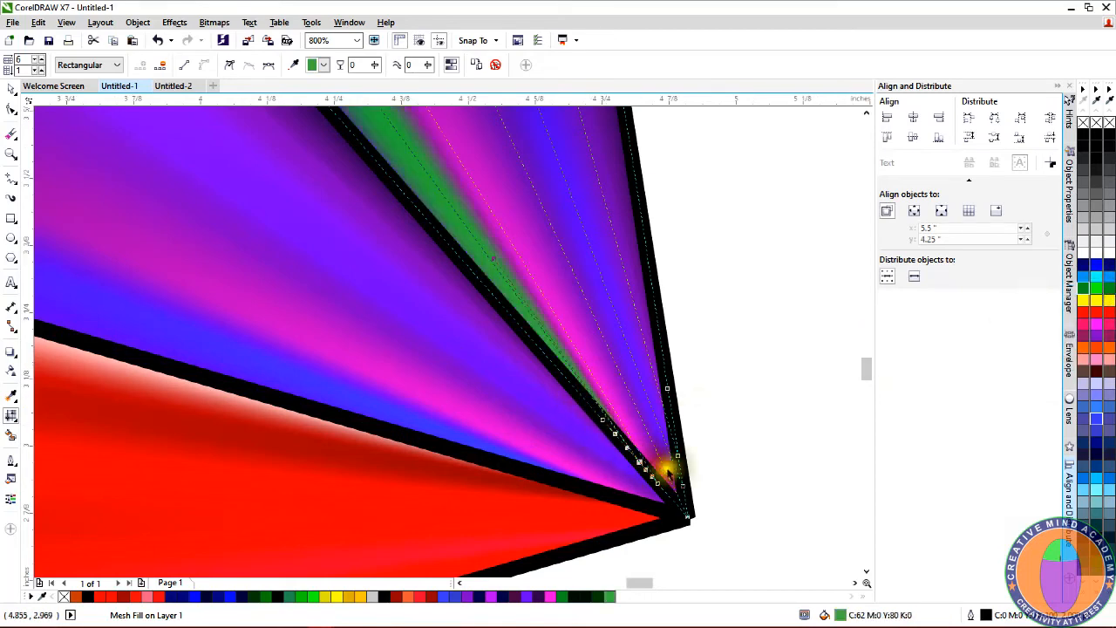
{"action": "left_click", "coordinate": [684, 486]}
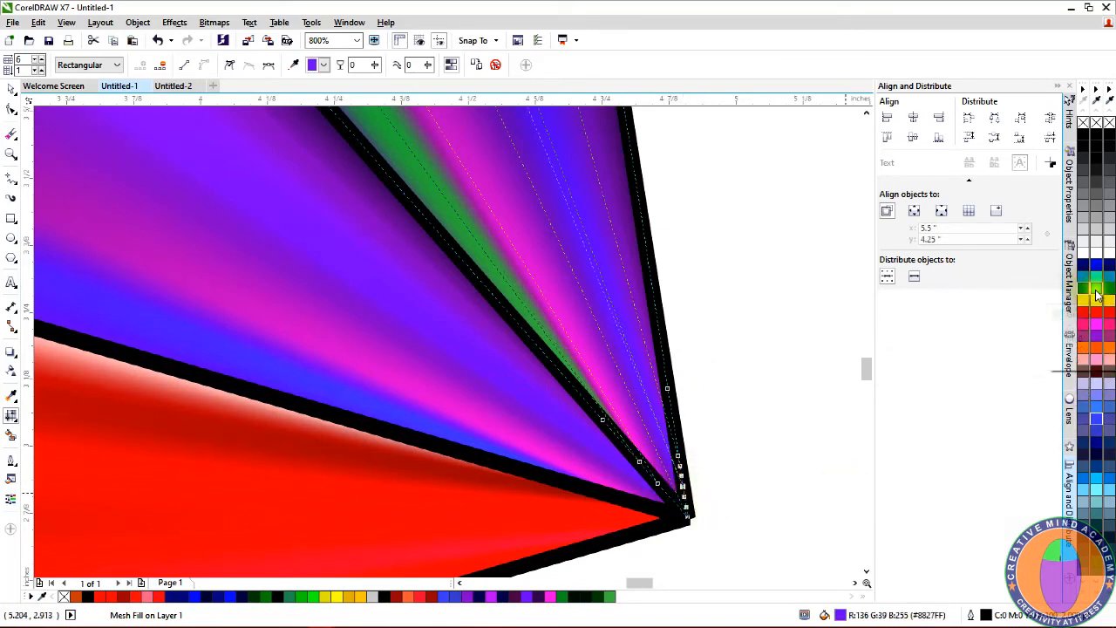
{"action": "left_click", "coordinate": [1086, 291]}
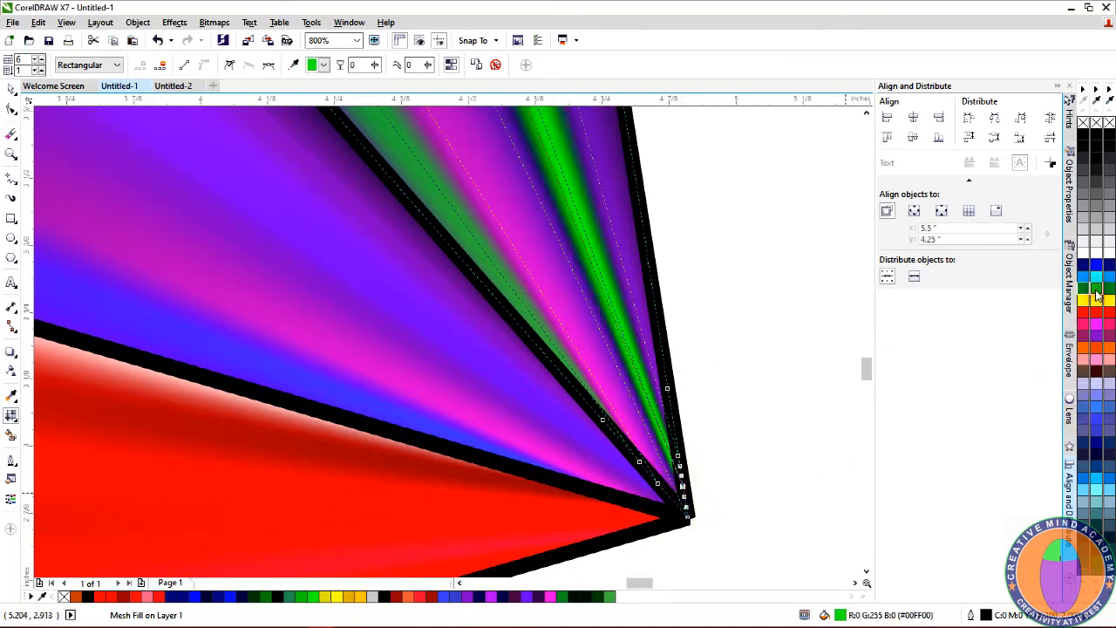
- Replace the magenta near the copy's tip with green and recolour the light green mesh node bright green (#00FF00)
{"action": "left_click", "coordinate": [688, 522]}
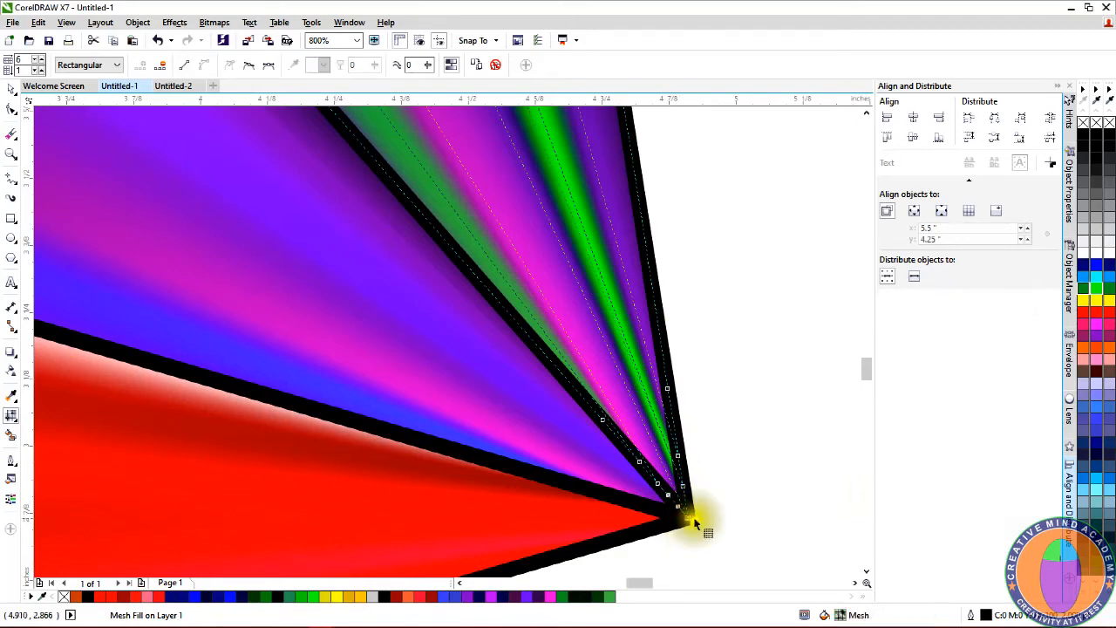
{"action": "left_click", "coordinate": [1111, 292]}
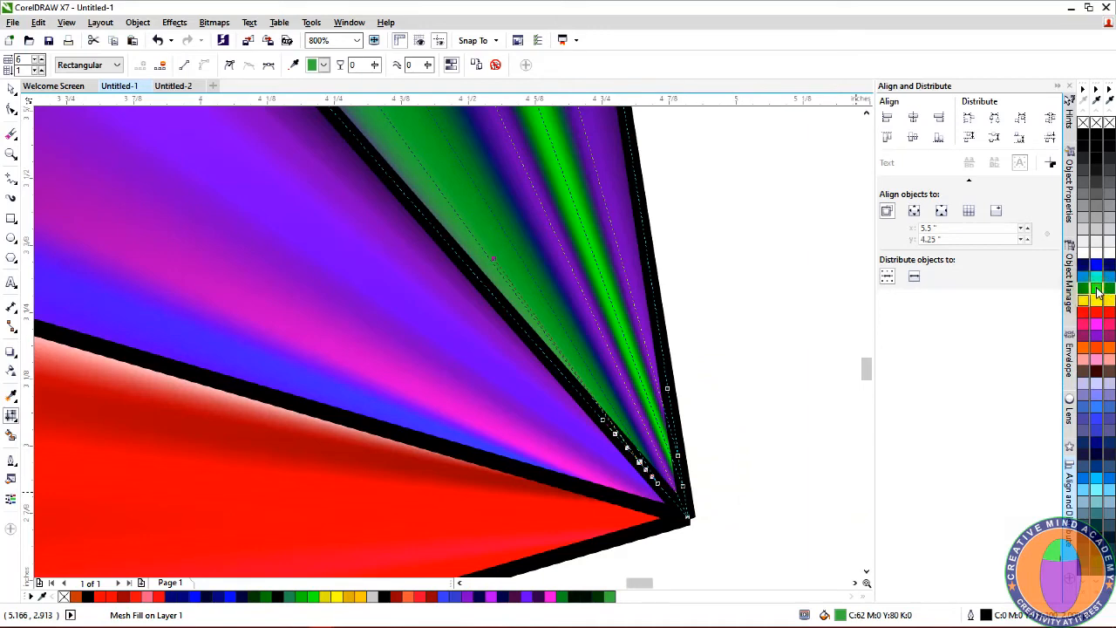
{"action": "left_click", "coordinate": [1097, 292]}
- Colour the purple mesh node at the very tip of the copy near-black green (C100 M45 Y71 K46)
{"action": "scroll", "coordinate": [682, 436], "scroll_direction": "down", "scroll_amount": 2}
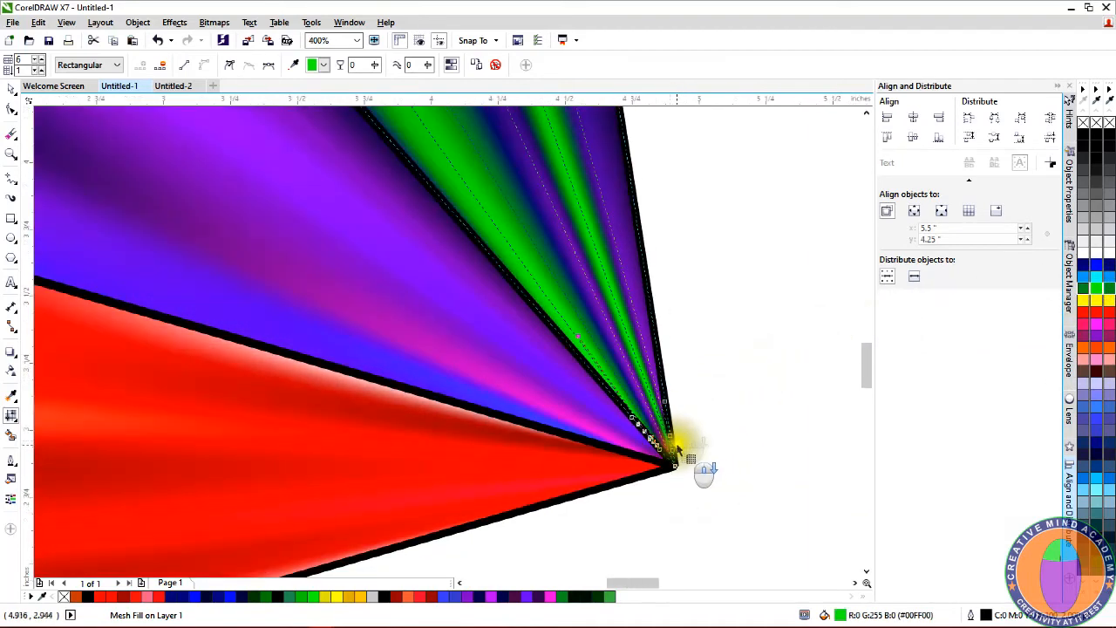
{"action": "scroll", "coordinate": [689, 449], "scroll_direction": "up", "scroll_amount": 2}
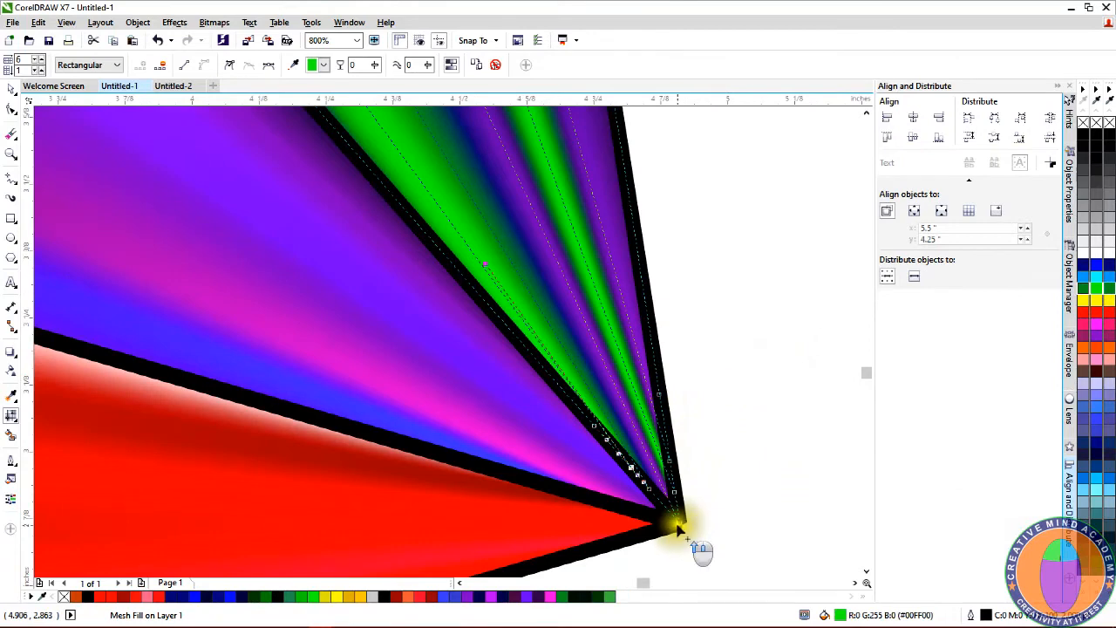
{"action": "scroll", "coordinate": [679, 528], "scroll_direction": "up", "scroll_amount": 3}
{"action": "left_click", "coordinate": [696, 512]}
{"action": "scroll", "coordinate": [1108, 347], "scroll_direction": "down", "scroll_amount": 2}
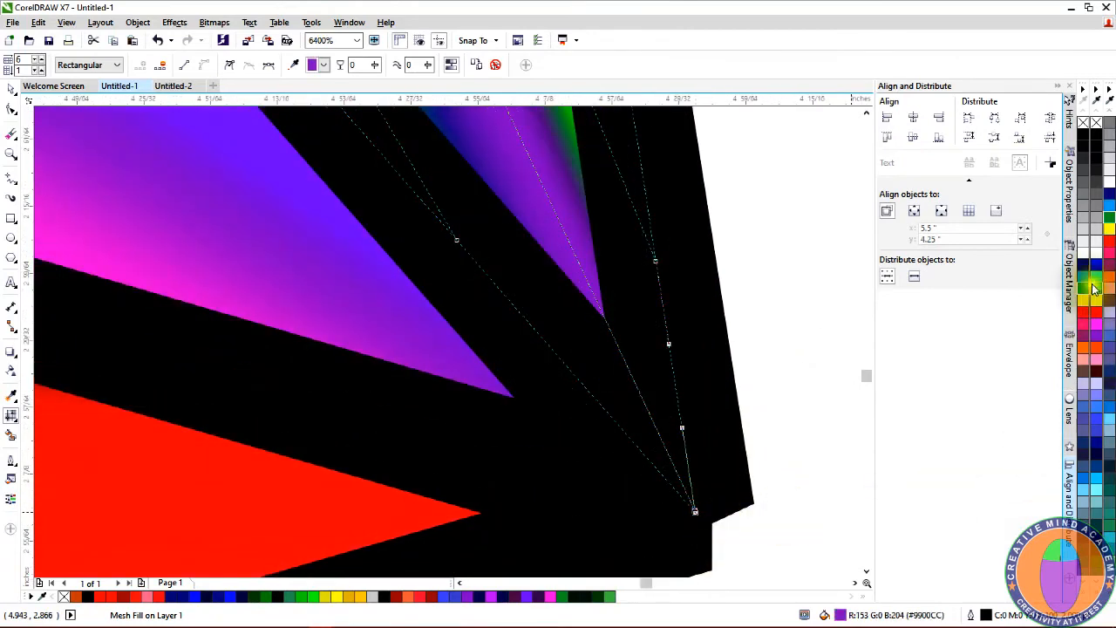
{"action": "left_click", "coordinate": [1110, 220]}
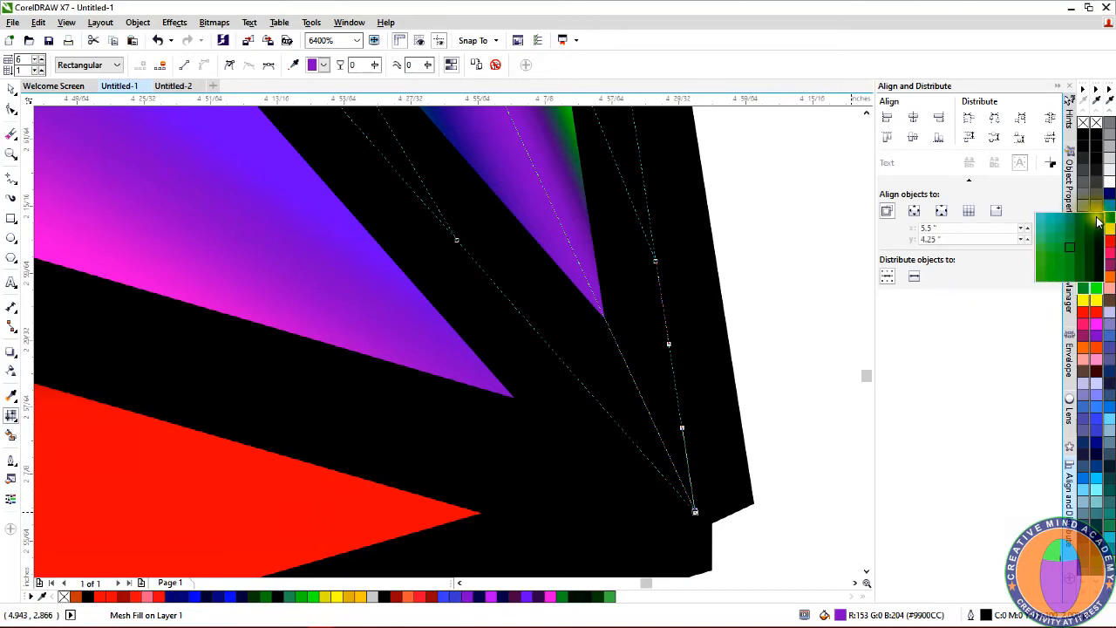
{"action": "left_click", "coordinate": [1099, 223]}
{"action": "scroll", "coordinate": [585, 443], "scroll_direction": "down", "scroll_amount": 3}
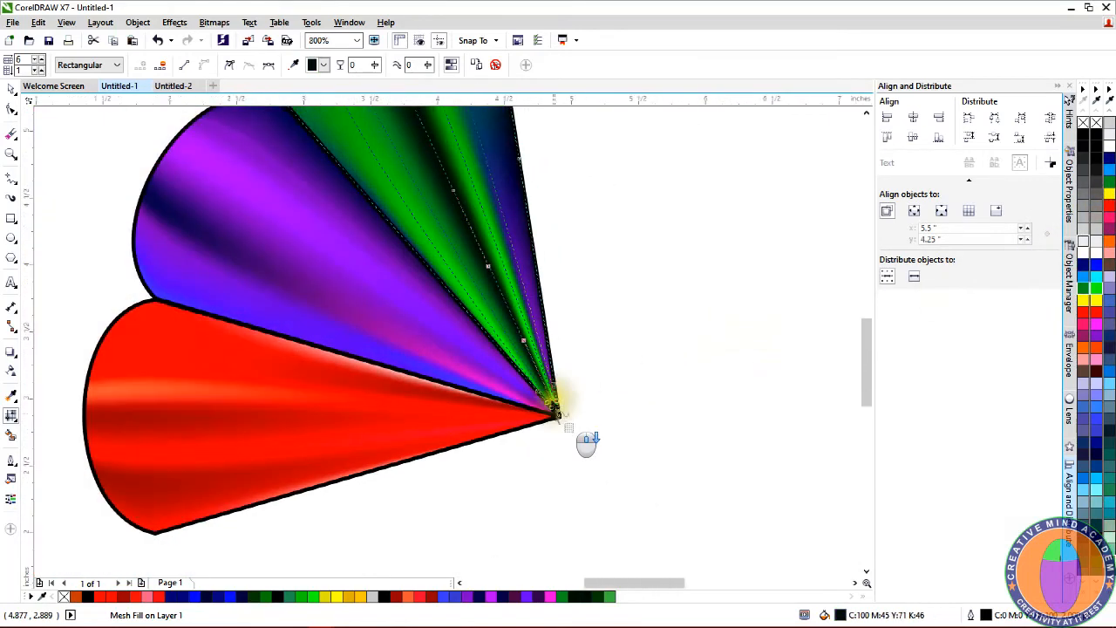
- Colour the two remaining purple mesh nodes along the far edge near the tip green (C100 M0 Y100 K0)
{"action": "scroll", "coordinate": [558, 383], "scroll_direction": "up", "scroll_amount": 2}
{"action": "left_click", "coordinate": [561, 494]}
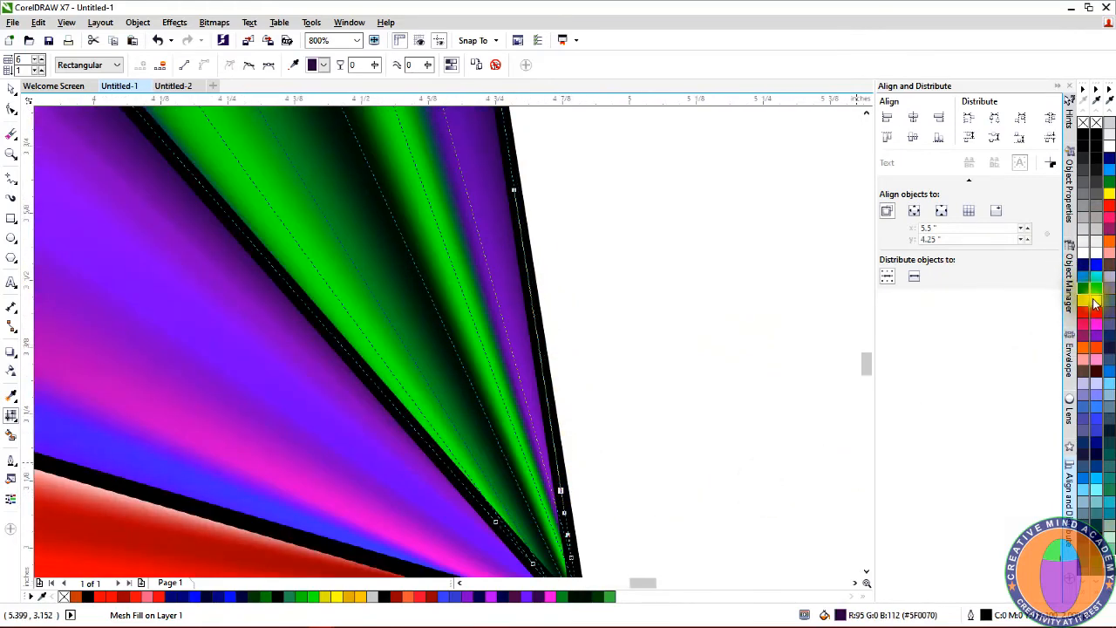
{"action": "left_click", "coordinate": [1084, 291]}
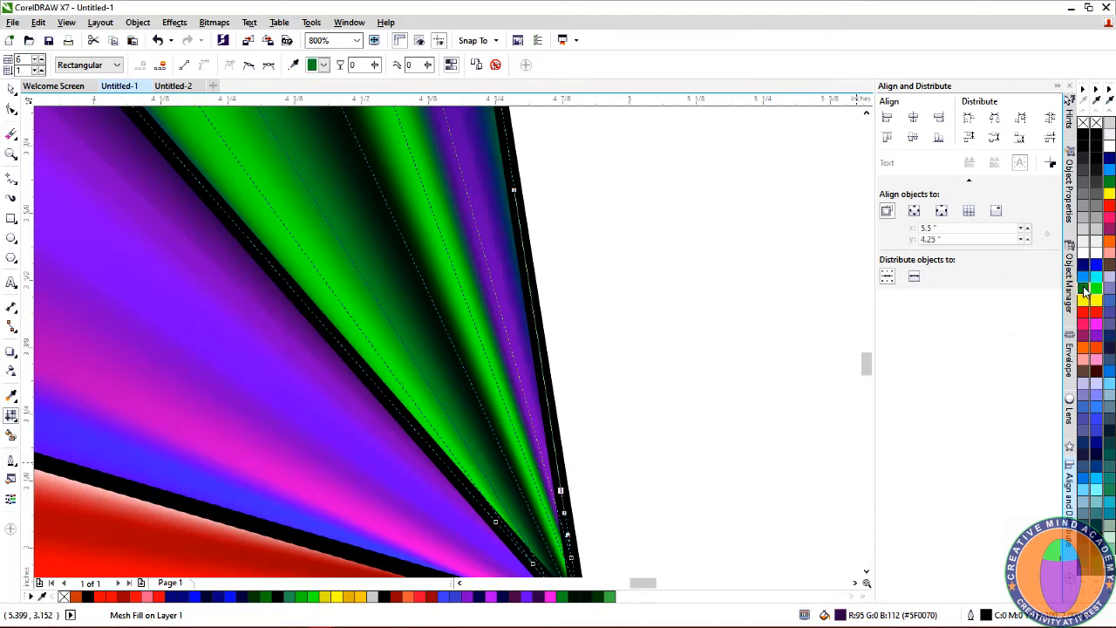
{"action": "left_click", "coordinate": [572, 555]}
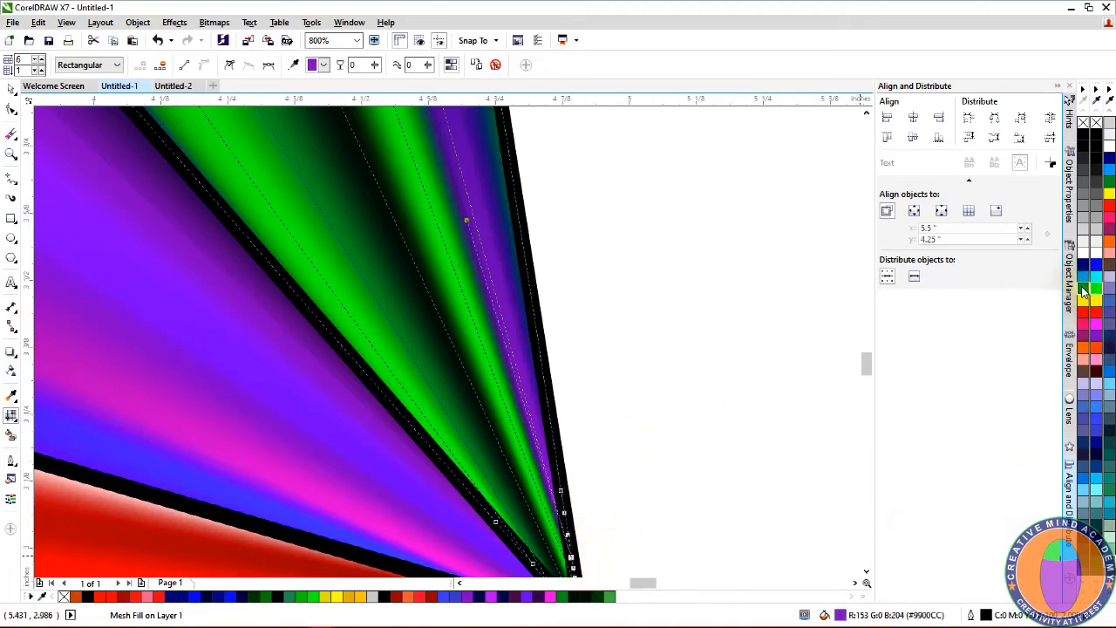
{"action": "left_click", "coordinate": [1084, 292]}
{"action": "scroll", "coordinate": [668, 428], "scroll_direction": "down", "scroll_amount": 7}
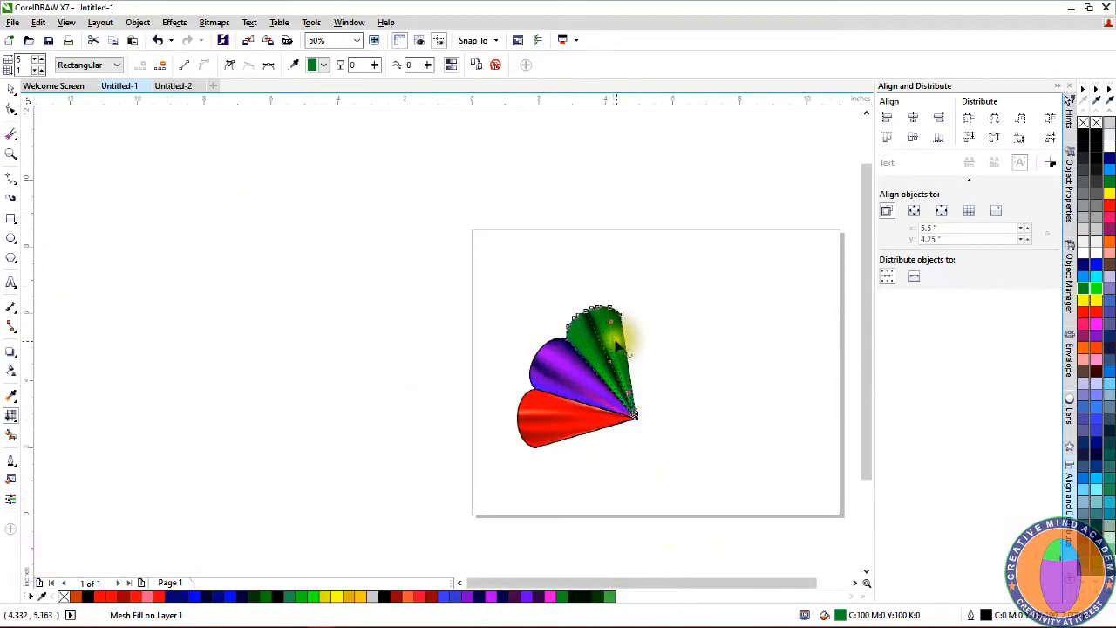
{"action": "scroll", "coordinate": [619, 347], "scroll_direction": "up", "scroll_amount": 2}
- Duplicate the green shape by rotating it clockwise about its tip until the copy sits against its far edge
{"action": "left_click", "coordinate": [11, 89]}
{"action": "scroll", "coordinate": [550, 397], "scroll_direction": "down", "scroll_amount": 2}
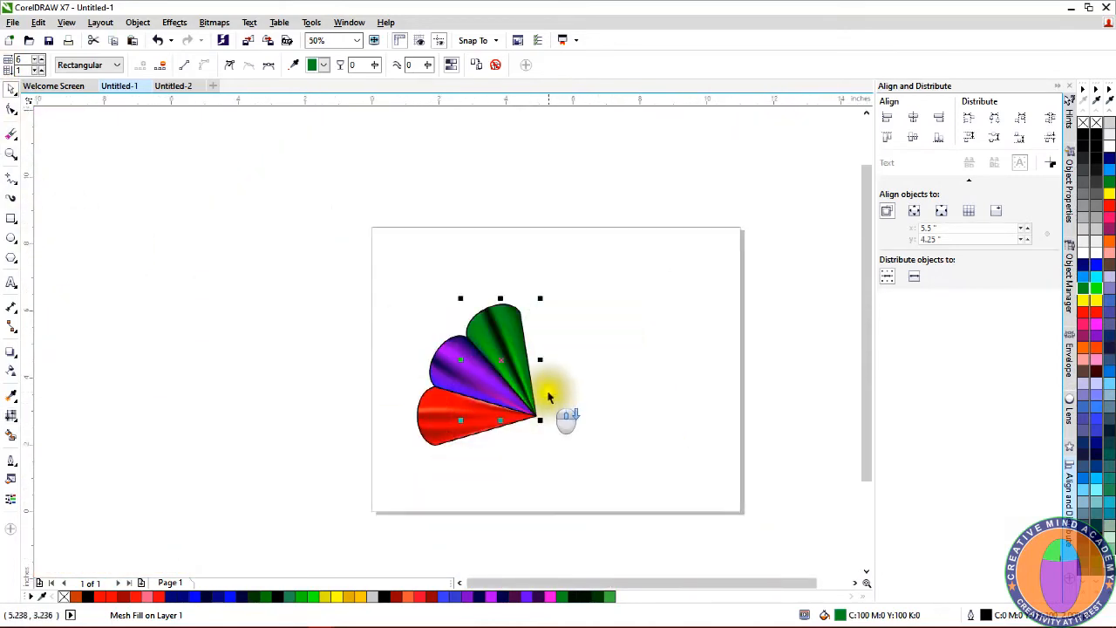
{"action": "scroll", "coordinate": [549, 397], "scroll_direction": "up", "scroll_amount": 2}
{"action": "left_click", "coordinate": [568, 294]}
{"action": "left_click", "coordinate": [463, 322]}
{"action": "left_click", "coordinate": [463, 322]}
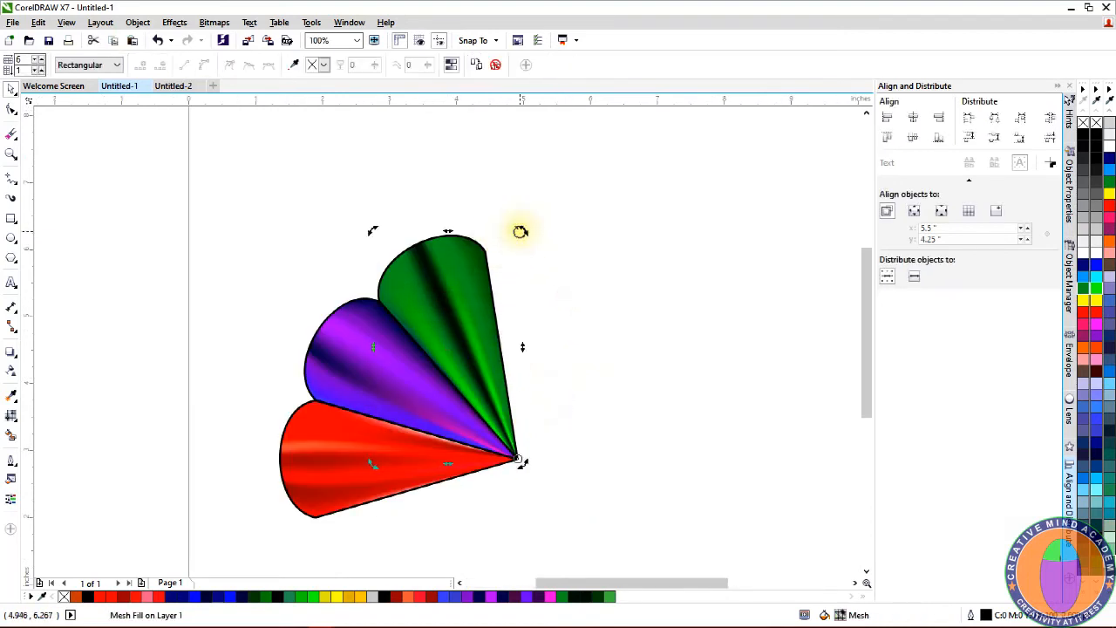
{"action": "left_click_drag", "start_coordinate": [521, 232], "coordinate": [655, 252]}
- Recolour the mesh nodes at the near corner of the green copy's domed end in a dark orange-yellow shade
{"action": "scroll", "coordinate": [491, 283], "scroll_direction": "down", "scroll_amount": 2}
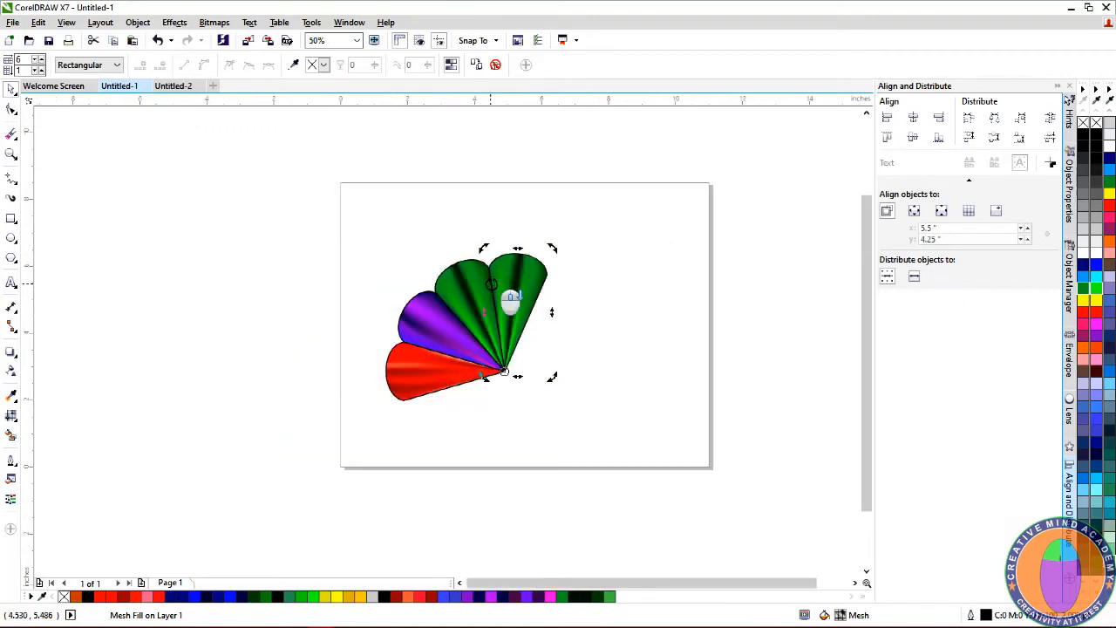
{"action": "scroll", "coordinate": [491, 274], "scroll_direction": "up", "scroll_amount": 4}
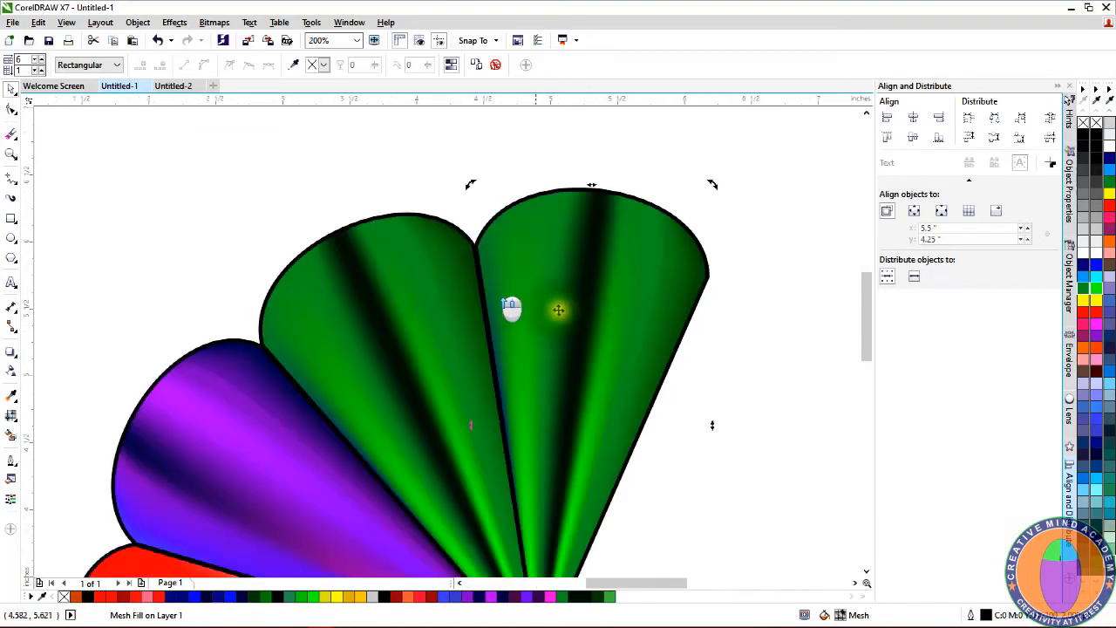
{"action": "left_click", "coordinate": [12, 417]}
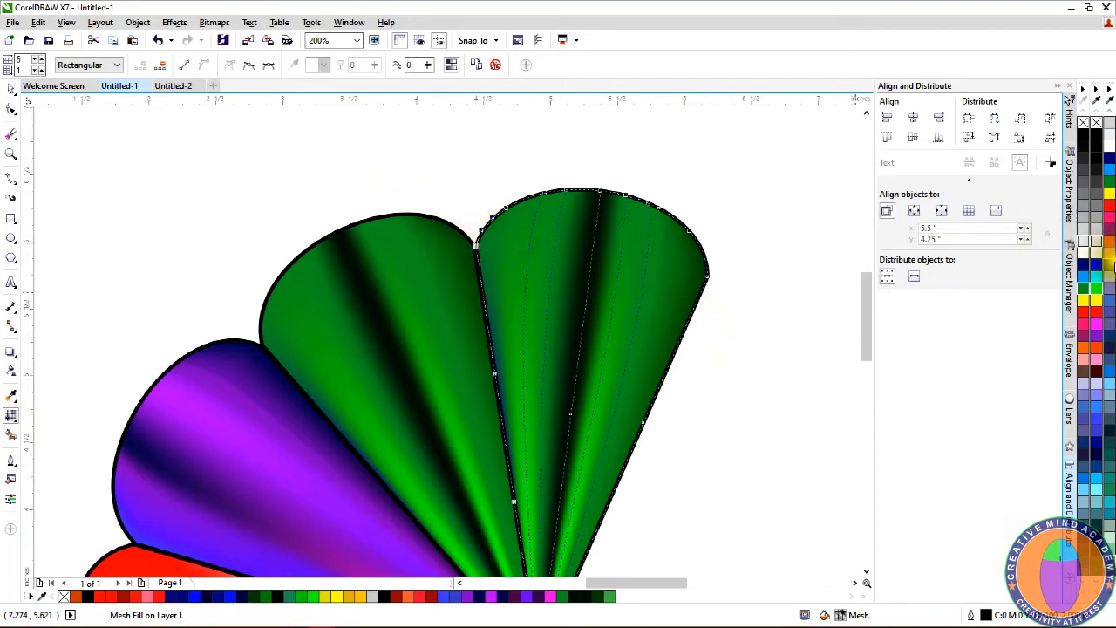
{"action": "left_click", "coordinate": [1084, 303]}
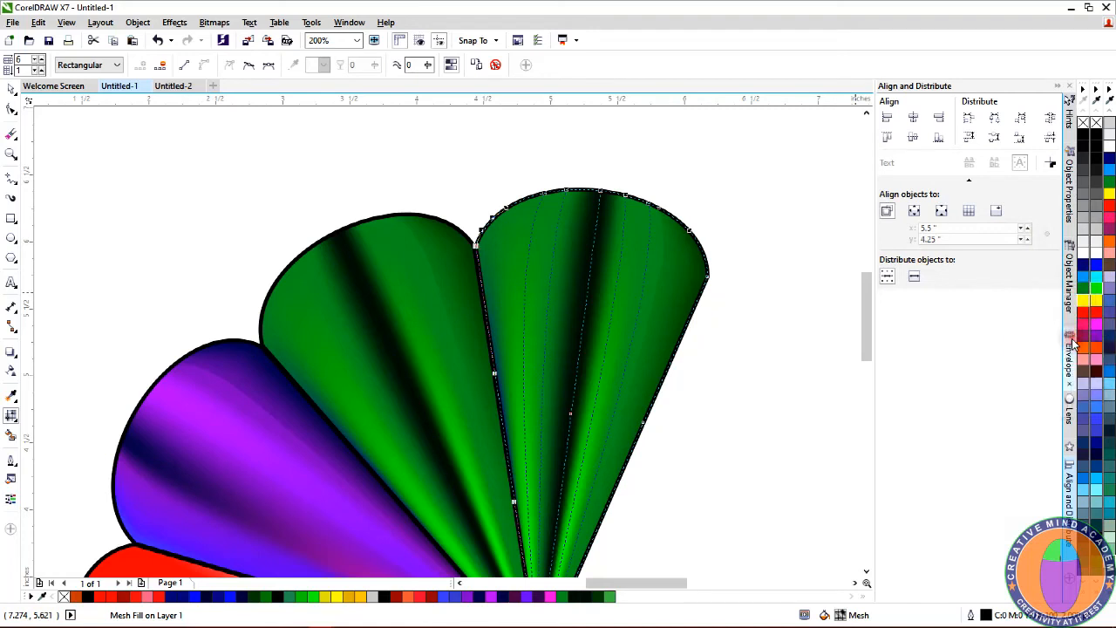
{"action": "left_click", "coordinate": [506, 211]}
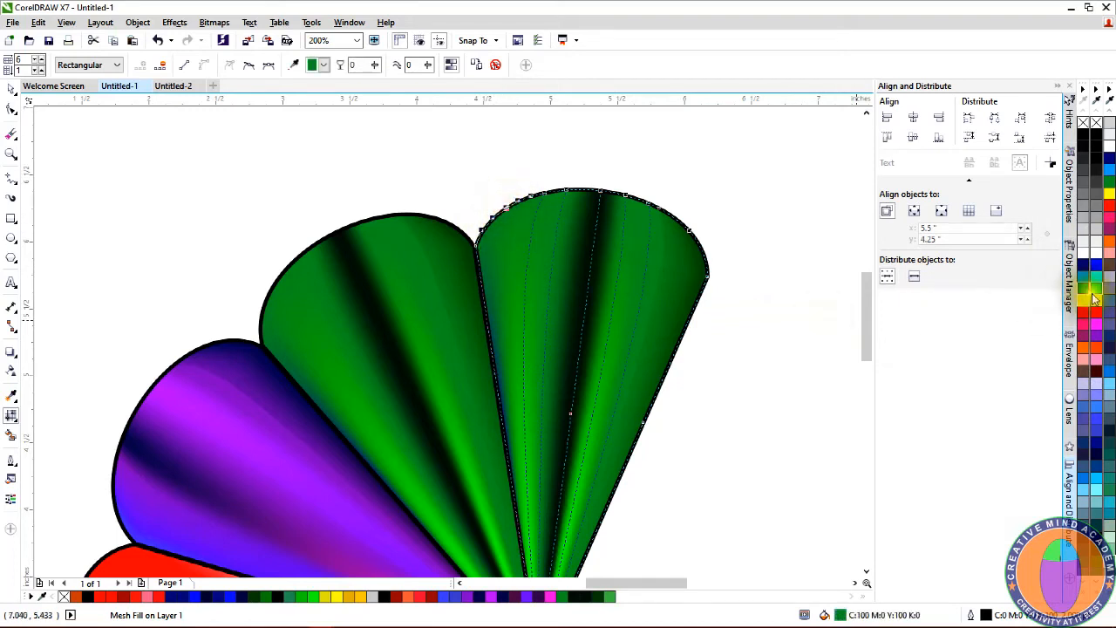
{"action": "left_click_drag", "start_coordinate": [1096, 305], "coordinate": [1084, 353]}
{"action": "left_click", "coordinate": [1066, 342]}
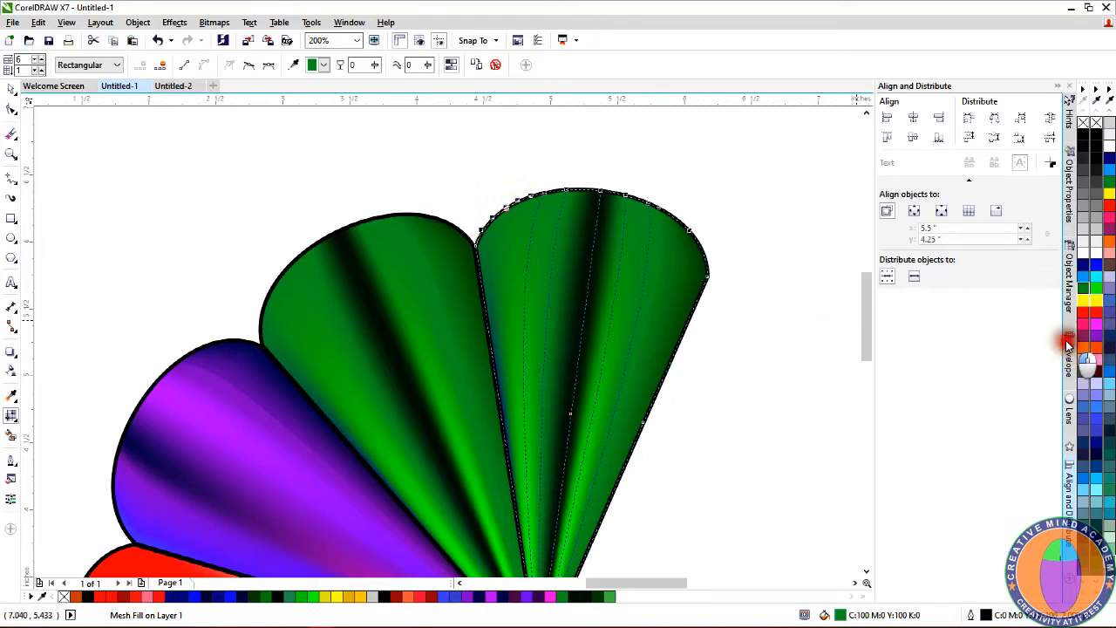
- Colour the next dome node of the copy yellow (C0 M0 Y100 K0) and the one beside it ochre (C21 M38 Y100 K1)
{"action": "left_click", "coordinate": [545, 195]}
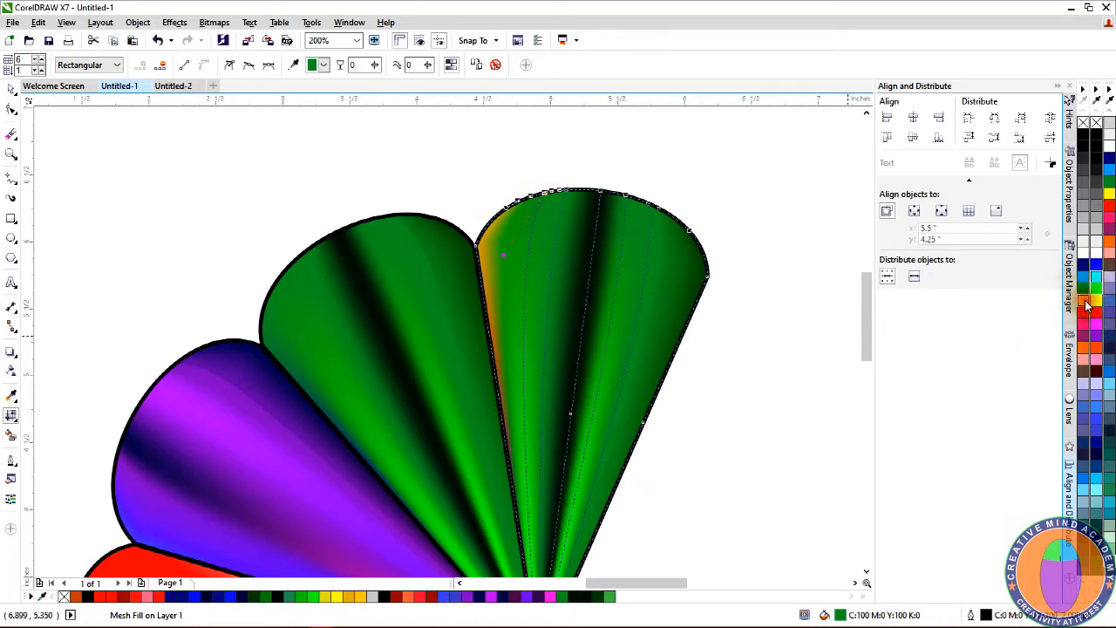
{"action": "left_click", "coordinate": [1085, 301]}
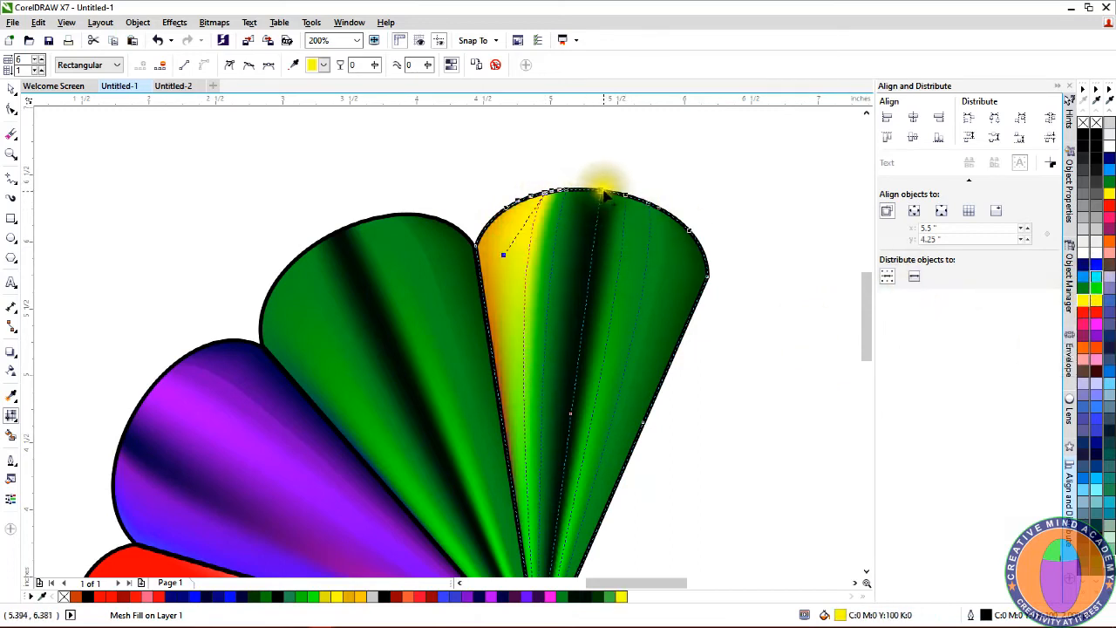
{"action": "left_click", "coordinate": [566, 190]}
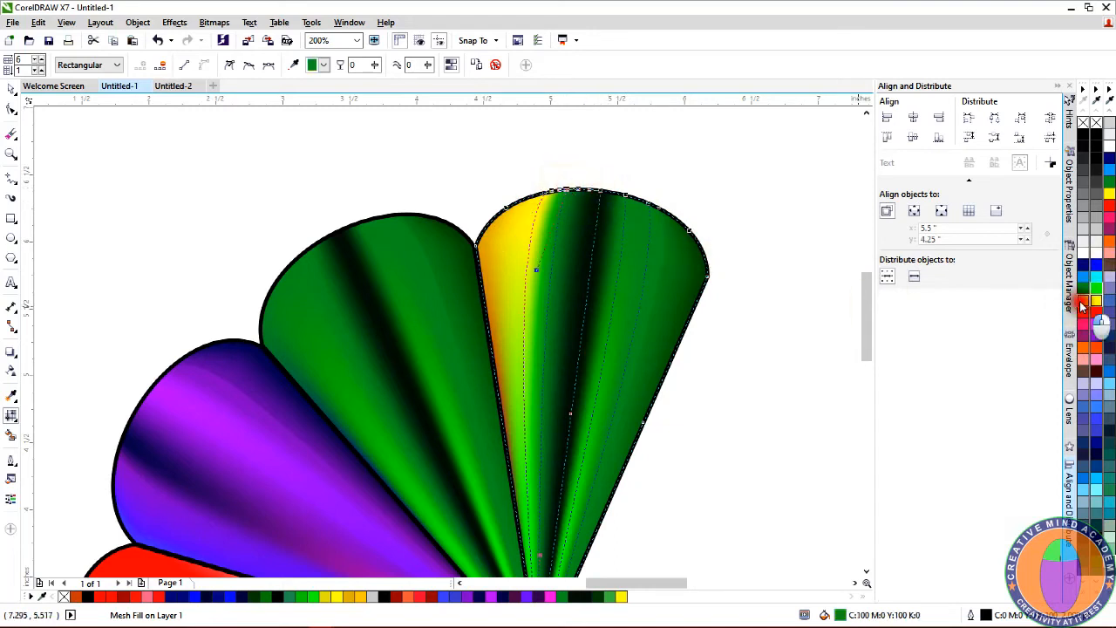
{"action": "left_click_drag", "start_coordinate": [1082, 305], "coordinate": [1061, 340]}
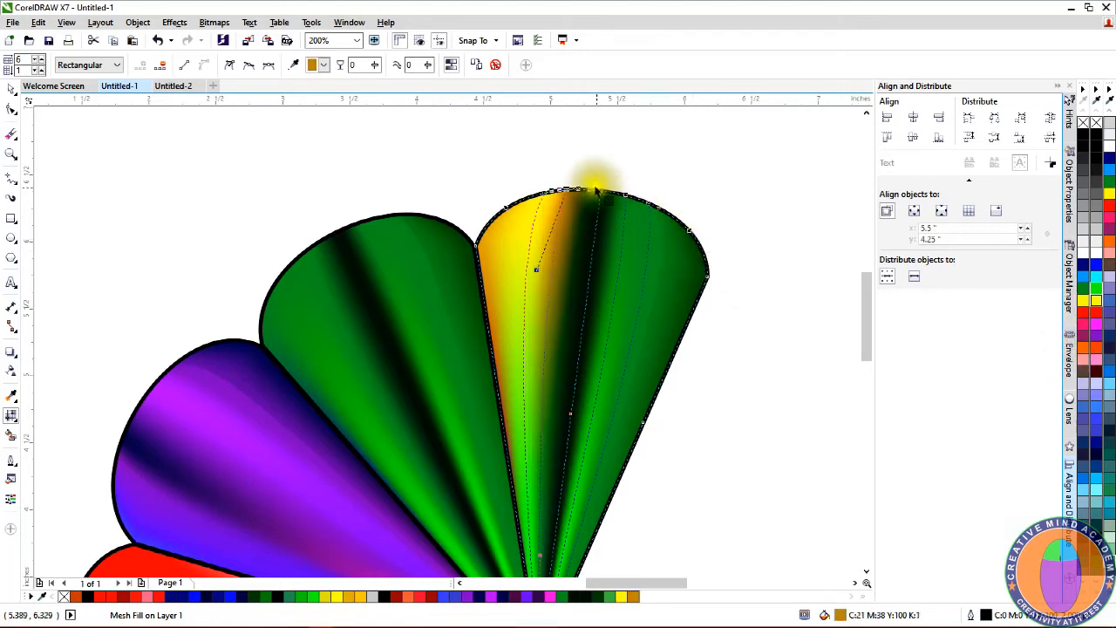
- Colour the dark middle dome node yellow and the green node beside it light yellow (#FFFF61)
{"action": "left_click", "coordinate": [1096, 300]}
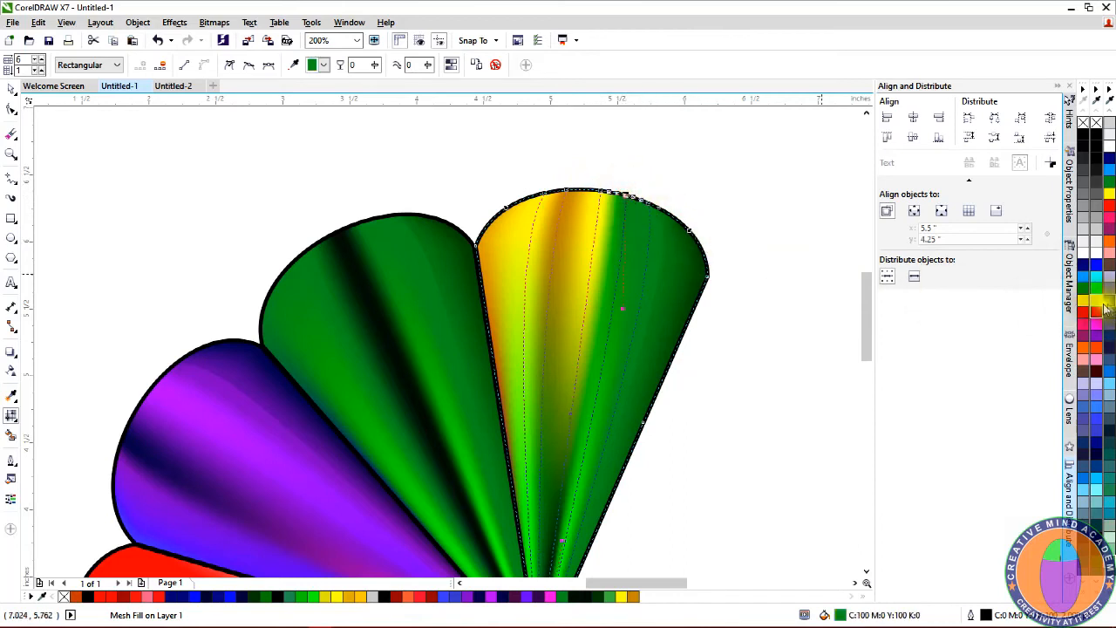
{"action": "left_click", "coordinate": [1097, 304]}
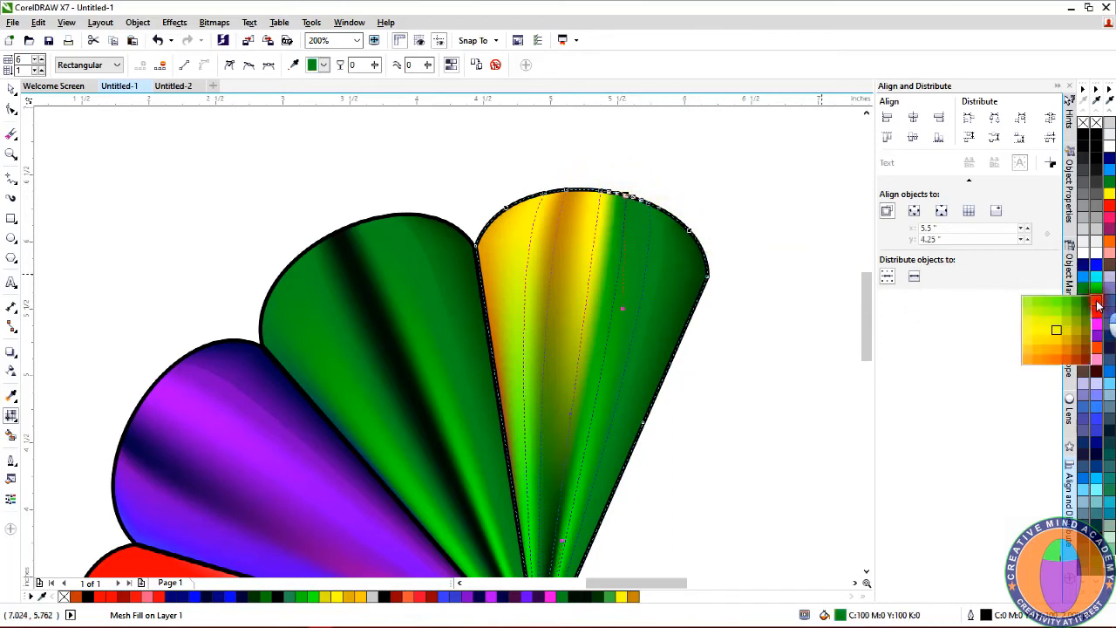
{"action": "left_click", "coordinate": [1025, 330]}
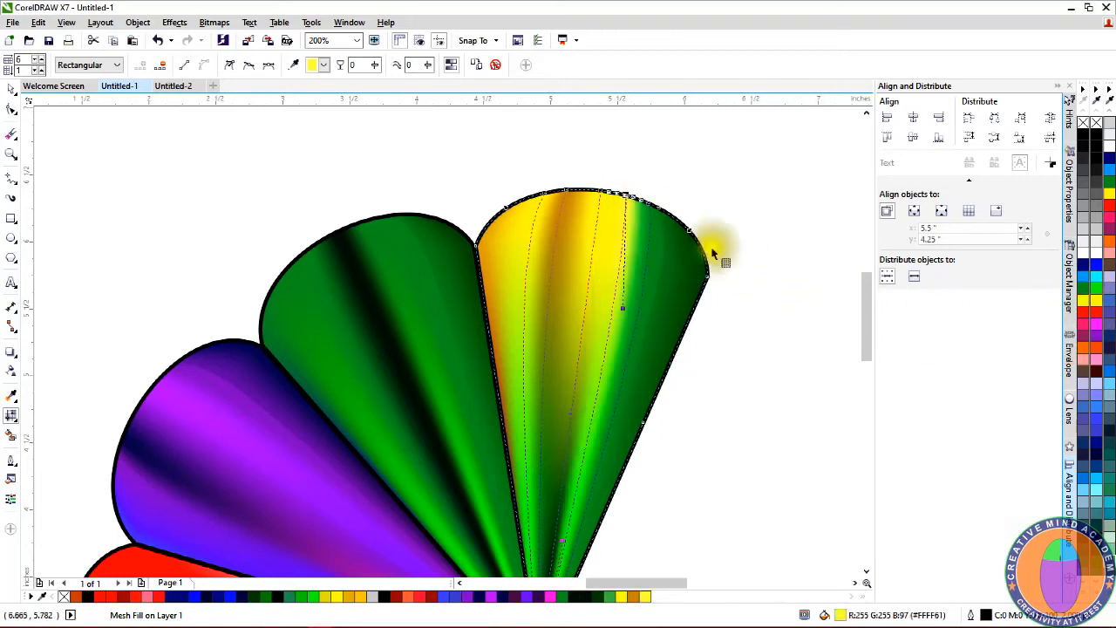
- Colour the next green dome node light yellow and the dark green node at the far corner ochre (C21 M38 Y100 K1)
{"action": "left_click", "coordinate": [649, 203]}
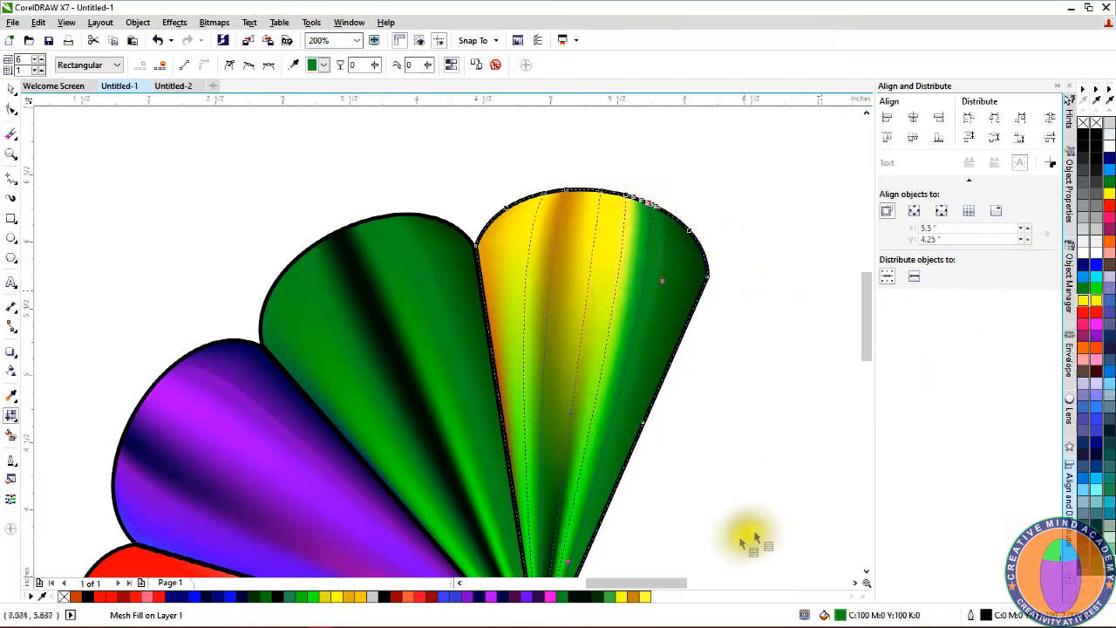
{"action": "left_click_drag", "start_coordinate": [648, 596], "coordinate": [686, 236]}
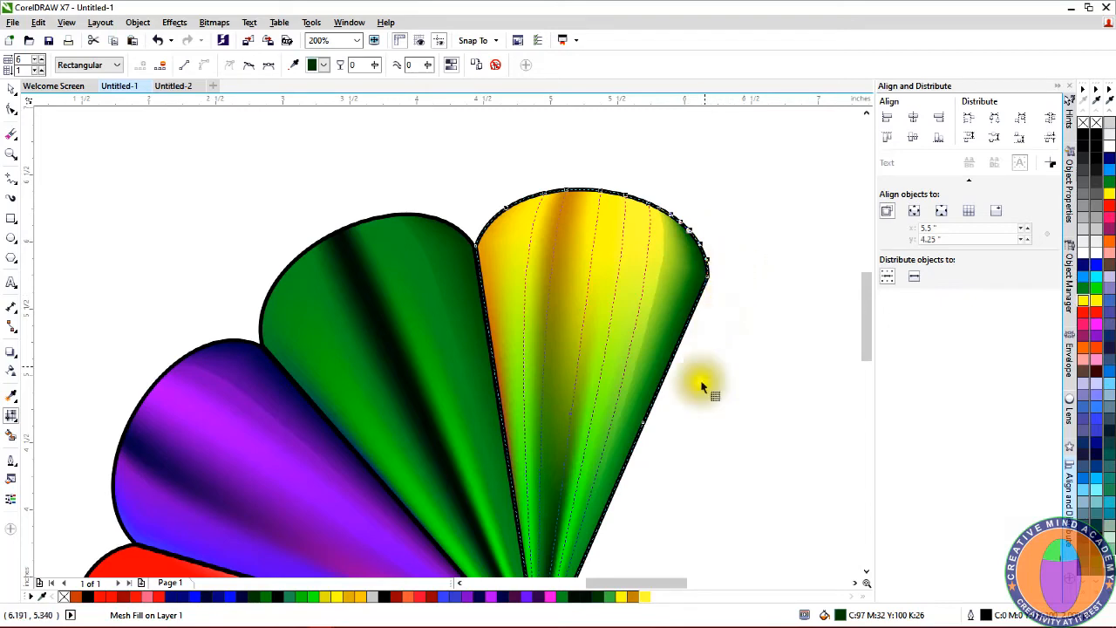
{"action": "left_click", "coordinate": [630, 598]}
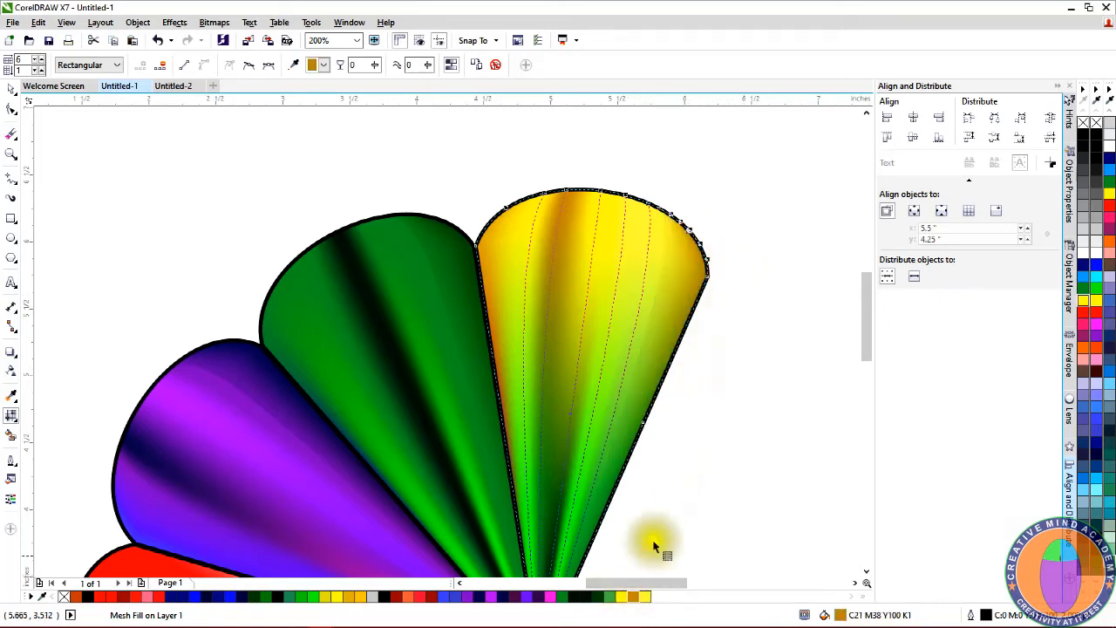
- Near the copy's tip, replace the purple node and the green node closer to the tip on the near edge with yellow
{"action": "scroll", "coordinate": [709, 276], "scroll_direction": "down", "scroll_amount": 2}
{"action": "scroll", "coordinate": [668, 373], "scroll_direction": "up", "scroll_amount": 1}
{"action": "scroll", "coordinate": [668, 372], "scroll_direction": "up", "scroll_amount": 4}
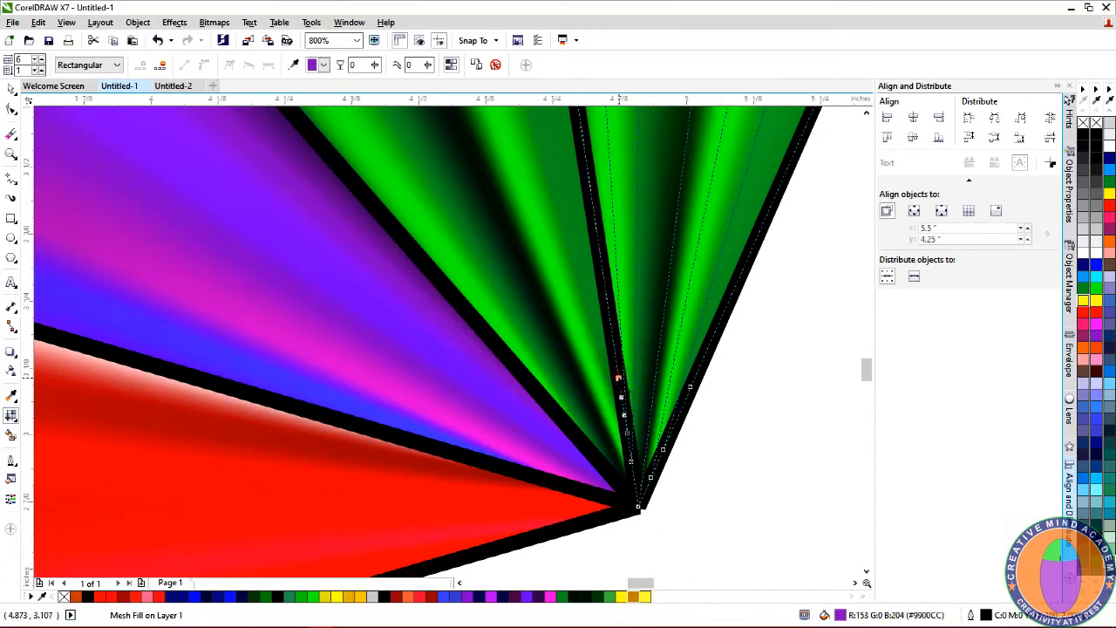
{"action": "left_click", "coordinate": [622, 596]}
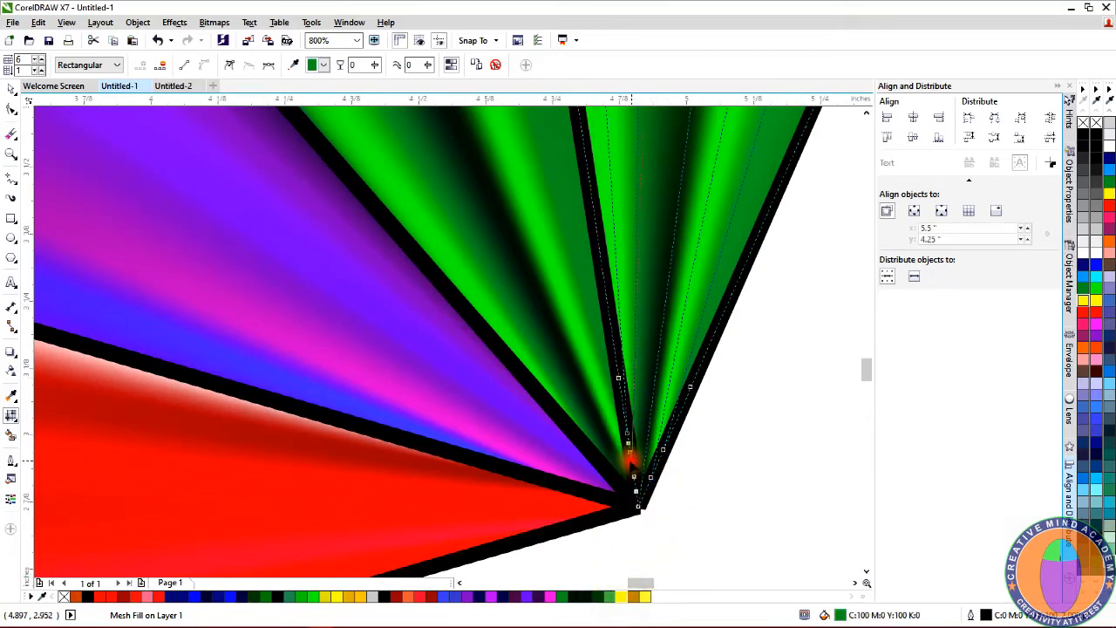
{"action": "left_click", "coordinate": [633, 597]}
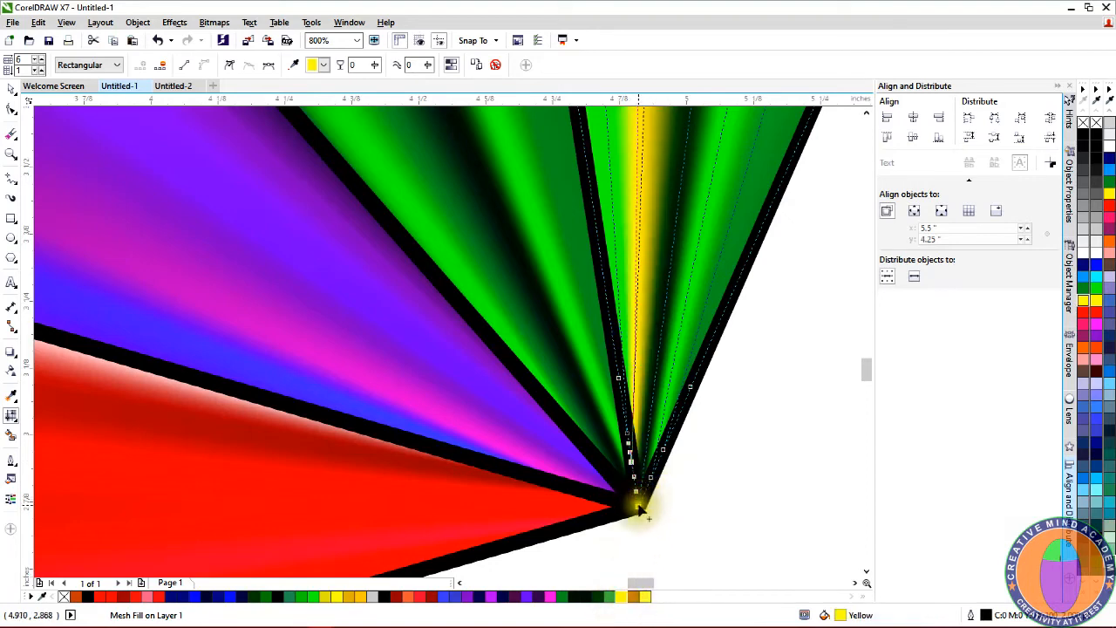
- Colour the far-edge nodes from the tip outward ochre (C21 M38 Y100 K1), light yellow (#FFFF61) and ochre again
{"action": "left_click", "coordinate": [652, 478]}
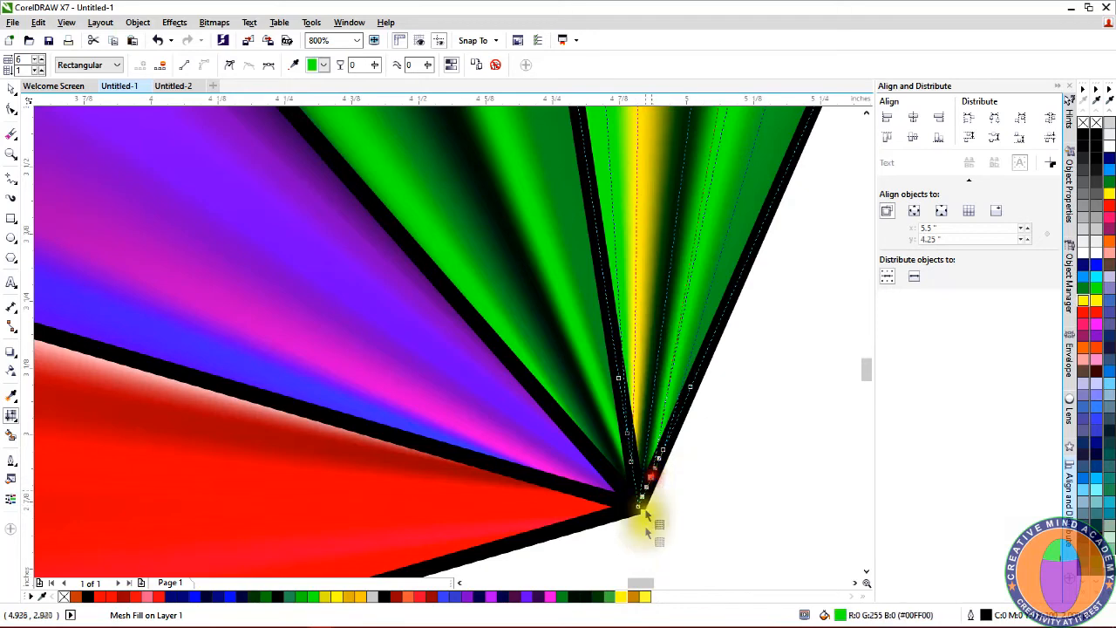
{"action": "left_click", "coordinate": [635, 597]}
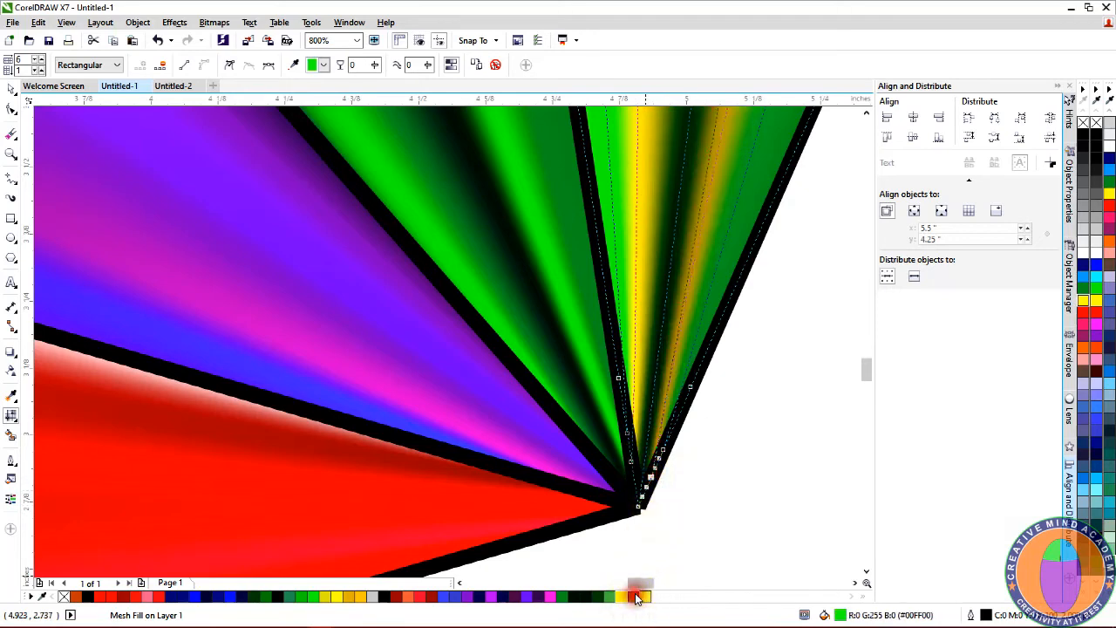
{"action": "left_click", "coordinate": [663, 450]}
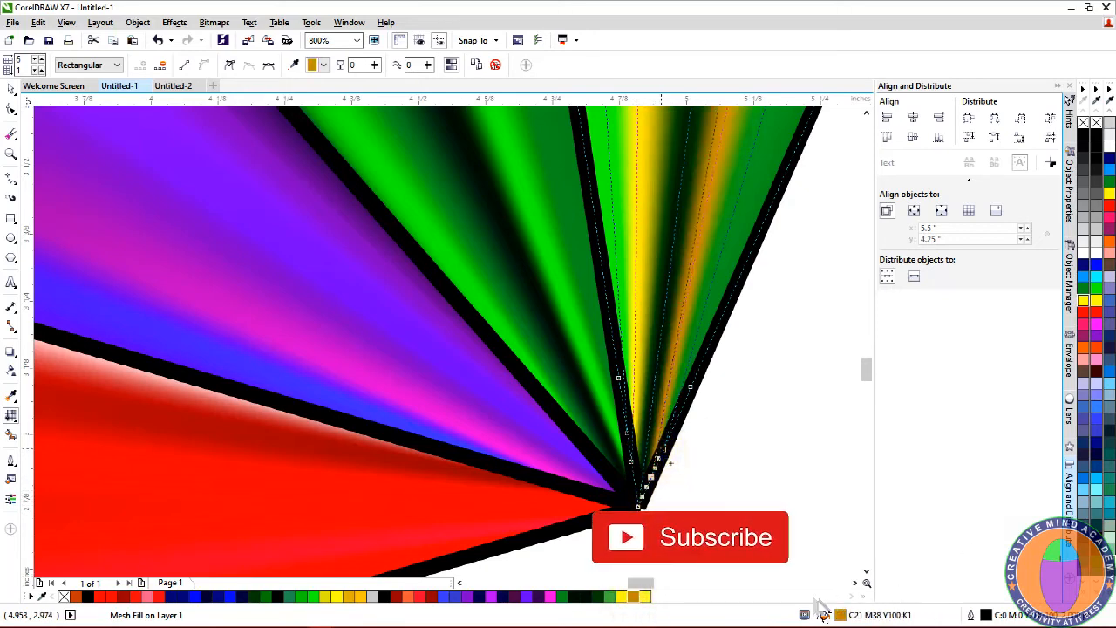
{"action": "left_click", "coordinate": [641, 597]}
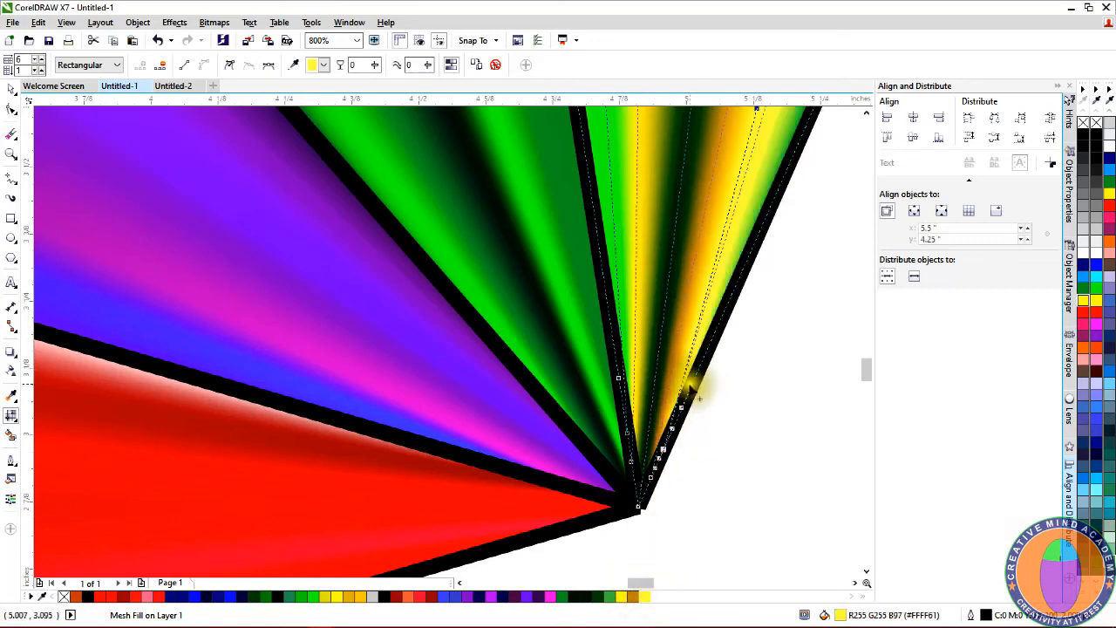
{"action": "left_click_drag", "start_coordinate": [636, 597], "coordinate": [646, 450]}
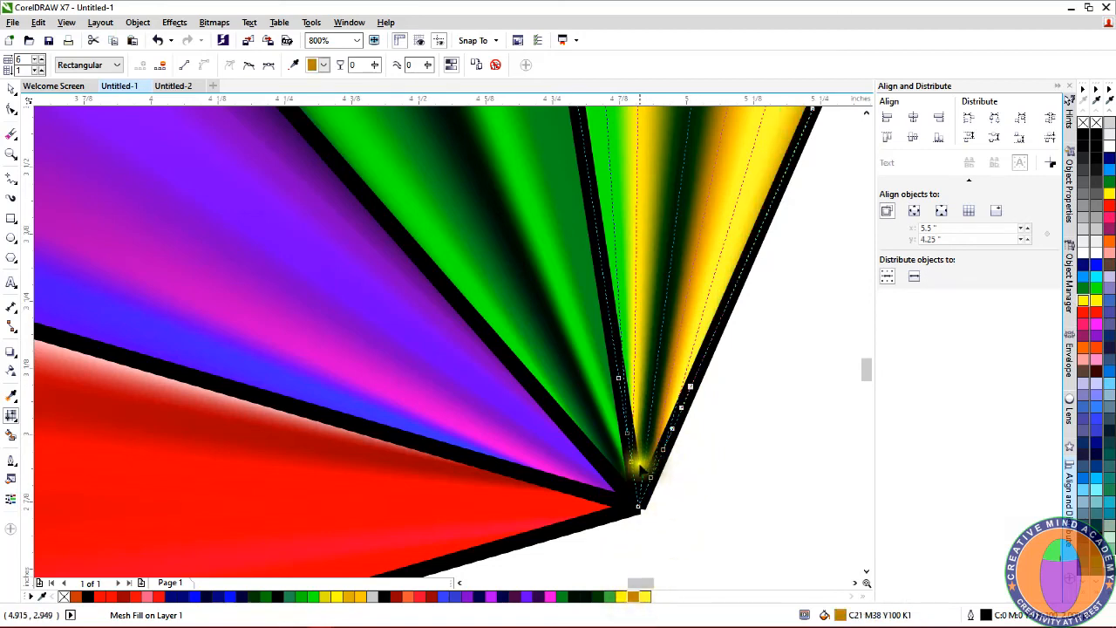
- Colour the near-black green mesh node at the very tip of the copy light yellow (#FFFF61)
{"action": "scroll", "coordinate": [639, 514], "scroll_direction": "up", "scroll_amount": 7}
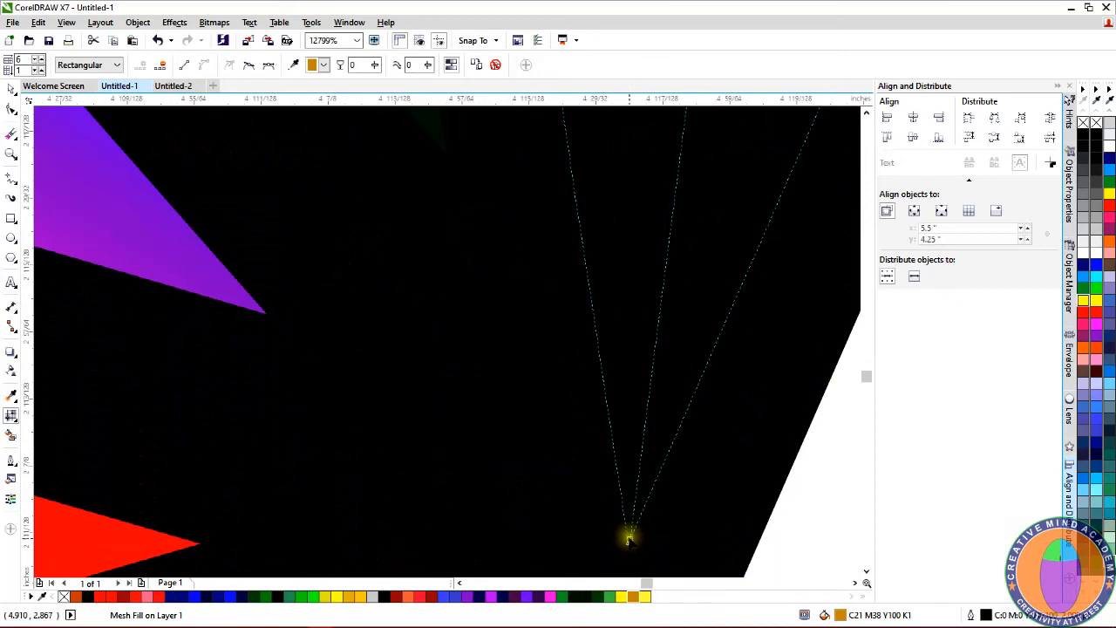
{"action": "scroll", "coordinate": [650, 593], "scroll_direction": "down", "scroll_amount": 3}
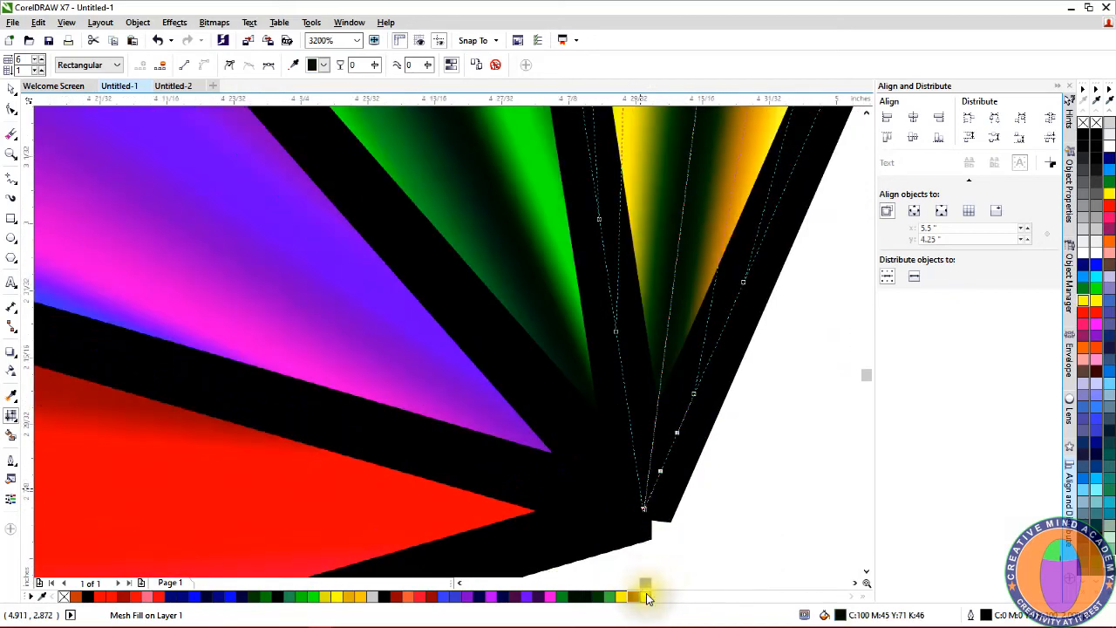
{"action": "left_click", "coordinate": [646, 599]}
{"action": "scroll", "coordinate": [667, 436], "scroll_direction": "down", "scroll_amount": 3}
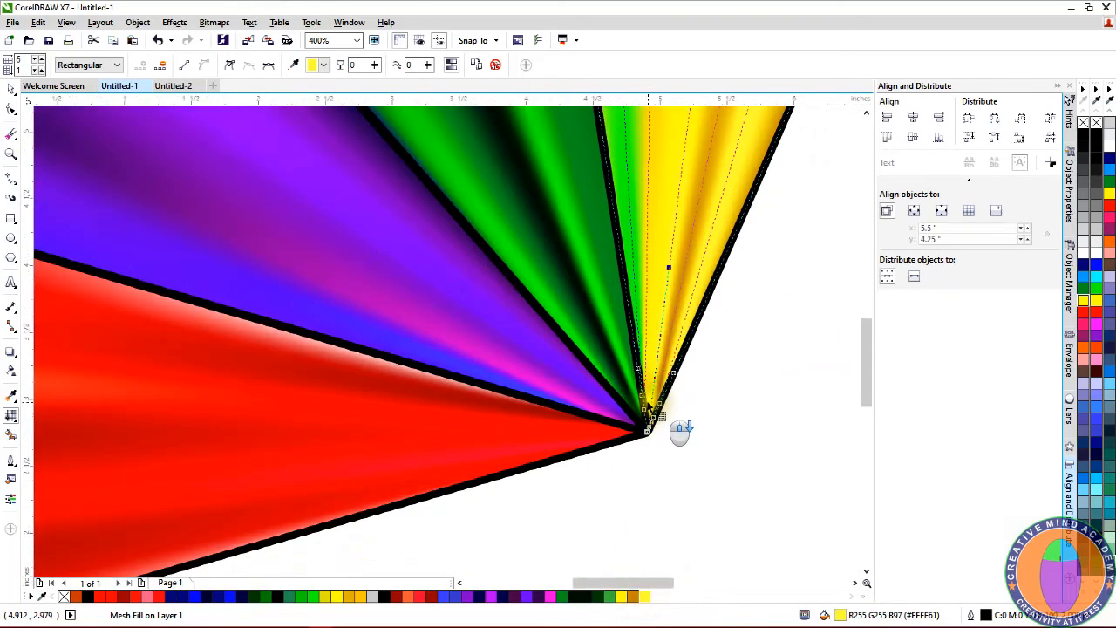
- Colour the remaining green mesh node on the near edge close to the tip yellow
{"action": "scroll", "coordinate": [681, 429], "scroll_direction": "down", "scroll_amount": 2}
{"action": "scroll", "coordinate": [733, 201], "scroll_direction": "up", "scroll_amount": 1}
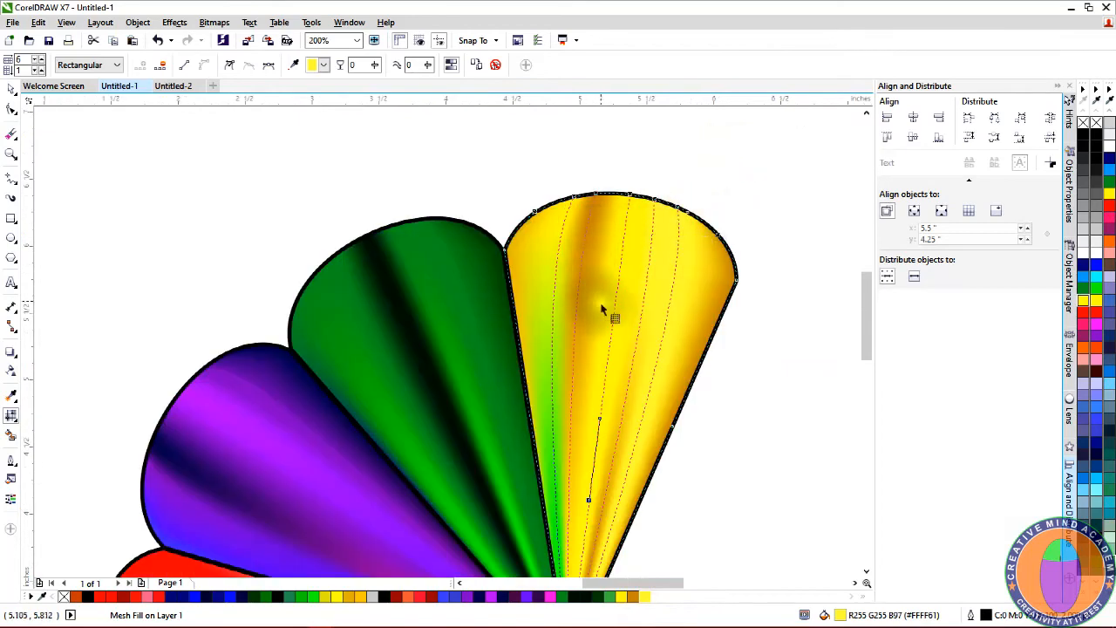
{"action": "scroll", "coordinate": [602, 284], "scroll_direction": "down", "scroll_amount": 1}
{"action": "scroll", "coordinate": [583, 475], "scroll_direction": "up", "scroll_amount": 1}
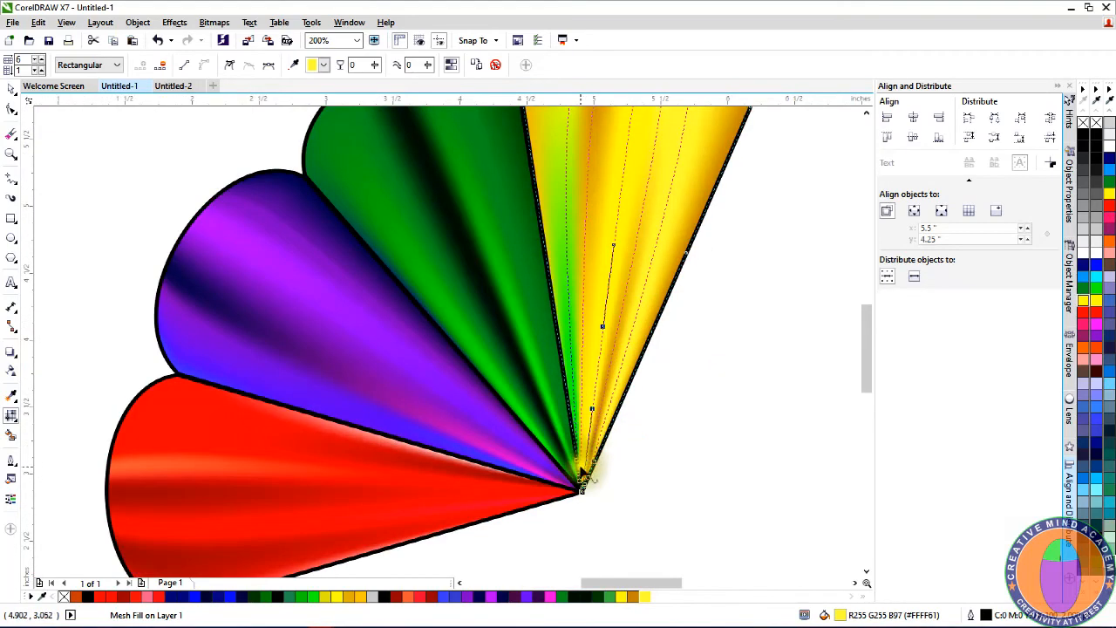
{"action": "scroll", "coordinate": [581, 476], "scroll_direction": "up", "scroll_amount": 2}
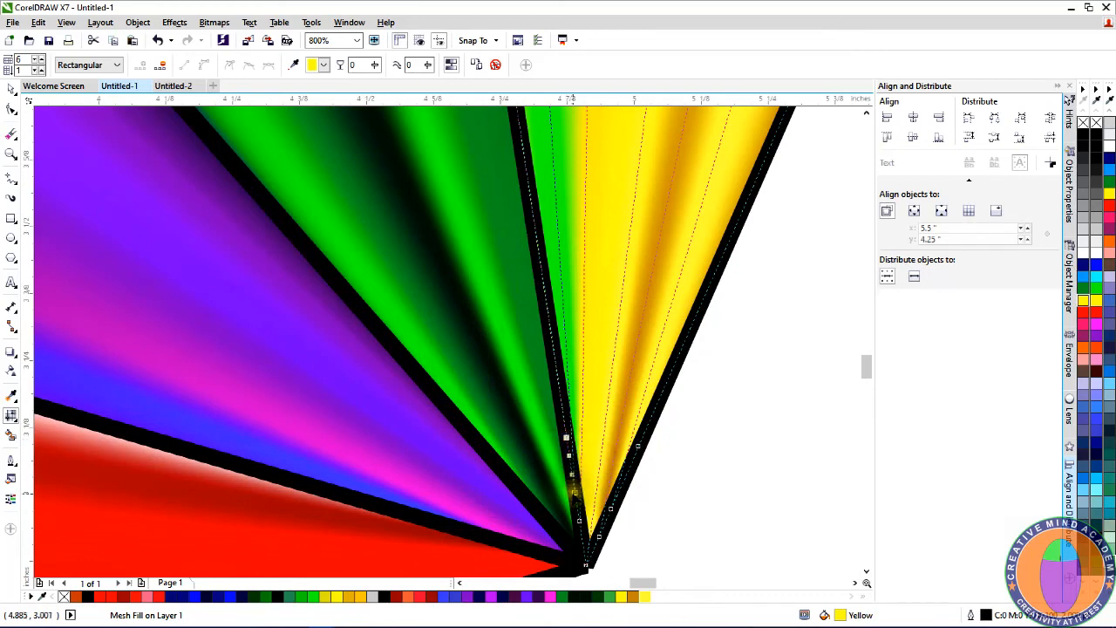
{"action": "left_click", "coordinate": [625, 595]}
- Duplicate the yellow shape by rotating it clockwise about its tip until the copy sits against its far edge
{"action": "scroll", "coordinate": [596, 397], "scroll_direction": "down", "scroll_amount": 4}
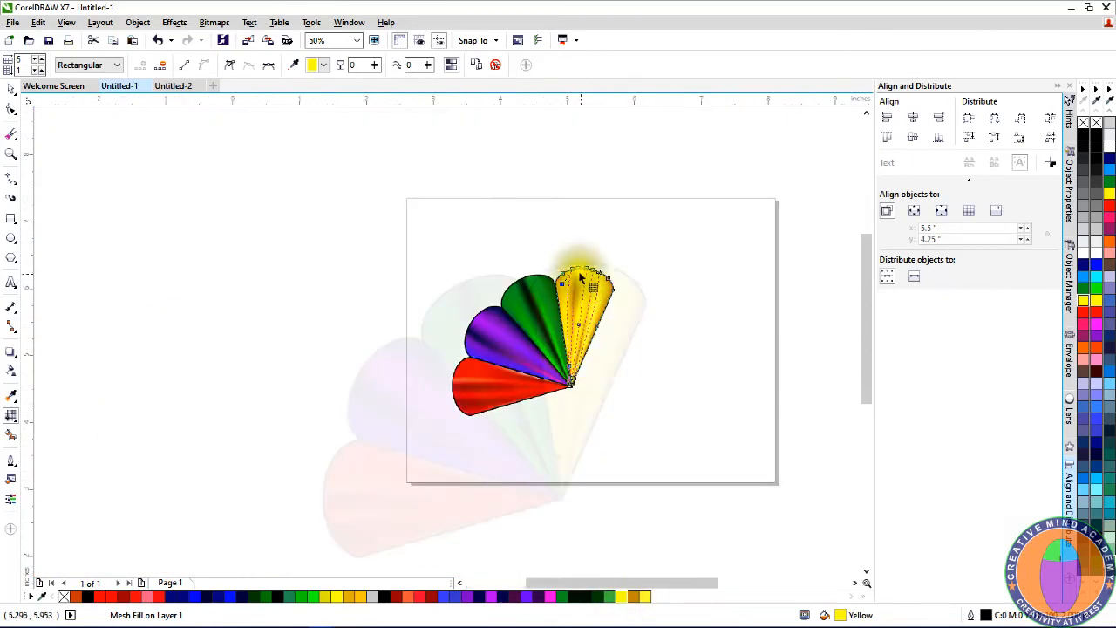
{"action": "scroll", "coordinate": [580, 277], "scroll_direction": "up", "scroll_amount": 1}
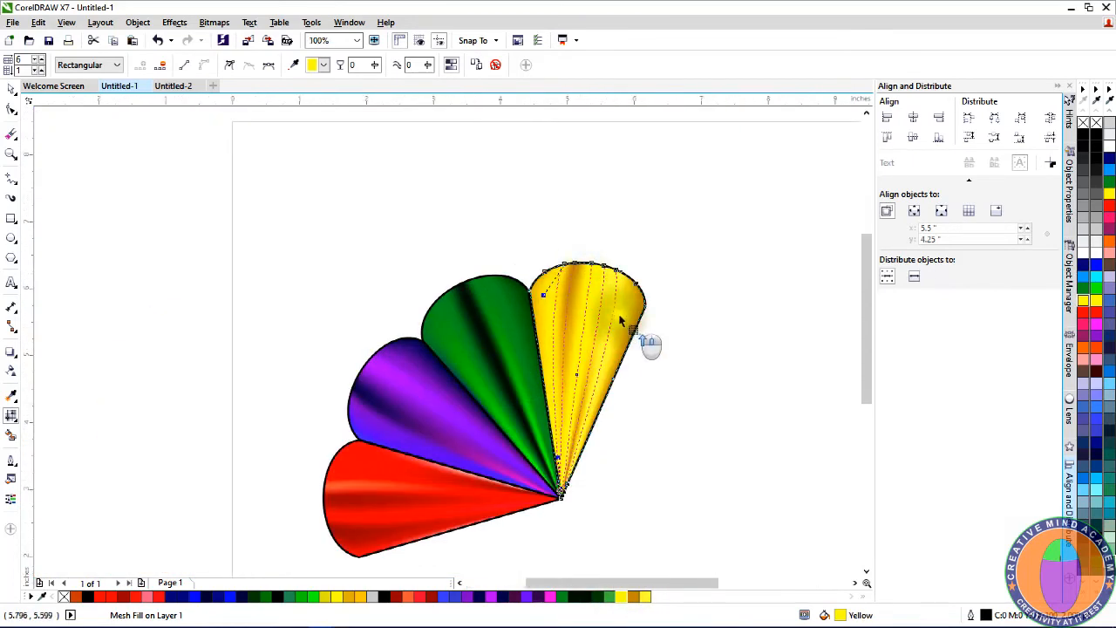
{"action": "left_click", "coordinate": [10, 90]}
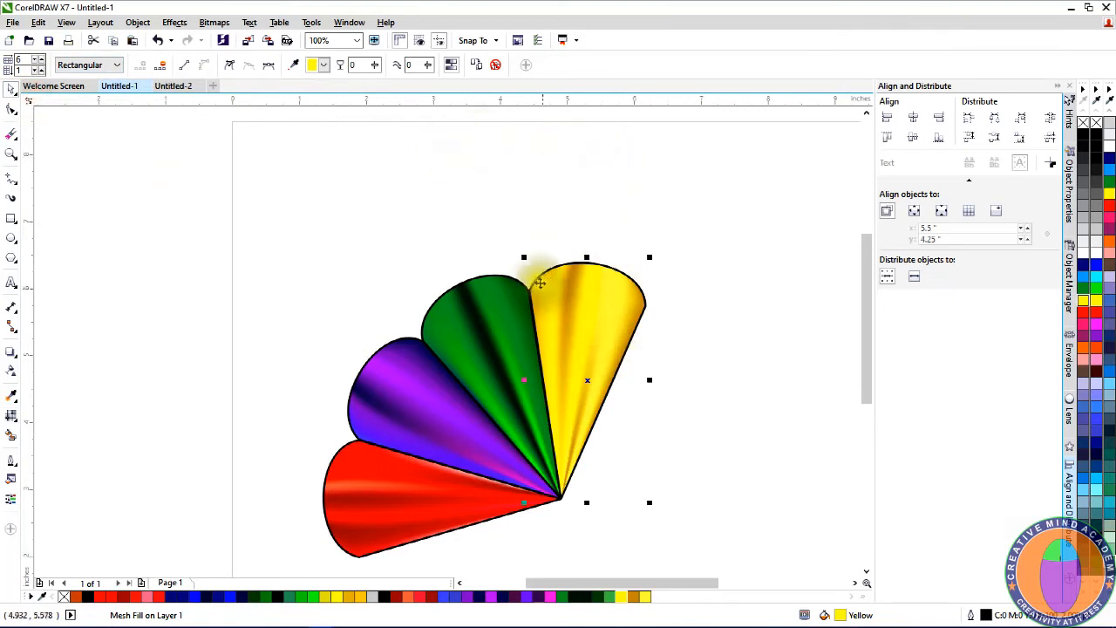
{"action": "scroll", "coordinate": [550, 330], "scroll_direction": "down", "scroll_amount": 1}
{"action": "scroll", "coordinate": [602, 372], "scroll_direction": "up", "scroll_amount": 1}
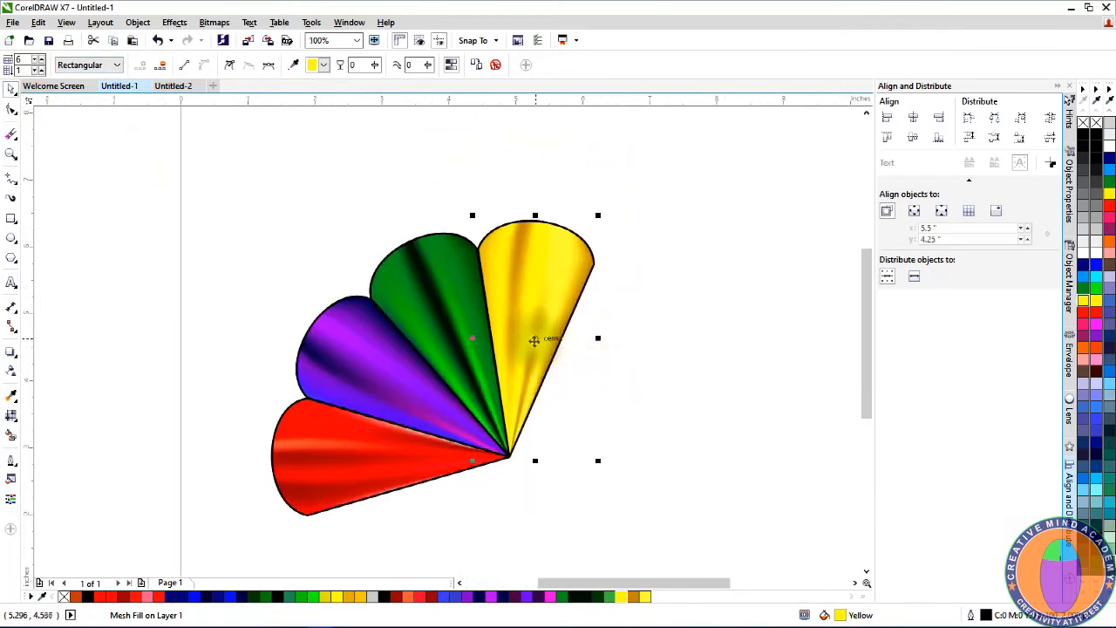
{"action": "left_click", "coordinate": [536, 338]}
{"action": "left_click_drag", "start_coordinate": [598, 214], "coordinate": [711, 299]}
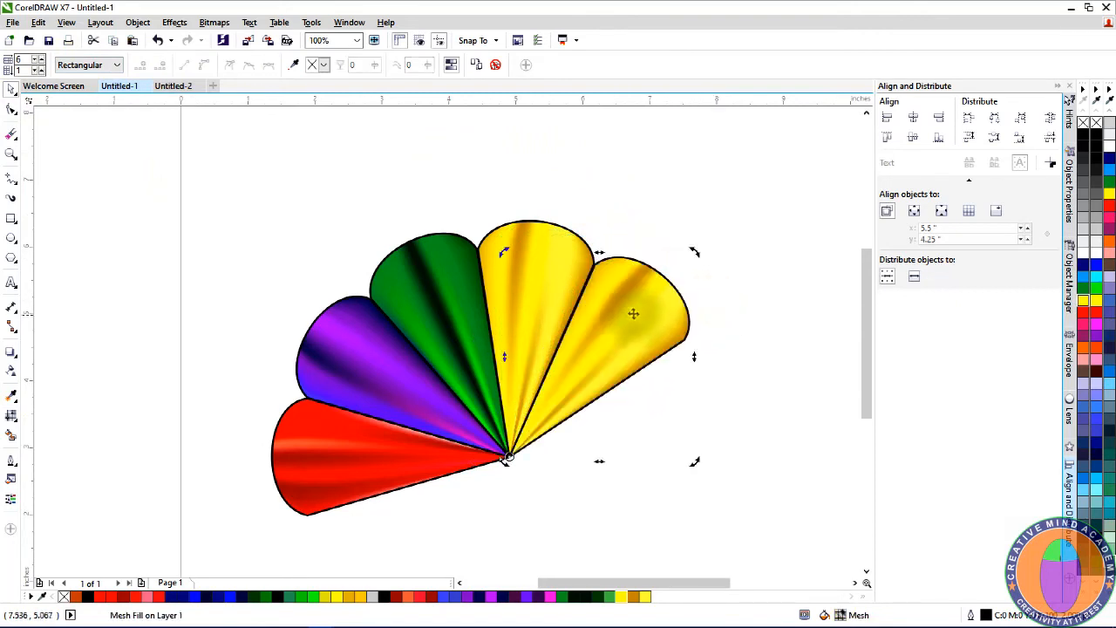
- Duplicate the second yellow shape by rotating it clockwise about its tip until the copy sits against its lower edge
{"action": "left_click", "coordinate": [669, 207]}
{"action": "left_click", "coordinate": [649, 323]}
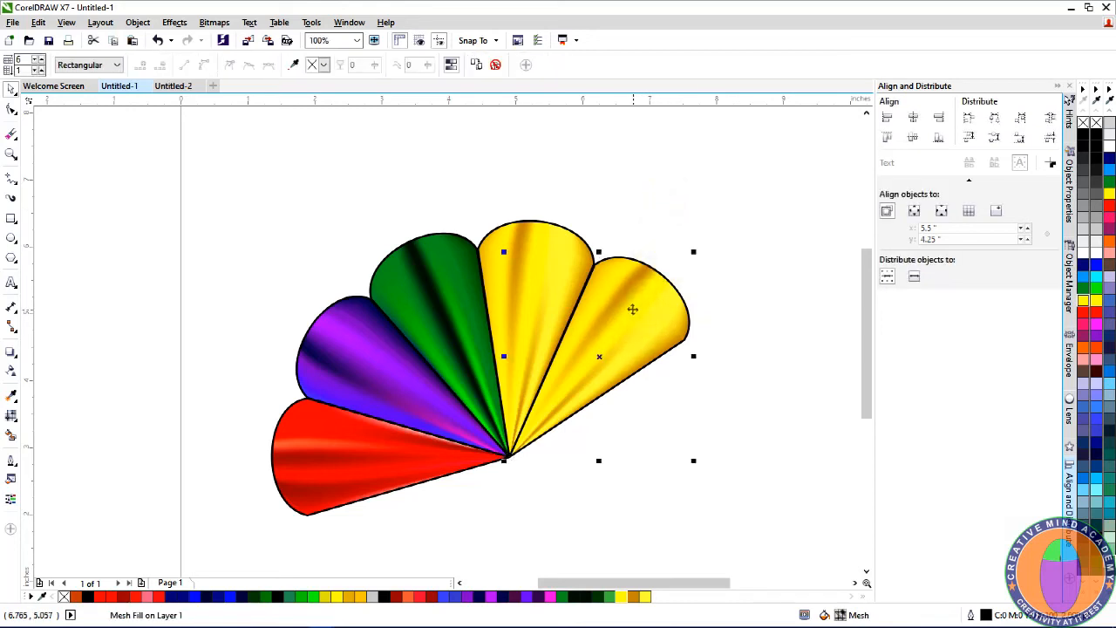
{"action": "left_click", "coordinate": [632, 309]}
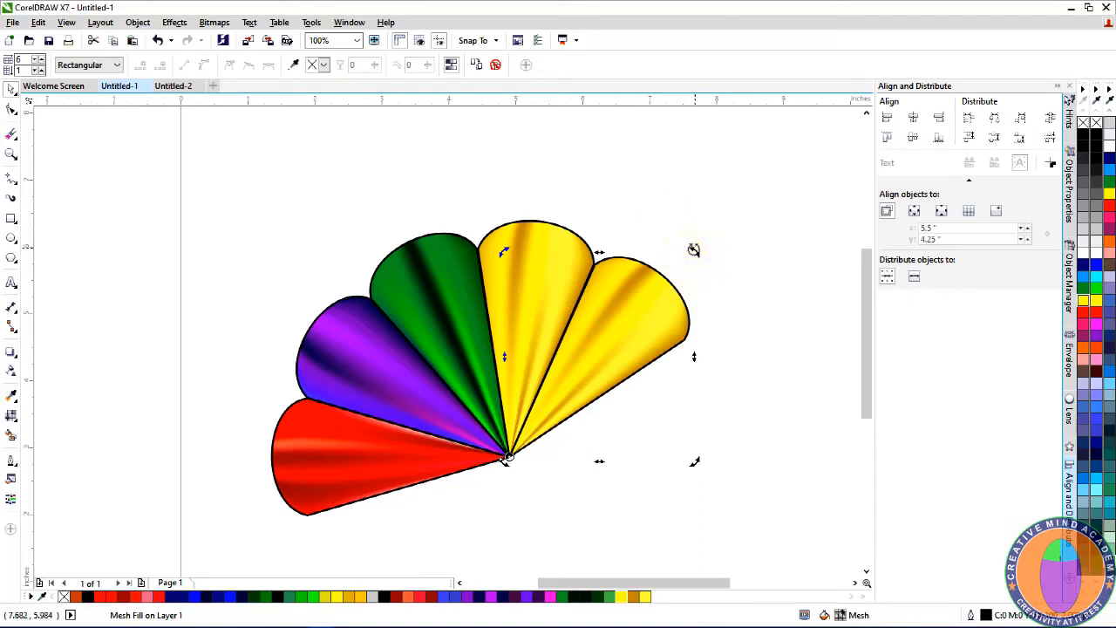
{"action": "left_click_drag", "start_coordinate": [693, 250], "coordinate": [785, 379]}
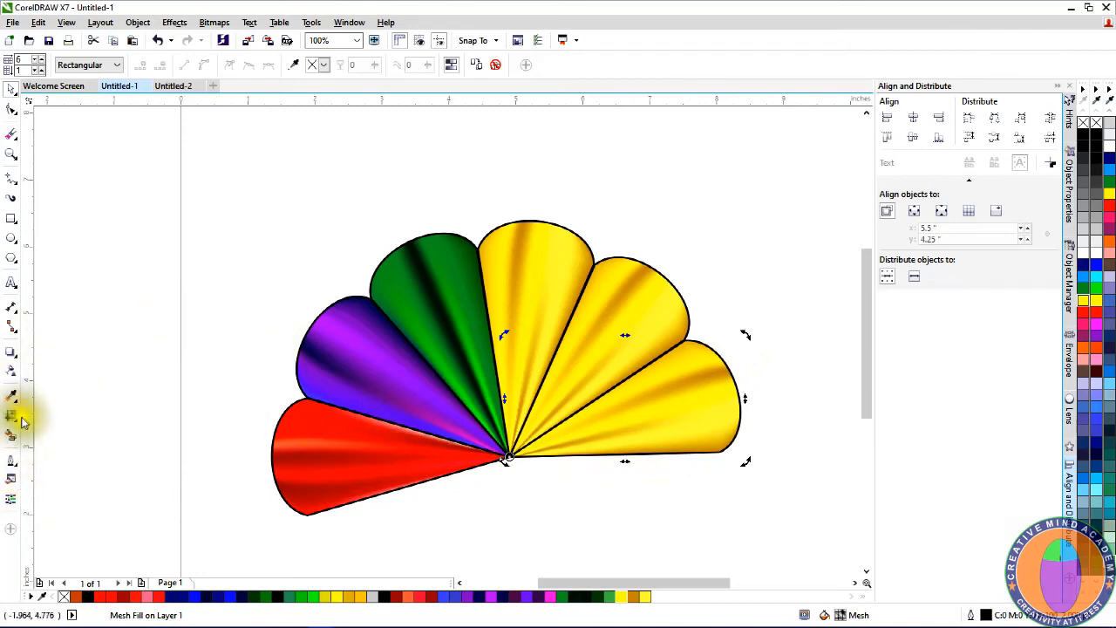
- Try copying the red shape's fill onto the newest yellow shape, and undo the copied fill
{"action": "left_click", "coordinate": [68, 416]}
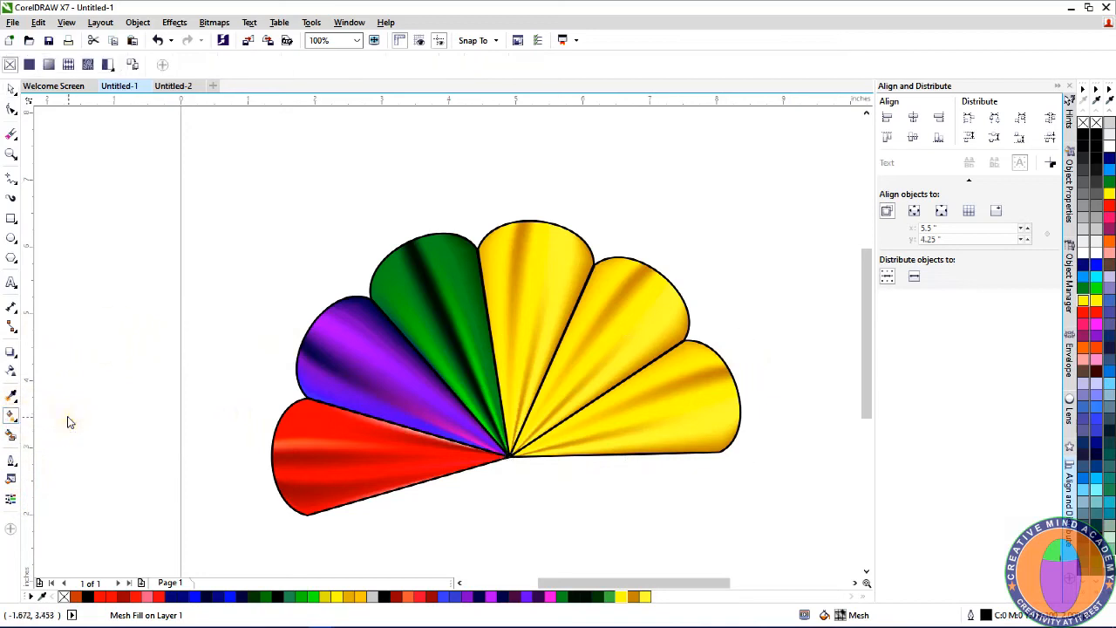
{"action": "left_click", "coordinate": [39, 21]}
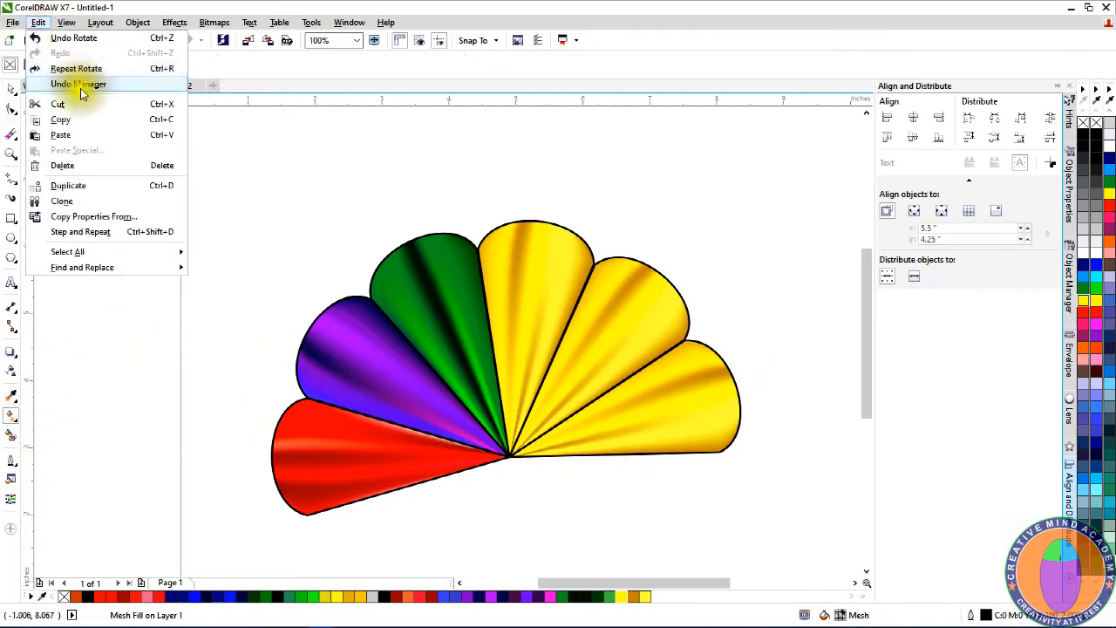
{"action": "left_click", "coordinate": [93, 216]}
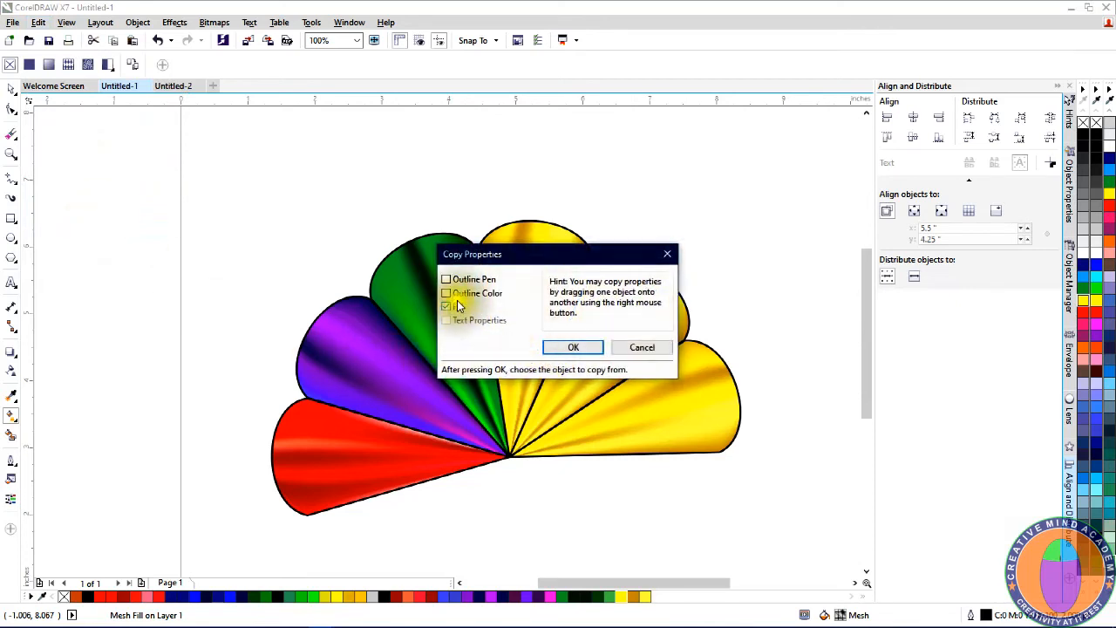
{"action": "left_click", "coordinate": [573, 347]}
{"action": "left_click", "coordinate": [342, 453]}
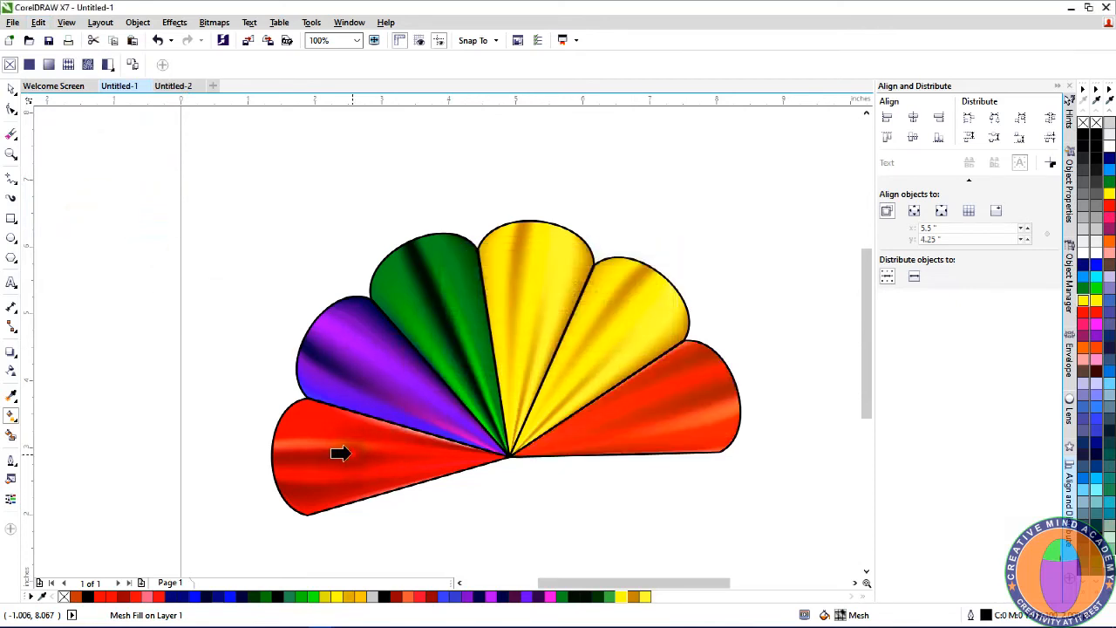
{"action": "left_click", "coordinate": [577, 390]}
{"action": "left_click", "coordinate": [559, 389]}
{"action": "left_click", "coordinate": [690, 403]}
{"action": "key", "text": "ctrl+z"}
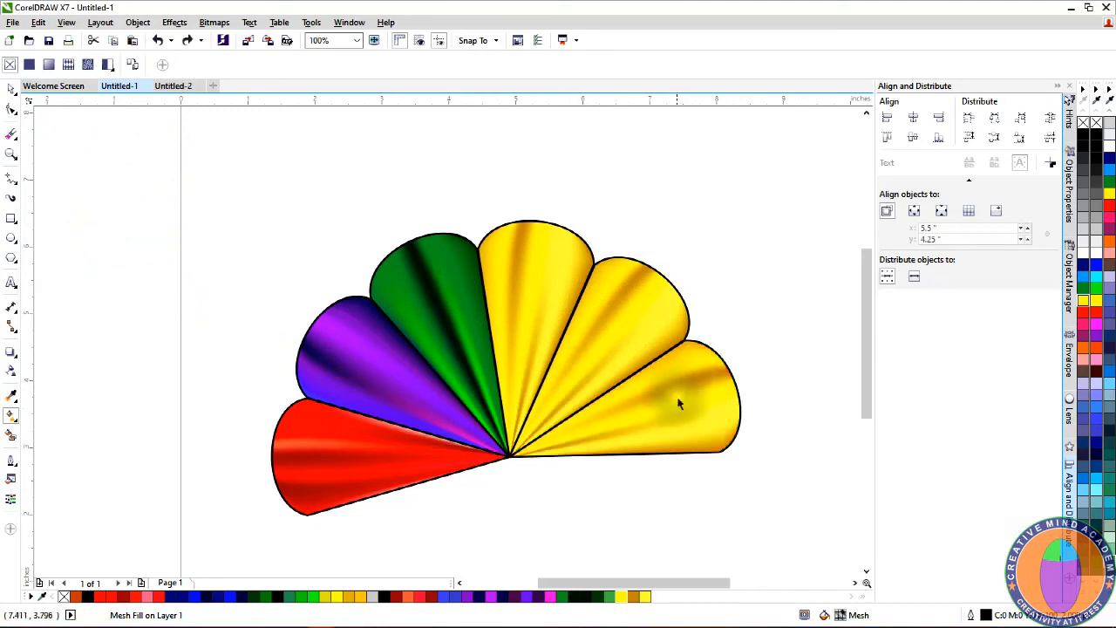
- Copy only the fill of the purple shape onto the newest yellow shape
{"action": "left_click", "coordinate": [39, 23]}
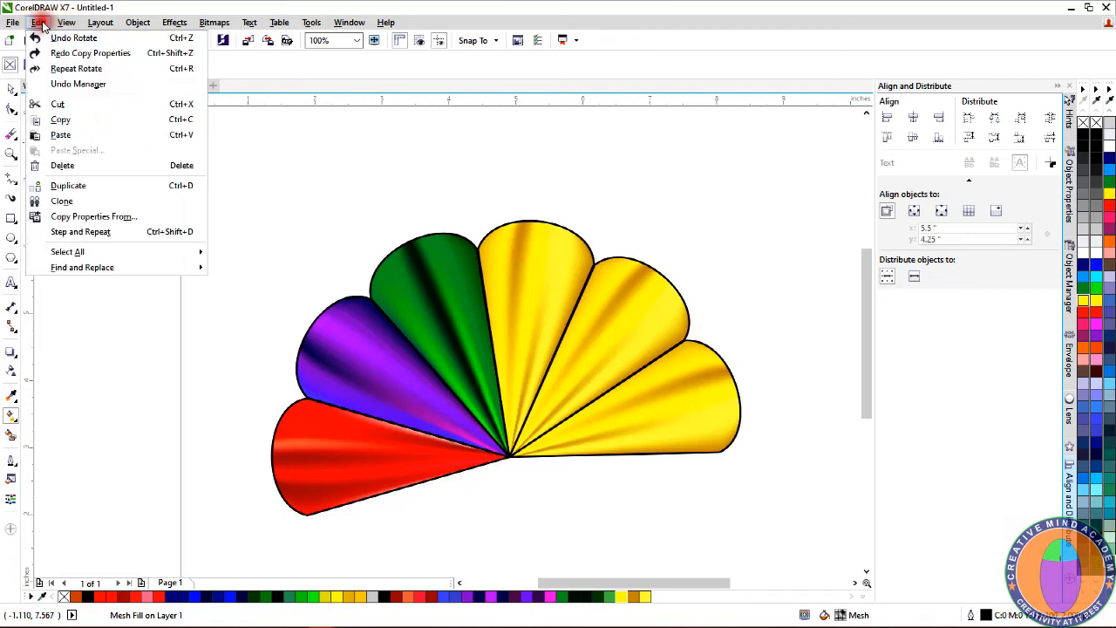
{"action": "left_click", "coordinate": [92, 217]}
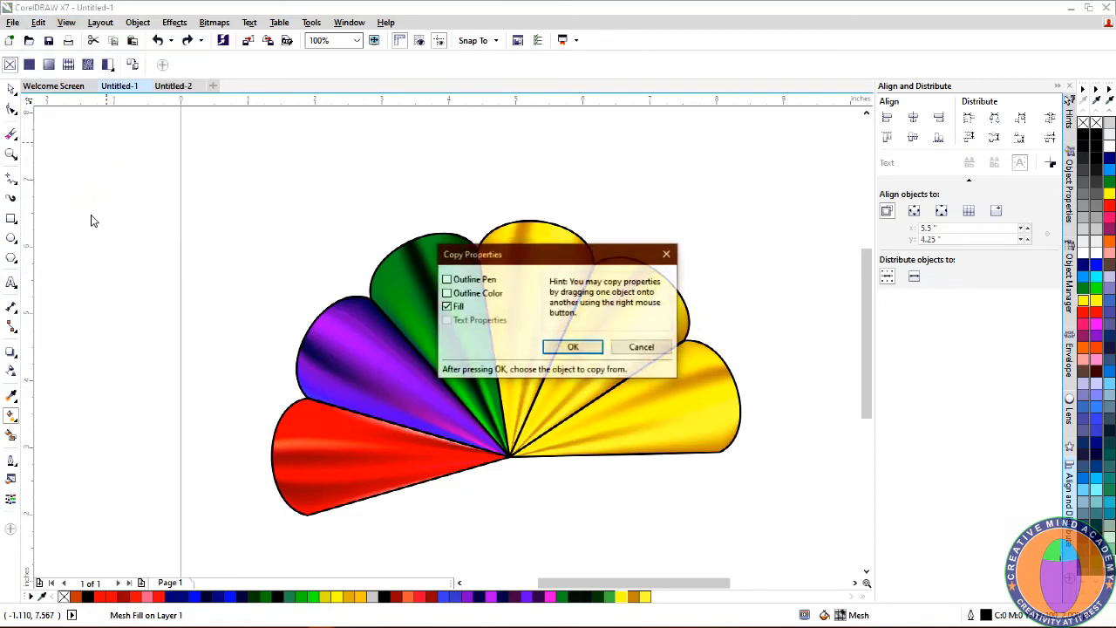
{"action": "left_click", "coordinate": [555, 349]}
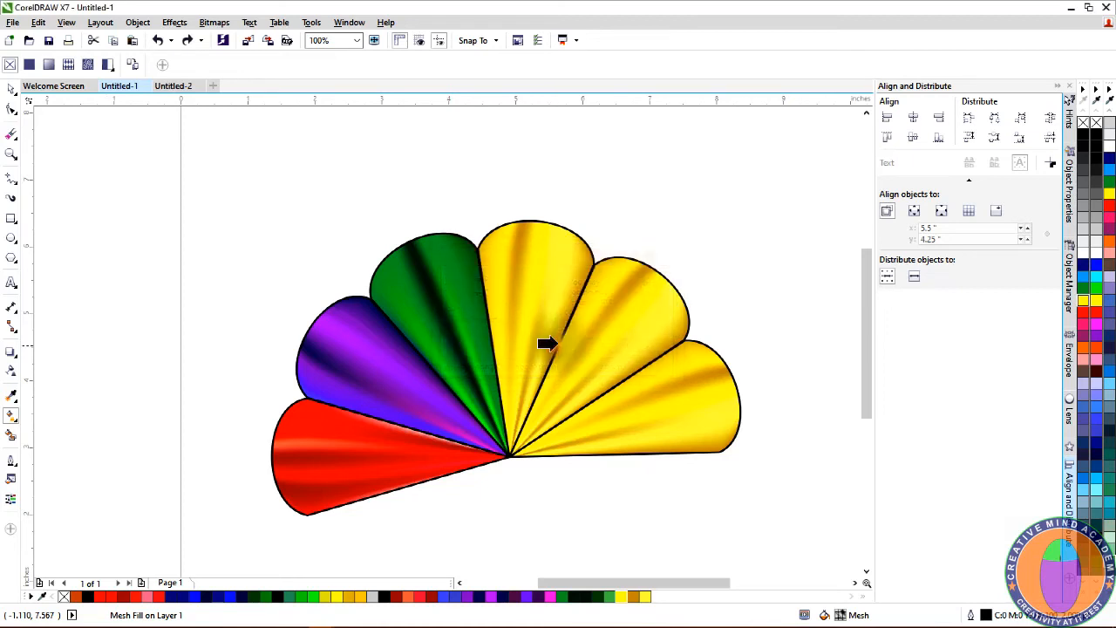
{"action": "left_click", "coordinate": [366, 356]}
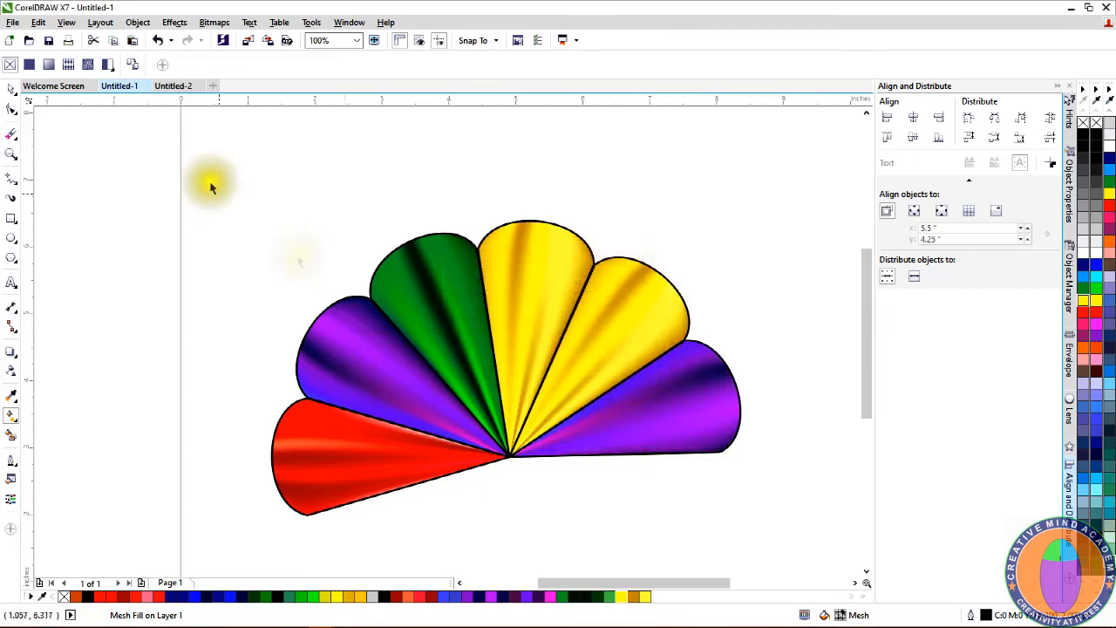
- Duplicate the newly purple shape by rotating it clockwise about its tip until the copy sits against its lower edge
{"action": "left_click", "coordinate": [13, 89]}
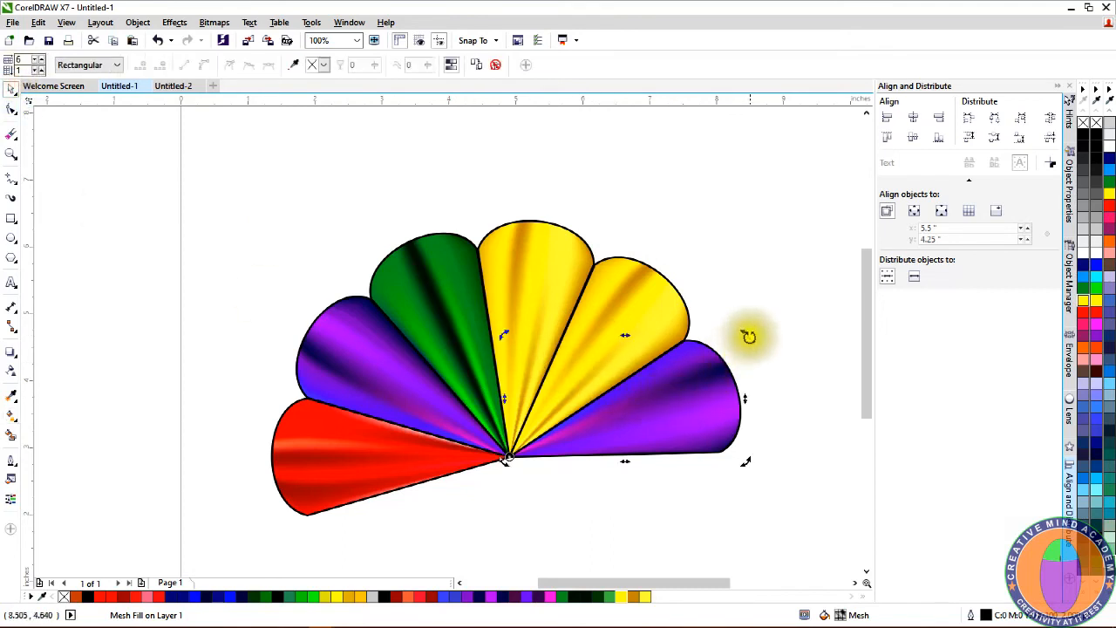
{"action": "left_click_drag", "start_coordinate": [746, 334], "coordinate": [774, 476]}
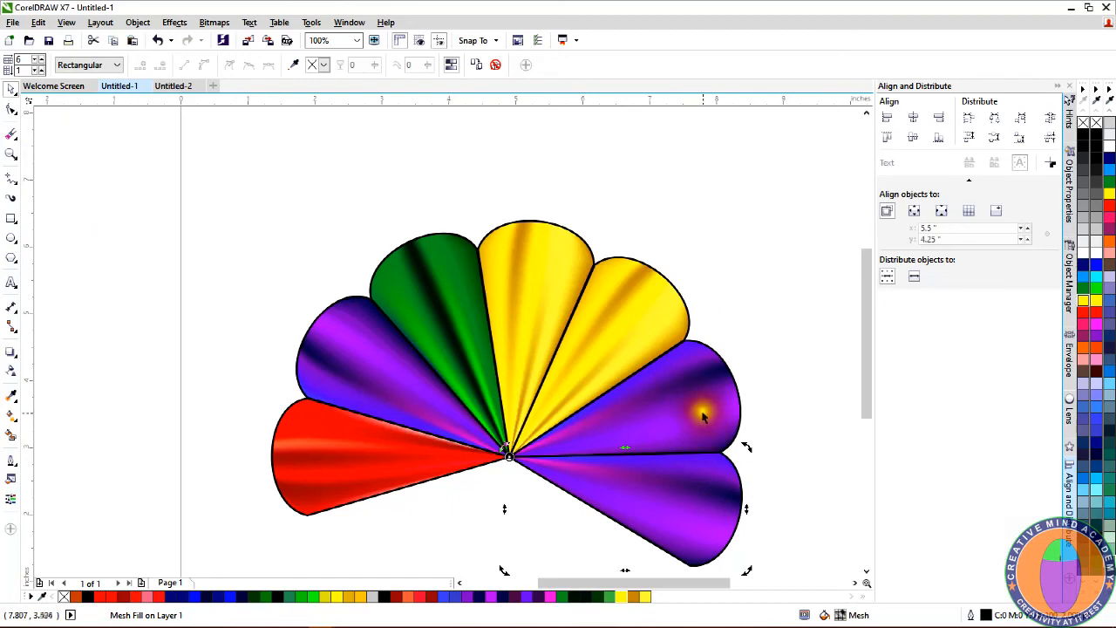
{"action": "scroll", "coordinate": [466, 308], "scroll_direction": "down", "scroll_amount": 2}
{"action": "scroll", "coordinate": [506, 346], "scroll_direction": "up", "scroll_amount": 1}
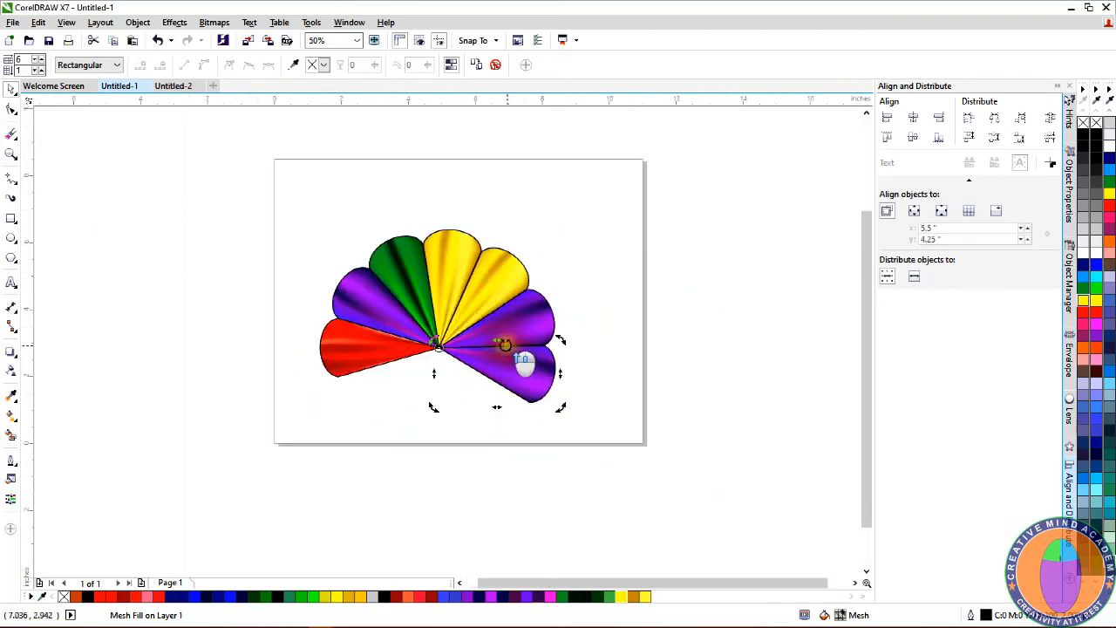
{"action": "scroll", "coordinate": [427, 342], "scroll_direction": "up", "scroll_amount": 1}
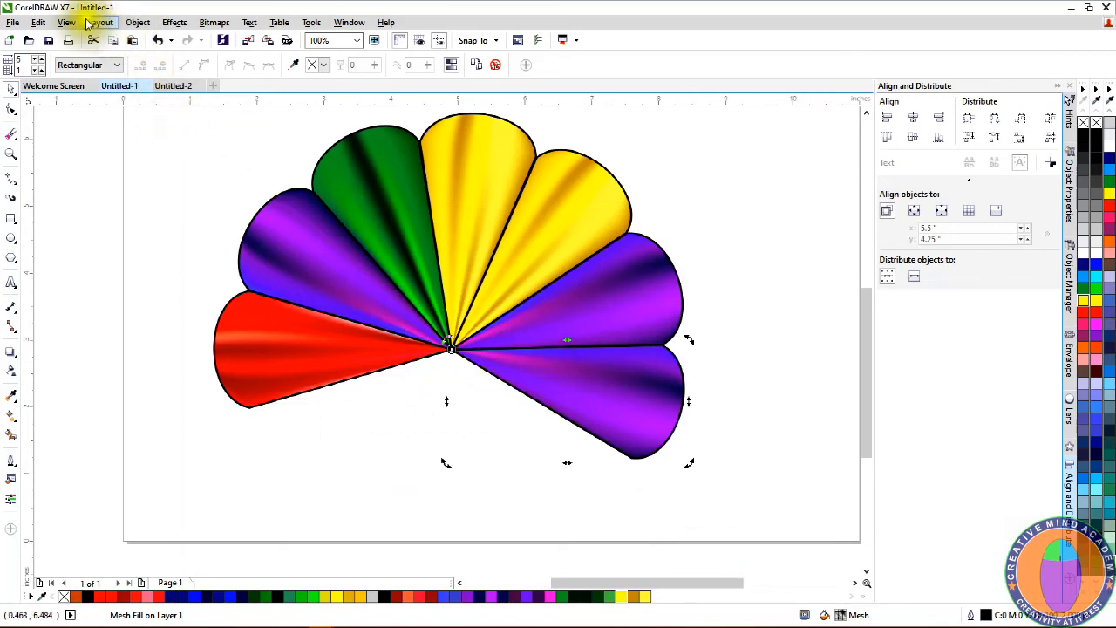
- Copy only the fill of the red shape onto the seventh shape at the end of the fan
{"action": "left_click", "coordinate": [12, 417]}
{"action": "left_click", "coordinate": [39, 23]}
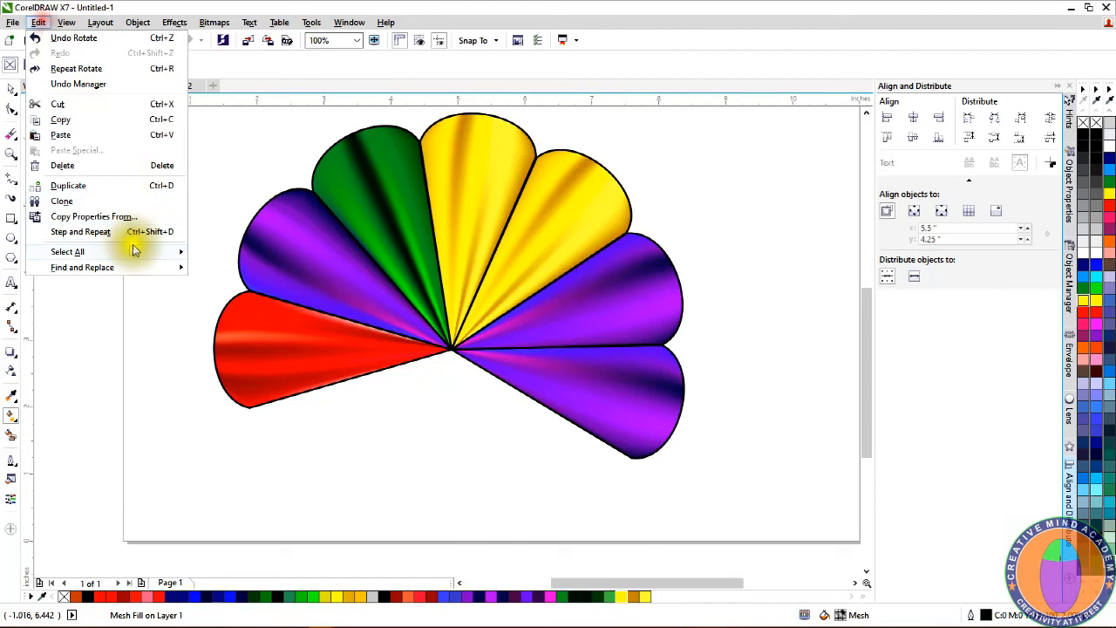
{"action": "left_click", "coordinate": [77, 218]}
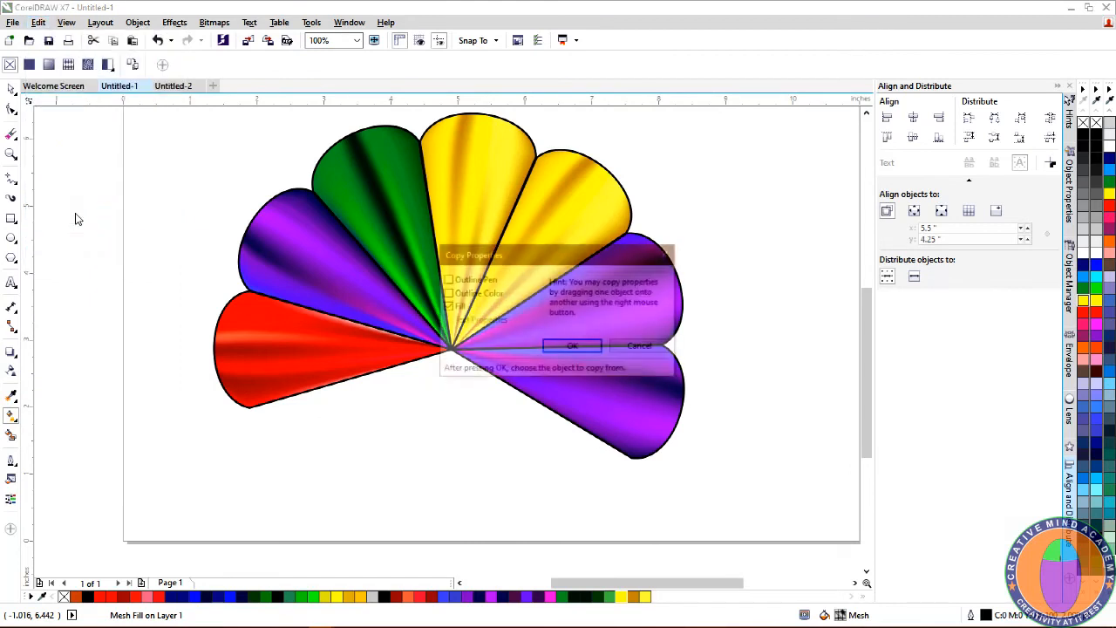
{"action": "left_click", "coordinate": [572, 348]}
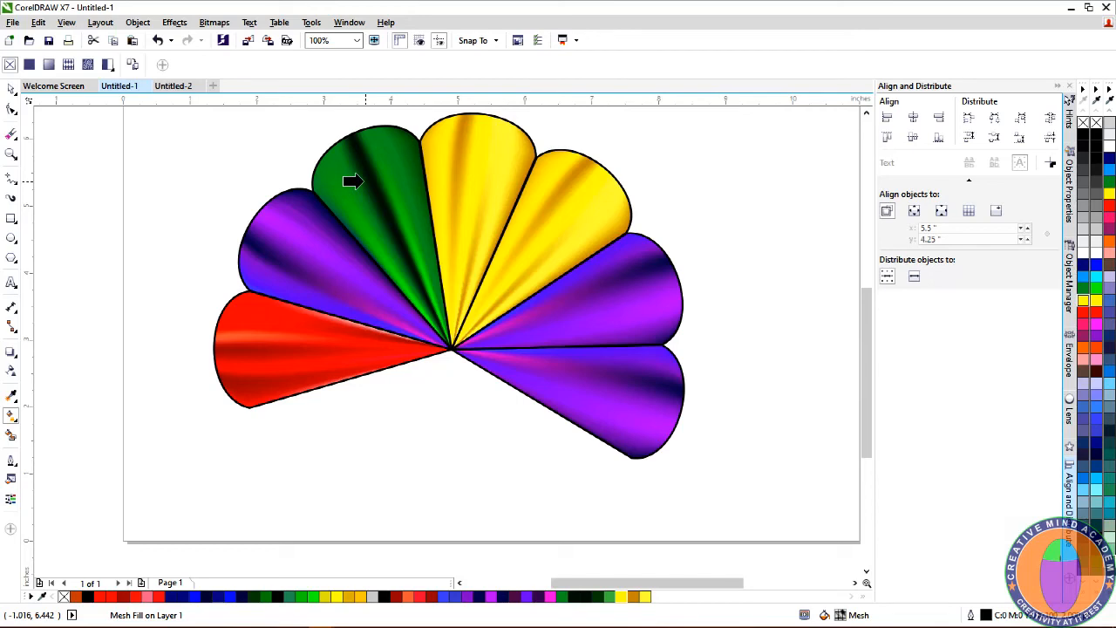
{"action": "left_click", "coordinate": [290, 342]}
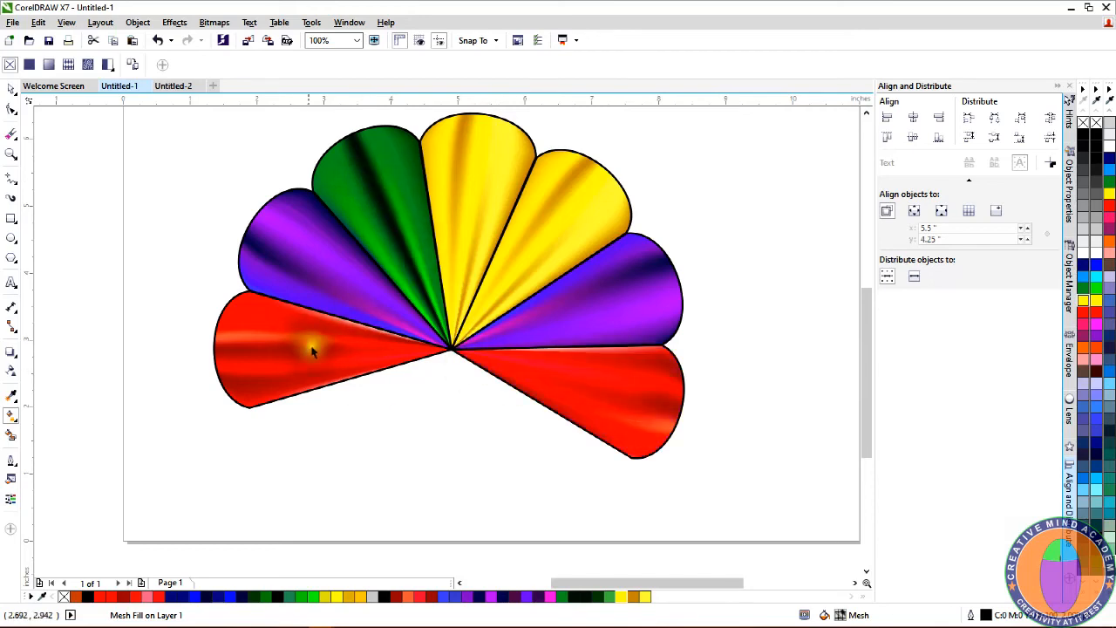
{"action": "scroll", "coordinate": [399, 358], "scroll_direction": "down", "scroll_amount": 2}
{"action": "scroll", "coordinate": [375, 338], "scroll_direction": "up", "scroll_amount": 2}
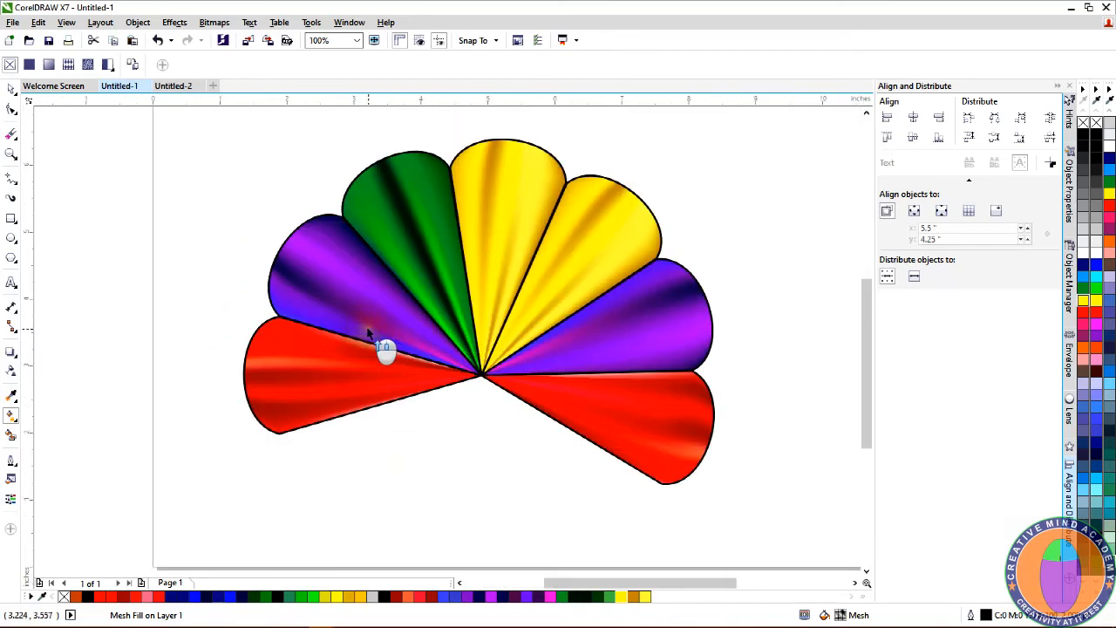
- Rotate all seven shapes together counter-clockwise, to an angle of about 97.2°, so both red ends of the fan sit level
{"action": "left_click", "coordinate": [10, 88]}
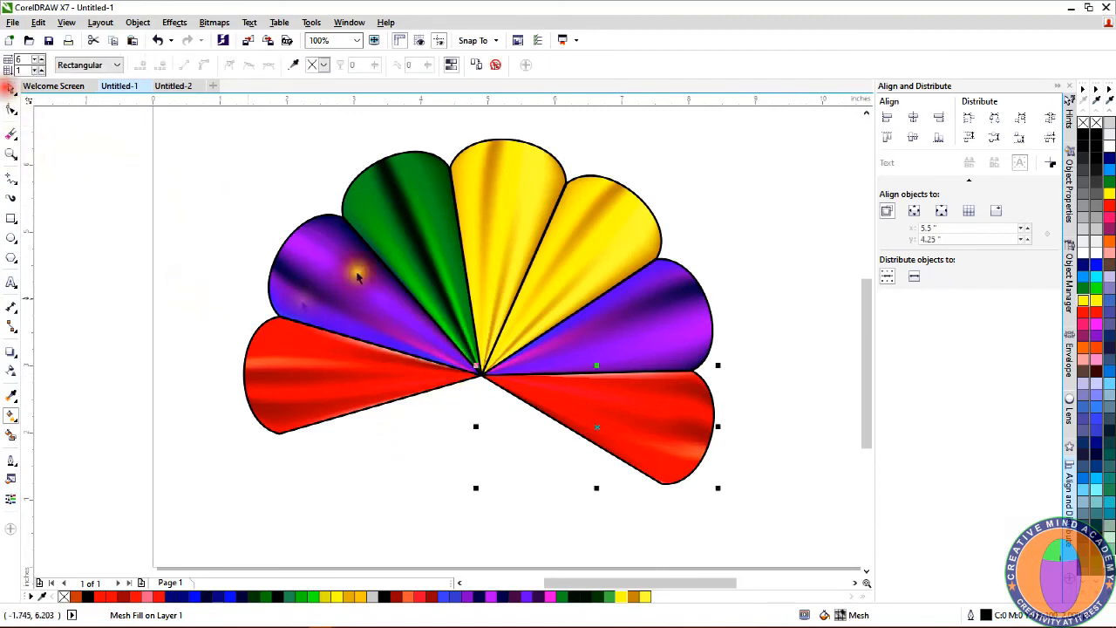
{"action": "scroll", "coordinate": [387, 262], "scroll_direction": "down", "scroll_amount": 2}
{"action": "left_click_drag", "start_coordinate": [240, 190], "coordinate": [621, 400]}
{"action": "left_click", "coordinate": [423, 279]}
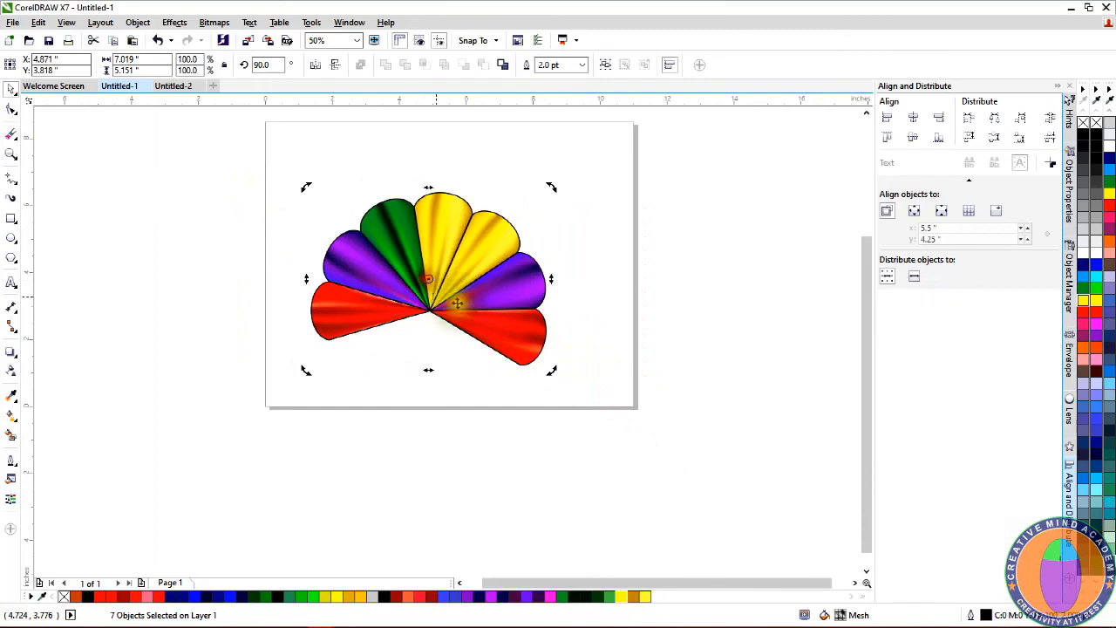
{"action": "left_click_drag", "start_coordinate": [549, 370], "coordinate": [568, 349]}
{"action": "left_click_drag", "start_coordinate": [563, 186], "coordinate": [572, 199]}
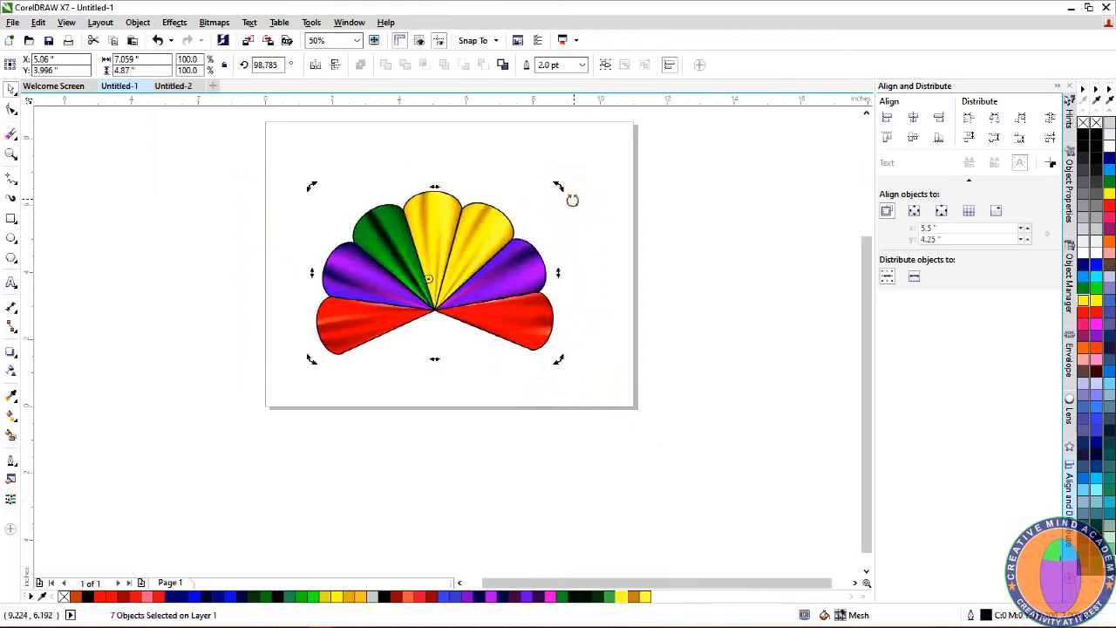
{"action": "scroll", "coordinate": [448, 262], "scroll_direction": "up", "scroll_amount": 2}
{"action": "left_click_drag", "start_coordinate": [678, 113], "coordinate": [684, 122]}
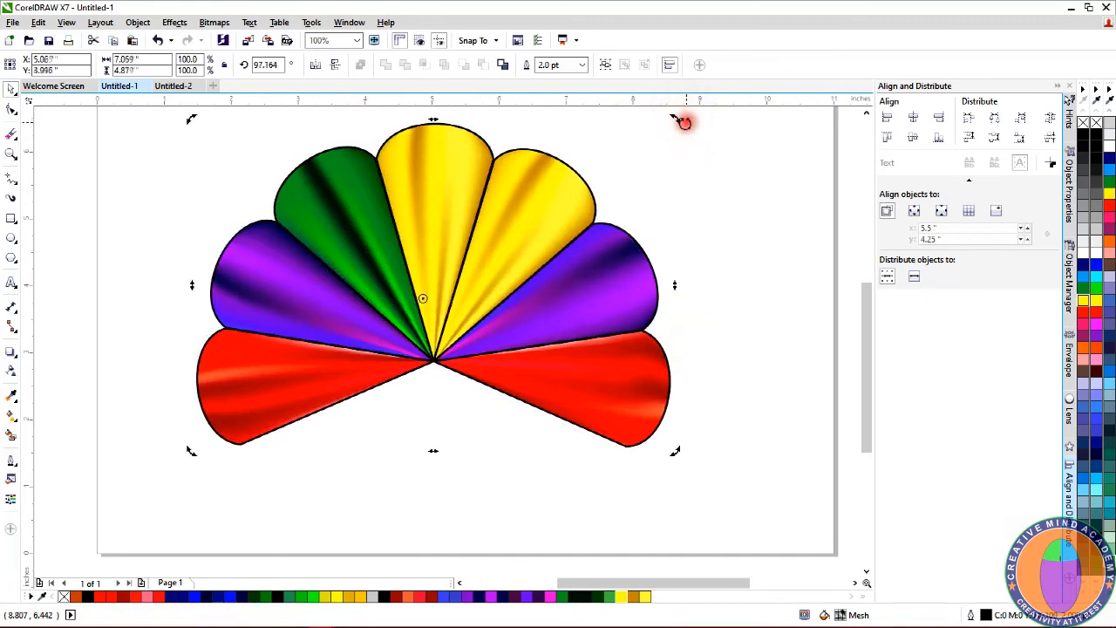
- Duplicate the whole seven-shape fan to the left of the page, centred at about X -2.8", Y 3.0"
{"action": "left_click", "coordinate": [742, 217]}
{"action": "scroll", "coordinate": [404, 321], "scroll_direction": "down", "scroll_amount": 3}
{"action": "left_click_drag", "start_coordinate": [218, 207], "coordinate": [618, 406]}
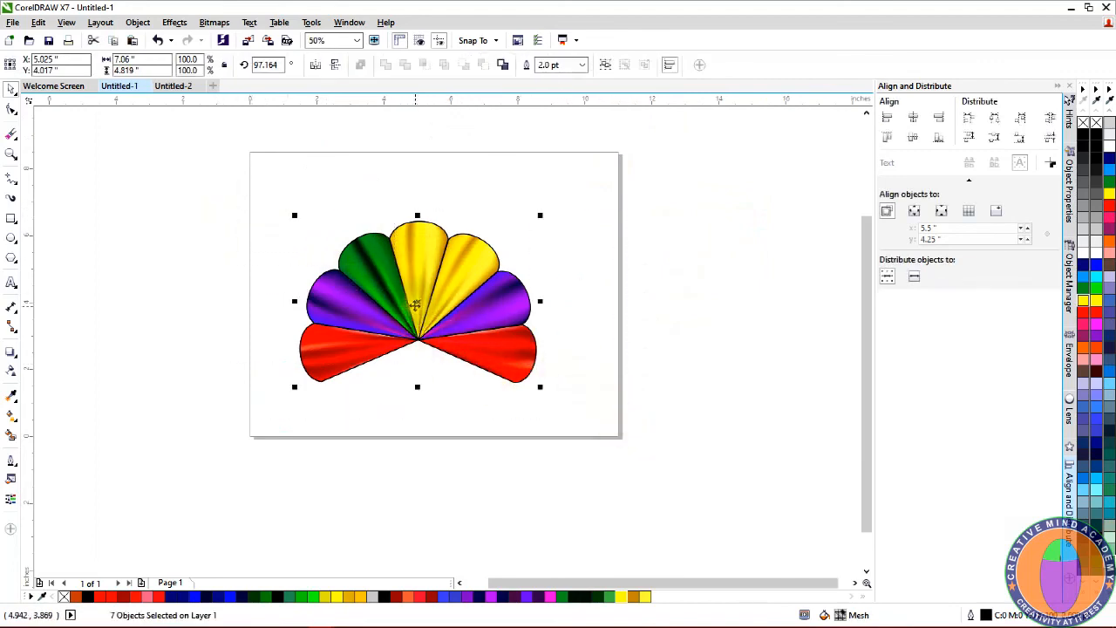
{"action": "left_click_drag", "start_coordinate": [415, 300], "coordinate": [155, 325]}
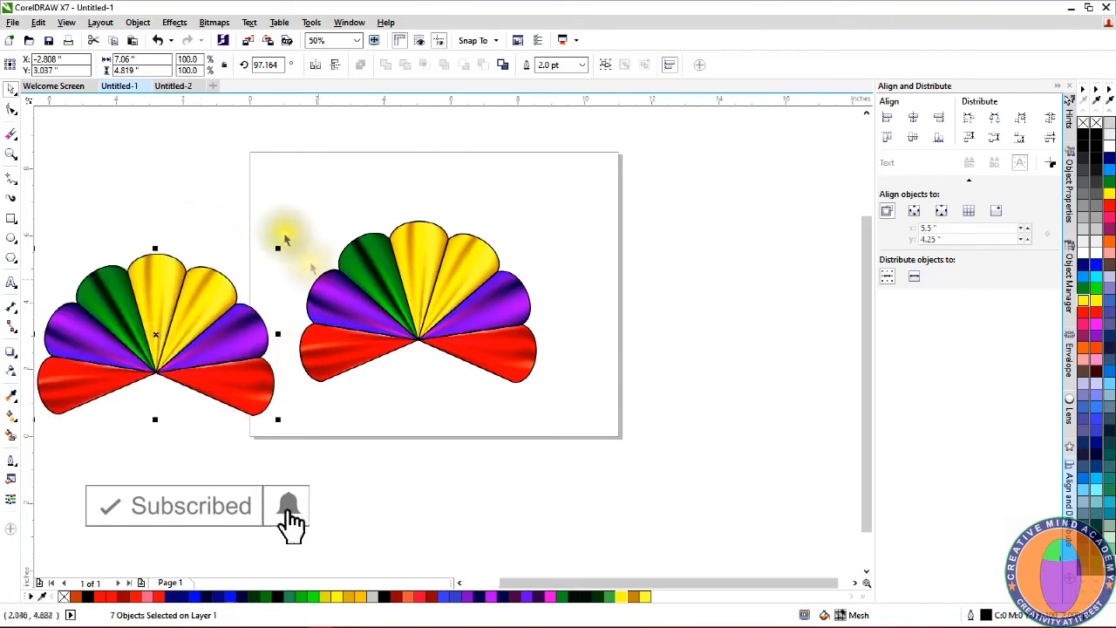
- Place the fans side by side, the original at about X 8.9", Y 3.7" and the copy at about X 0.5", Y 3.8"
{"action": "left_click", "coordinate": [393, 322]}
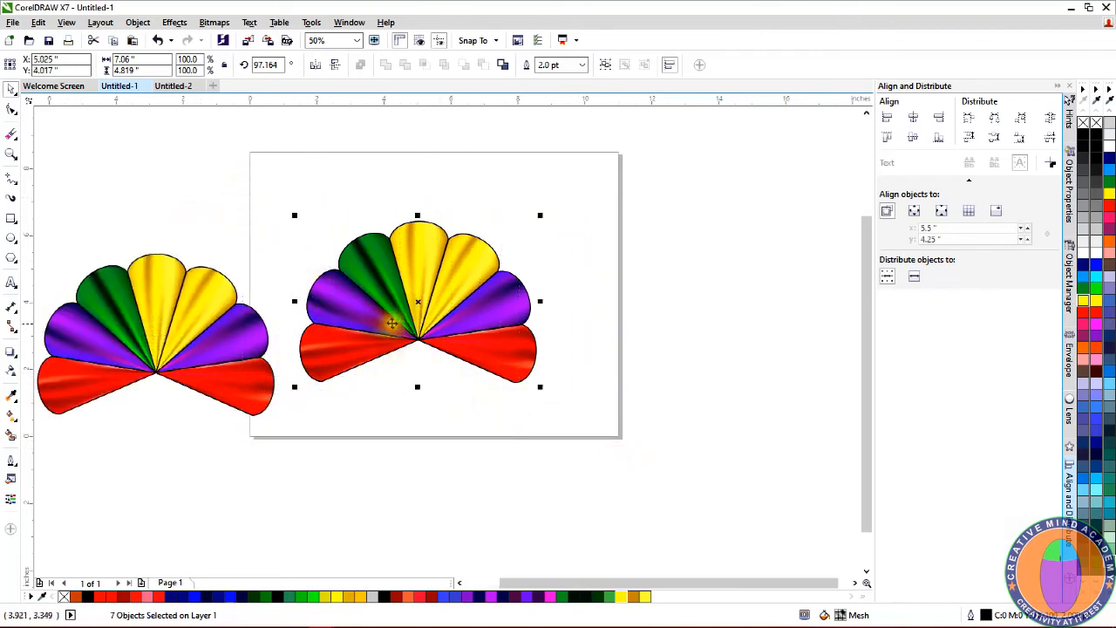
{"action": "left_click_drag", "start_coordinate": [410, 305], "coordinate": [540, 317]}
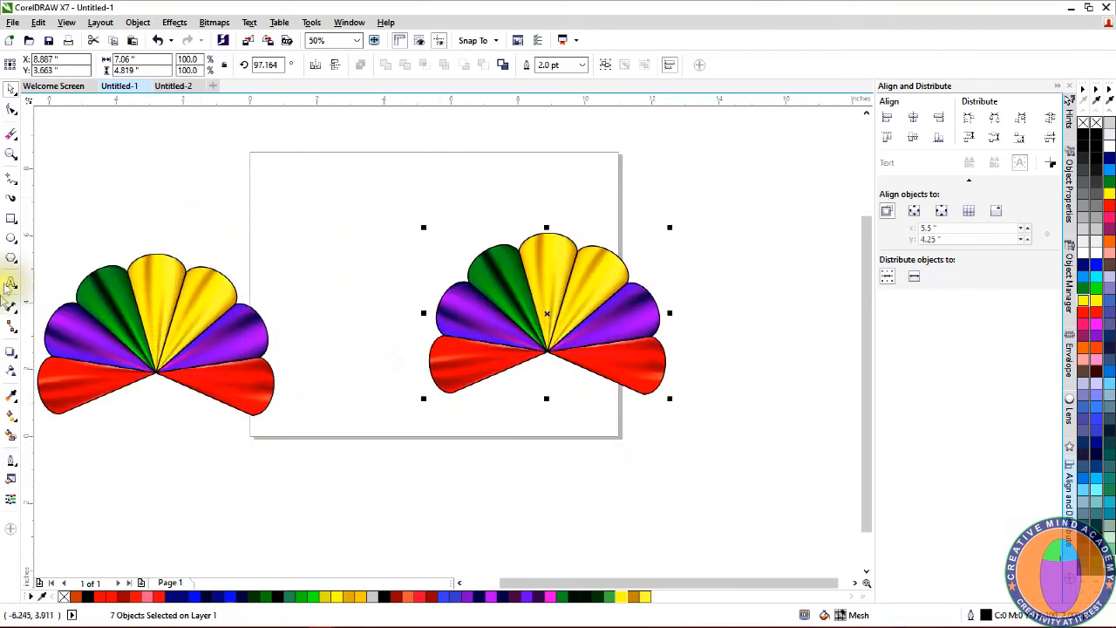
{"action": "scroll", "coordinate": [204, 260], "scroll_direction": "down", "scroll_amount": 1}
{"action": "left_click_drag", "start_coordinate": [87, 249], "coordinate": [267, 369]}
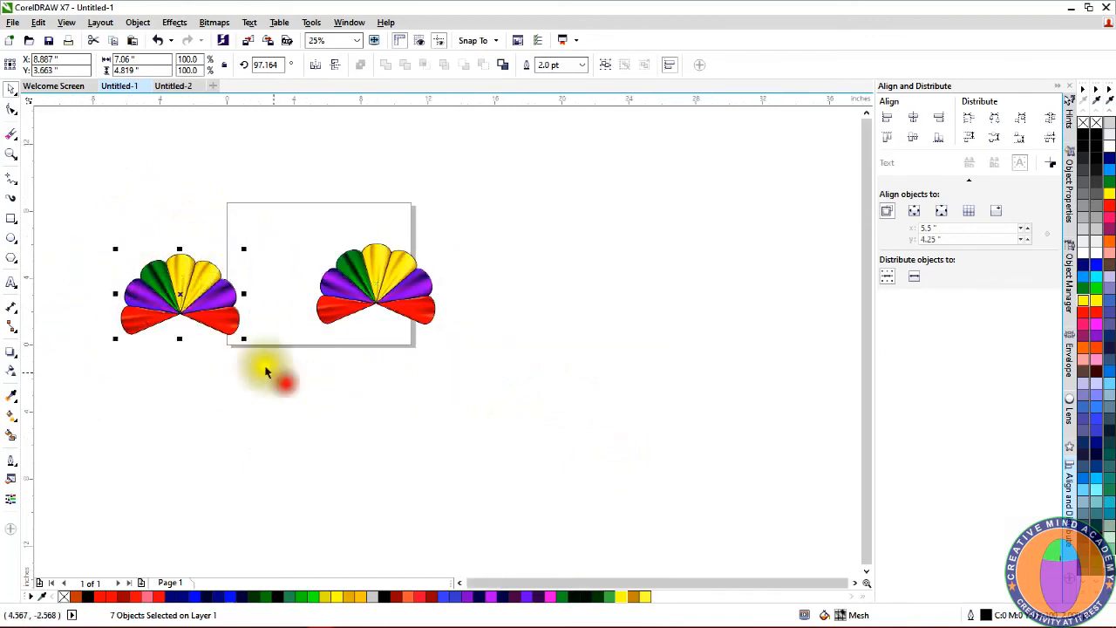
{"action": "left_click_drag", "start_coordinate": [182, 304], "coordinate": [237, 293]}
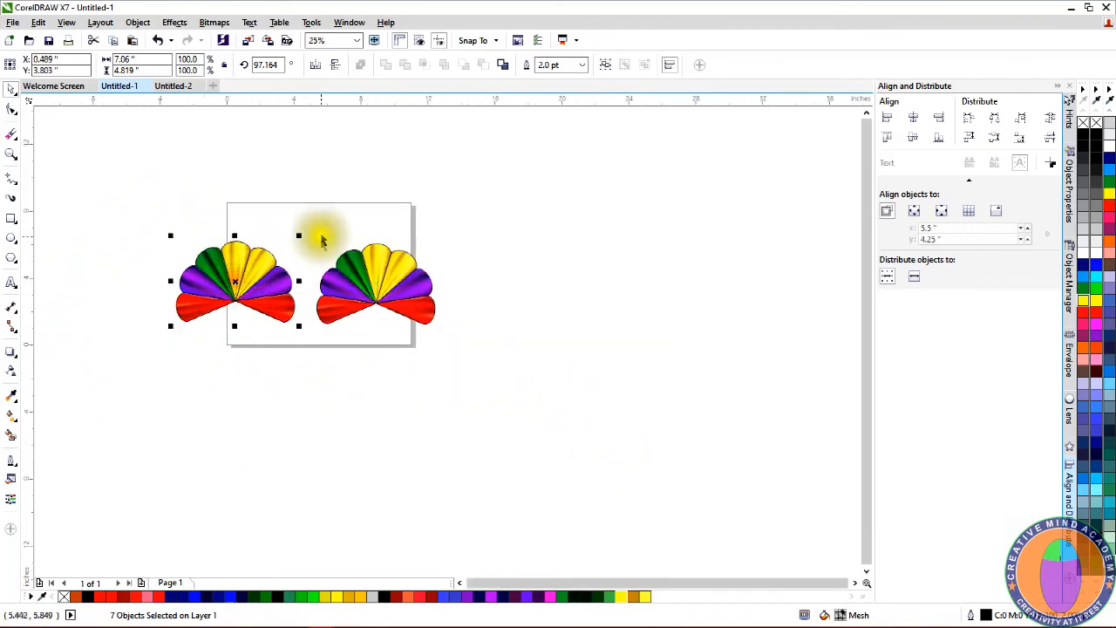
- Set the outline width of all shapes in the original fan on the right to 10.0 pt, after trying 4.0 pt
{"action": "scroll", "coordinate": [325, 260], "scroll_direction": "up", "scroll_amount": 1}
{"action": "left_click_drag", "start_coordinate": [253, 158], "coordinate": [601, 466]}
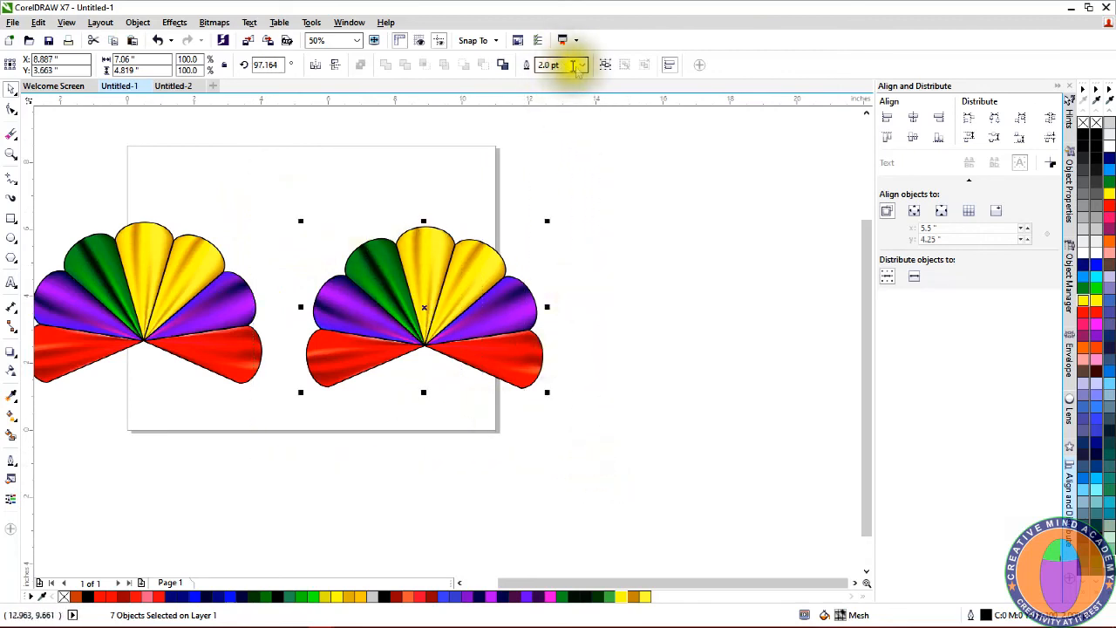
{"action": "left_click", "coordinate": [582, 67]}
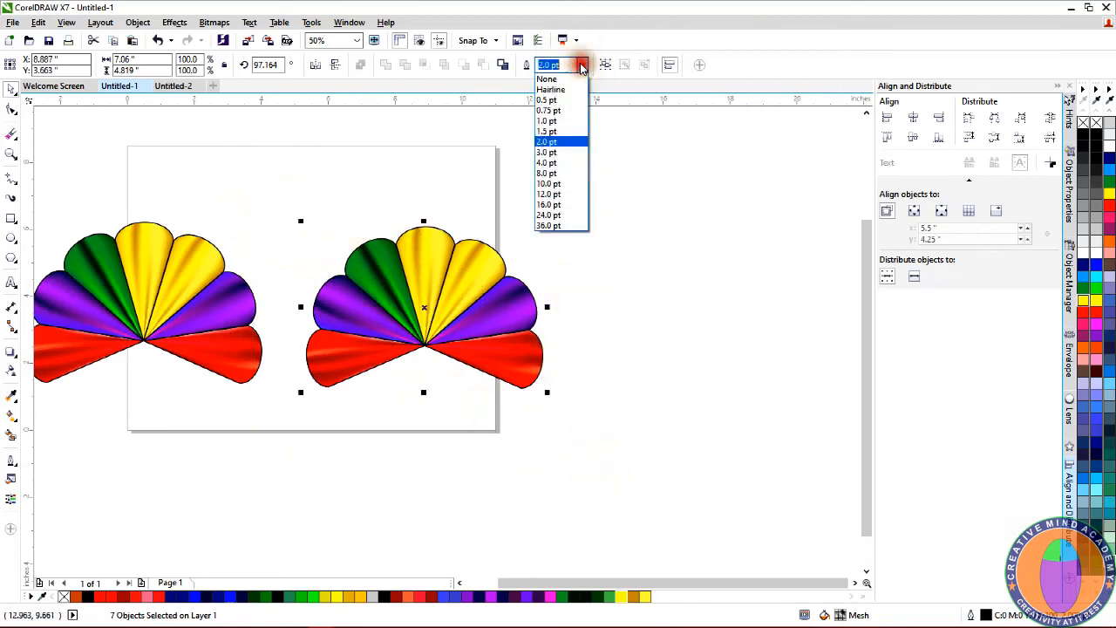
{"action": "left_click", "coordinate": [545, 163]}
{"action": "left_click", "coordinate": [582, 67]}
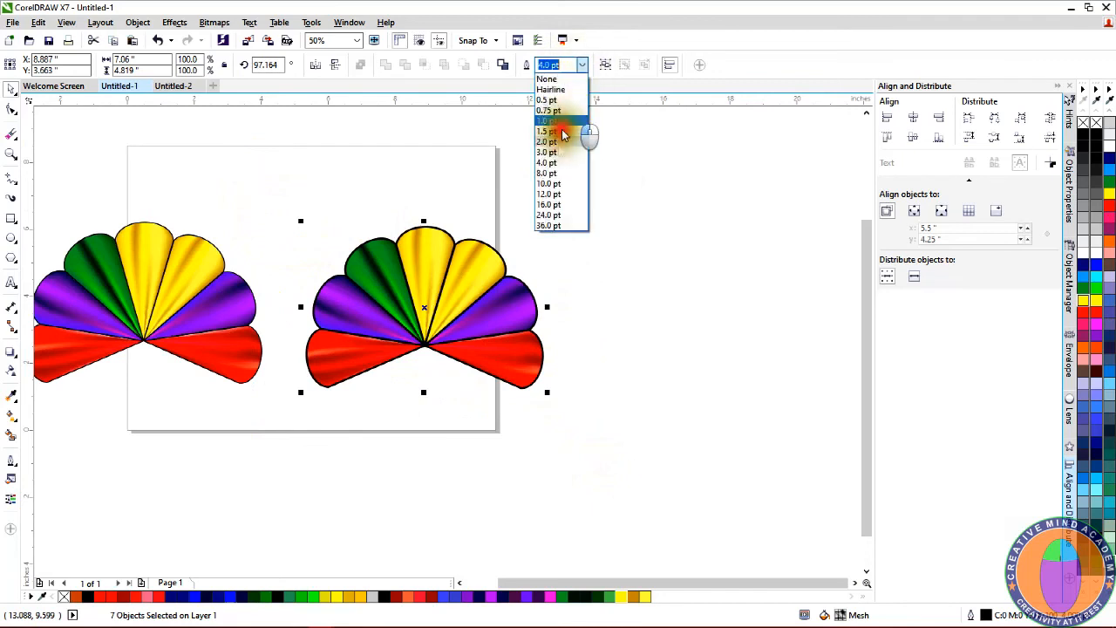
{"action": "left_click", "coordinate": [547, 184]}
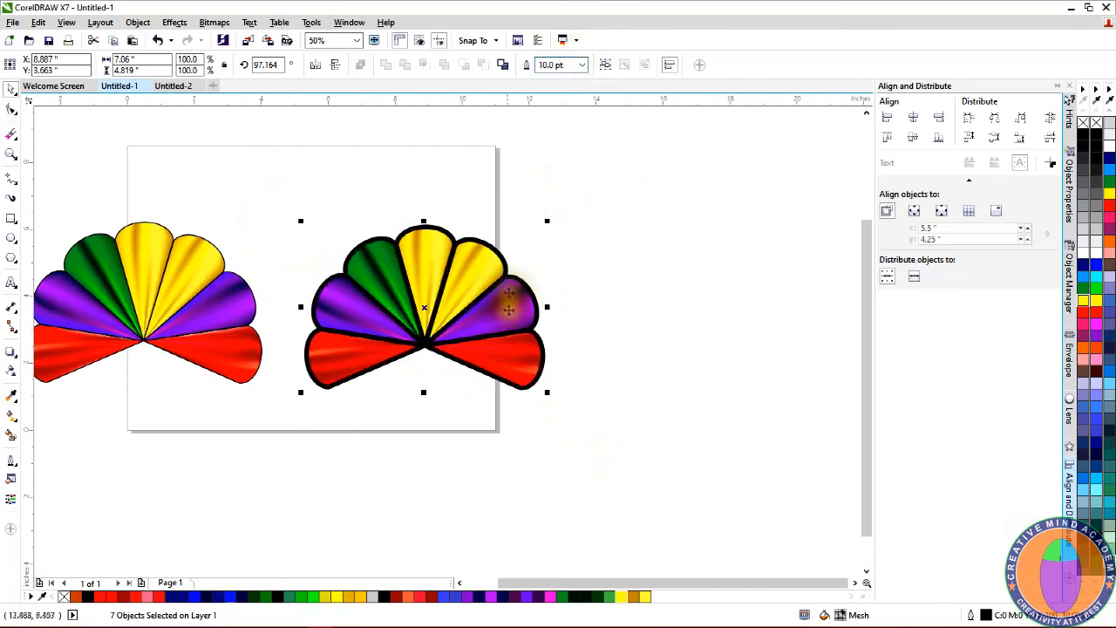
- Recolour the thick outlines of the right-hand fan light grey and move that fan off the page to about X 15.2", Y 3.6"
{"action": "right_click", "coordinate": [1109, 128]}
{"action": "left_click", "coordinate": [652, 290]}
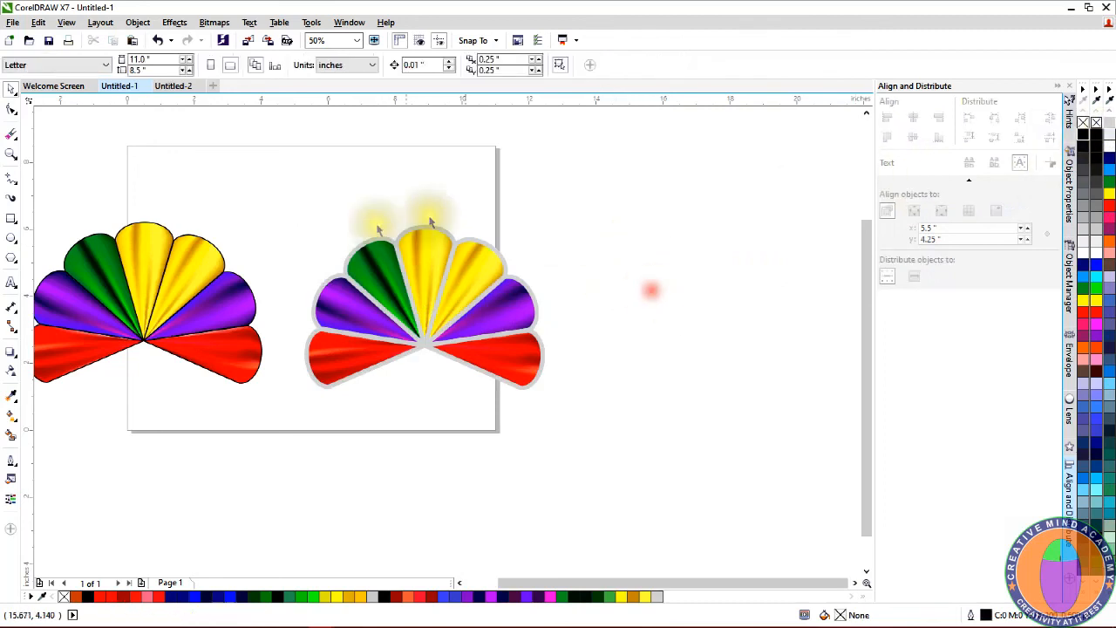
{"action": "left_click_drag", "start_coordinate": [606, 185], "coordinate": [267, 460]}
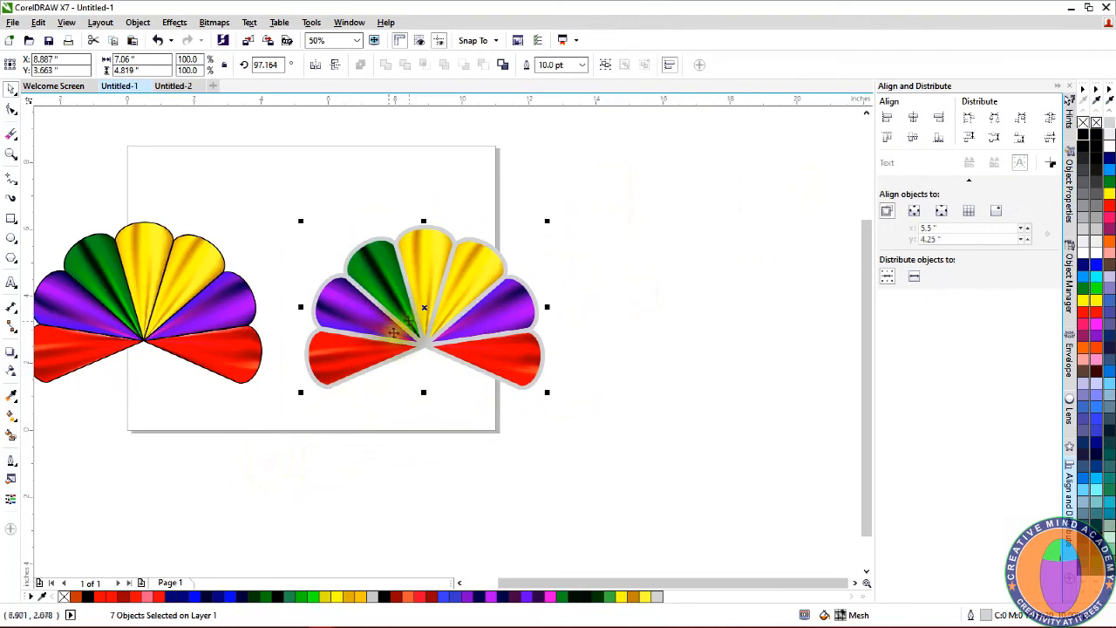
{"action": "left_click_drag", "start_coordinate": [420, 311], "coordinate": [632, 314]}
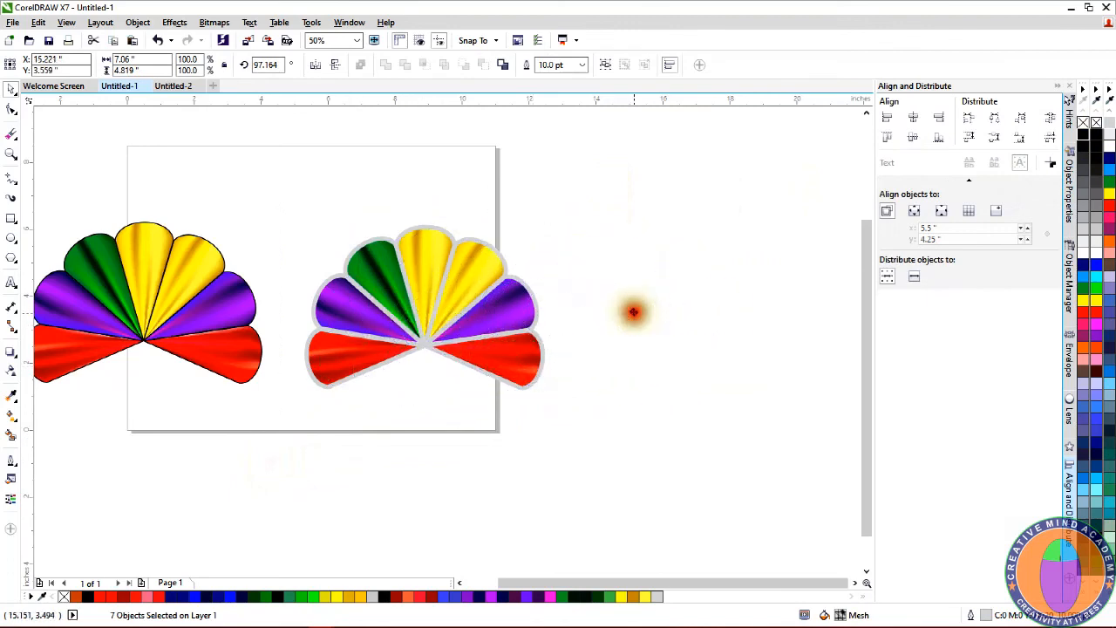
- Move the thin-outlined fan onto the page at about X 5.0", Y 4.5" and set its outline width to None
{"action": "scroll", "coordinate": [194, 264], "scroll_direction": "down", "scroll_amount": 2}
{"action": "left_click_drag", "start_coordinate": [106, 232], "coordinate": [247, 307]}
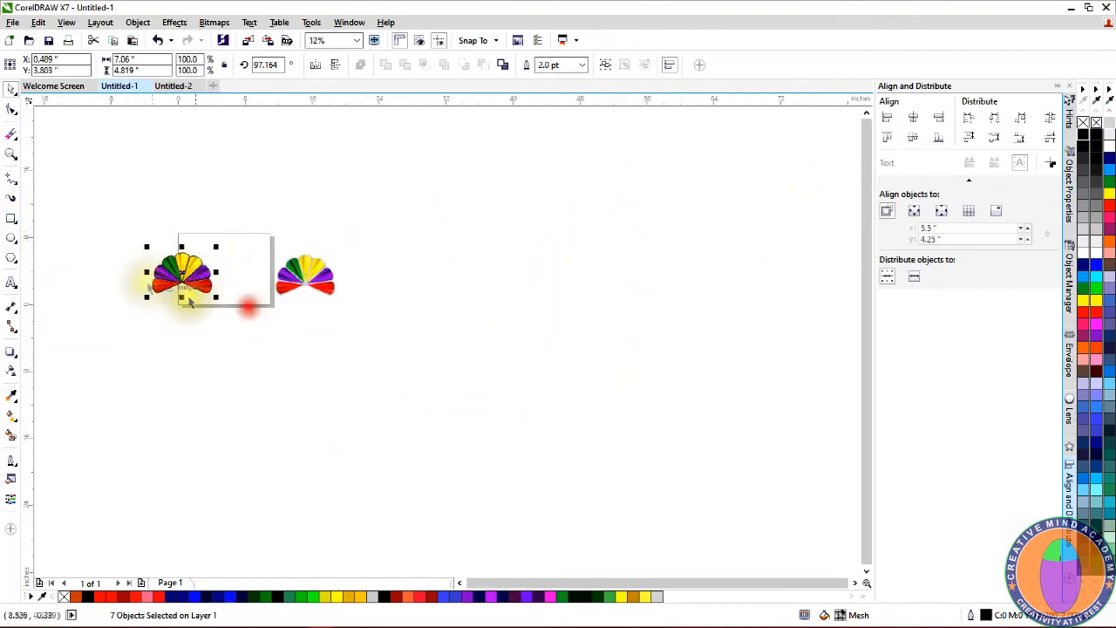
{"action": "scroll", "coordinate": [121, 270], "scroll_direction": "up", "scroll_amount": 2}
{"action": "left_click_drag", "start_coordinate": [377, 280], "coordinate": [528, 257]}
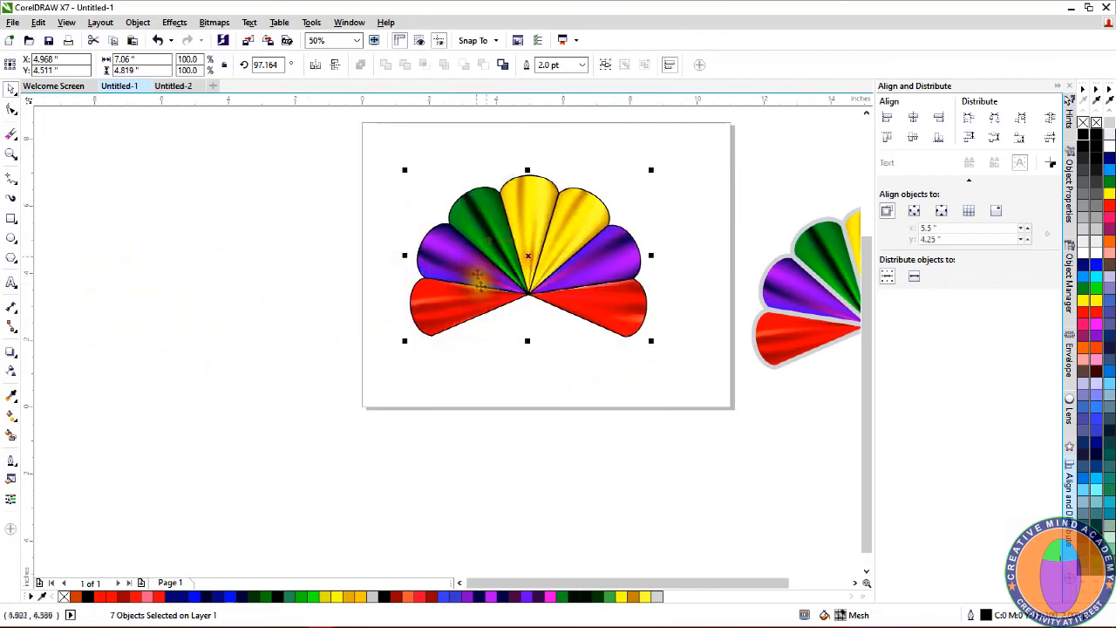
{"action": "left_click", "coordinate": [581, 66]}
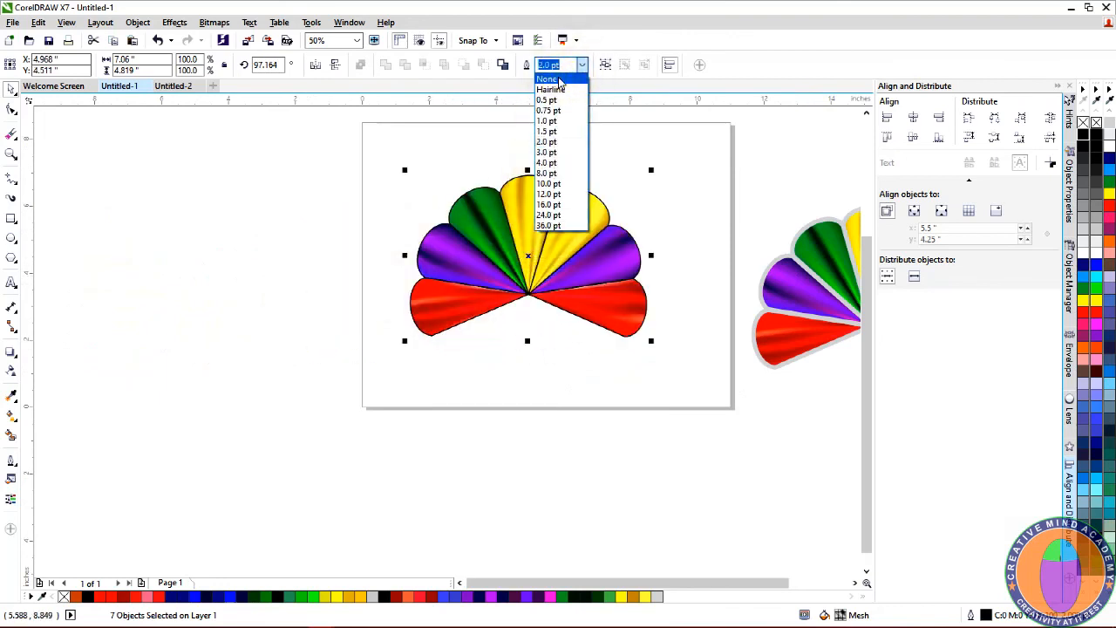
{"action": "left_click", "coordinate": [559, 80]}
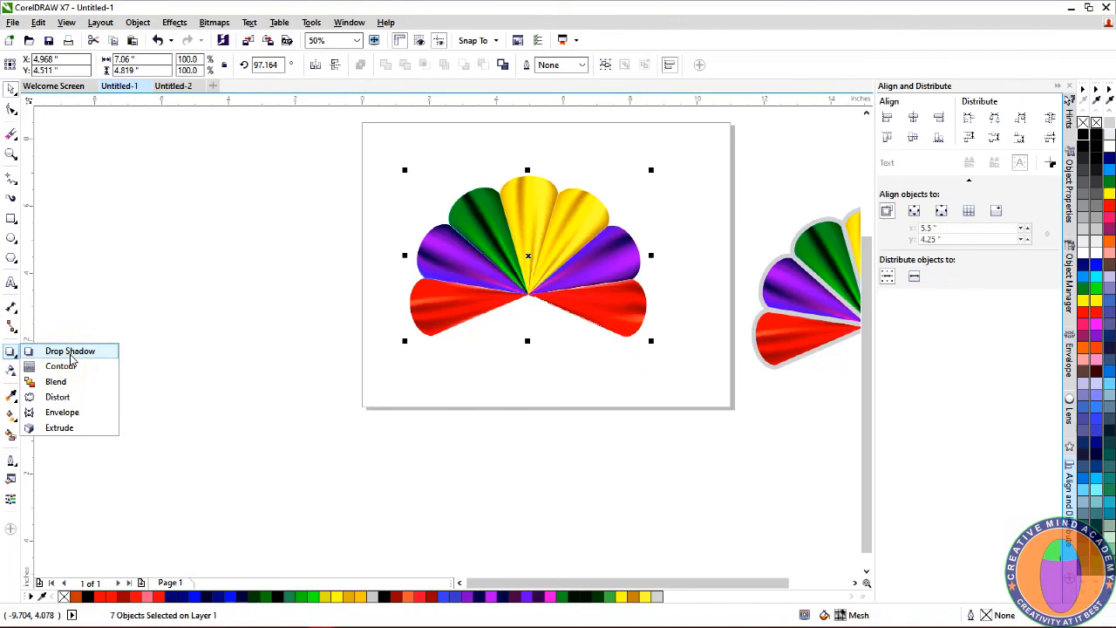
- Apply a Drop Shadow with the Small Glow preset to the outline-free fan and set the shadow feathering to 5
{"action": "left_click", "coordinate": [70, 352]}
{"action": "left_click", "coordinate": [64, 63]}
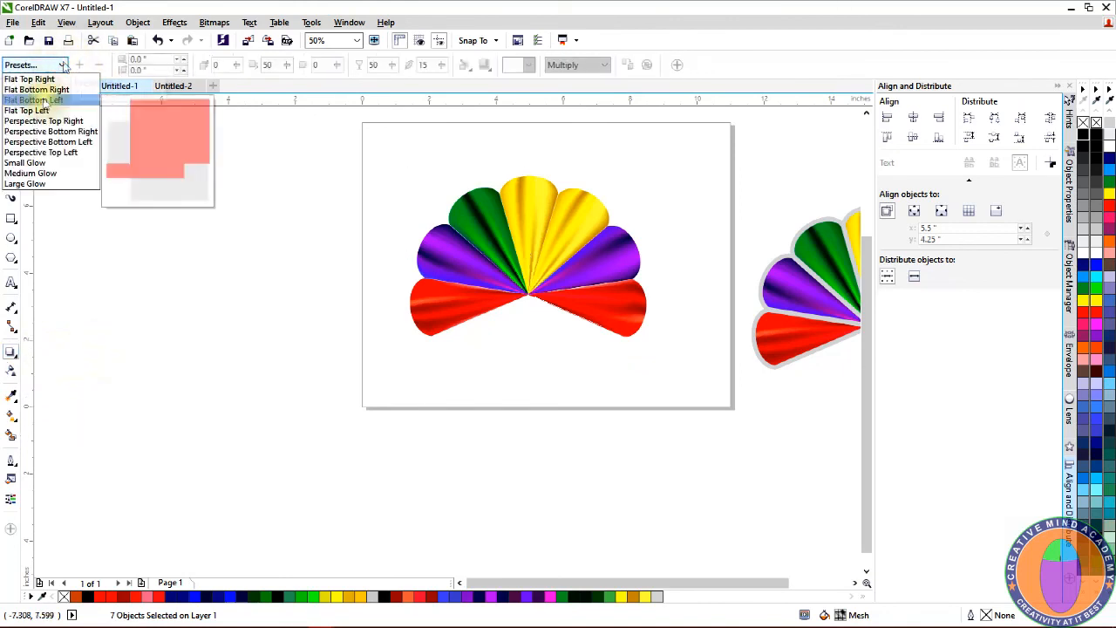
{"action": "left_click", "coordinate": [26, 164]}
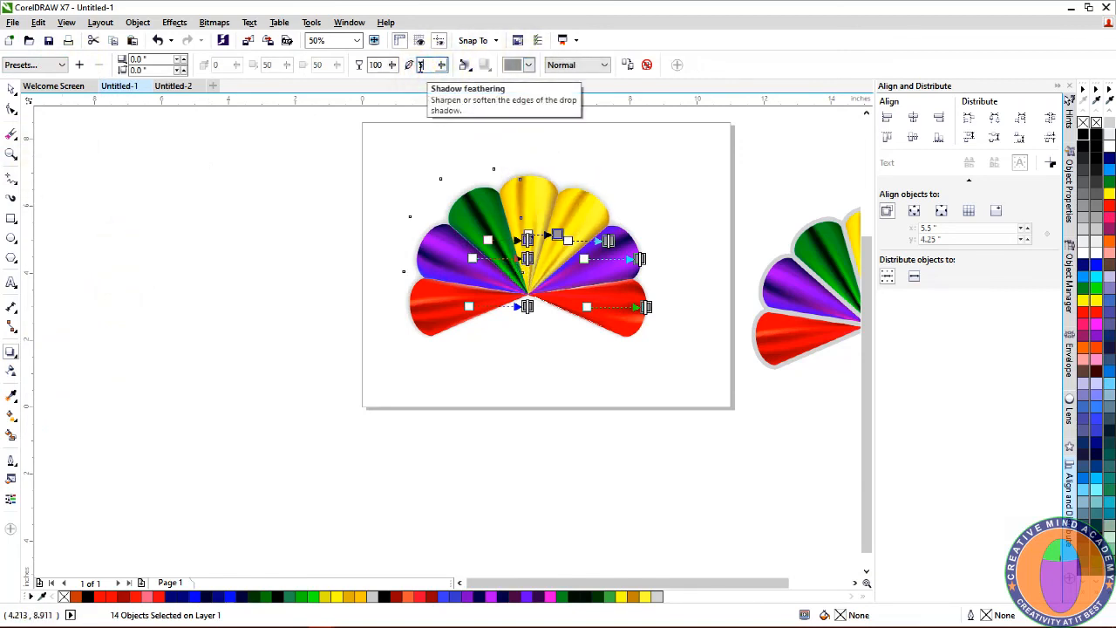
{"action": "type", "text": "5"}
- Change the fan's shadow colour to near-black, CMYK 75, 68, 65, 90
{"action": "left_click", "coordinate": [528, 65]}
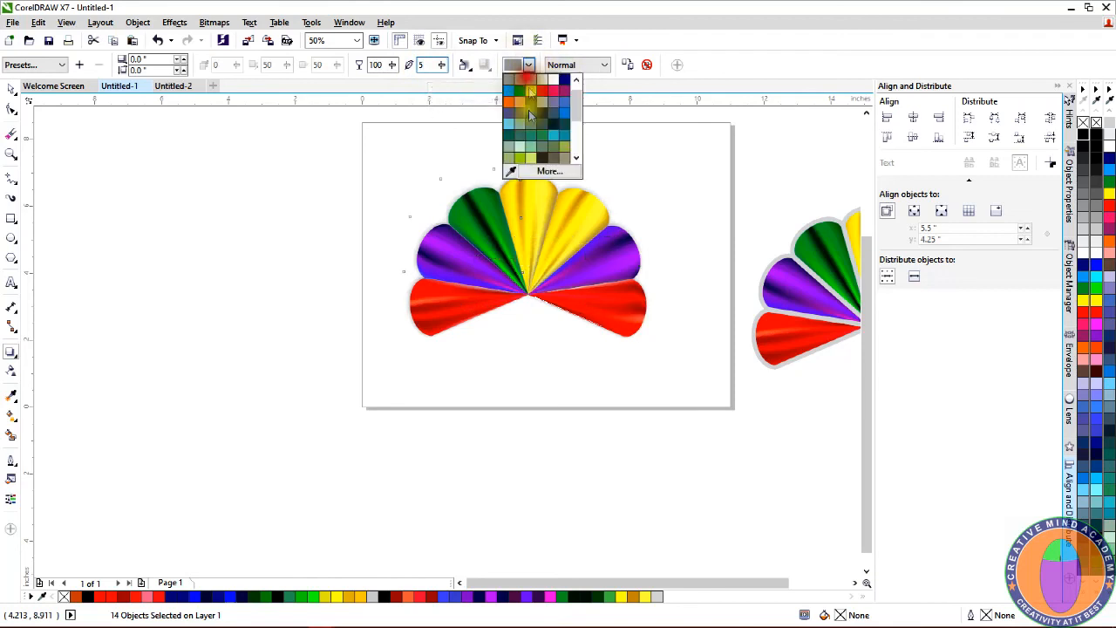
{"action": "left_click", "coordinate": [542, 172]}
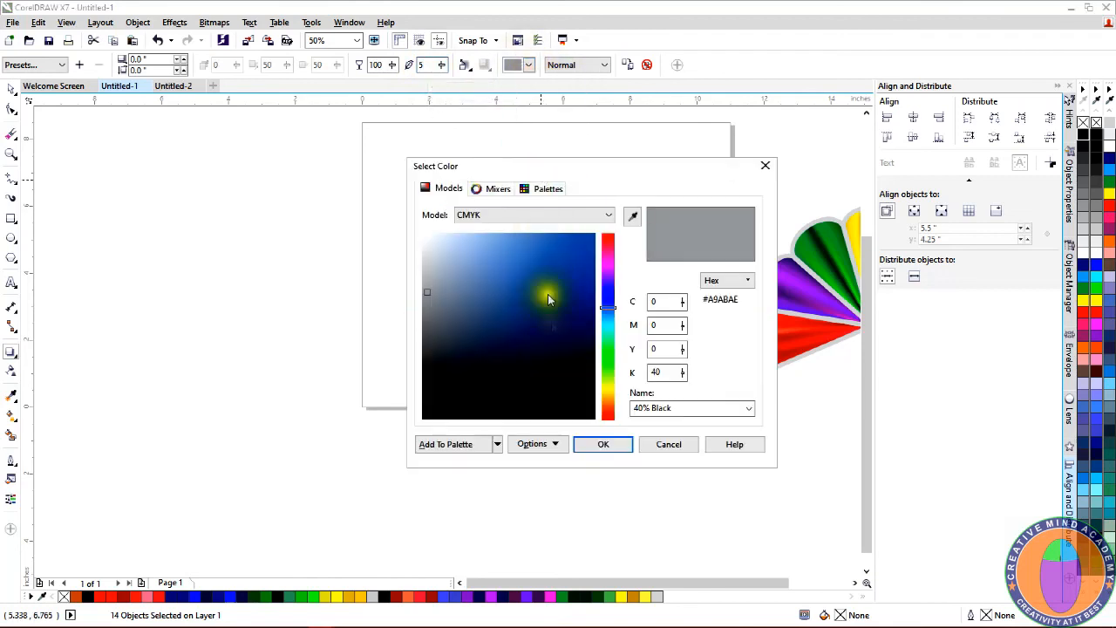
{"action": "left_click_drag", "start_coordinate": [569, 382], "coordinate": [577, 443]}
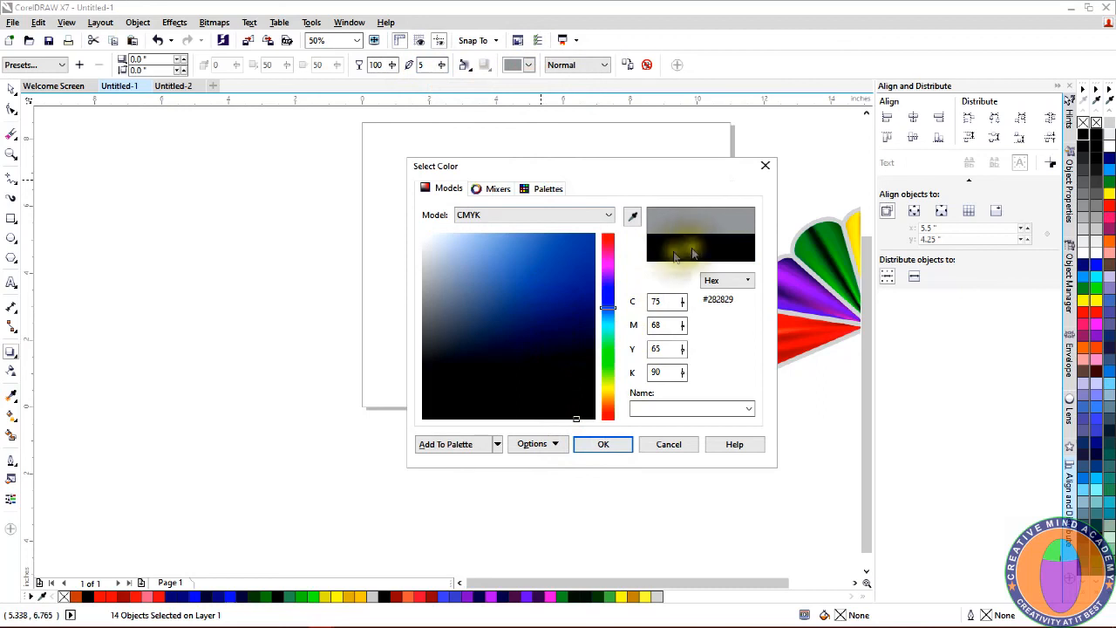
{"action": "left_click", "coordinate": [601, 445]}
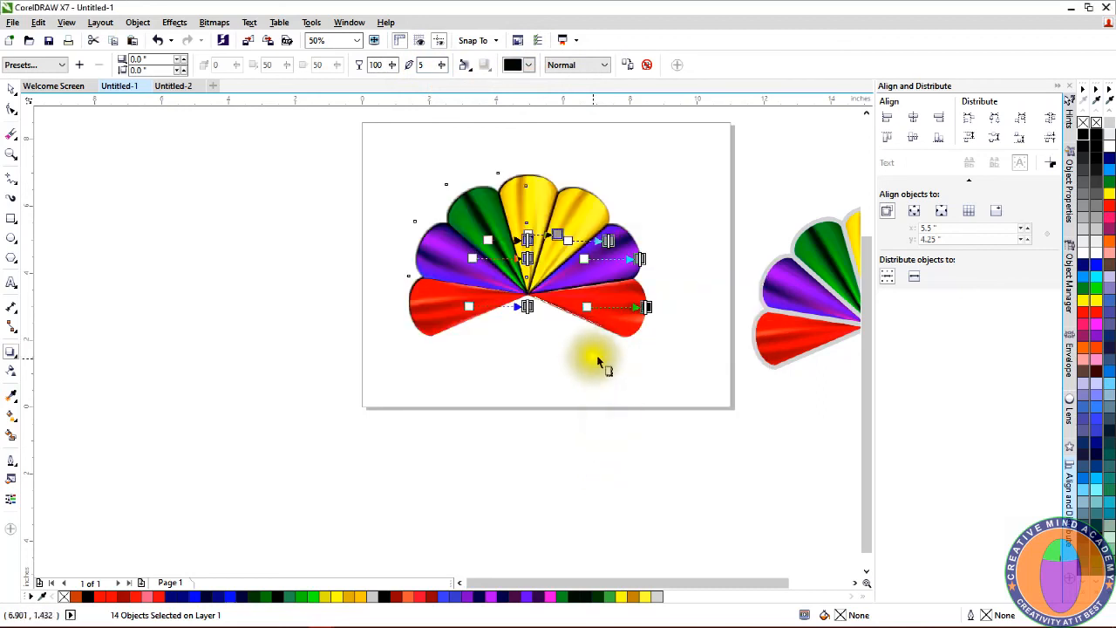
{"action": "left_click", "coordinate": [11, 88]}
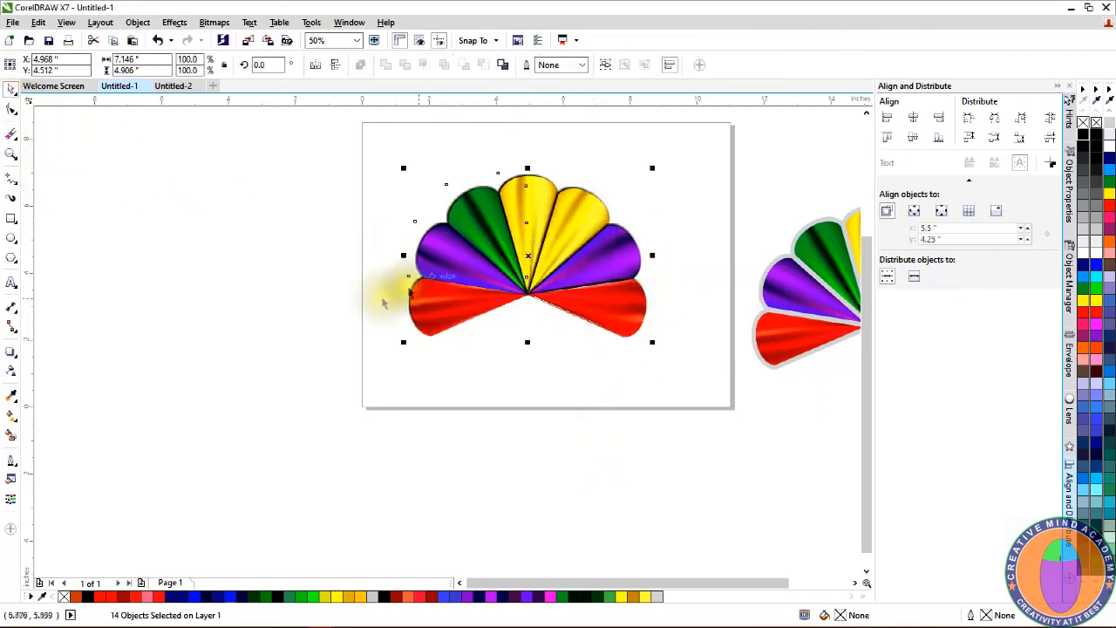
- Scale both fans down together, making the shadowed one about 4.7" wide and the grey-outlined one about 4.6" wide
{"action": "scroll", "coordinate": [388, 297], "scroll_direction": "down", "scroll_amount": 1}
{"action": "left_click_drag", "start_coordinate": [316, 198], "coordinate": [771, 390]}
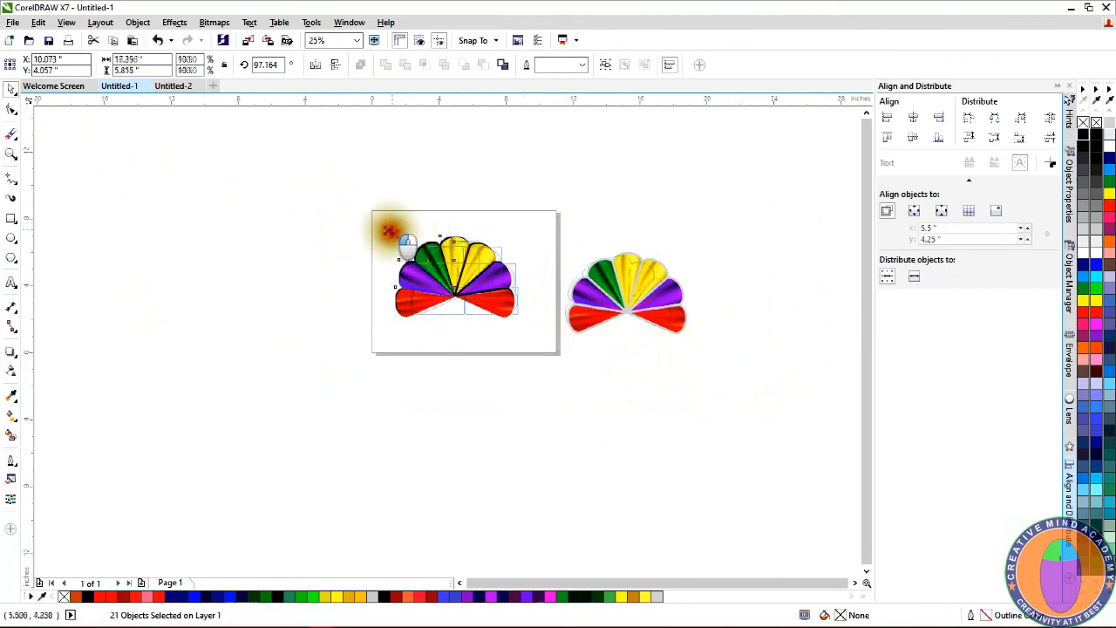
{"action": "left_click_drag", "start_coordinate": [390, 230], "coordinate": [409, 244]}
{"action": "left_click_drag", "start_coordinate": [458, 325], "coordinate": [460, 331]}
{"action": "left_click", "coordinate": [498, 406]}
- Group the shadowed fan's objects, and group the grey-outlined fan's objects separately
{"action": "left_click_drag", "start_coordinate": [378, 219], "coordinate": [539, 342]}
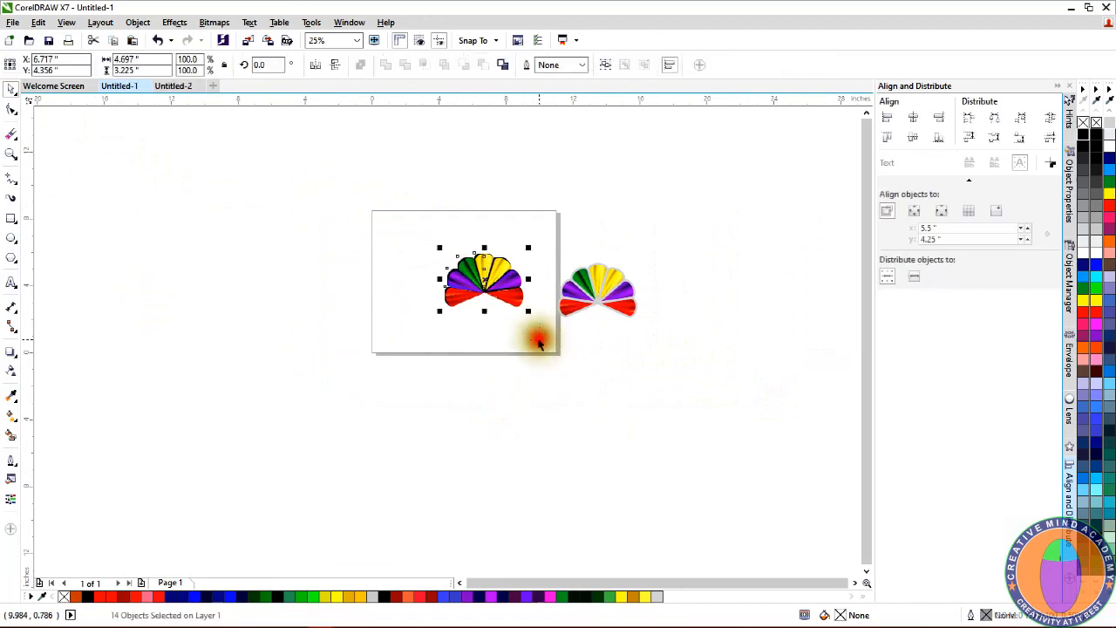
{"action": "left_click", "coordinate": [605, 65]}
{"action": "left_click_drag", "start_coordinate": [533, 197], "coordinate": [661, 367]}
{"action": "left_click", "coordinate": [602, 63]}
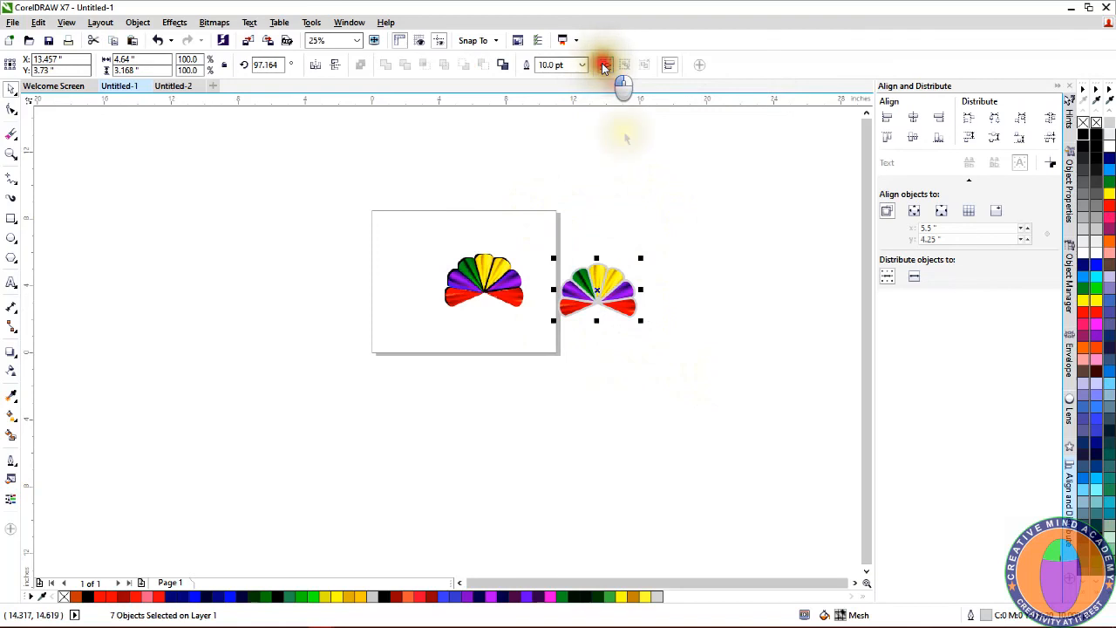
- Place the fan groups side by side on the page, the shadowed one at about X 2.7", Y 4.0" and the grey-outlined one at about X 7.8", Y 4.1"
{"action": "left_click_drag", "start_coordinate": [498, 295], "coordinate": [434, 290]}
{"action": "left_click_drag", "start_coordinate": [598, 311], "coordinate": [526, 297]}
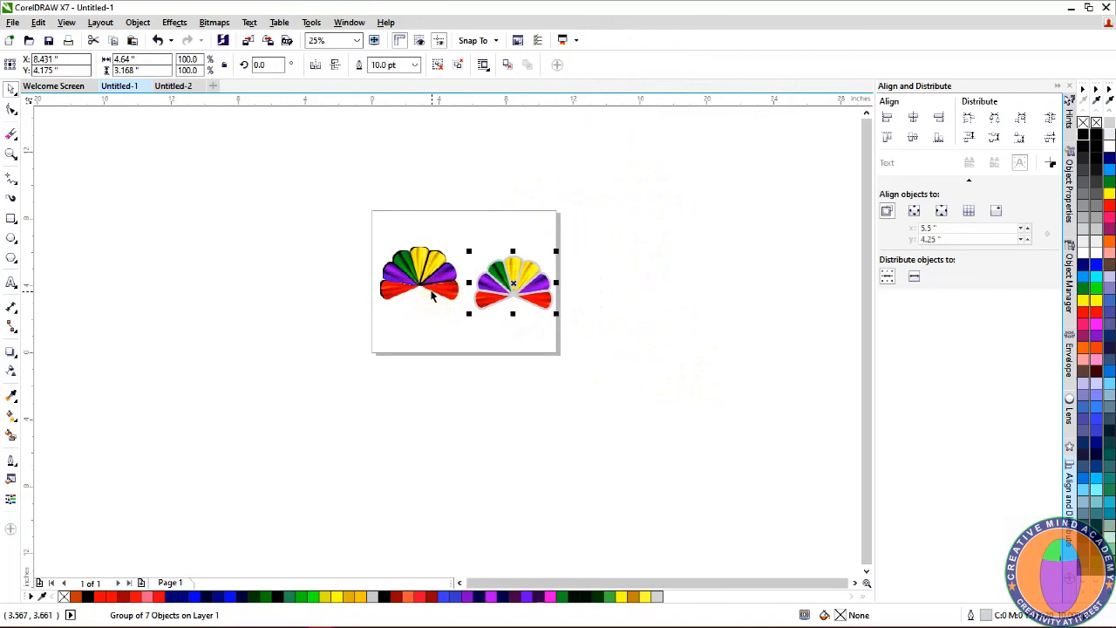
{"action": "key", "text": "shift+F4"}
{"action": "left_click_drag", "start_coordinate": [120, 191], "coordinate": [435, 349]}
{"action": "left_click_drag", "start_coordinate": [157, 230], "coordinate": [475, 438]}
{"action": "left_click_drag", "start_coordinate": [353, 345], "coordinate": [349, 376]}
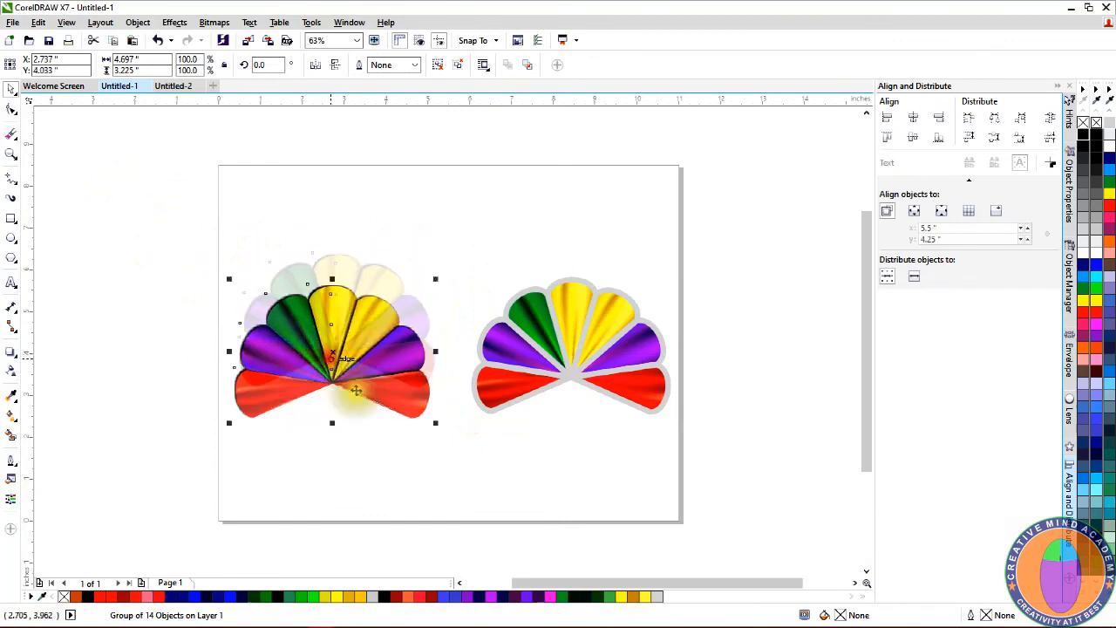
{"action": "left_click_drag", "start_coordinate": [764, 233], "coordinate": [436, 467]}
{"action": "left_click_drag", "start_coordinate": [603, 349], "coordinate": [577, 349]}
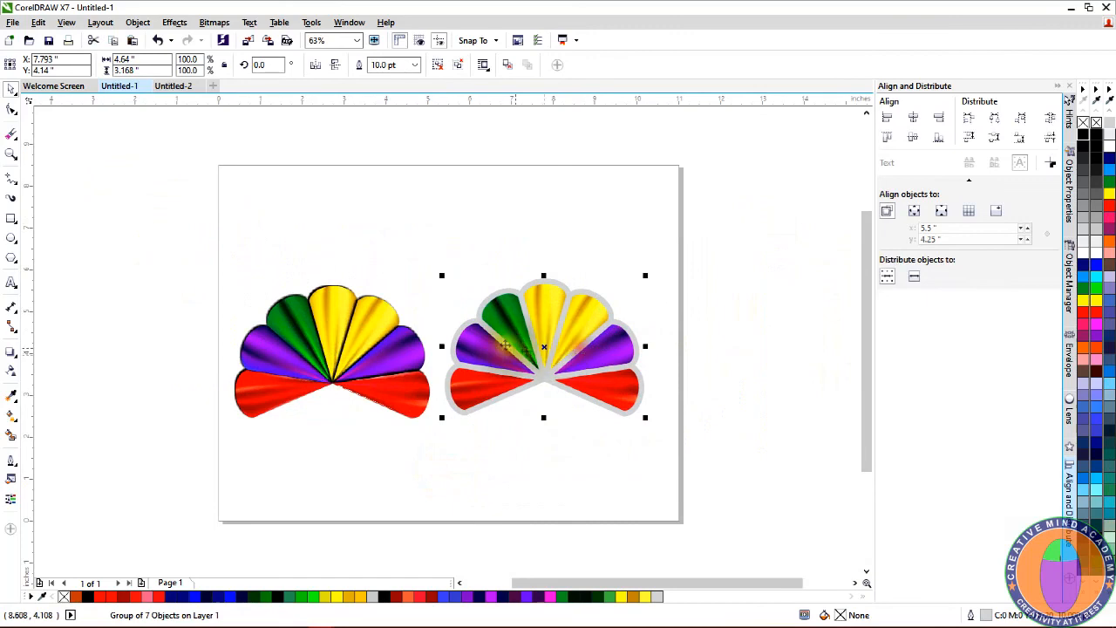
- Examine the two finished fans up close
{"action": "key", "text": "z"}
{"action": "left_click_drag", "start_coordinate": [131, 259], "coordinate": [718, 465]}
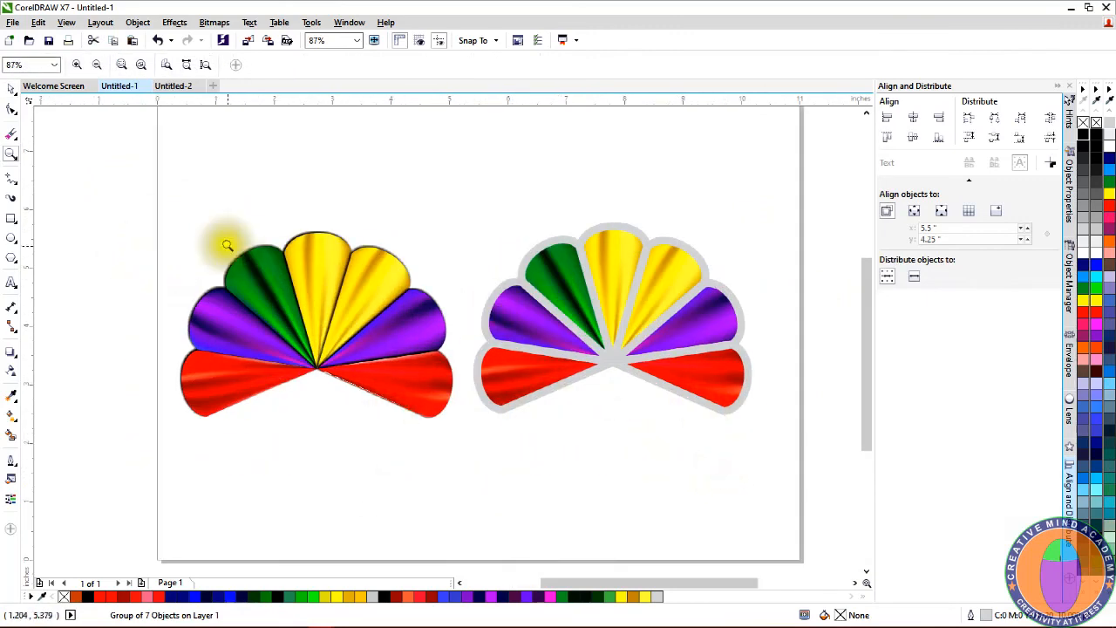
{"action": "left_click_drag", "start_coordinate": [102, 188], "coordinate": [775, 479]}
{"action": "left_click_drag", "start_coordinate": [62, 166], "coordinate": [837, 527]}
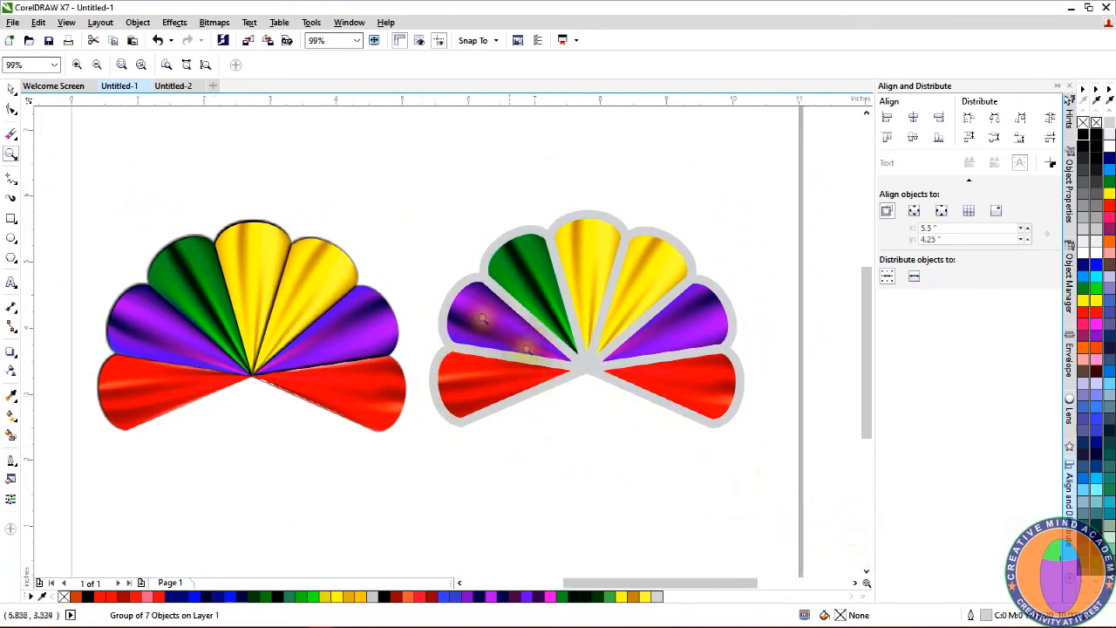
{"action": "mouse_move", "coordinate": [397, 619]}
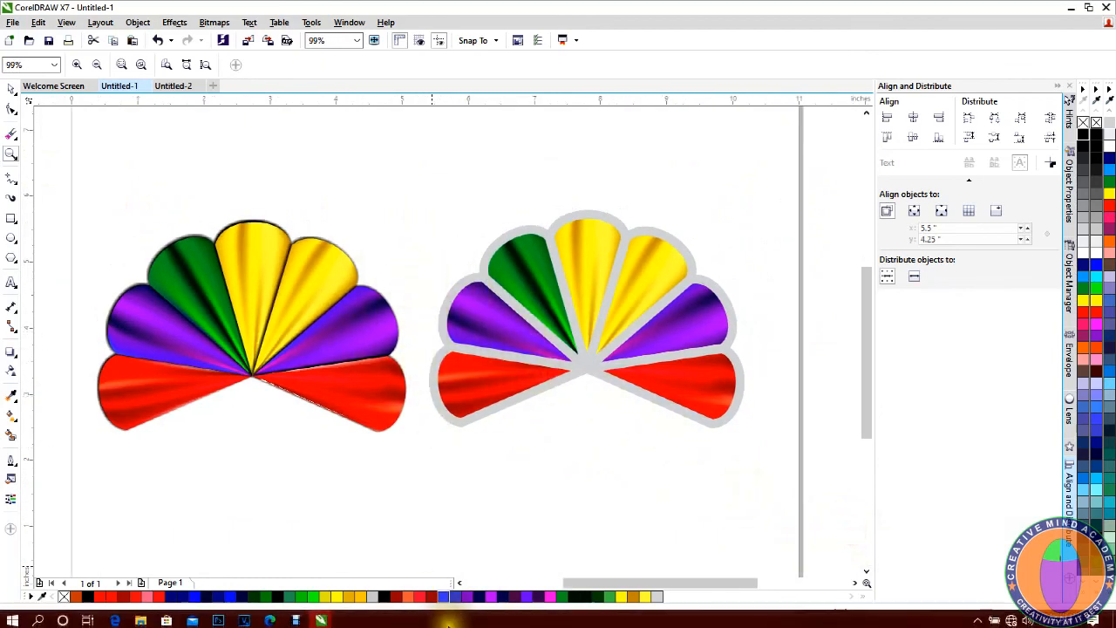
{"action": "mouse_move", "coordinate": [301, 618]}
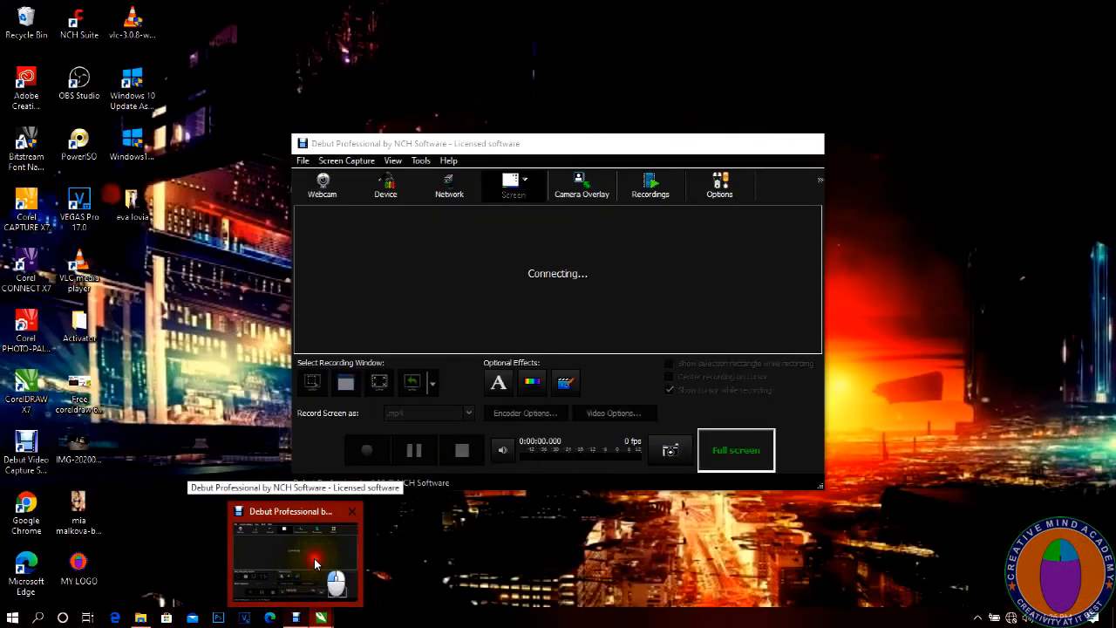
{"action": "left_click", "coordinate": [312, 561]}
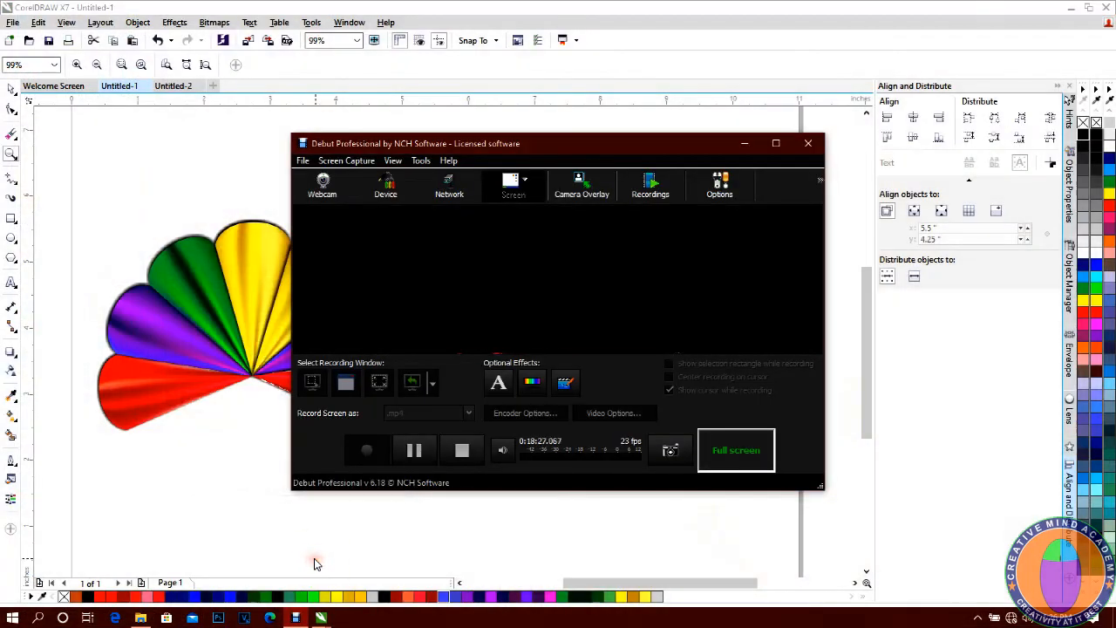